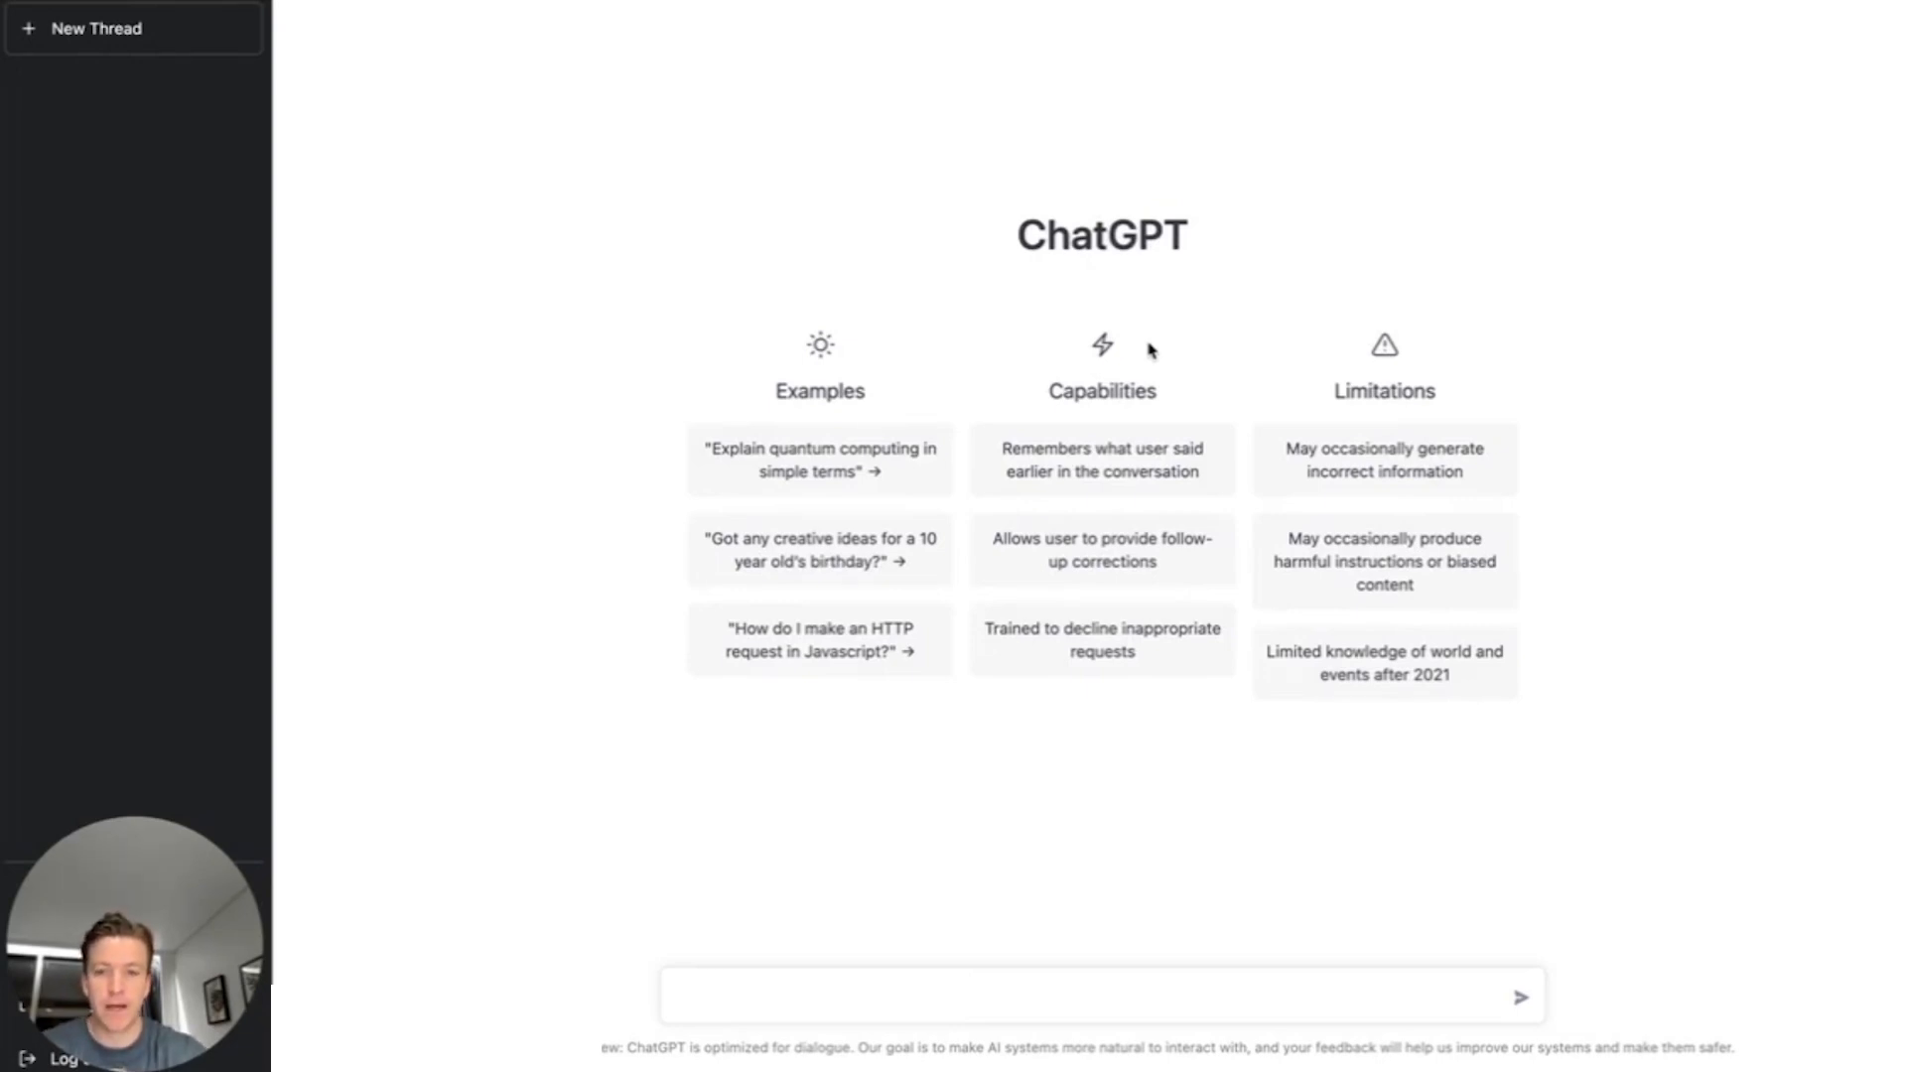
Send the prompt "write a cold email. I'm offering a tiktok repurposing service to ecommerce brand owners."
click(729, 993)
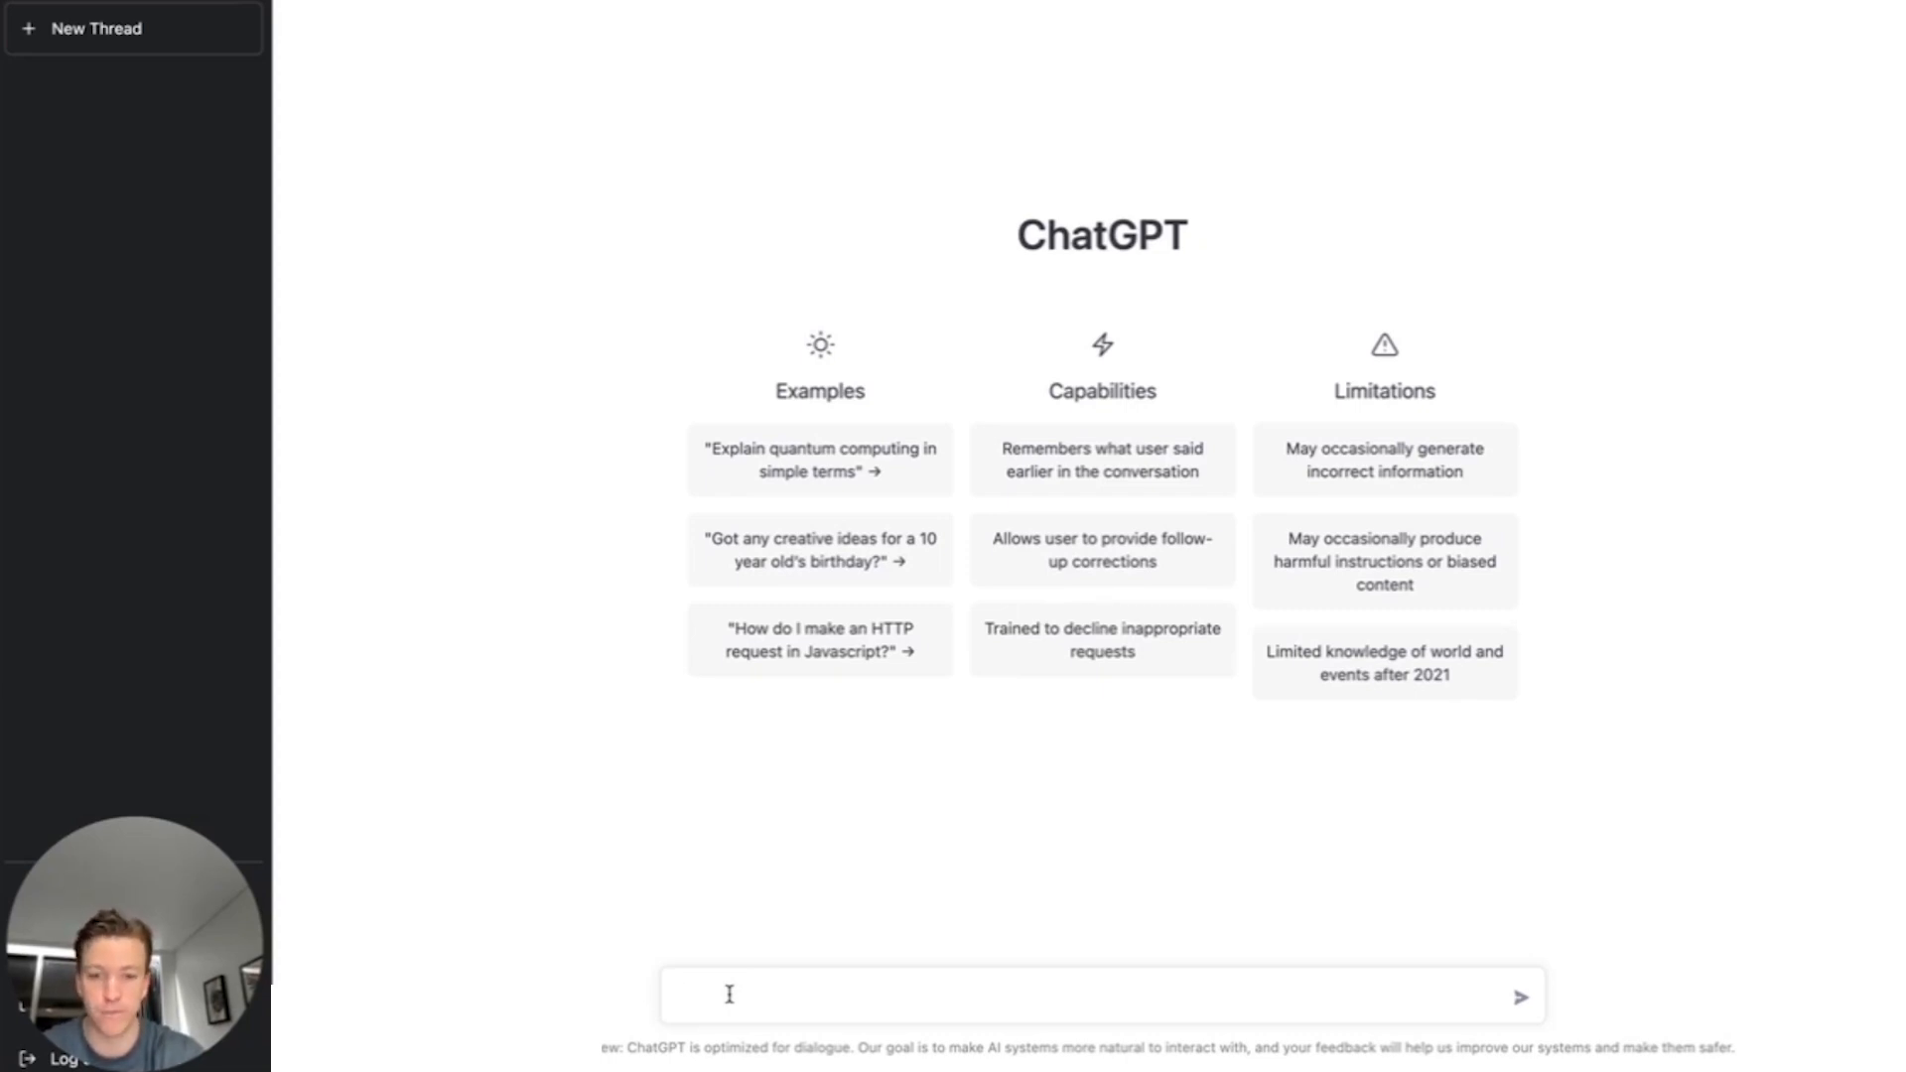
text(wri)
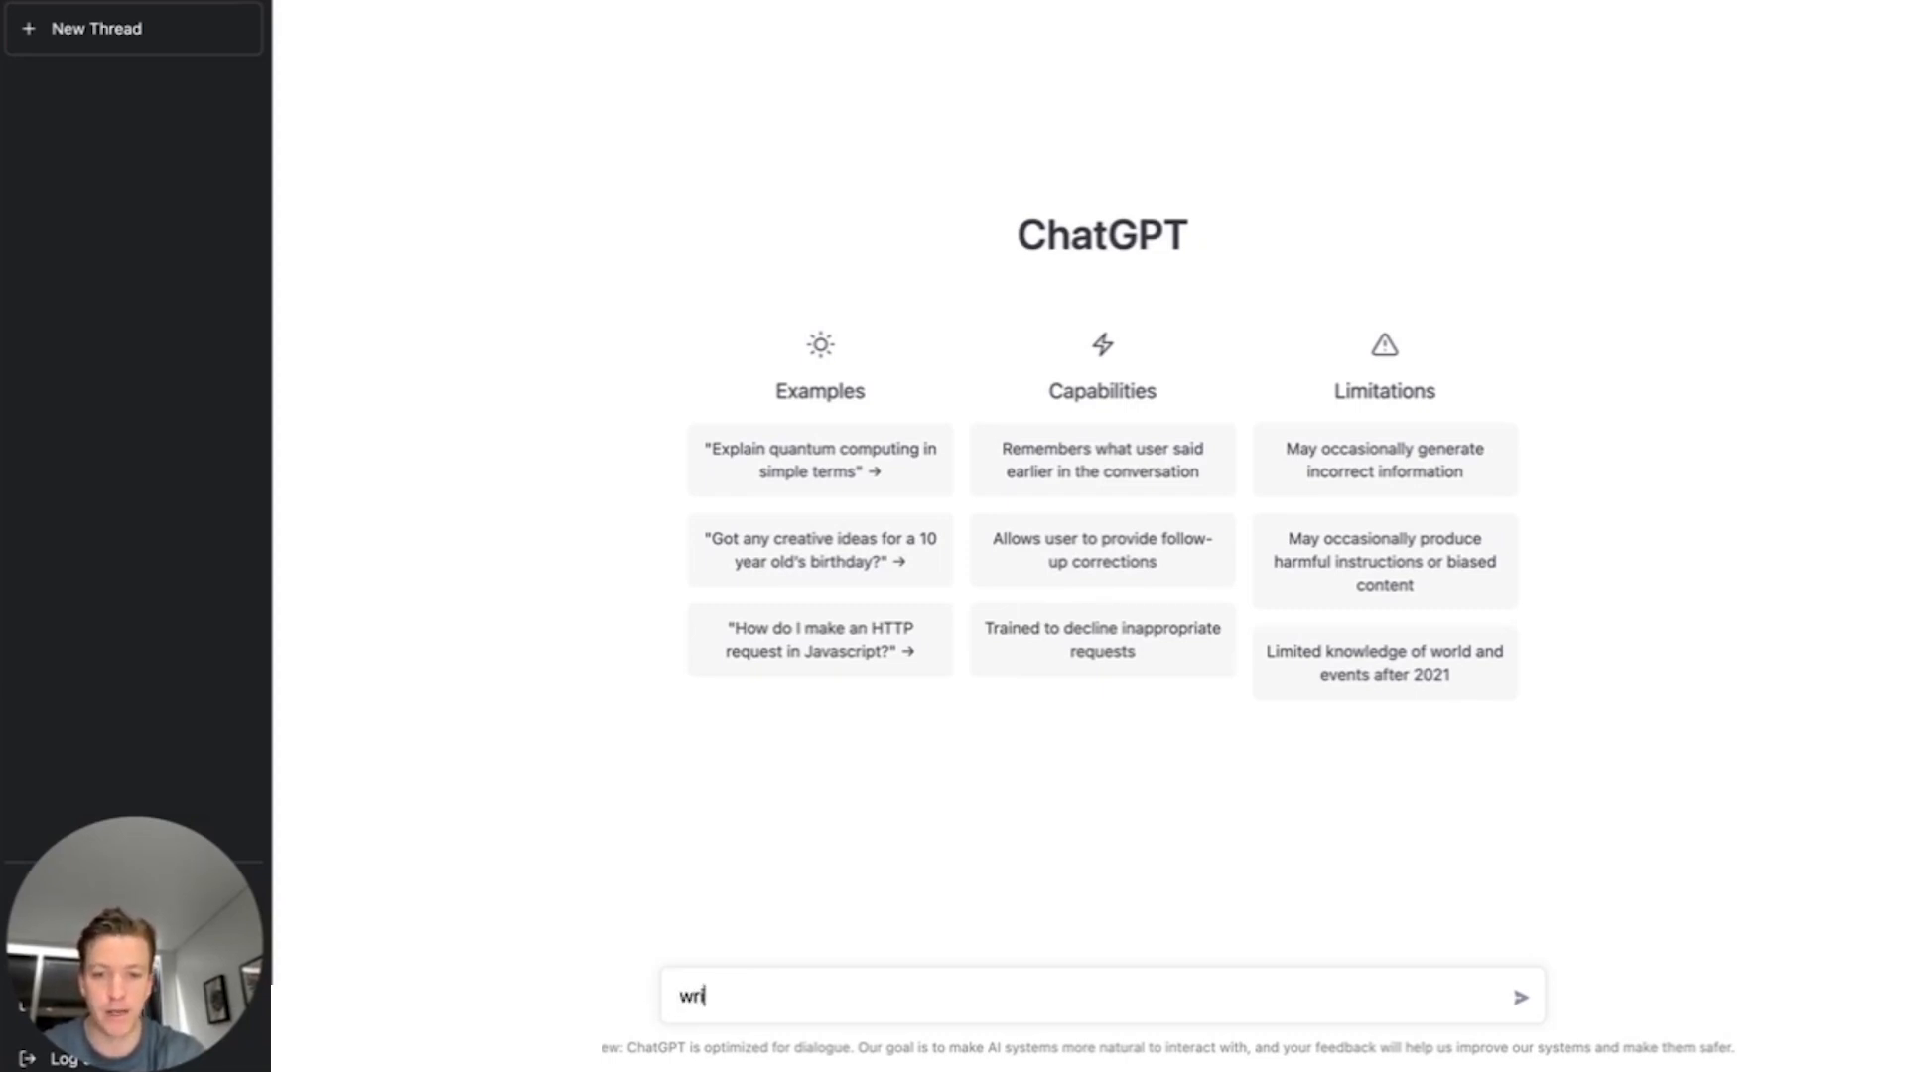
text(te a cold email.)
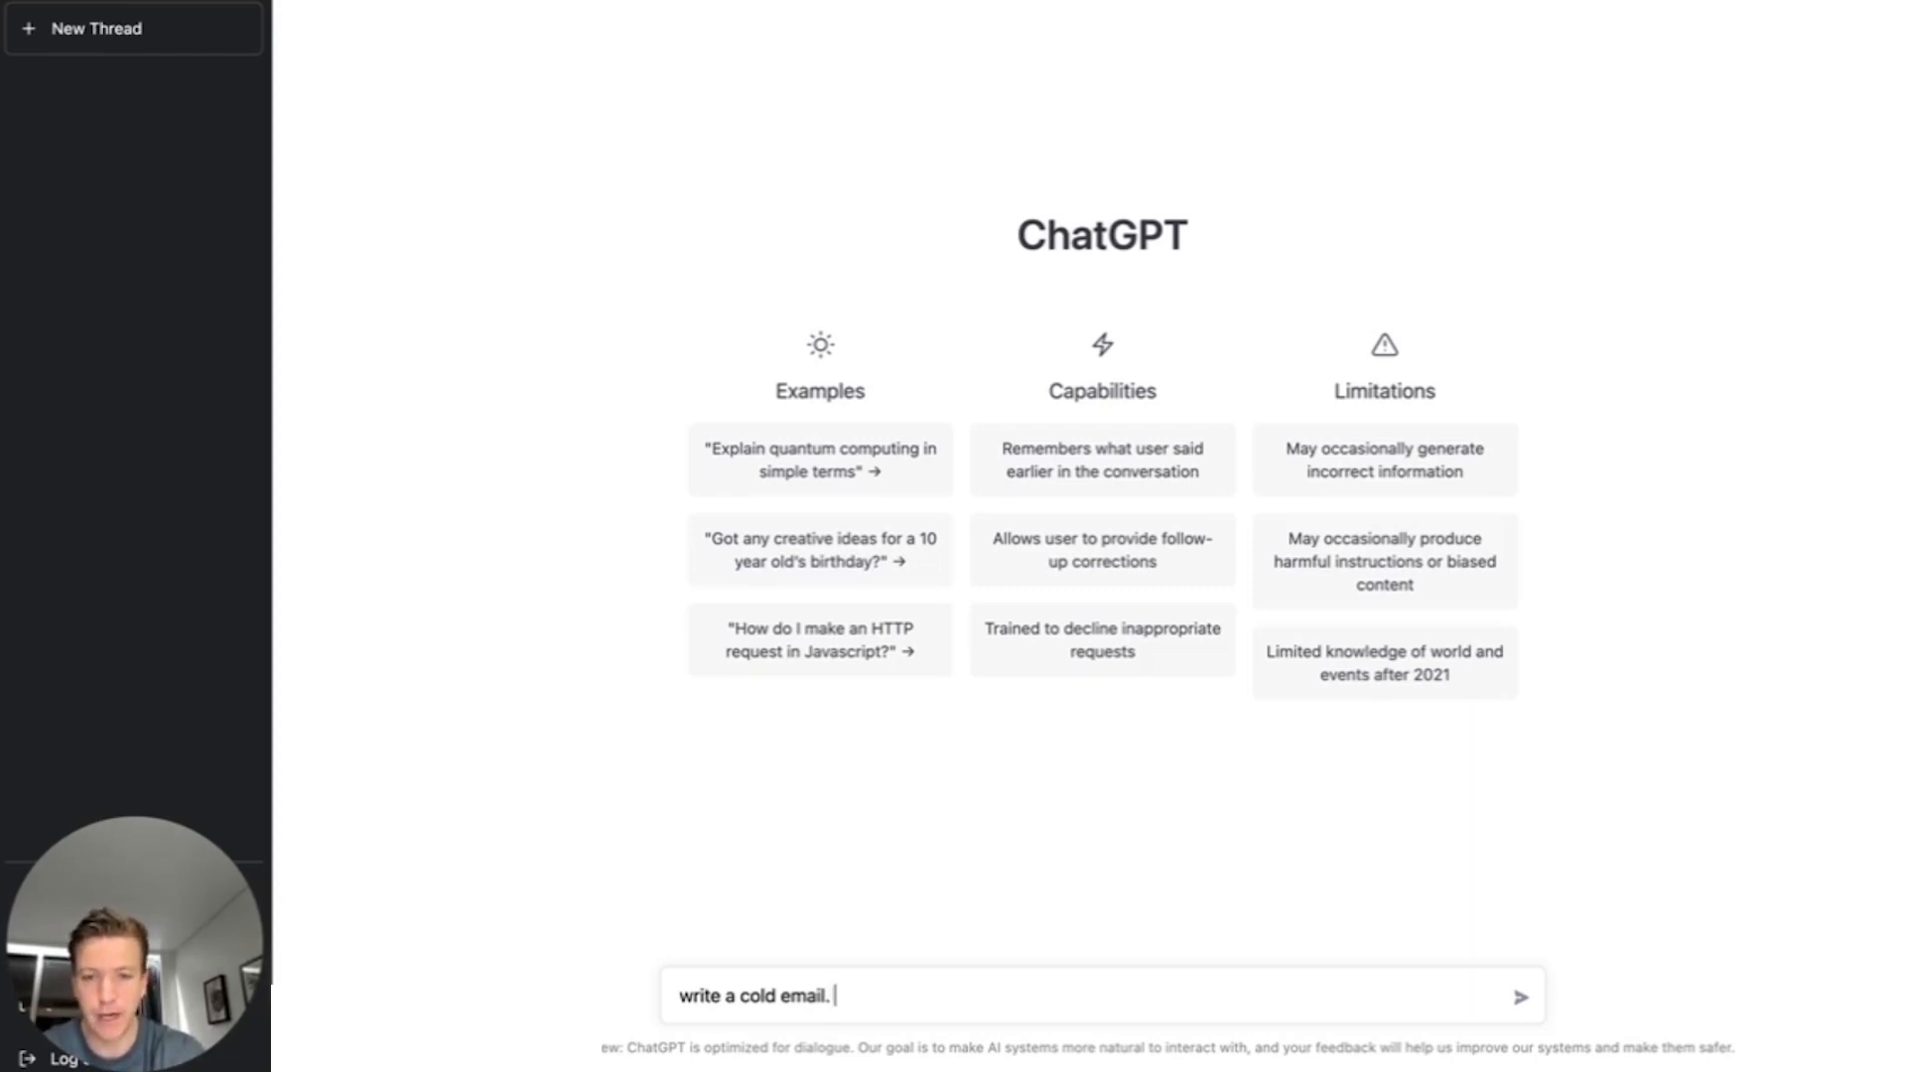
text(I'm offering)
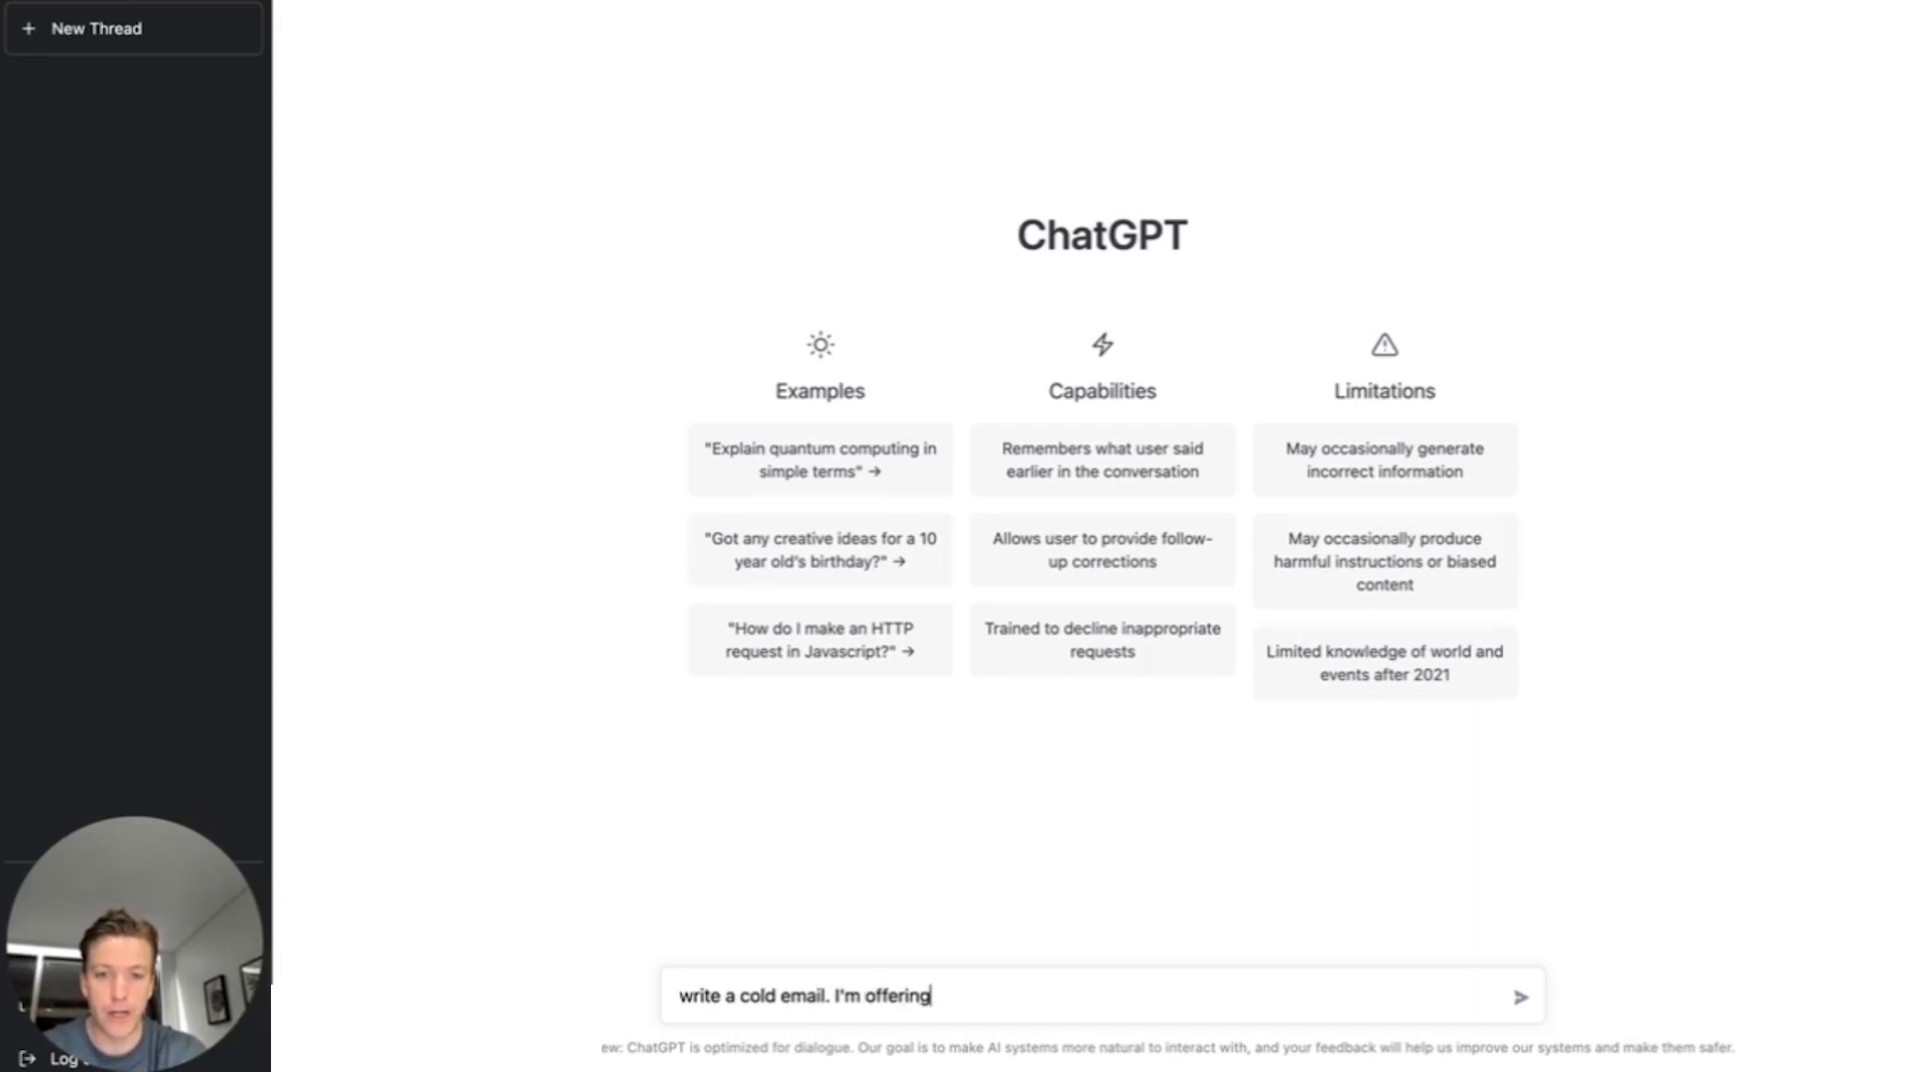
text( a tiktok repu)
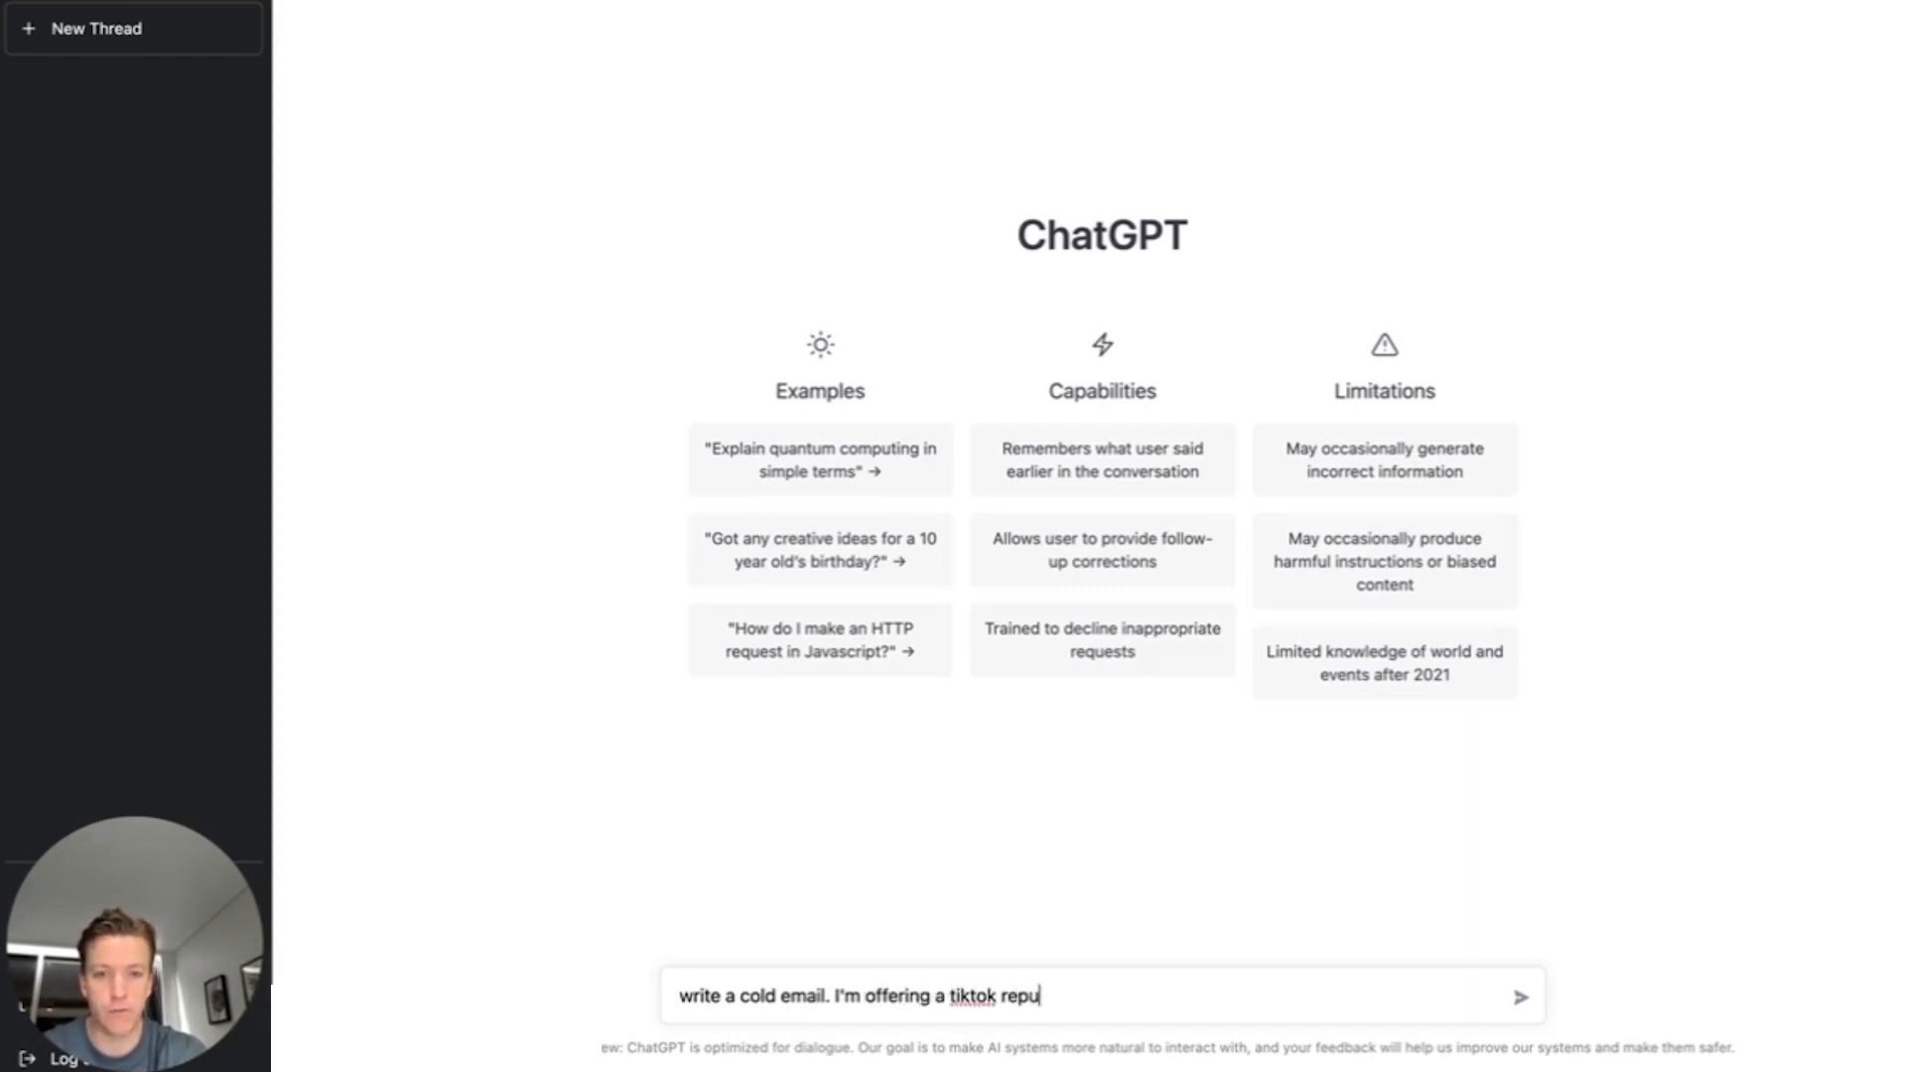
text(rposing service t)
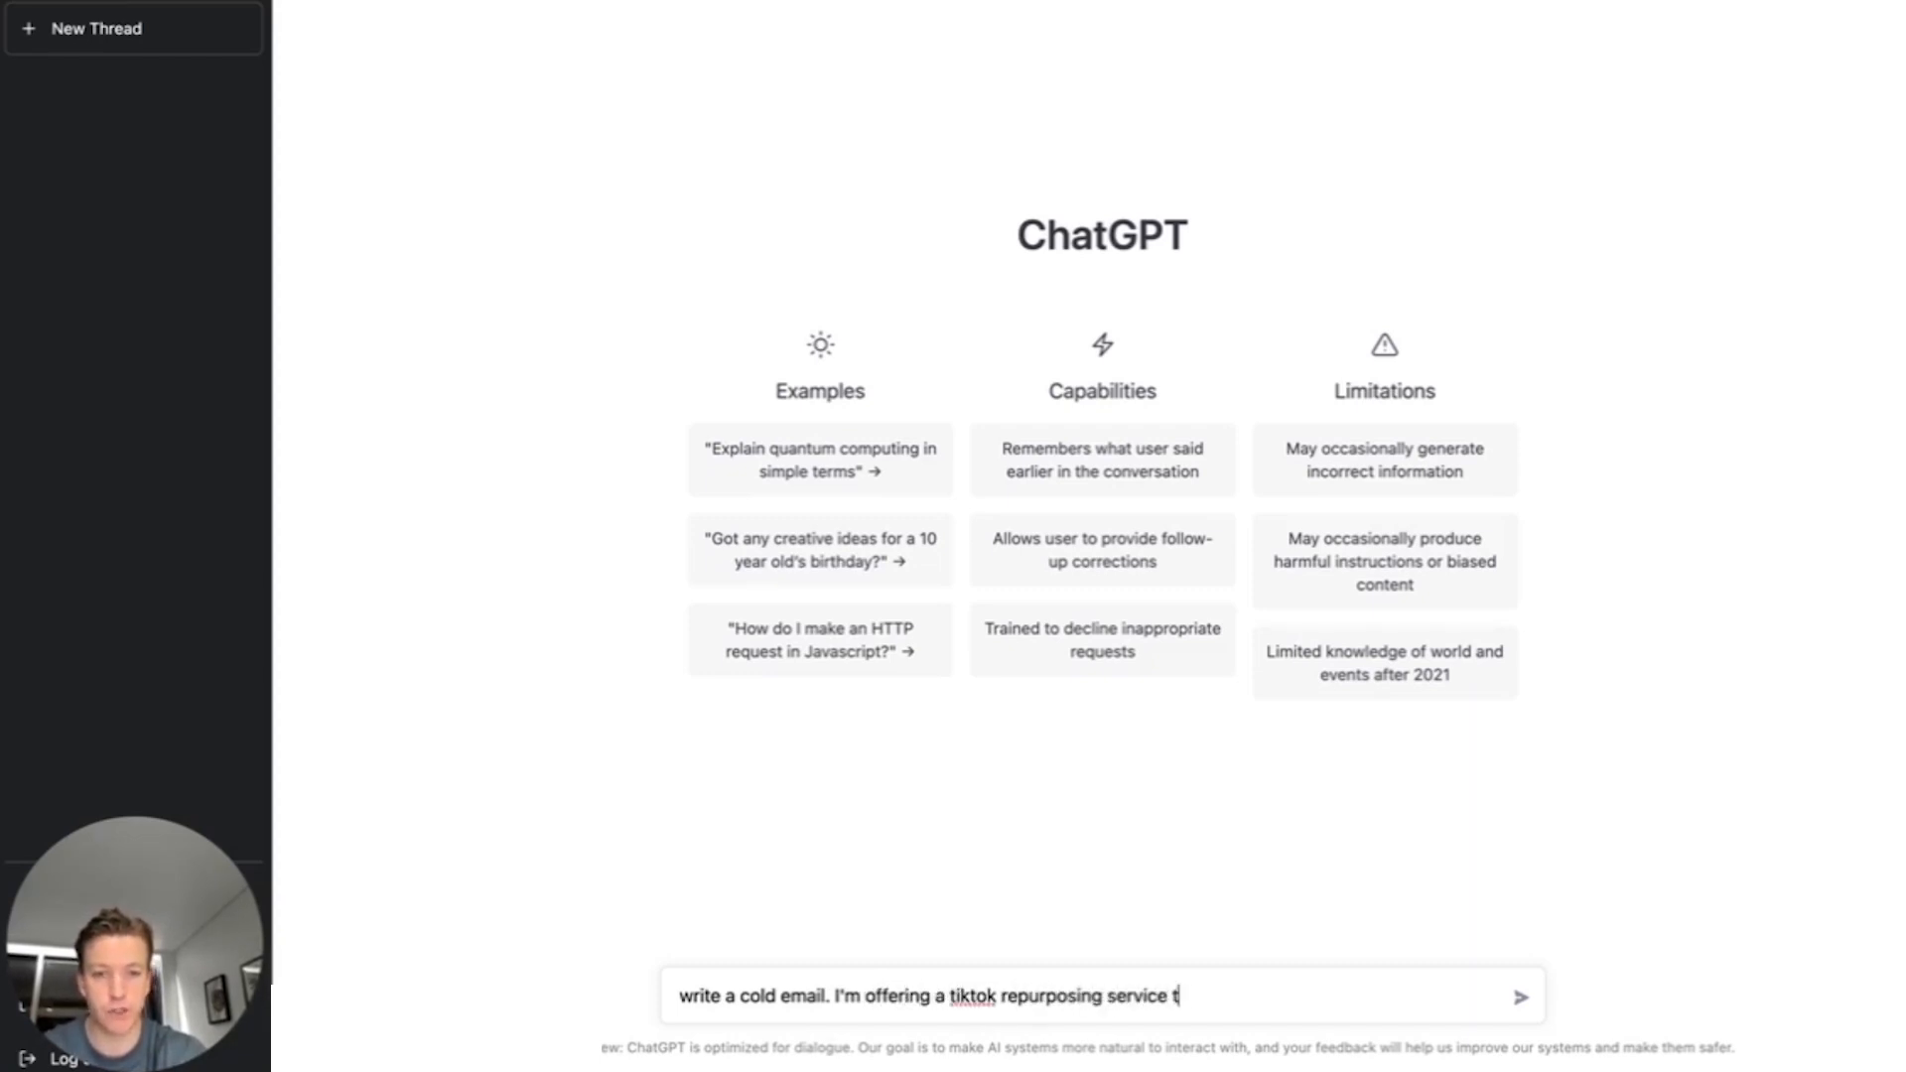
text(o ecommerce brand owners.)
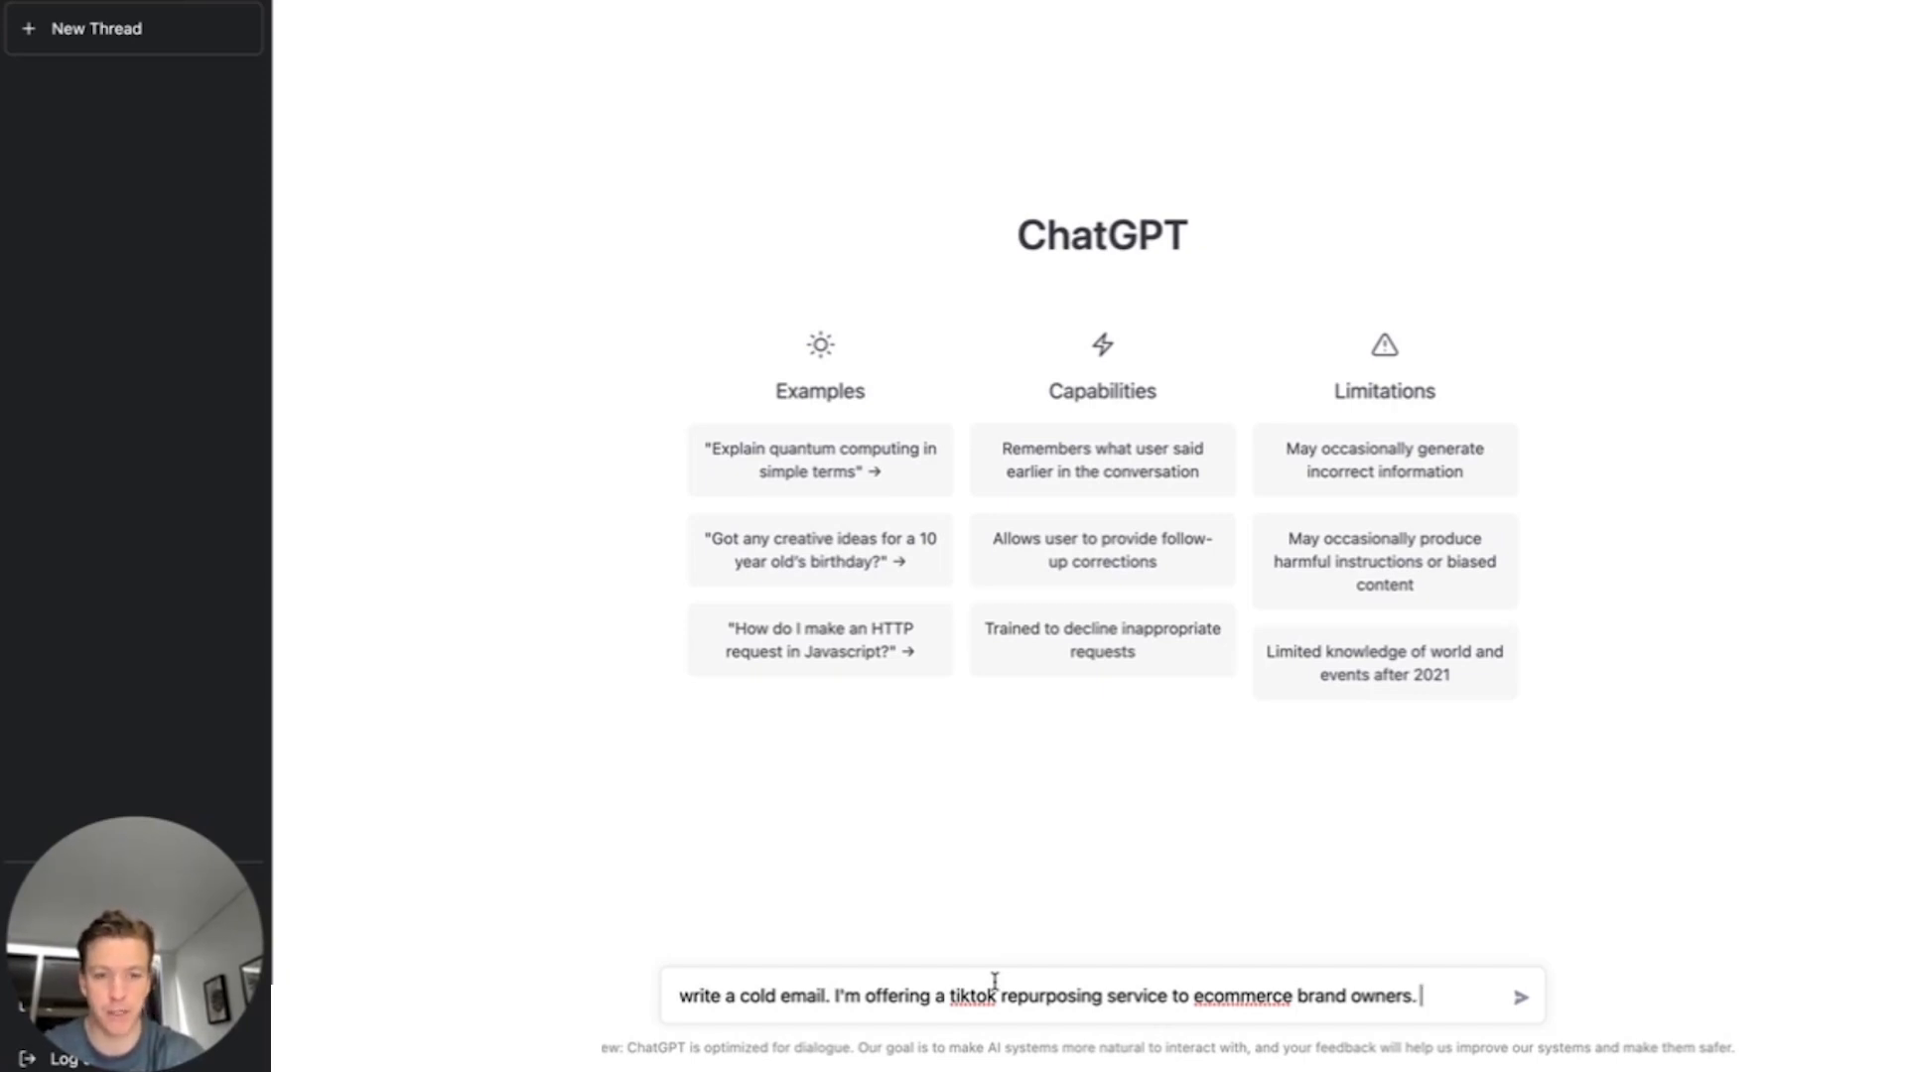
key(Return)
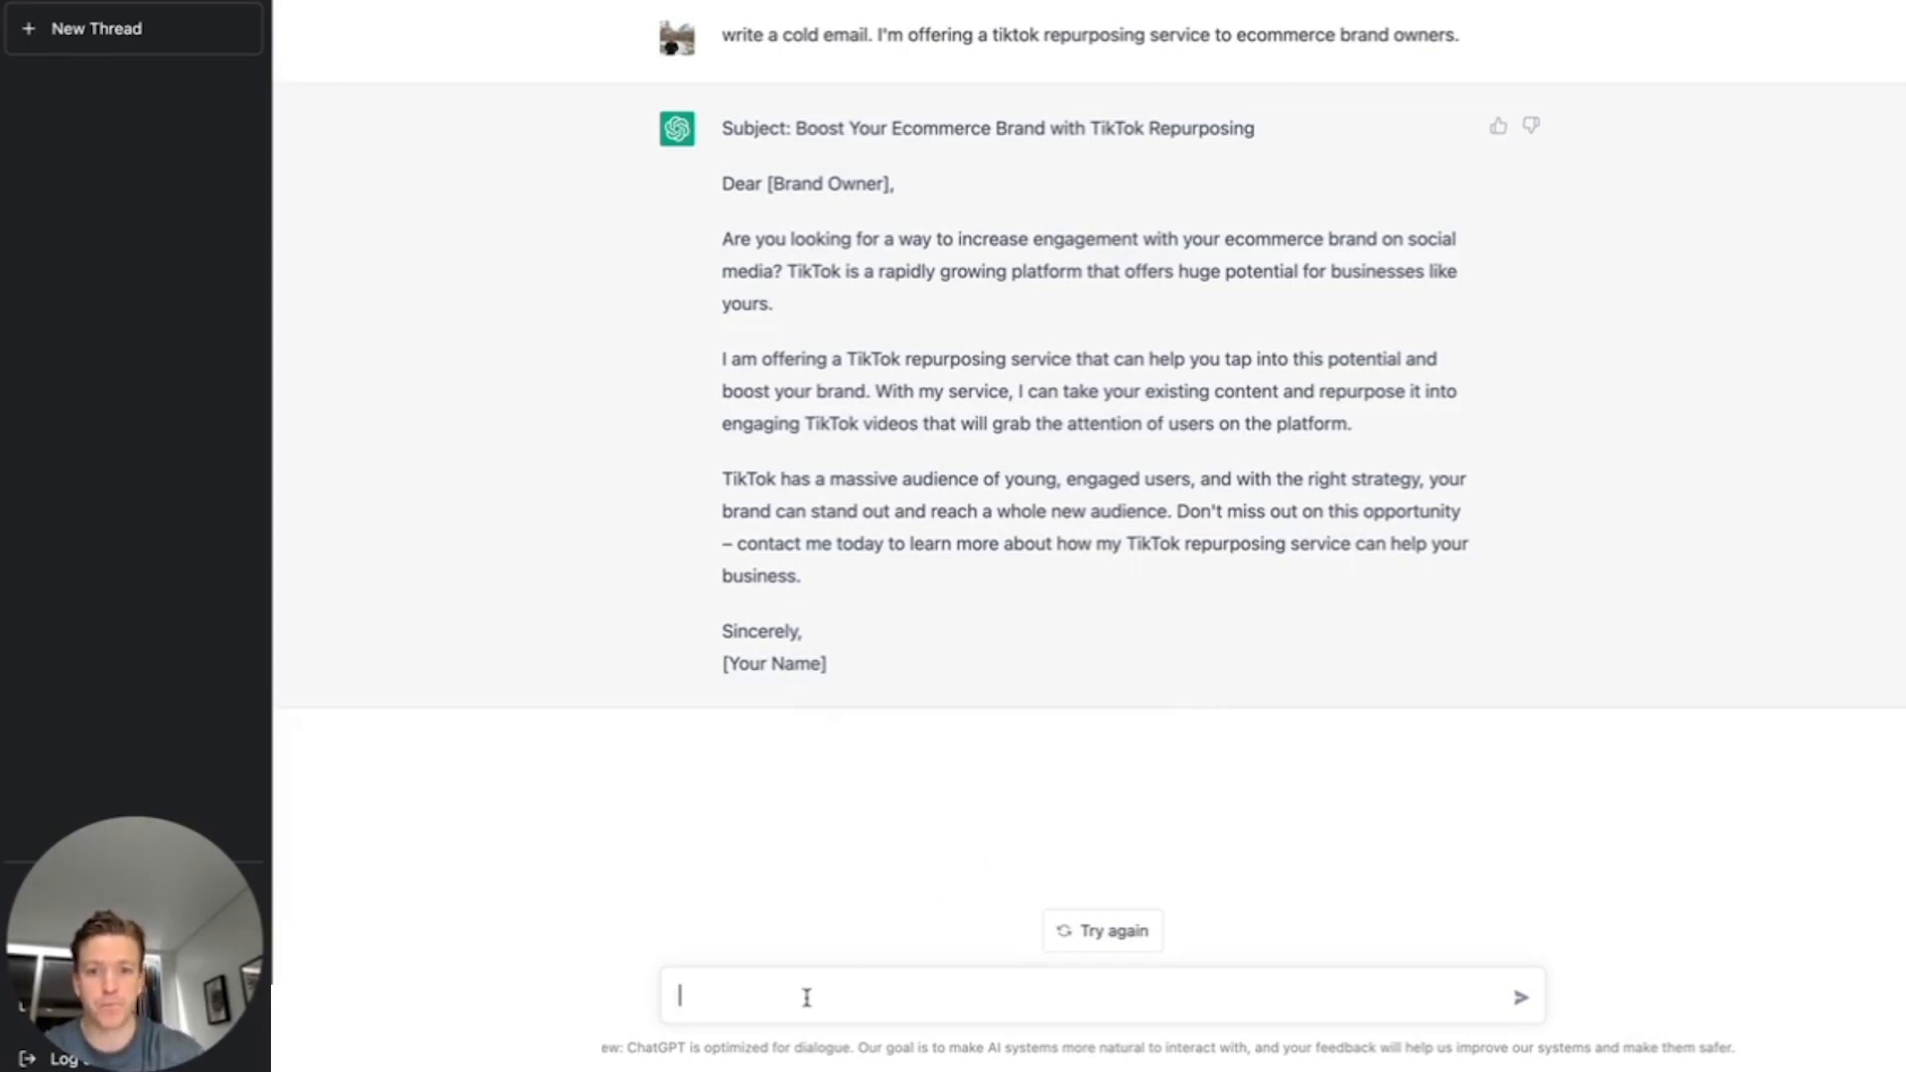
Request a revision of the cold email with the follow-up prompt "add a case study"
text(add a case study)
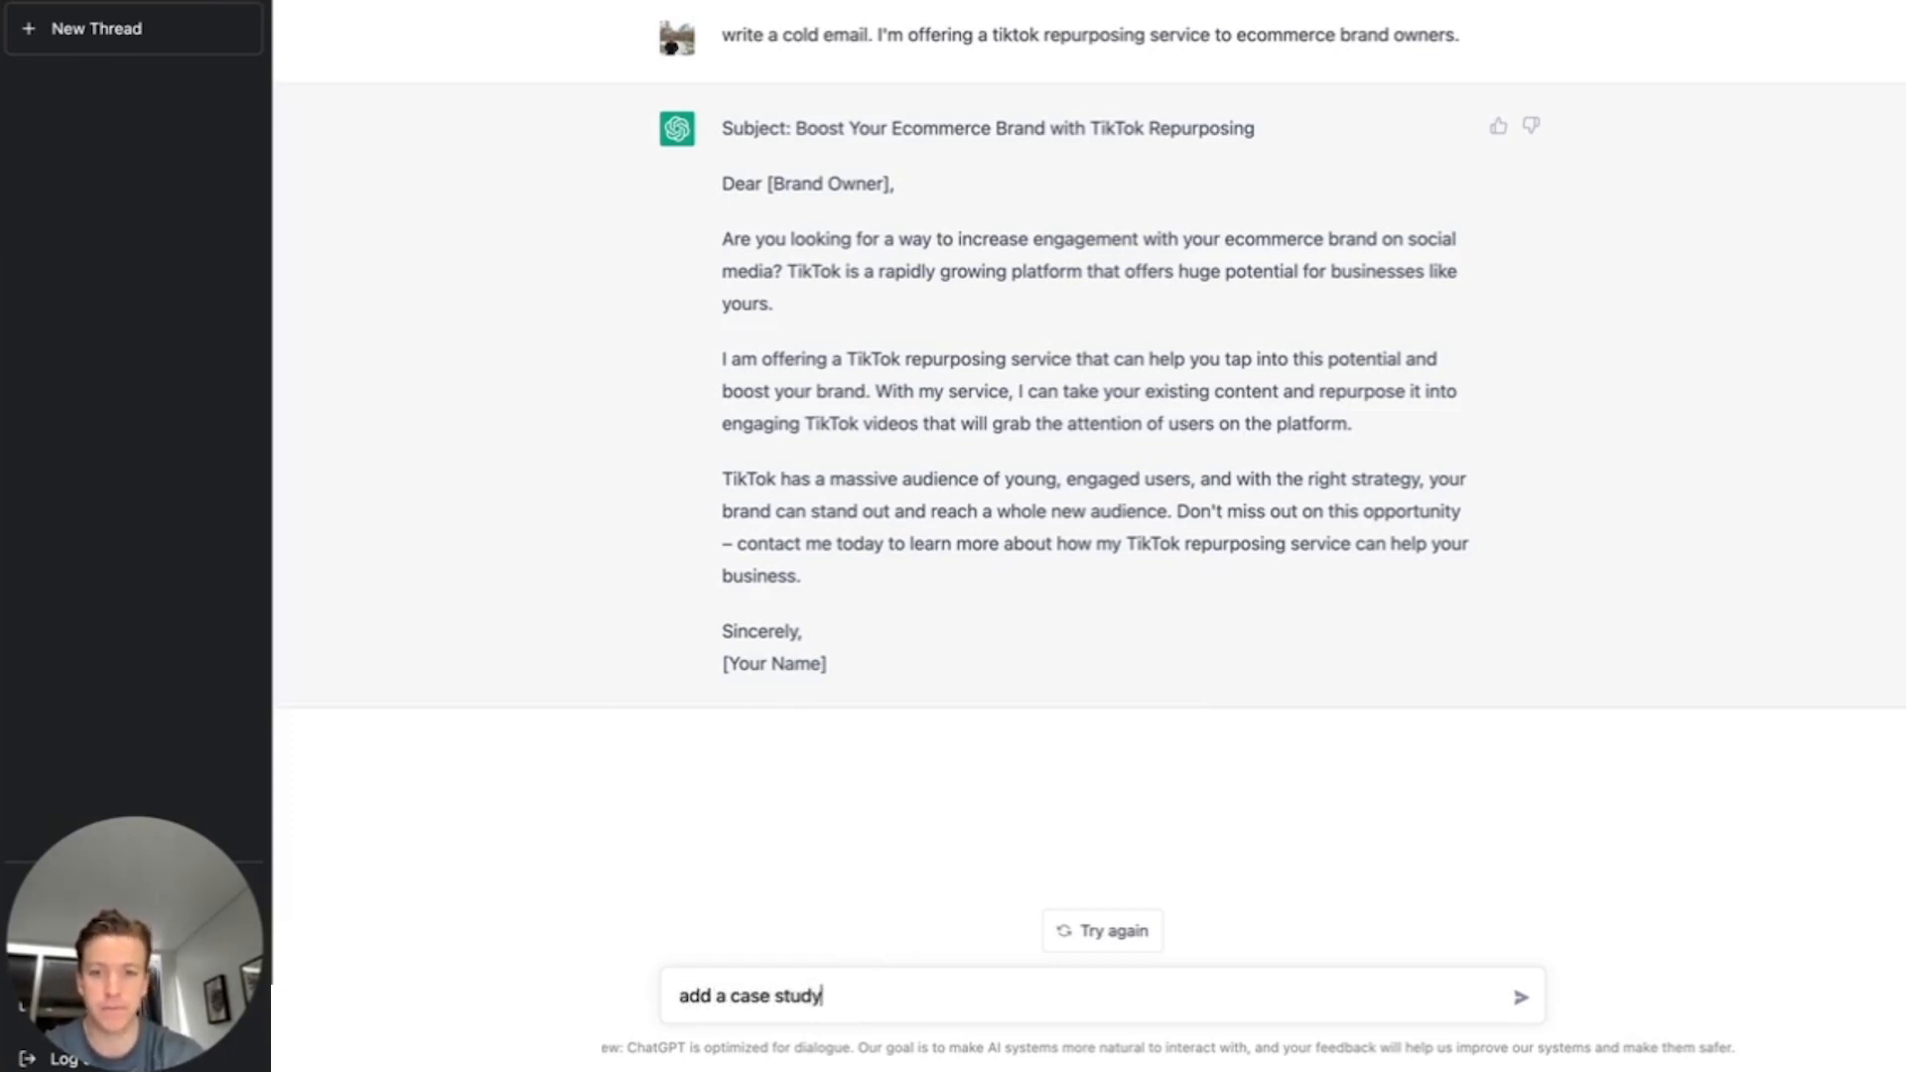
key(Return)
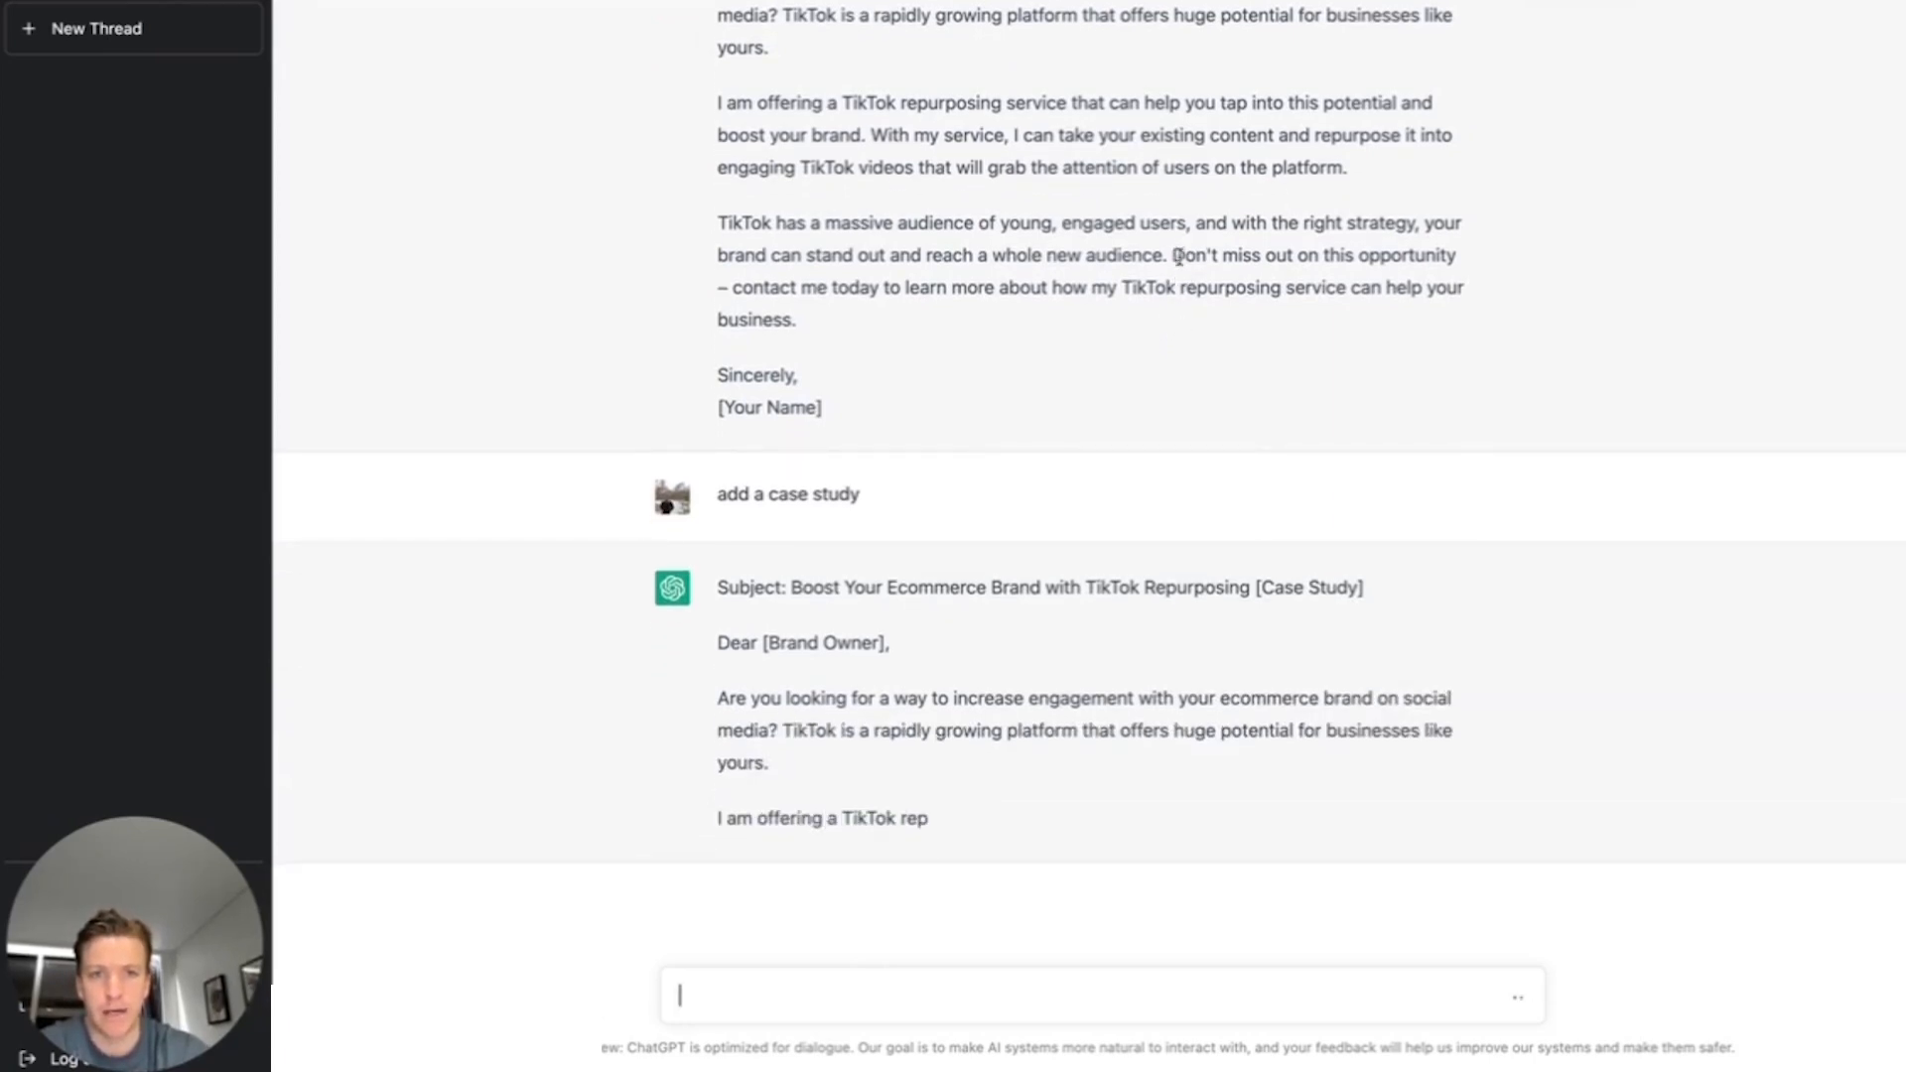
drag(1174, 254, 1455, 256)
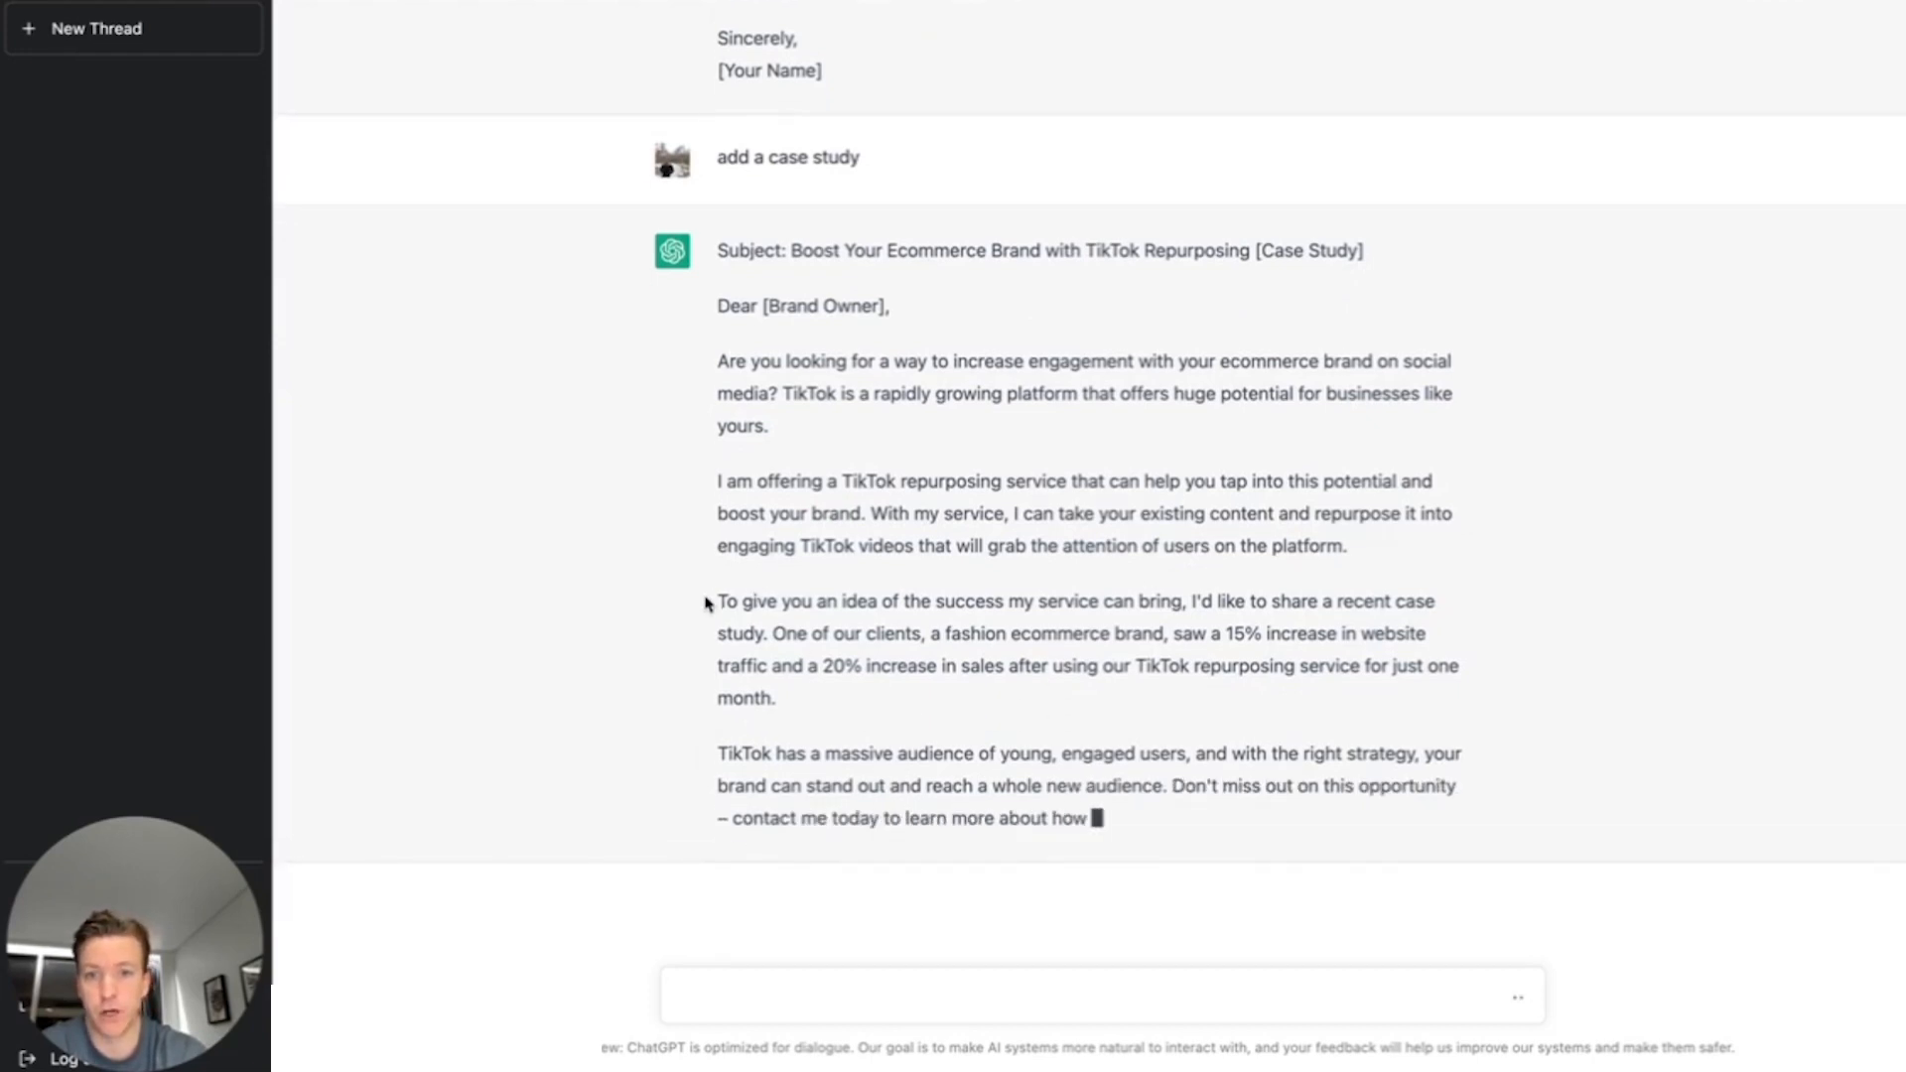
Examine the case study paragraph in the revised email, especially the sentence about the fashion ecommerce client's results
drag(721, 598, 810, 665)
click(981, 512)
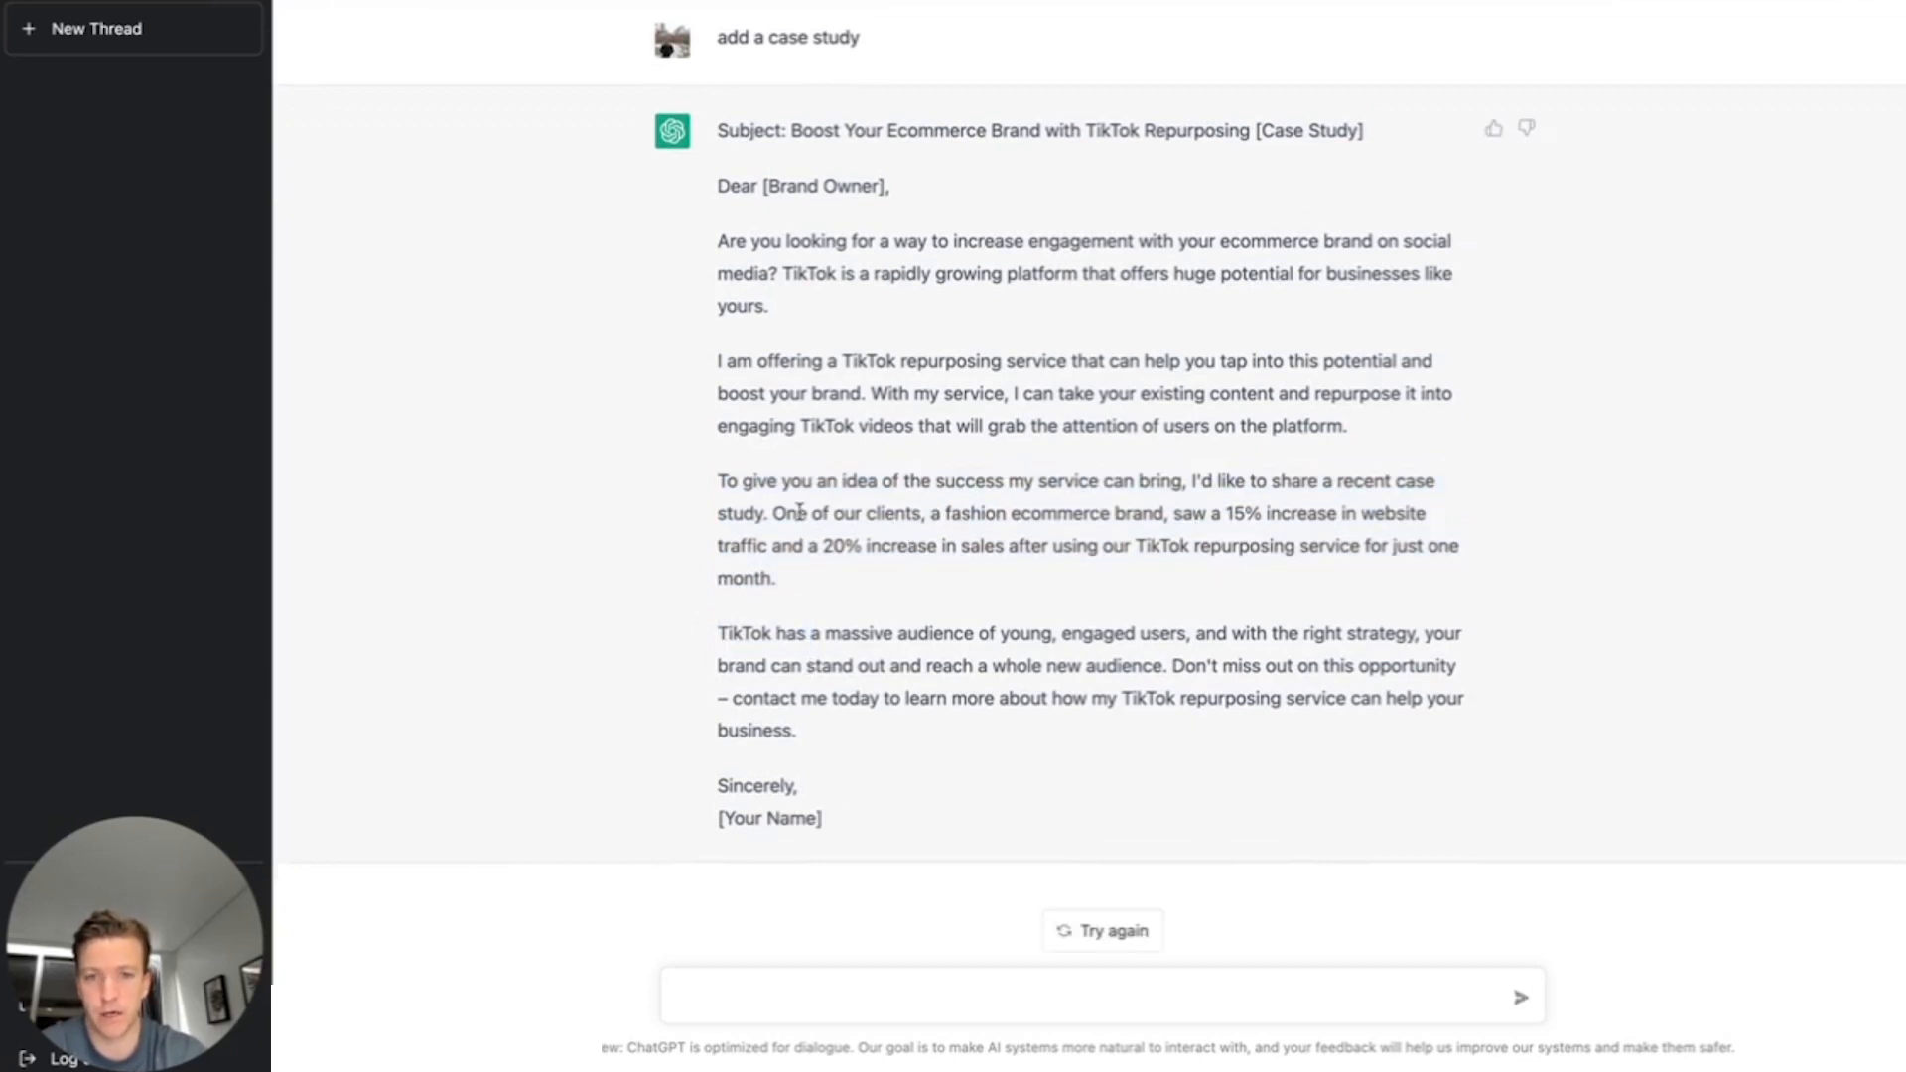
drag(946, 515, 981, 568)
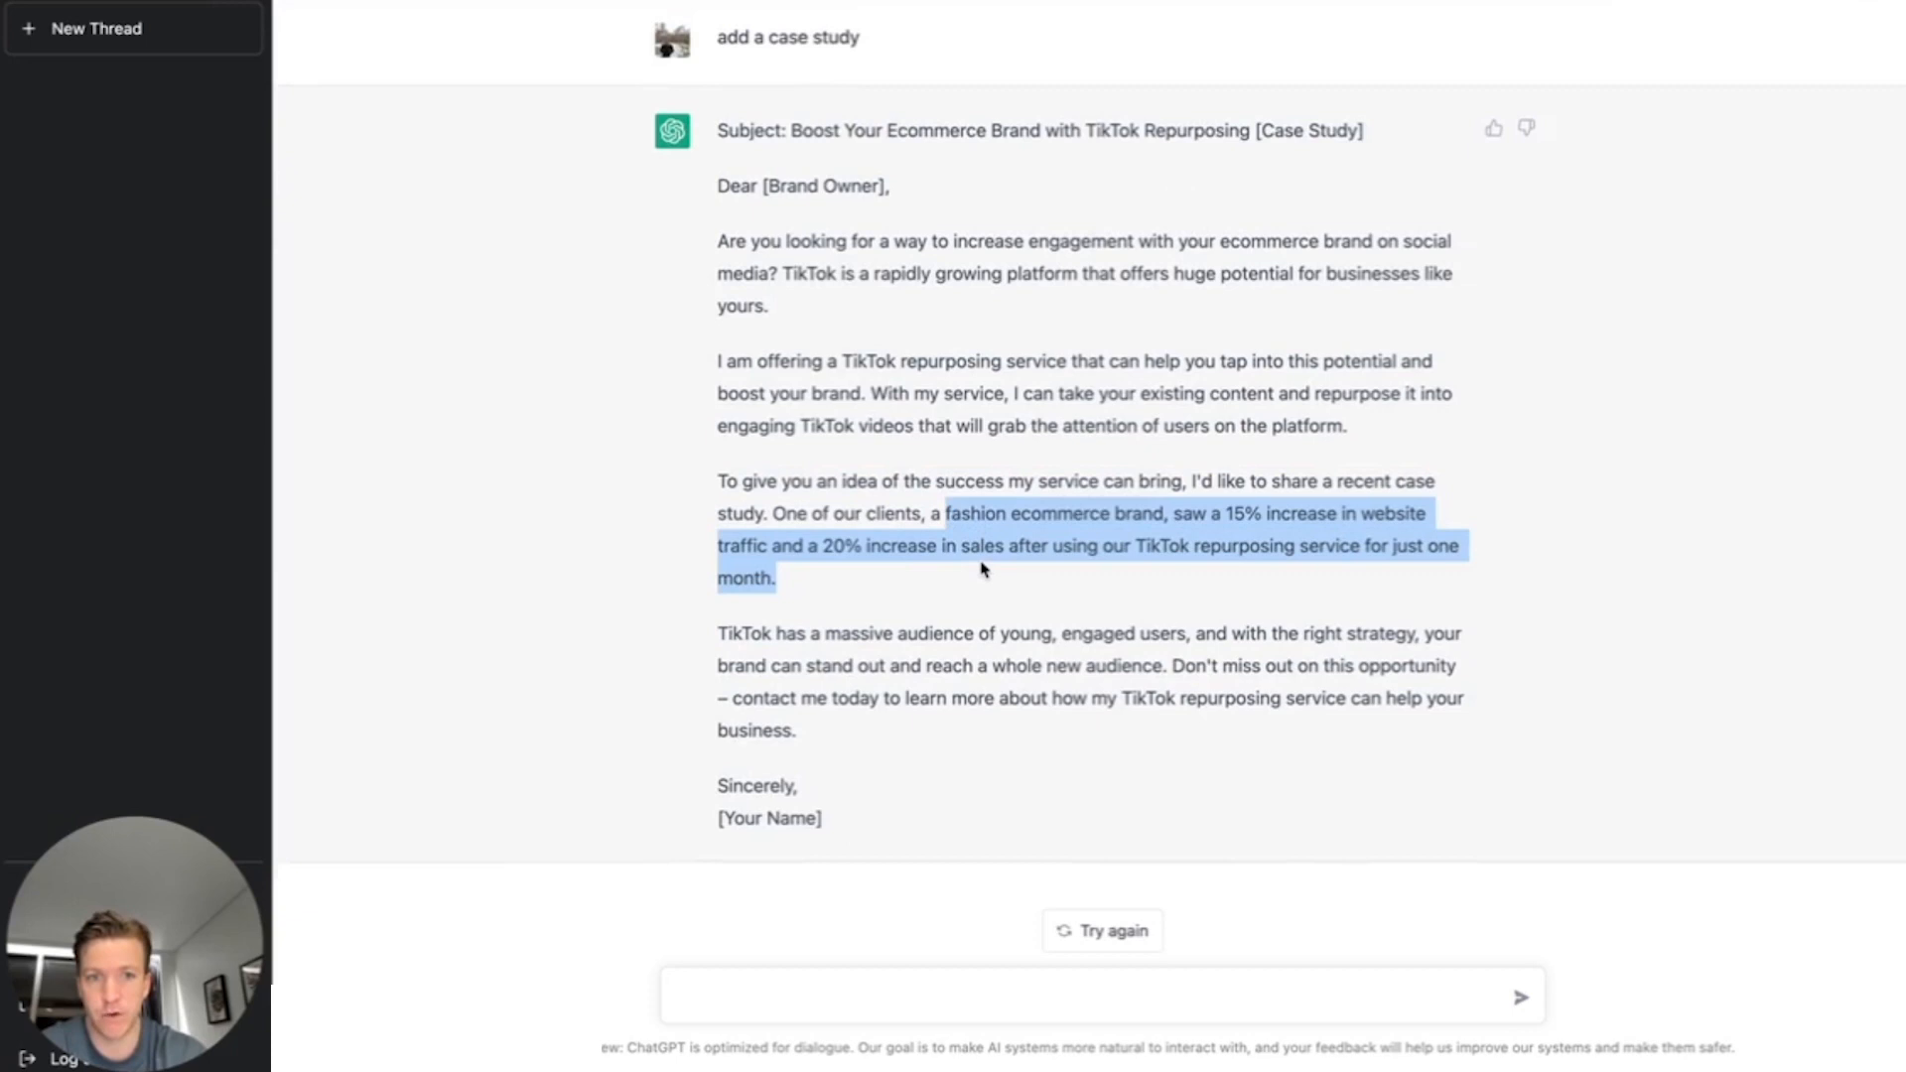
click(1017, 506)
drag(945, 511, 953, 573)
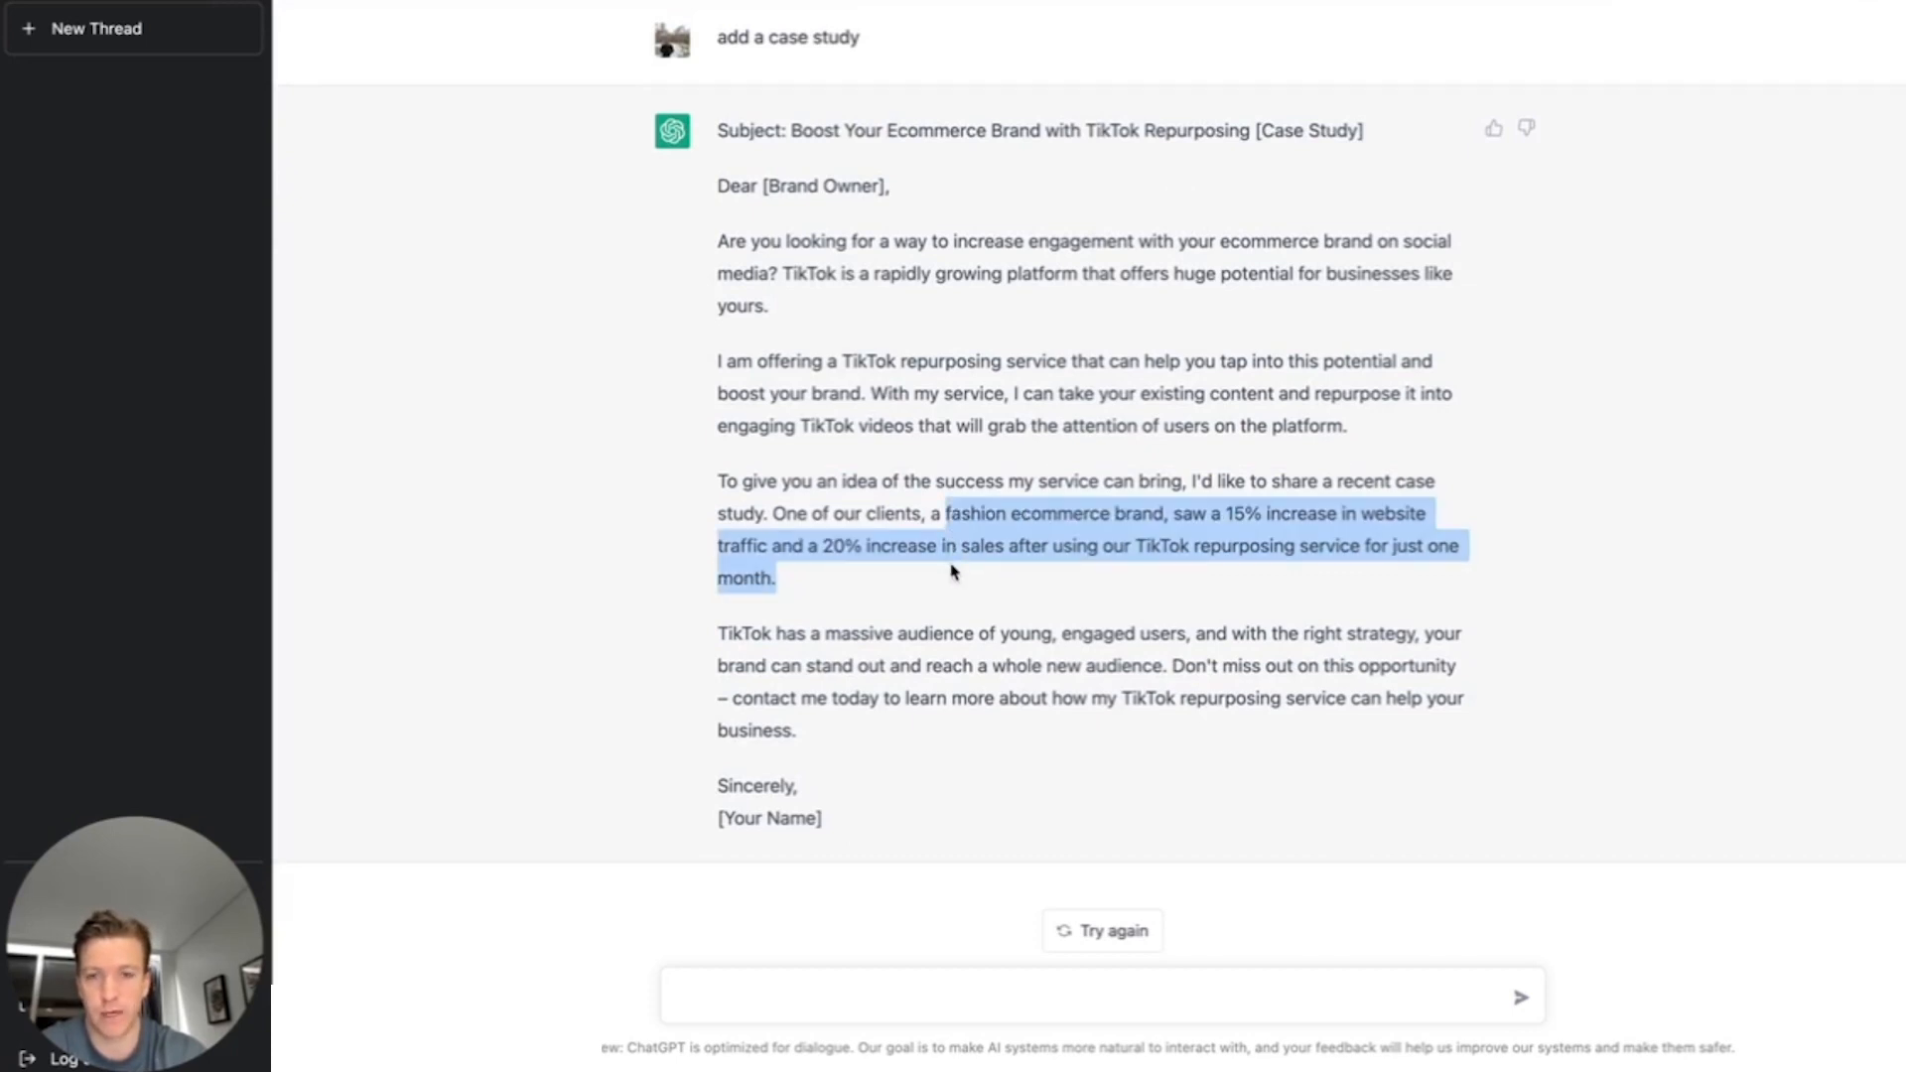
click(1129, 510)
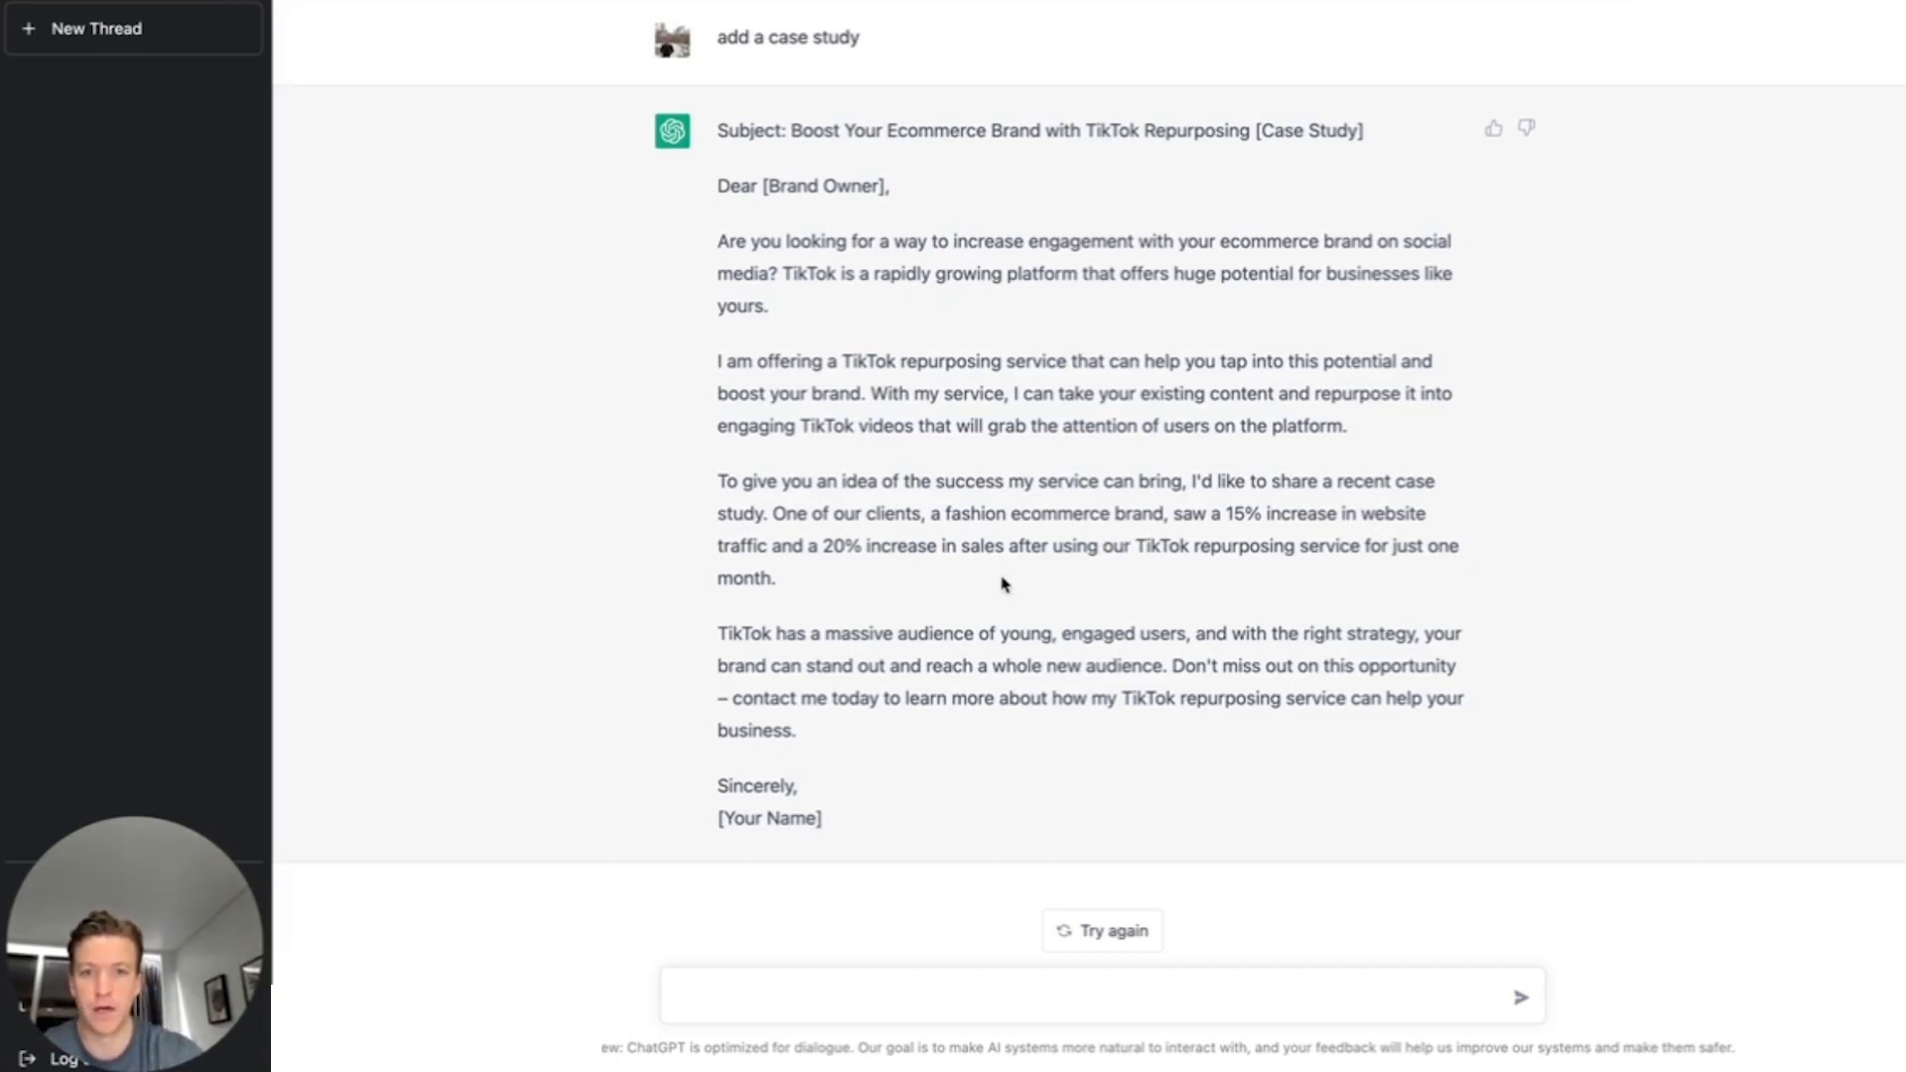
drag(773, 513, 799, 577)
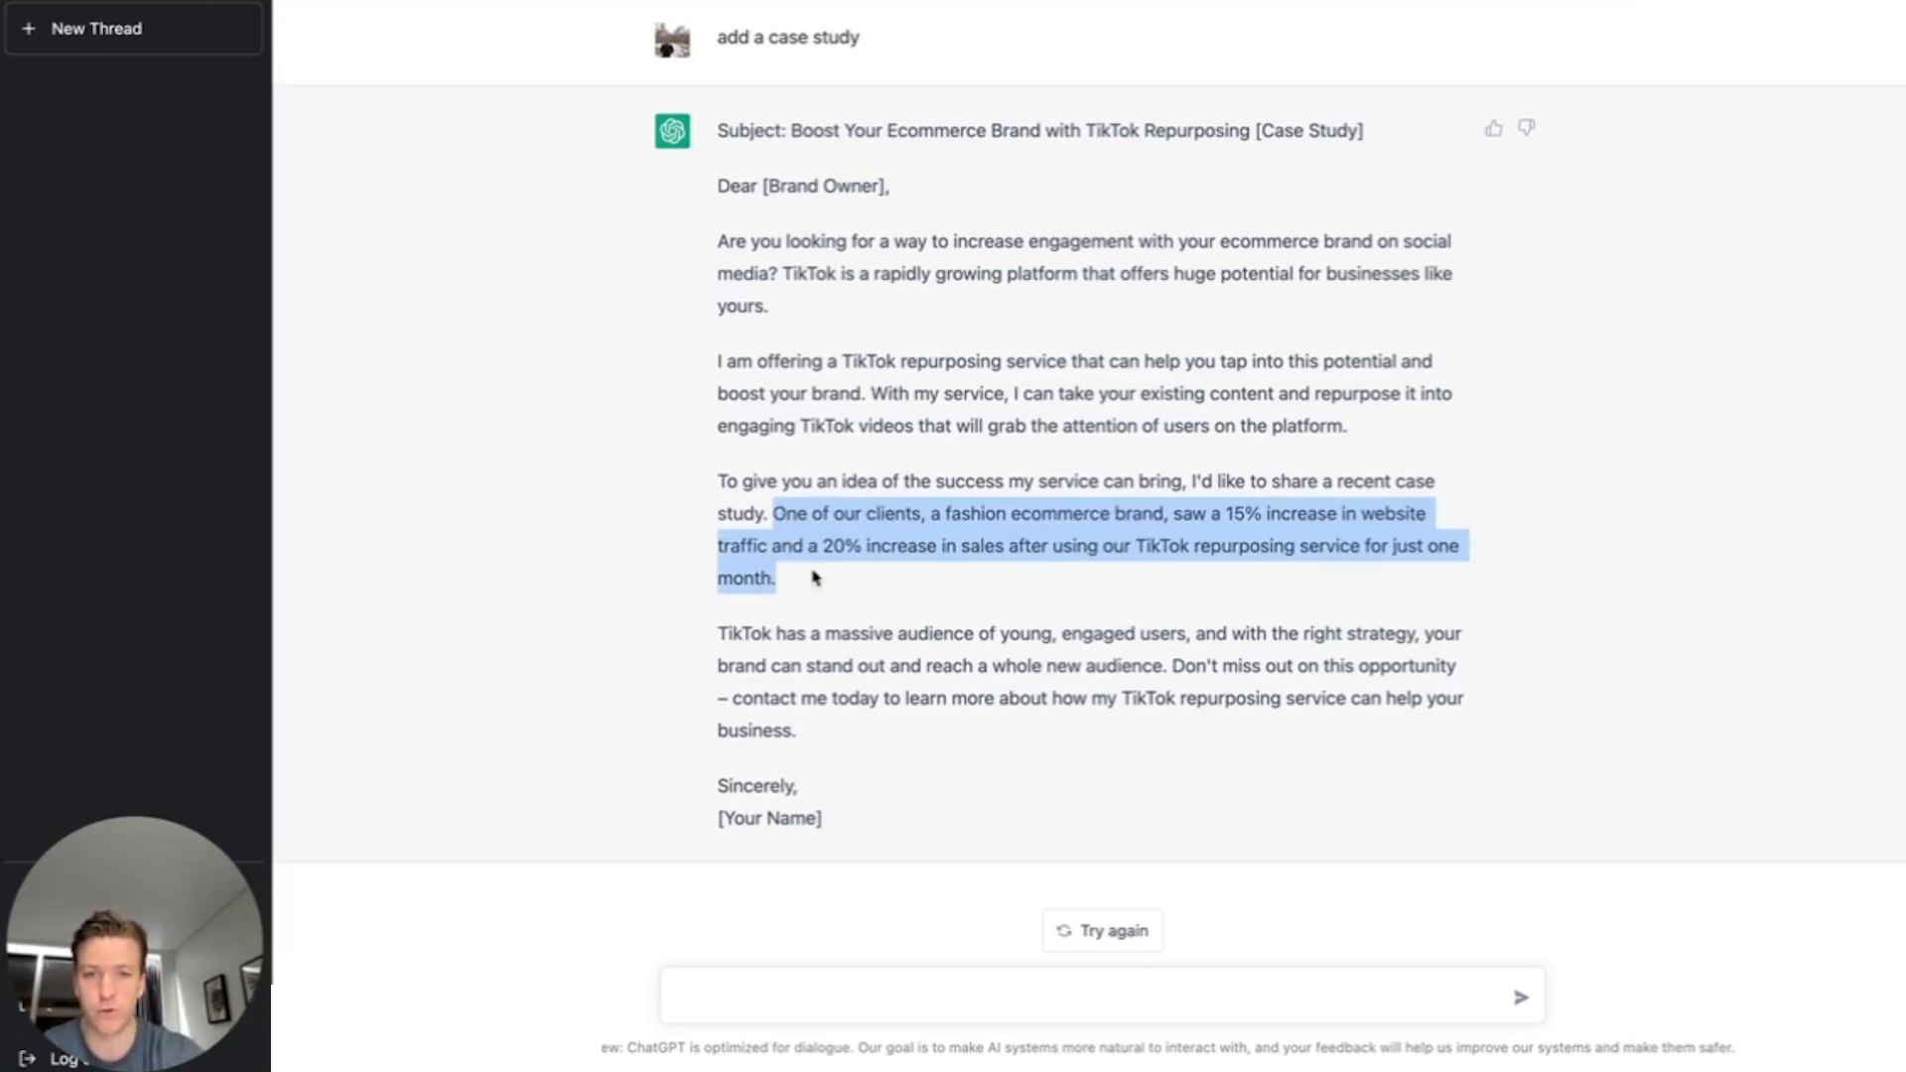
Request a more concise version of the case study email with the prompt "make it shorter"
click(776, 989)
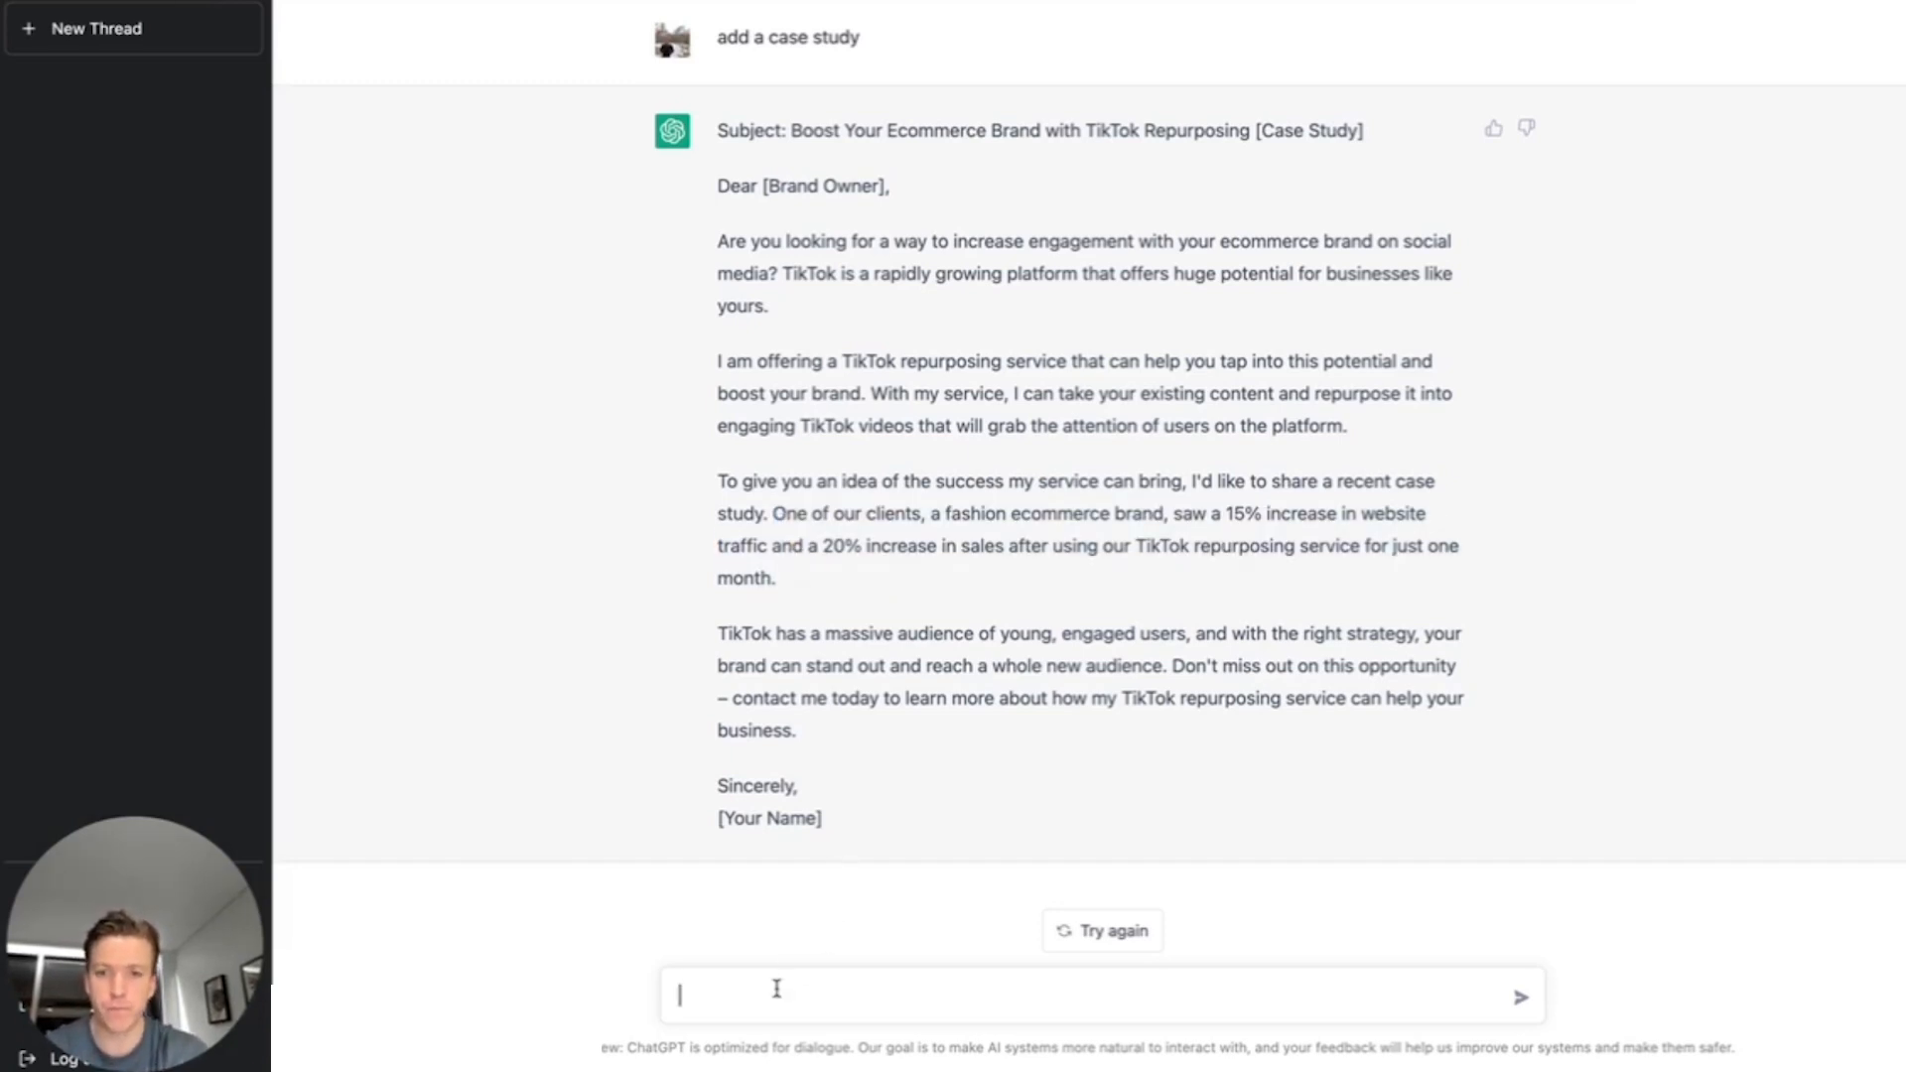
text(say i)
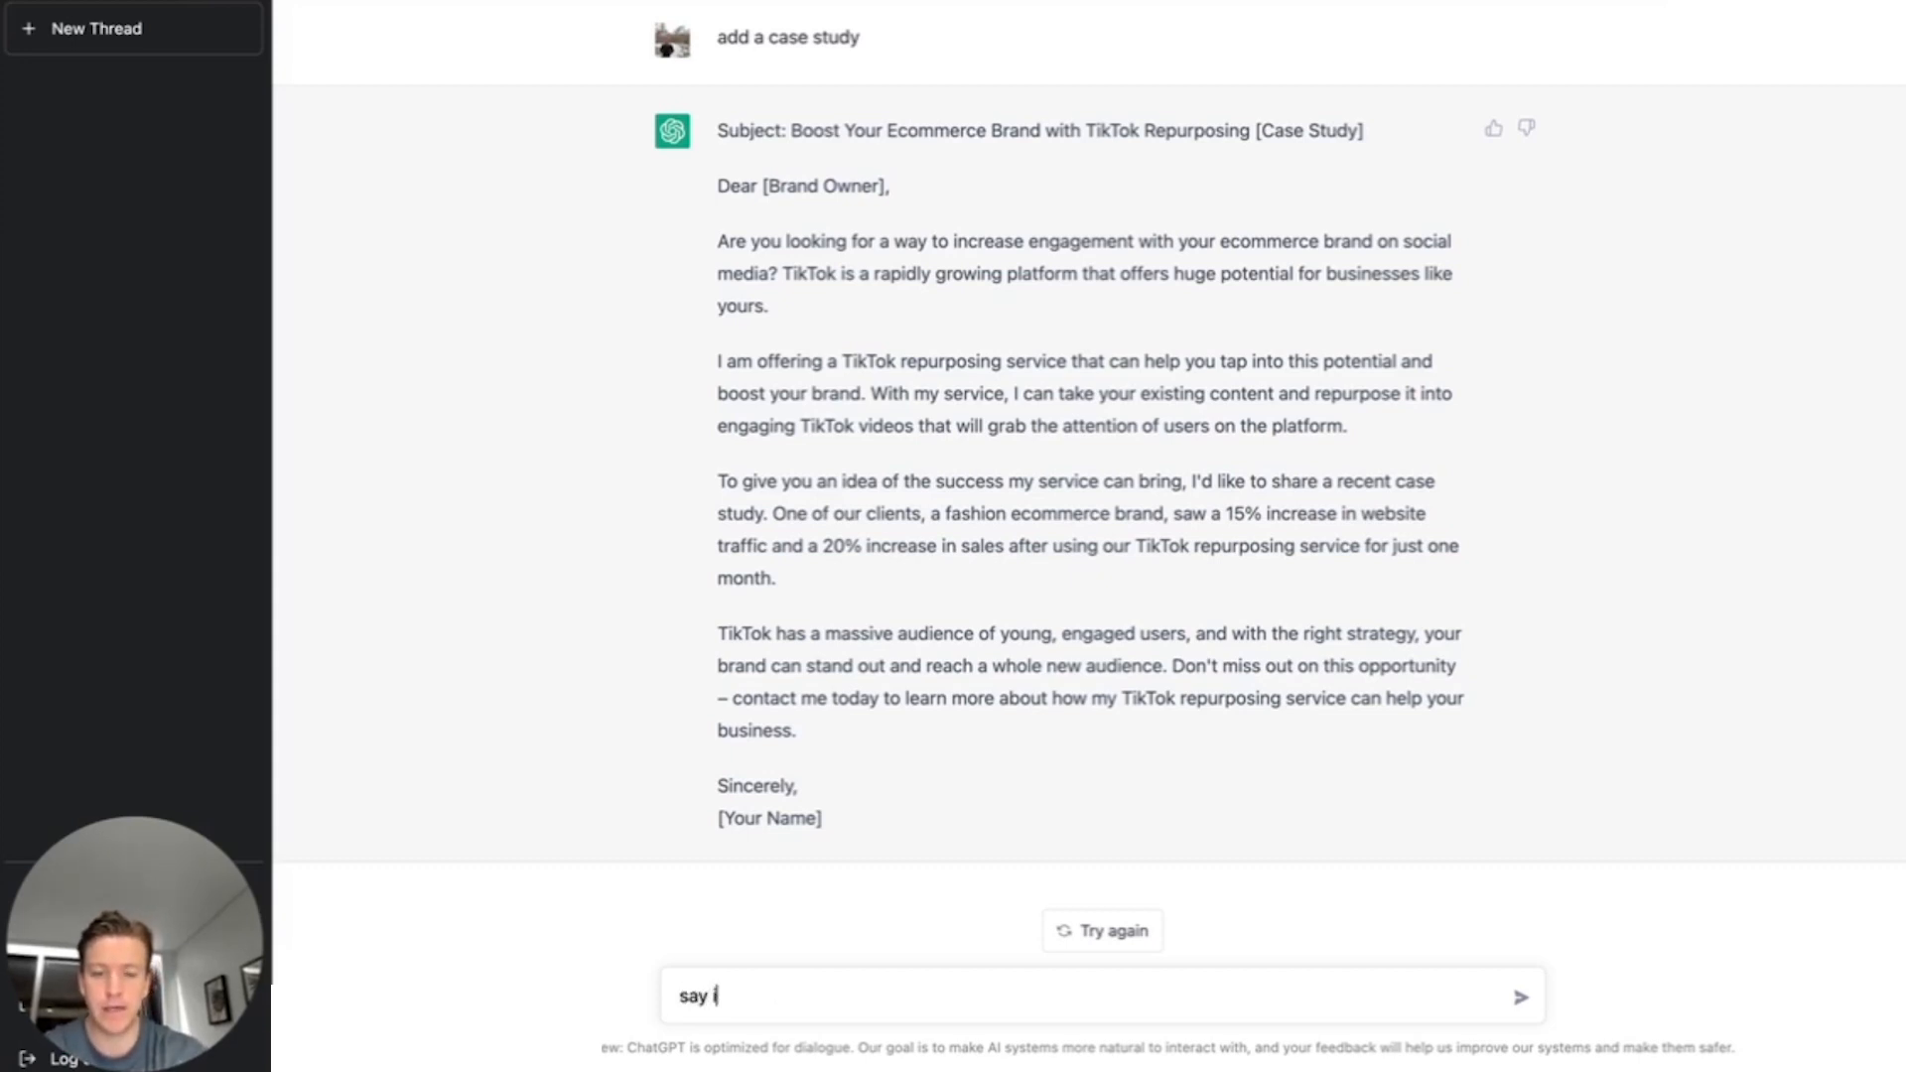
text(t less than)
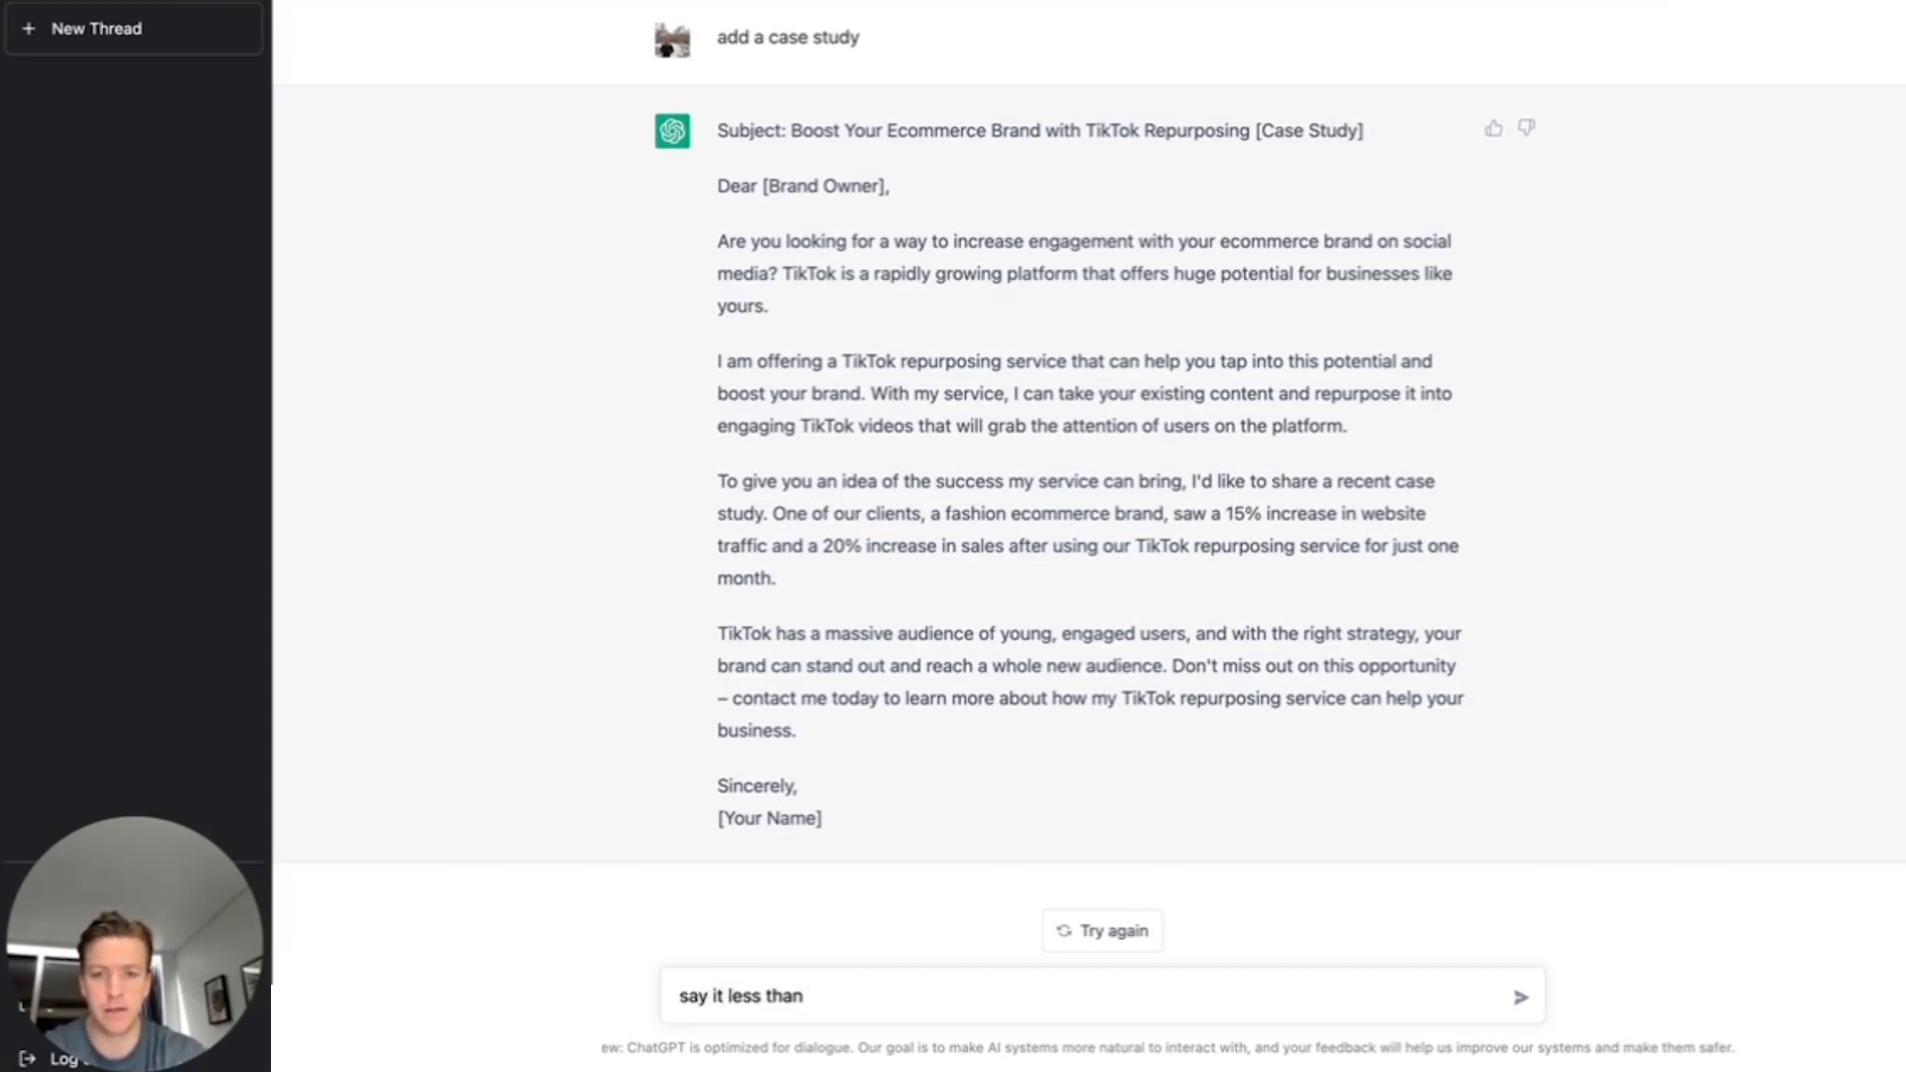
key(ctrl+a)
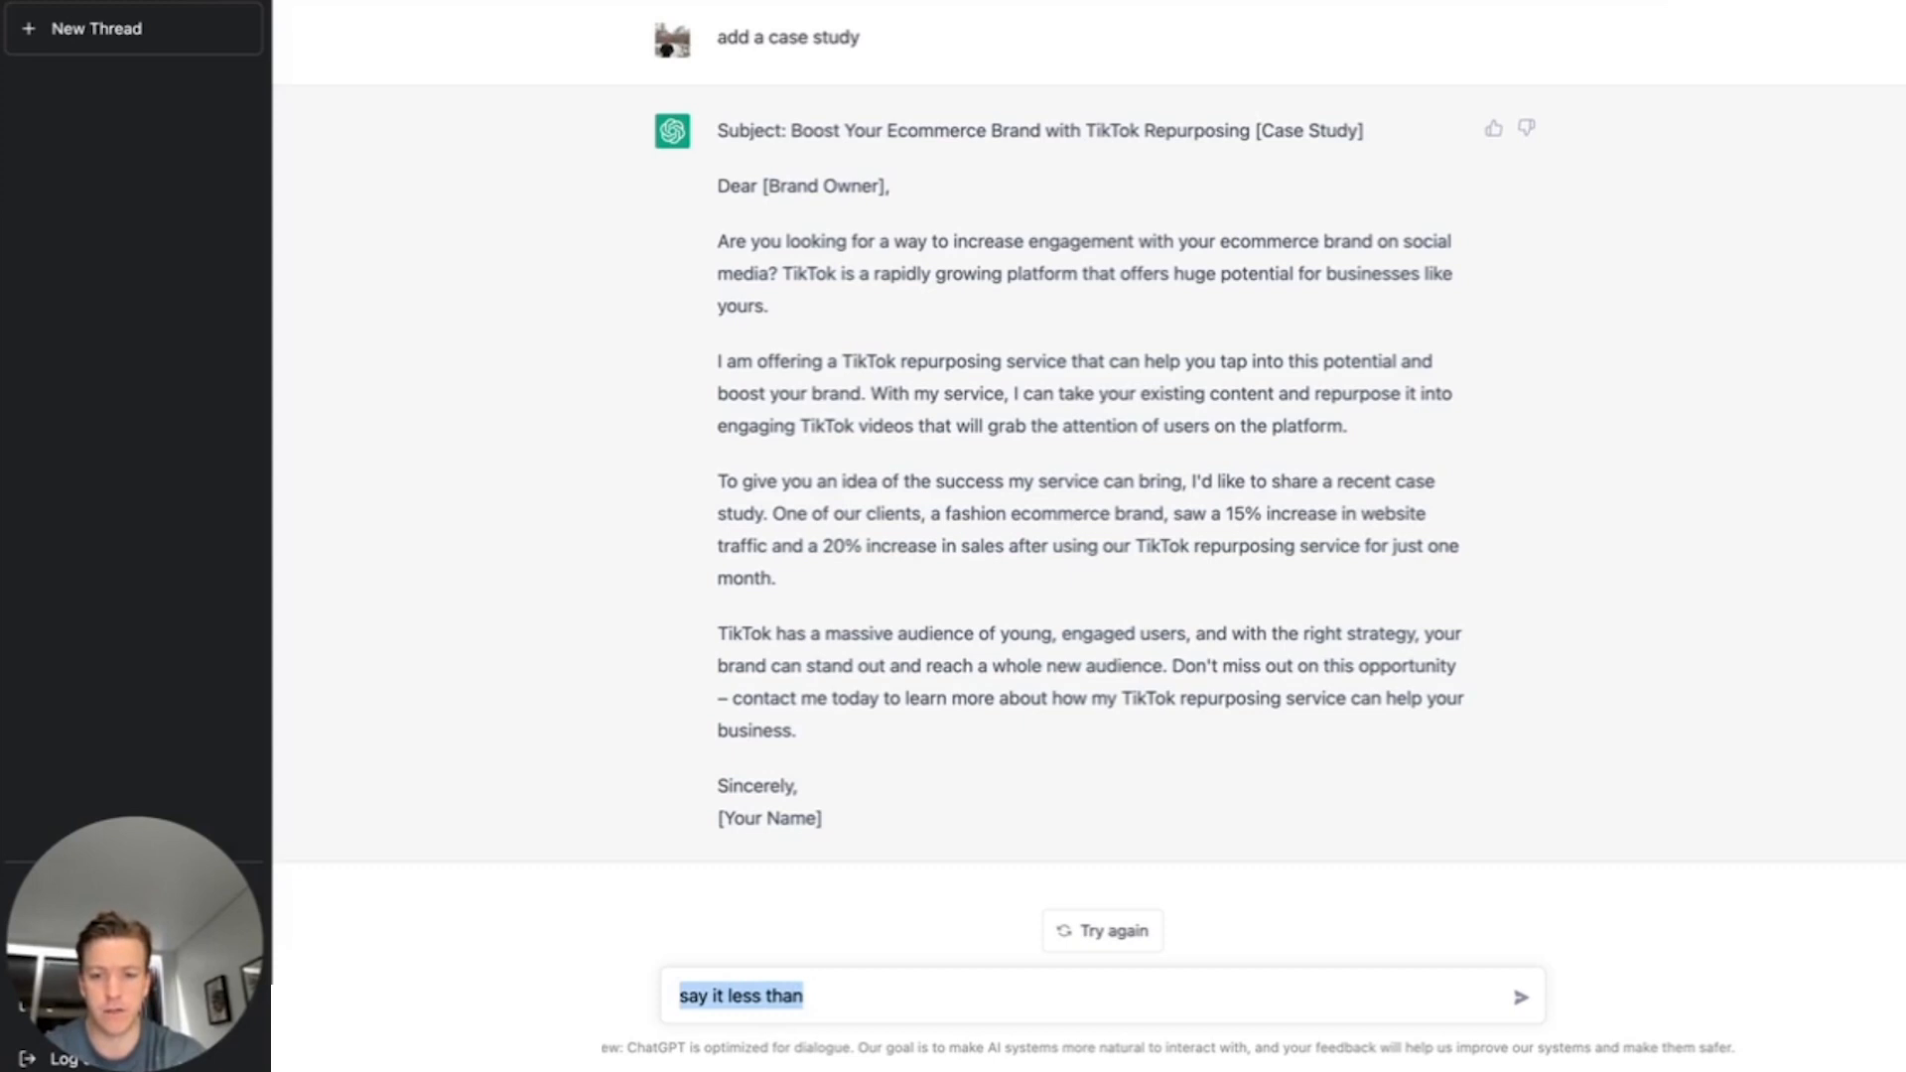
text(make it shorter)
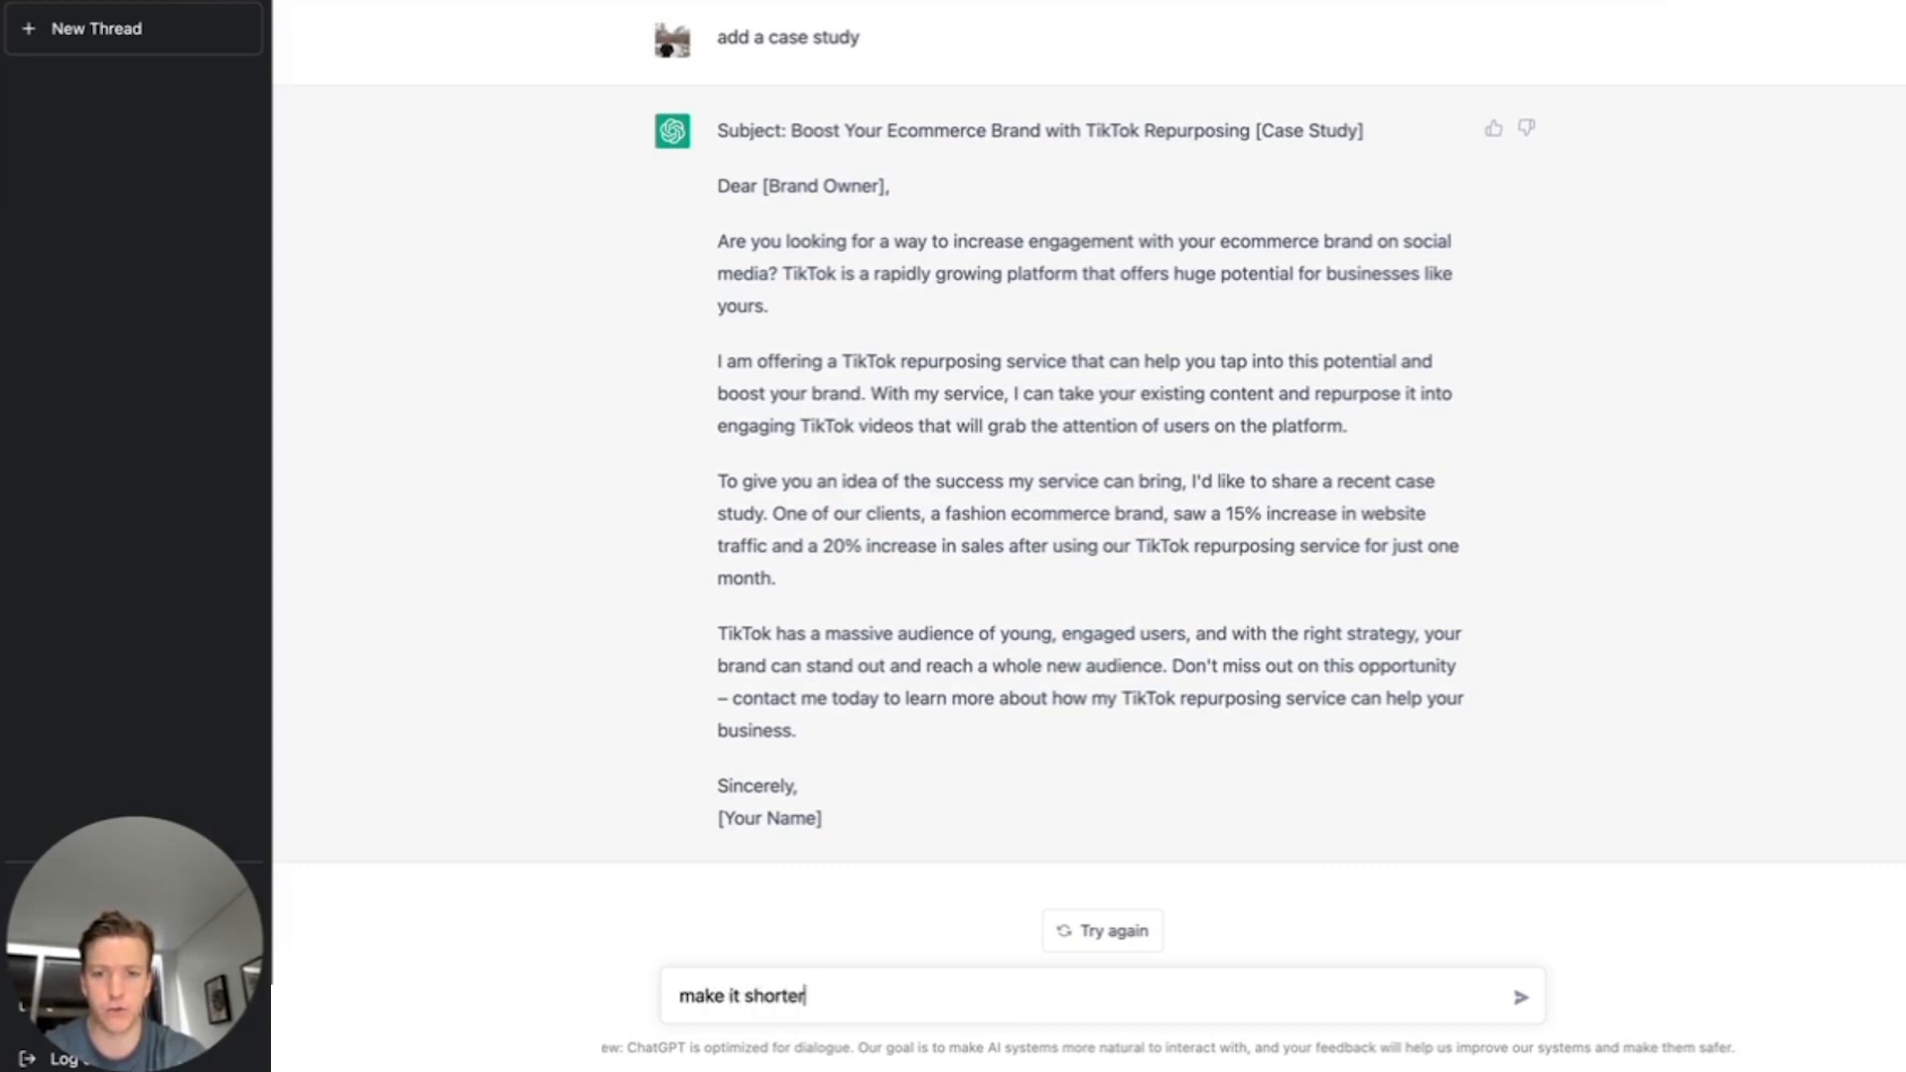
key(Return)
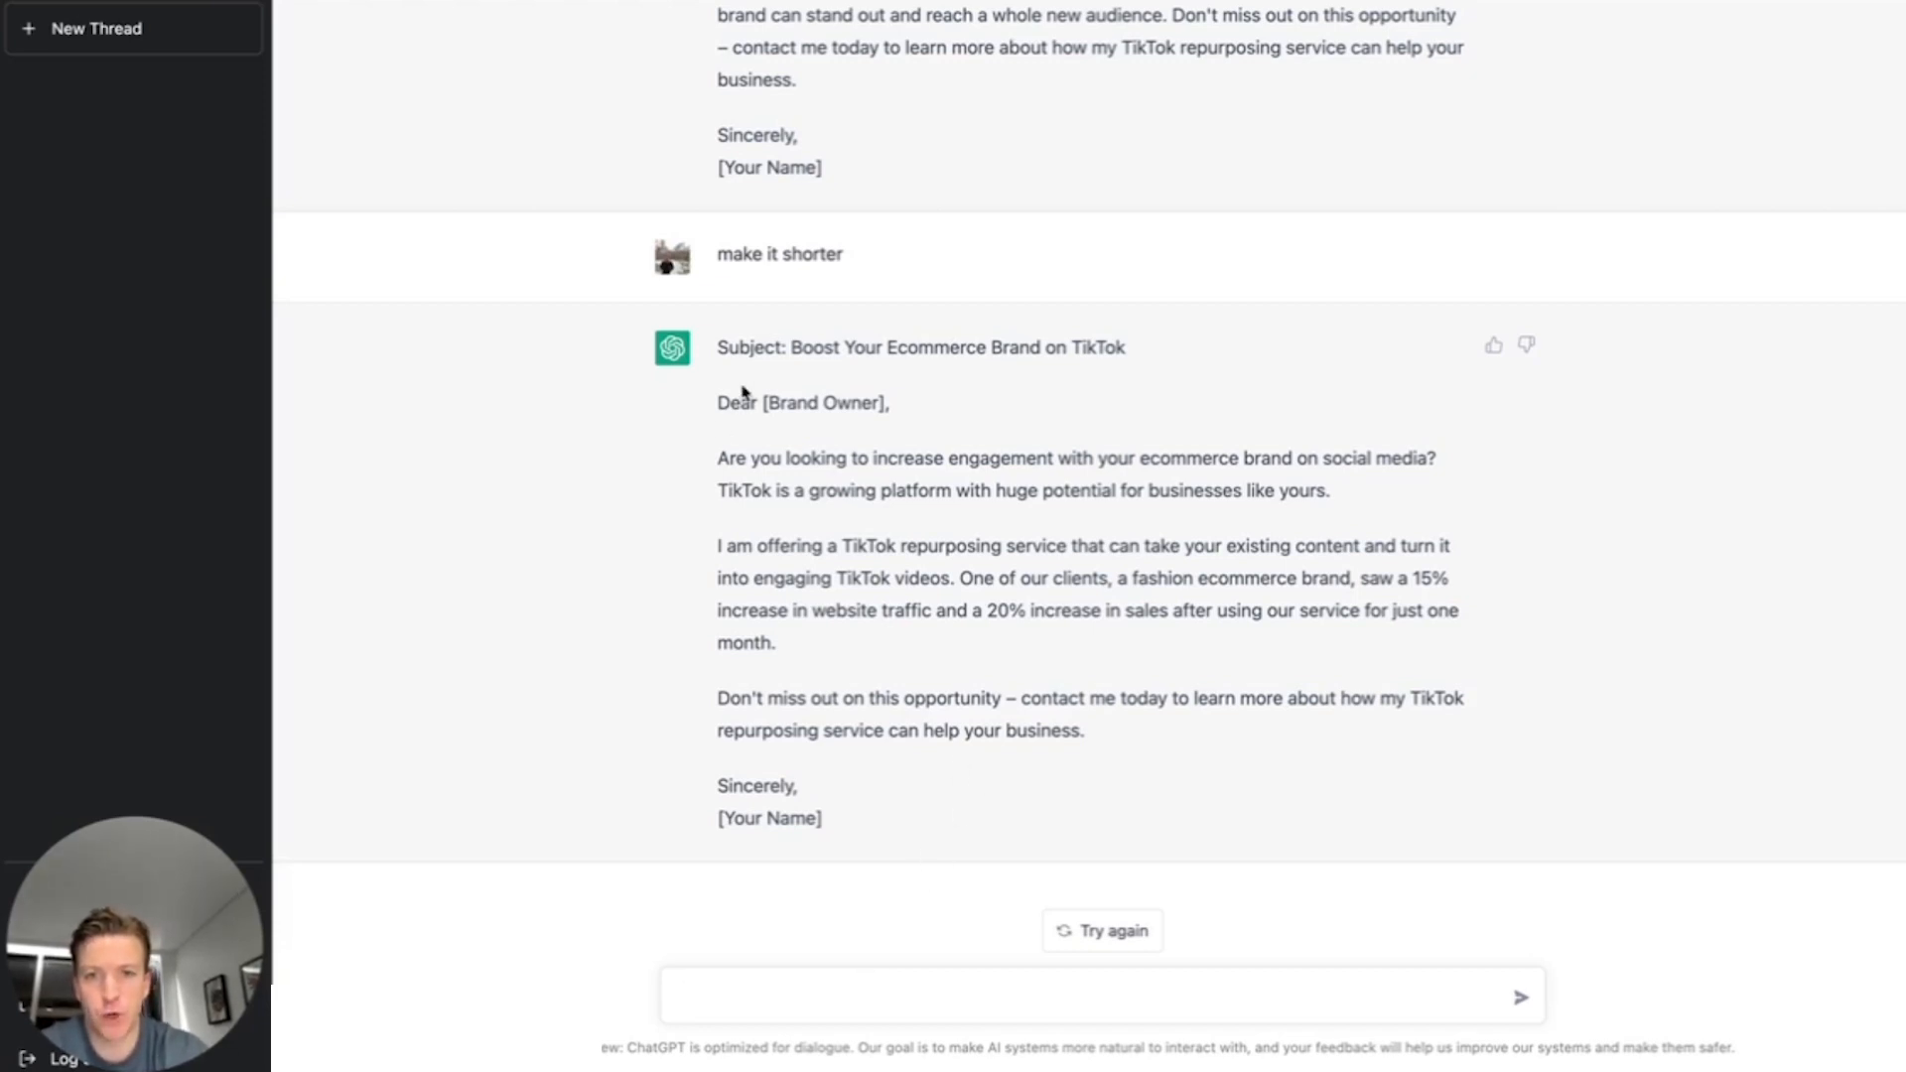
Review the shortened email's body and compare its opening question with the one in the longer case study version
drag(722, 404, 1123, 735)
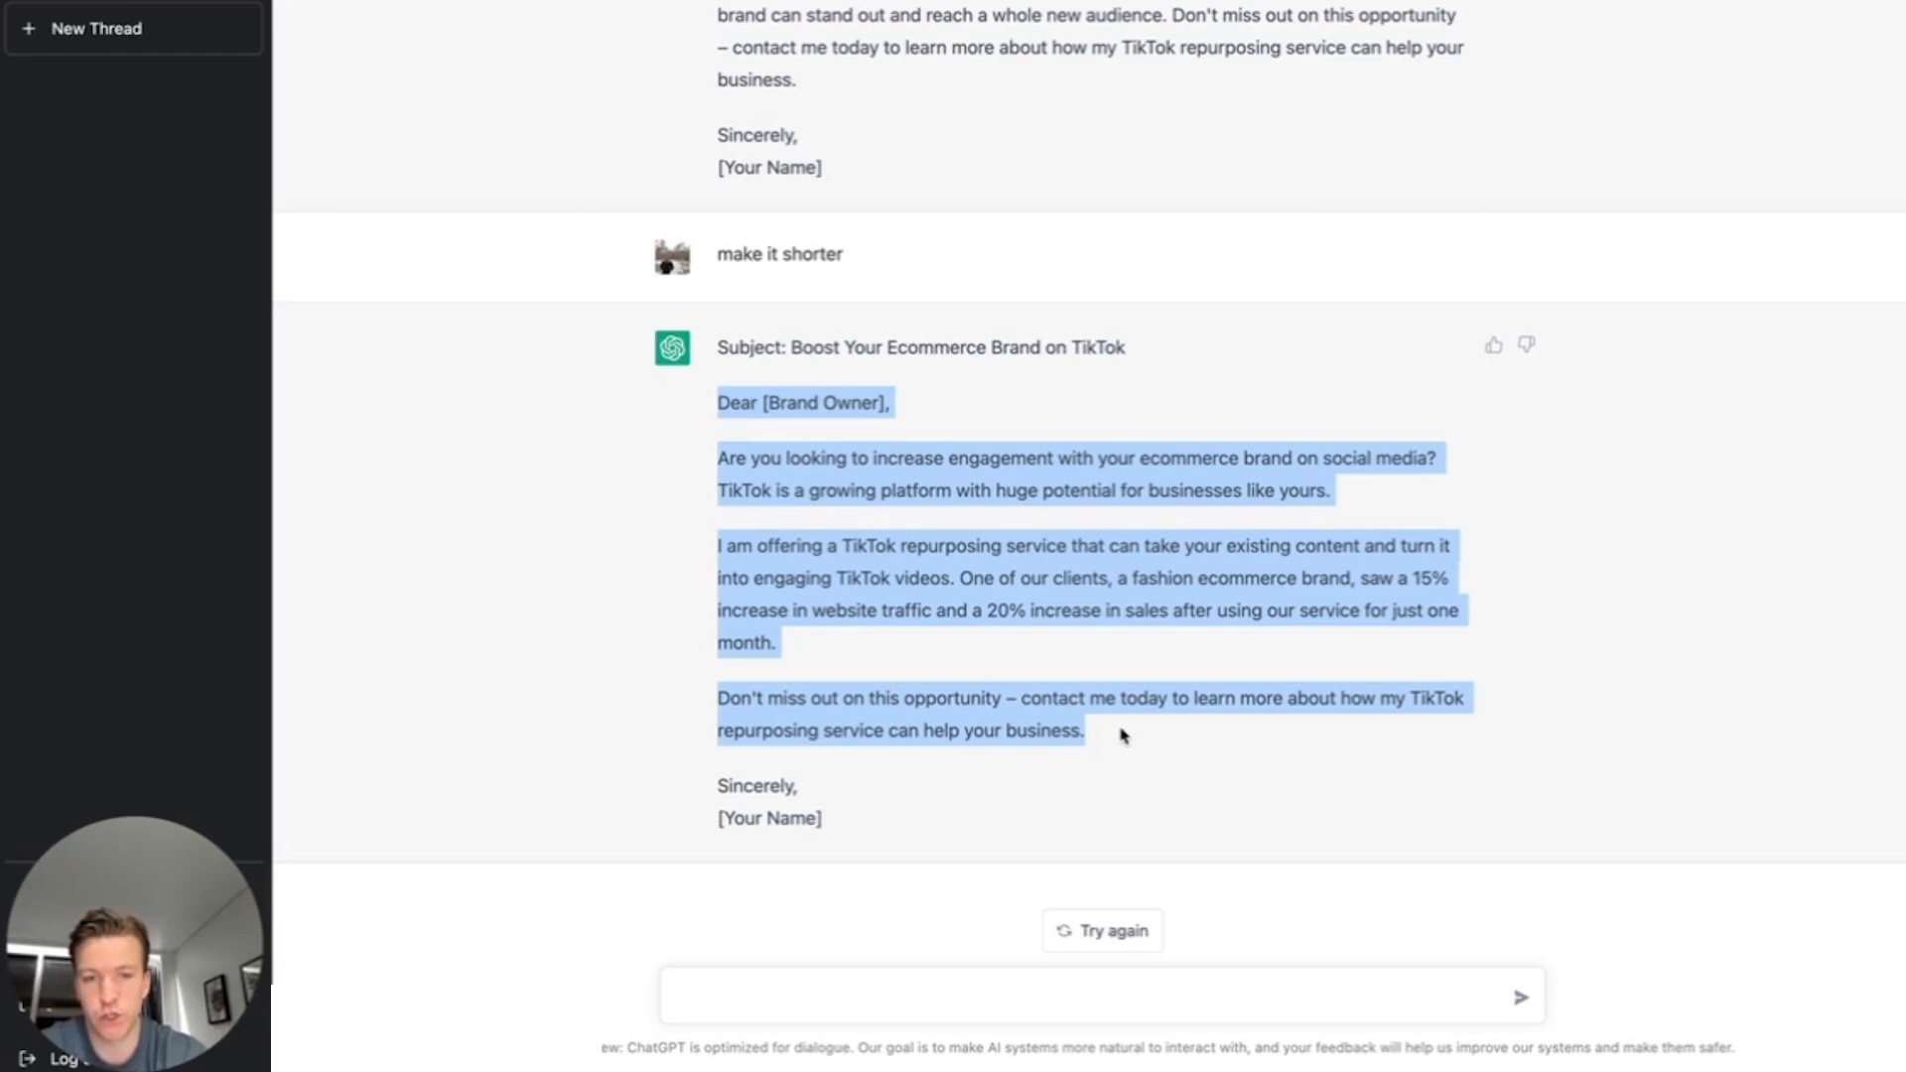
click(1122, 735)
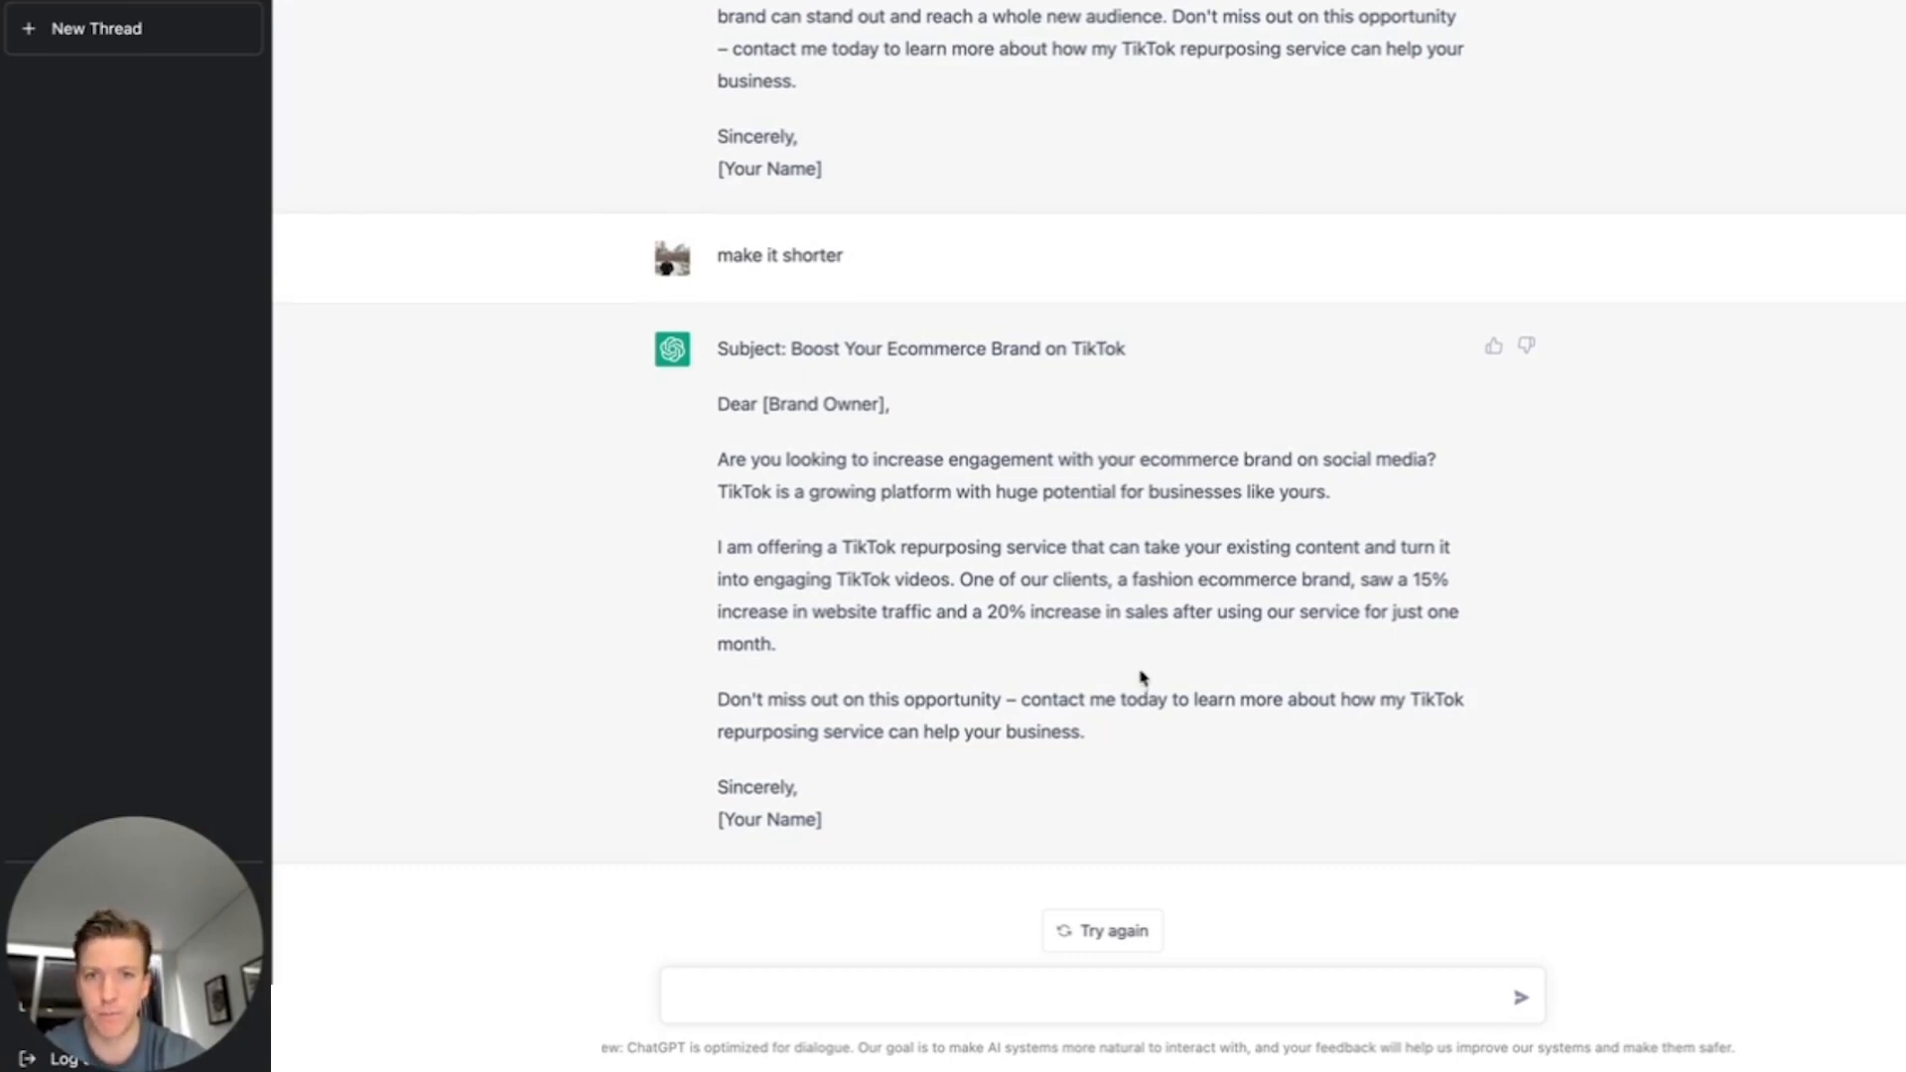
scroll(1140, 677, up, 5)
scroll(1140, 677, up, 2)
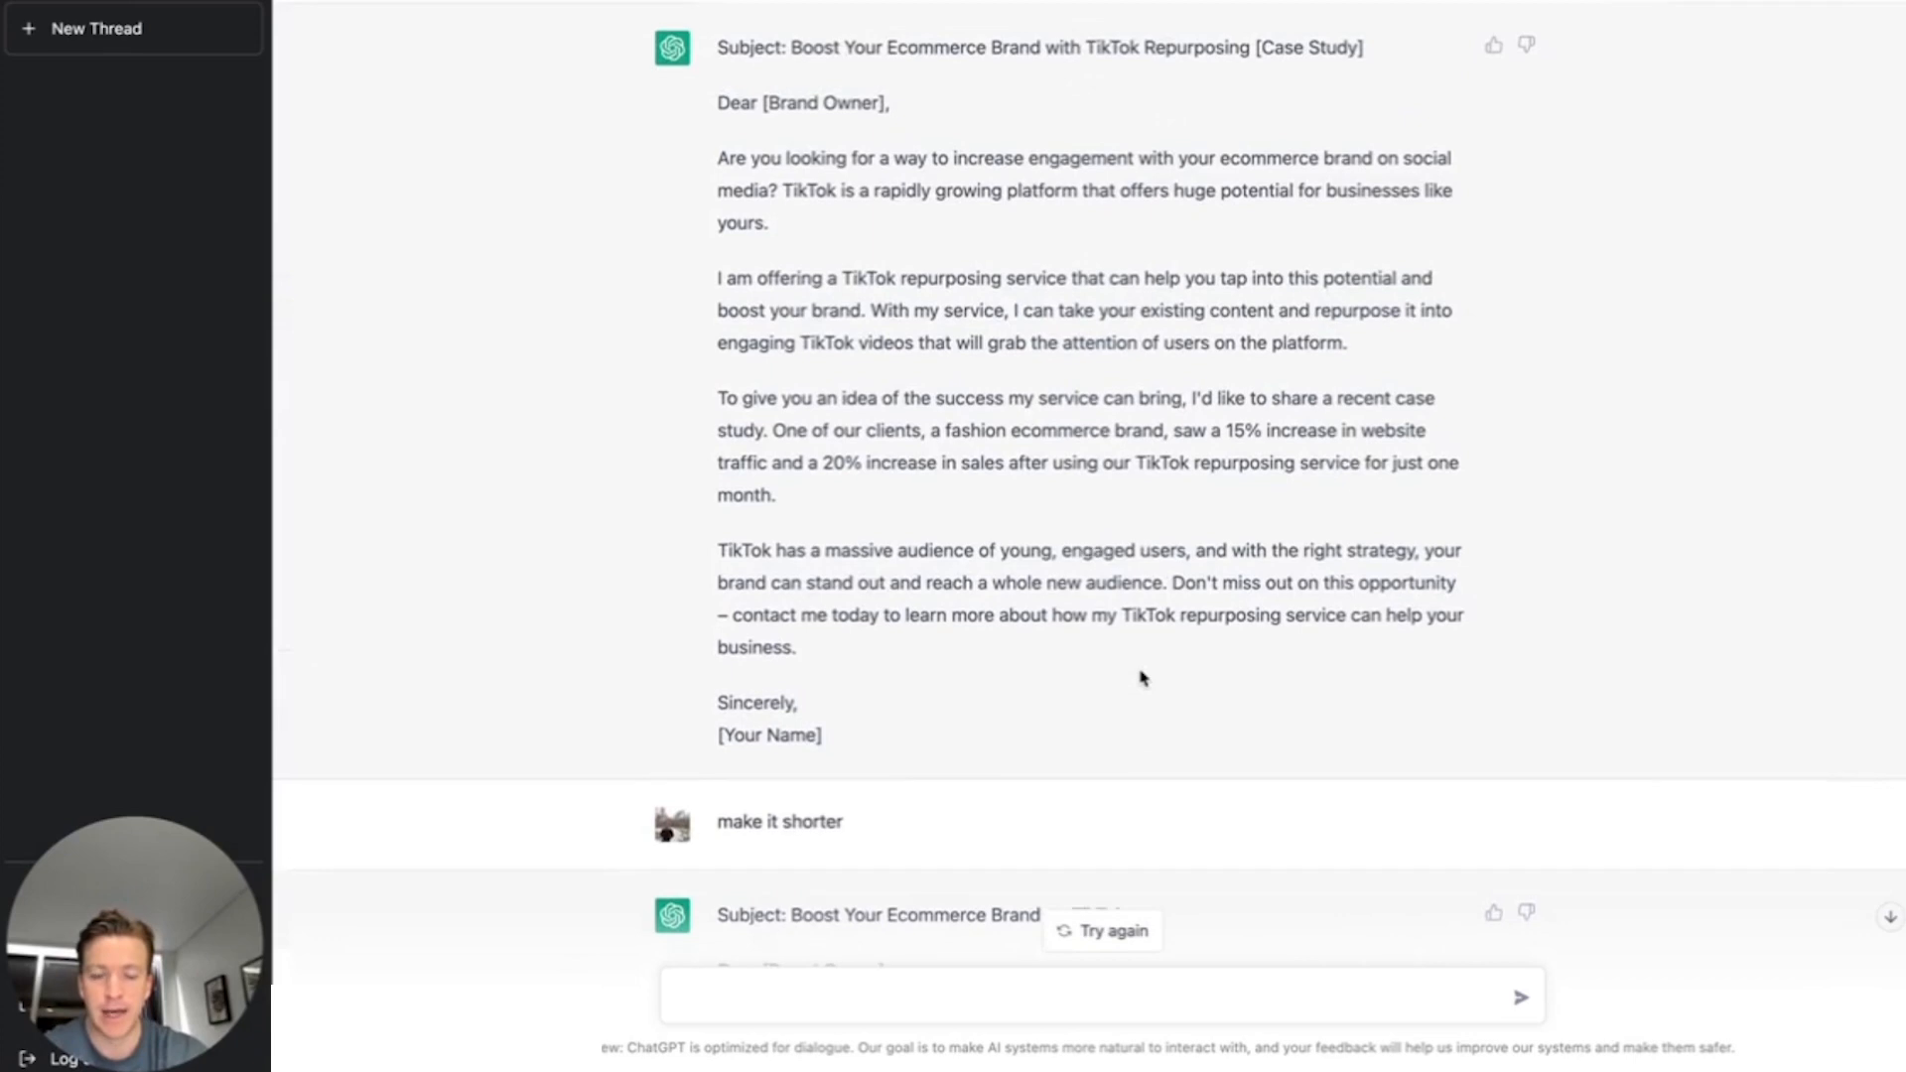
scroll(1140, 675, down, 3)
scroll(1140, 678, up, 3)
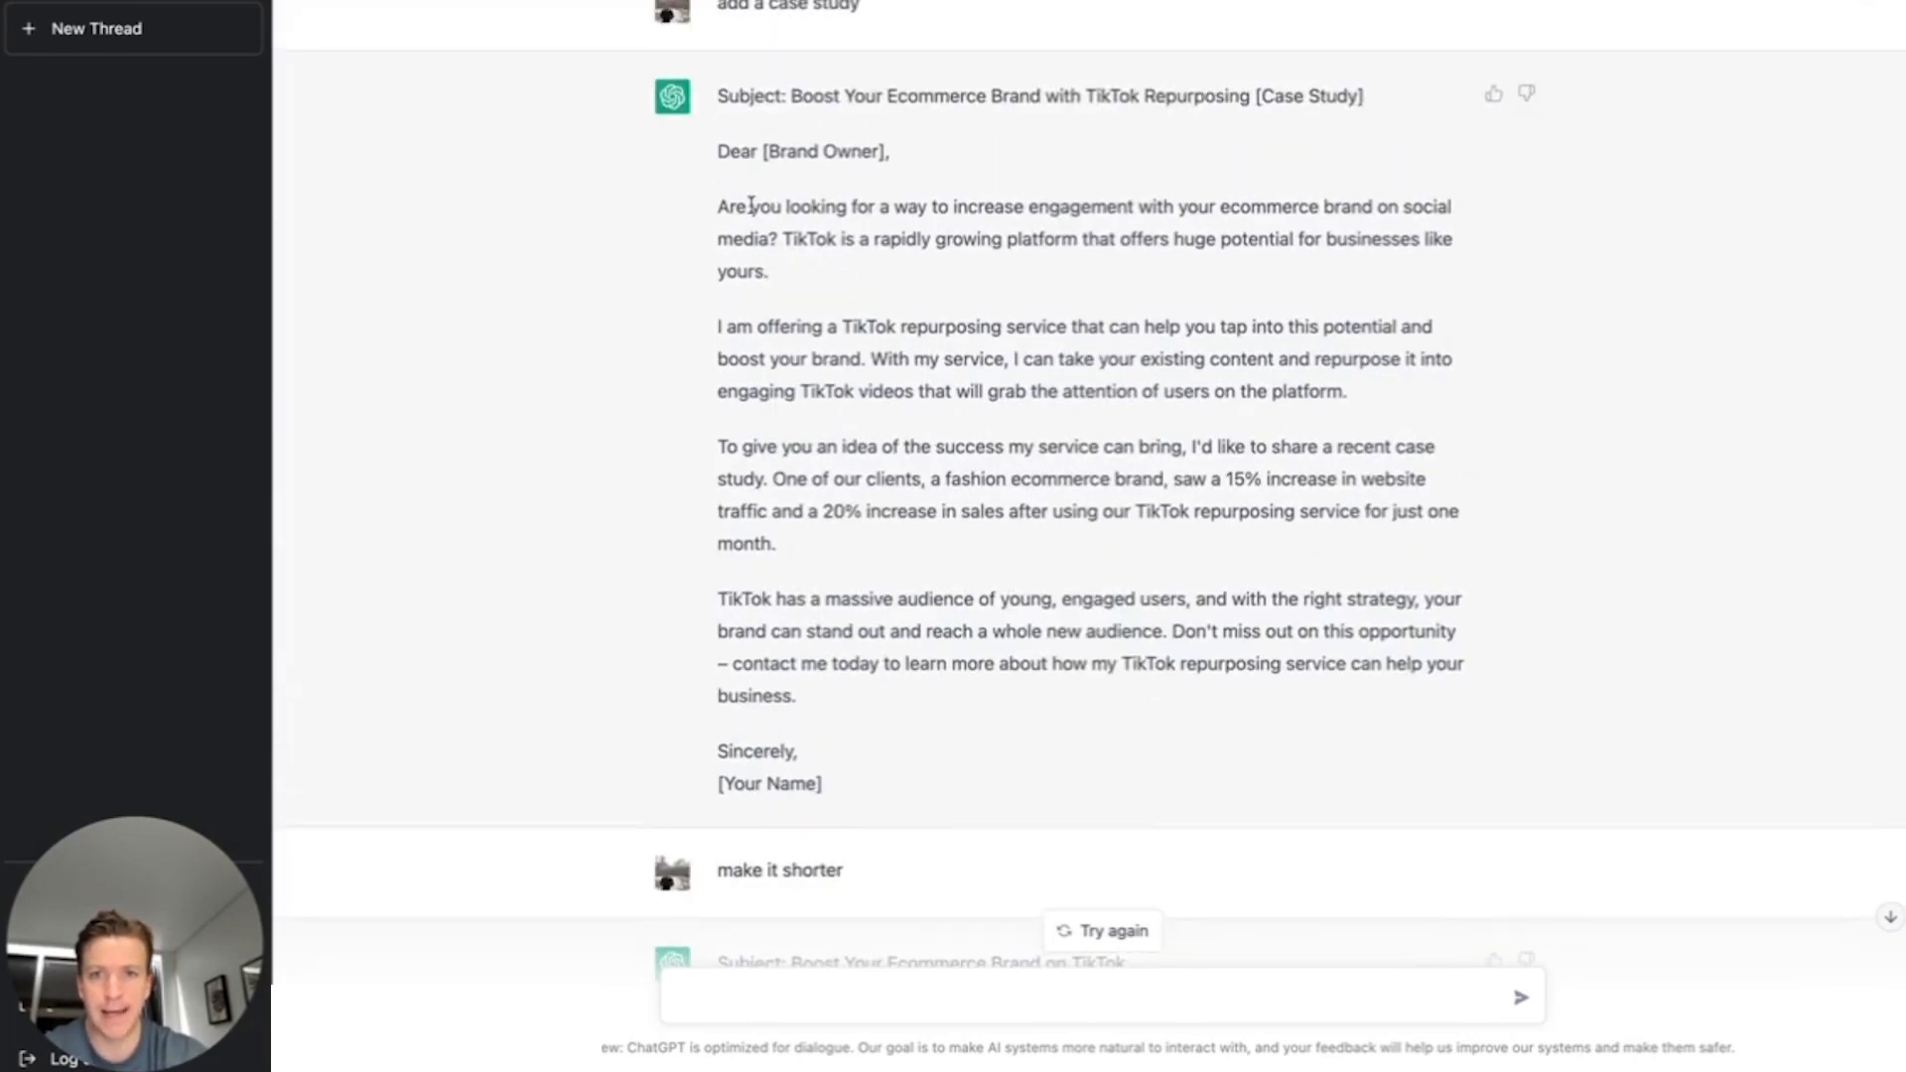
drag(719, 207, 776, 240)
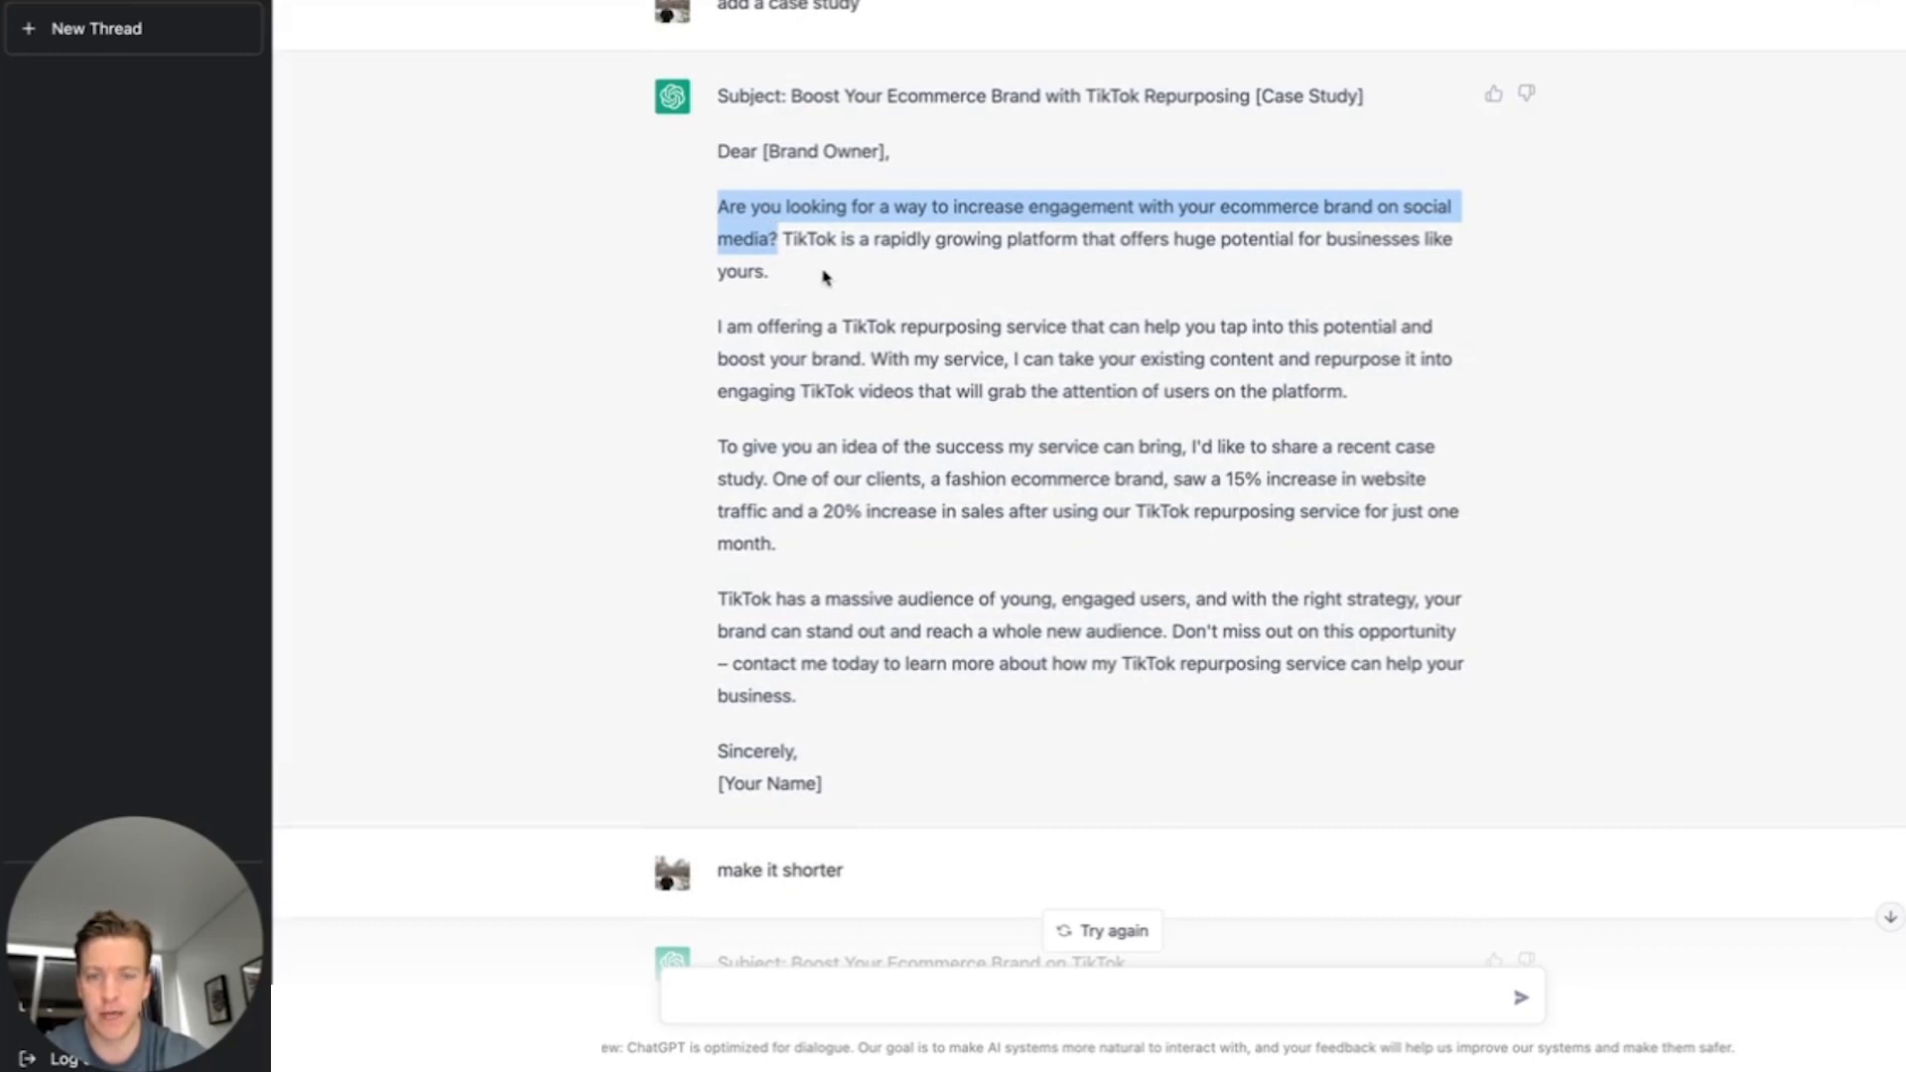
scroll(823, 277, down, 5)
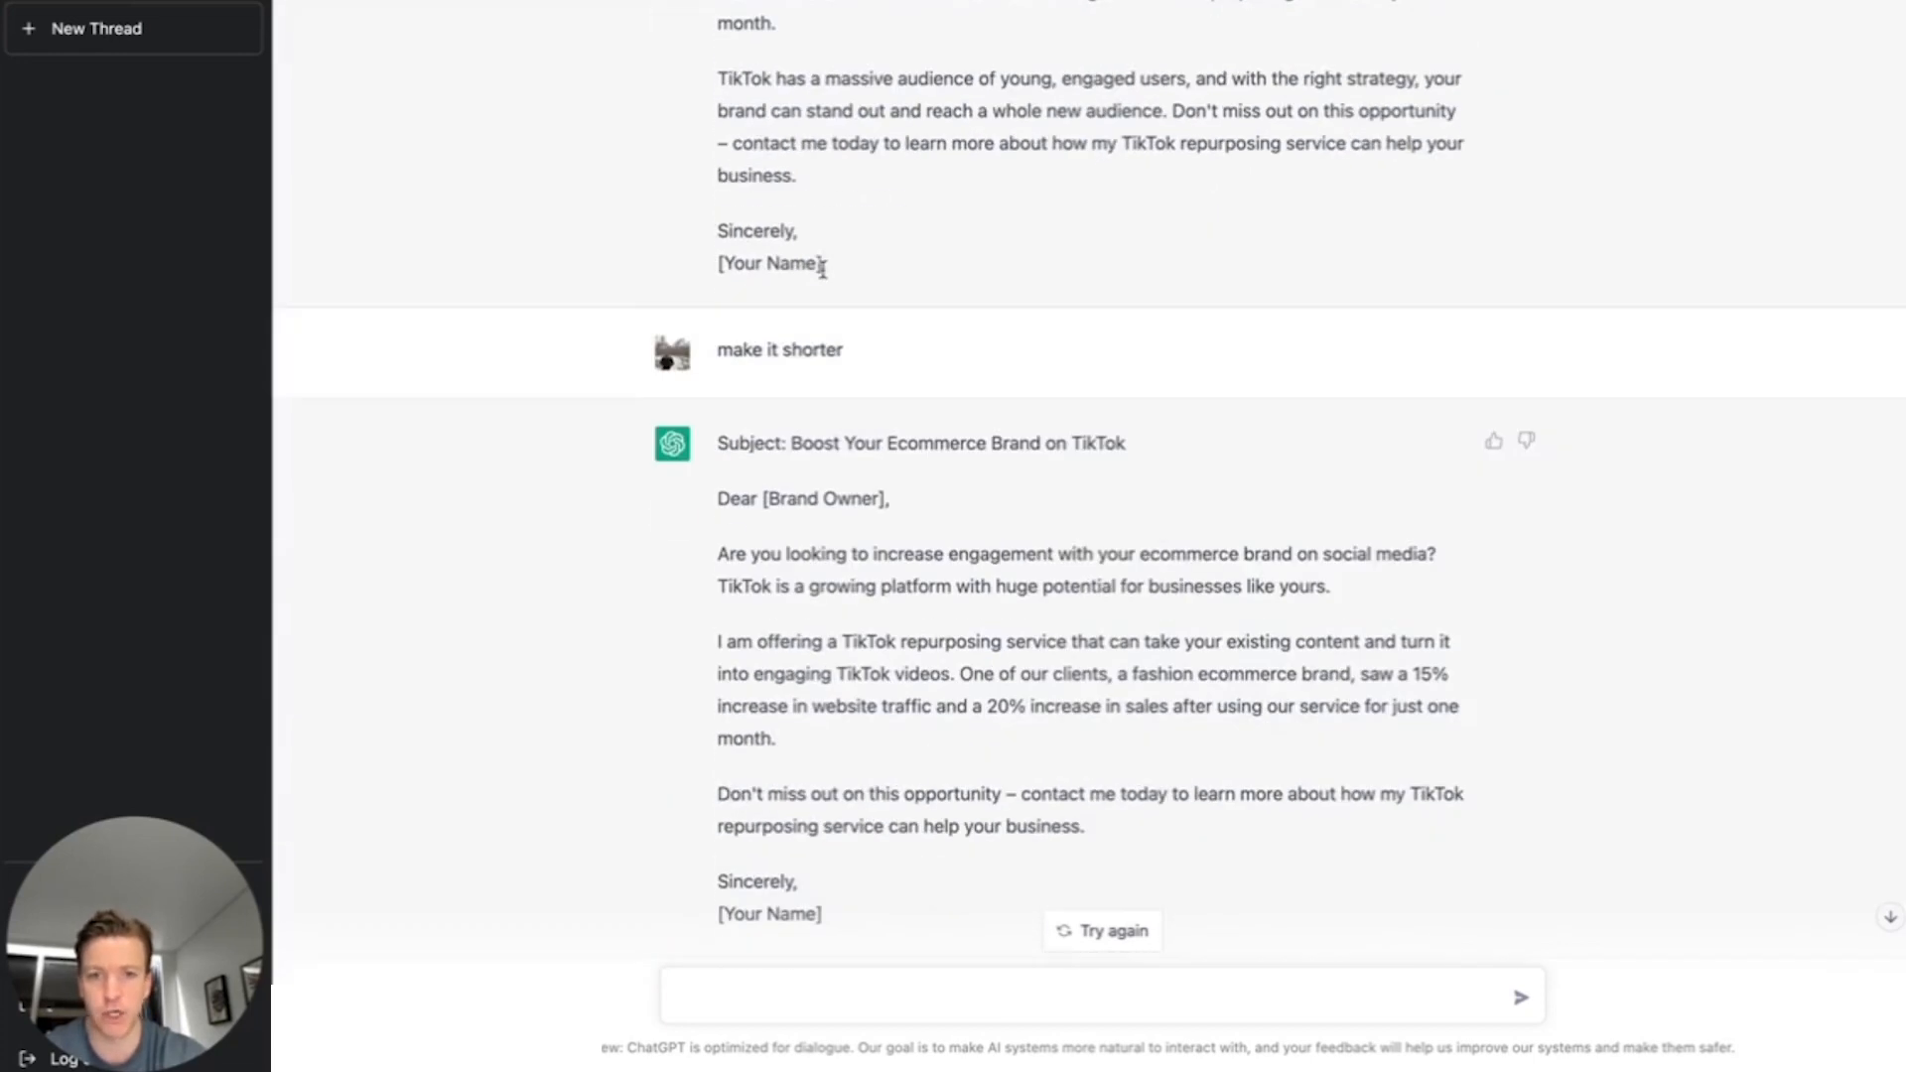
scroll(823, 270, down, 1)
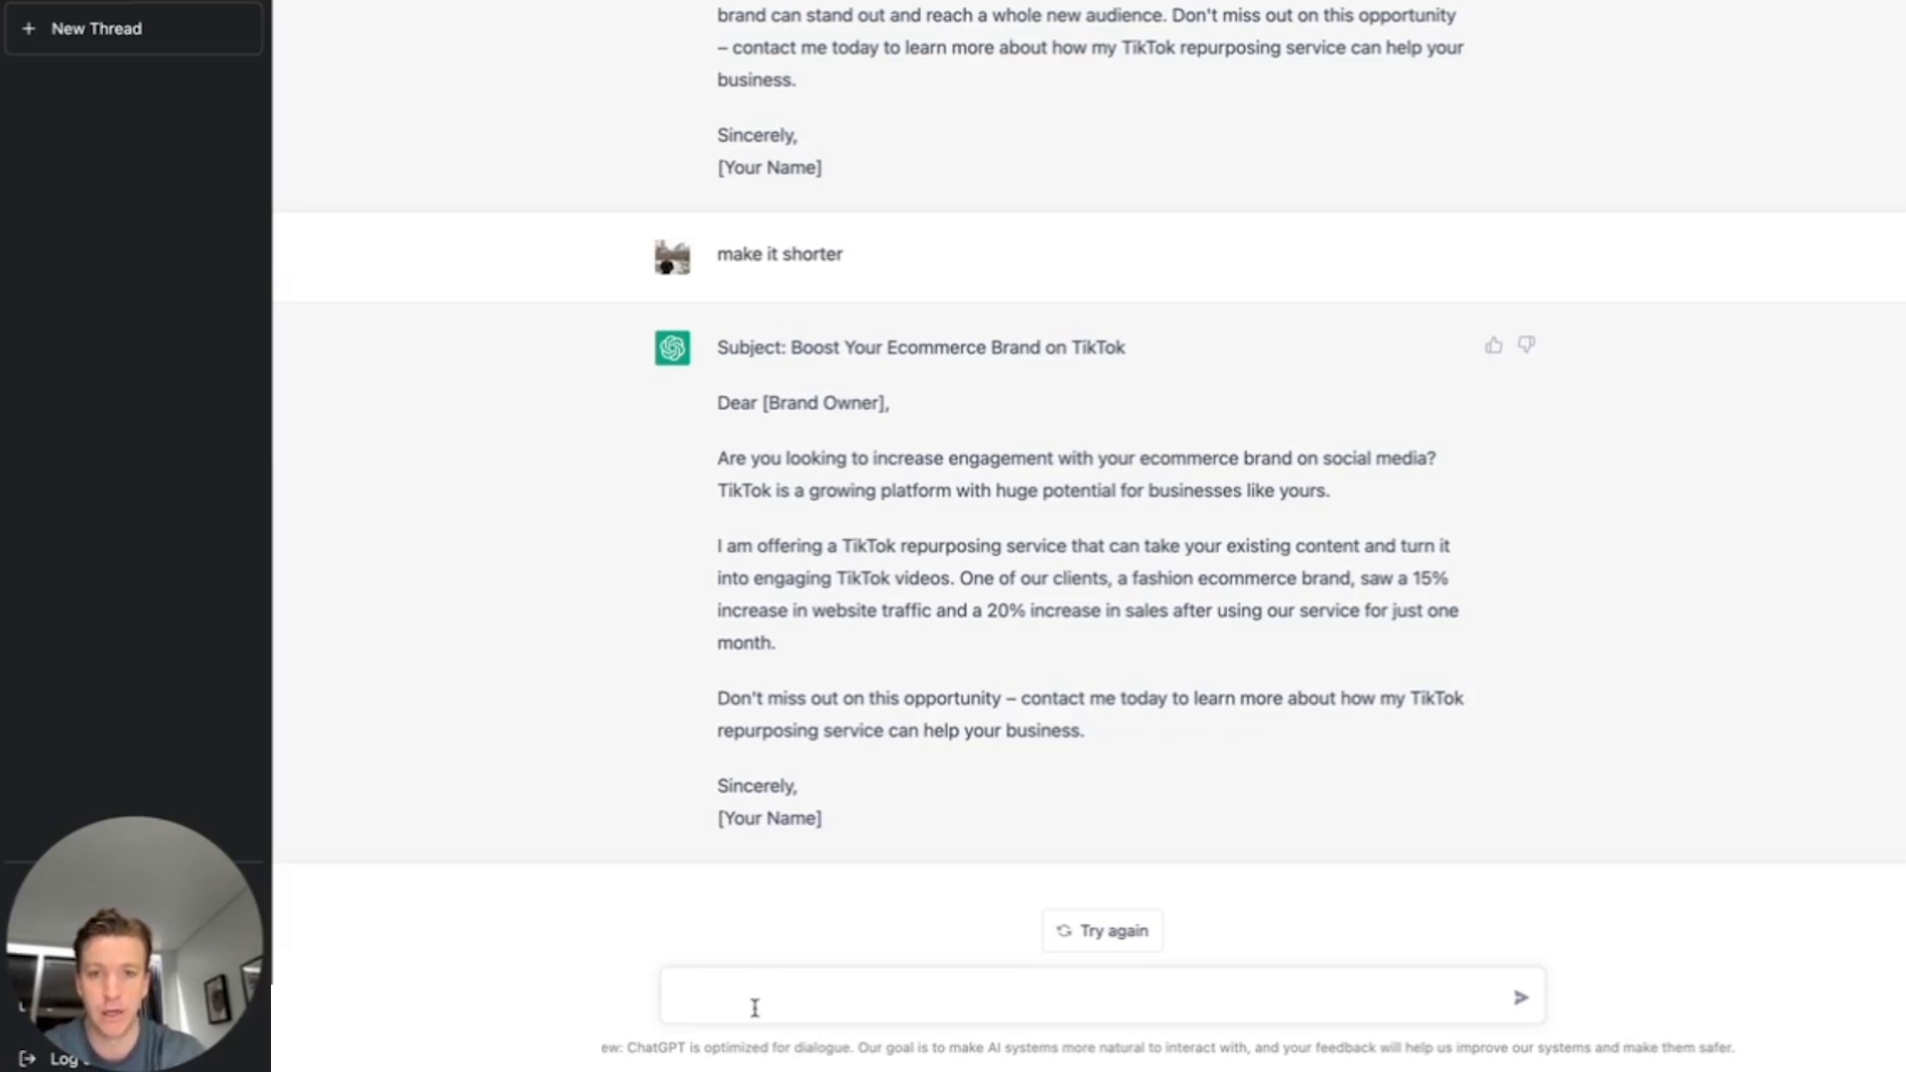
Send the prompt "write a follow-up cold email to the above" and review the closing sentence of the reply
text(write a)
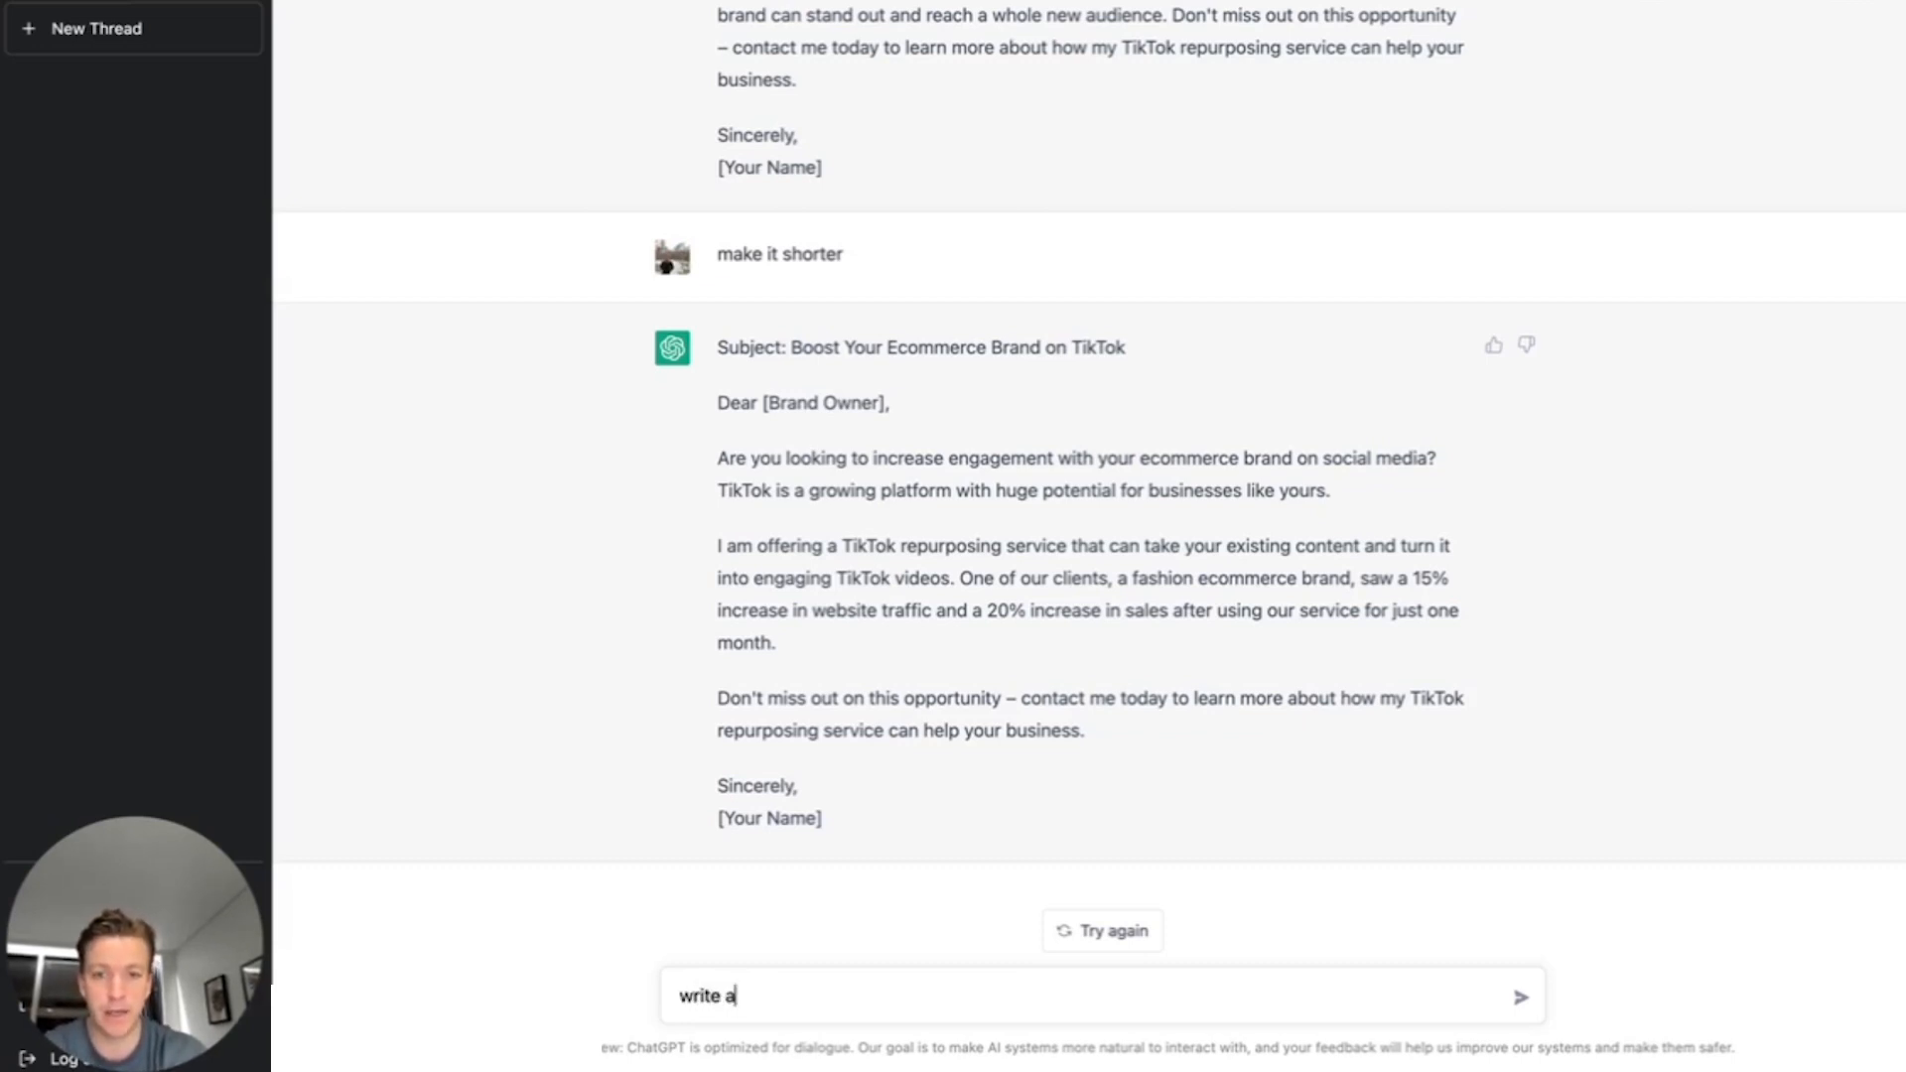
text( follow-up cold )
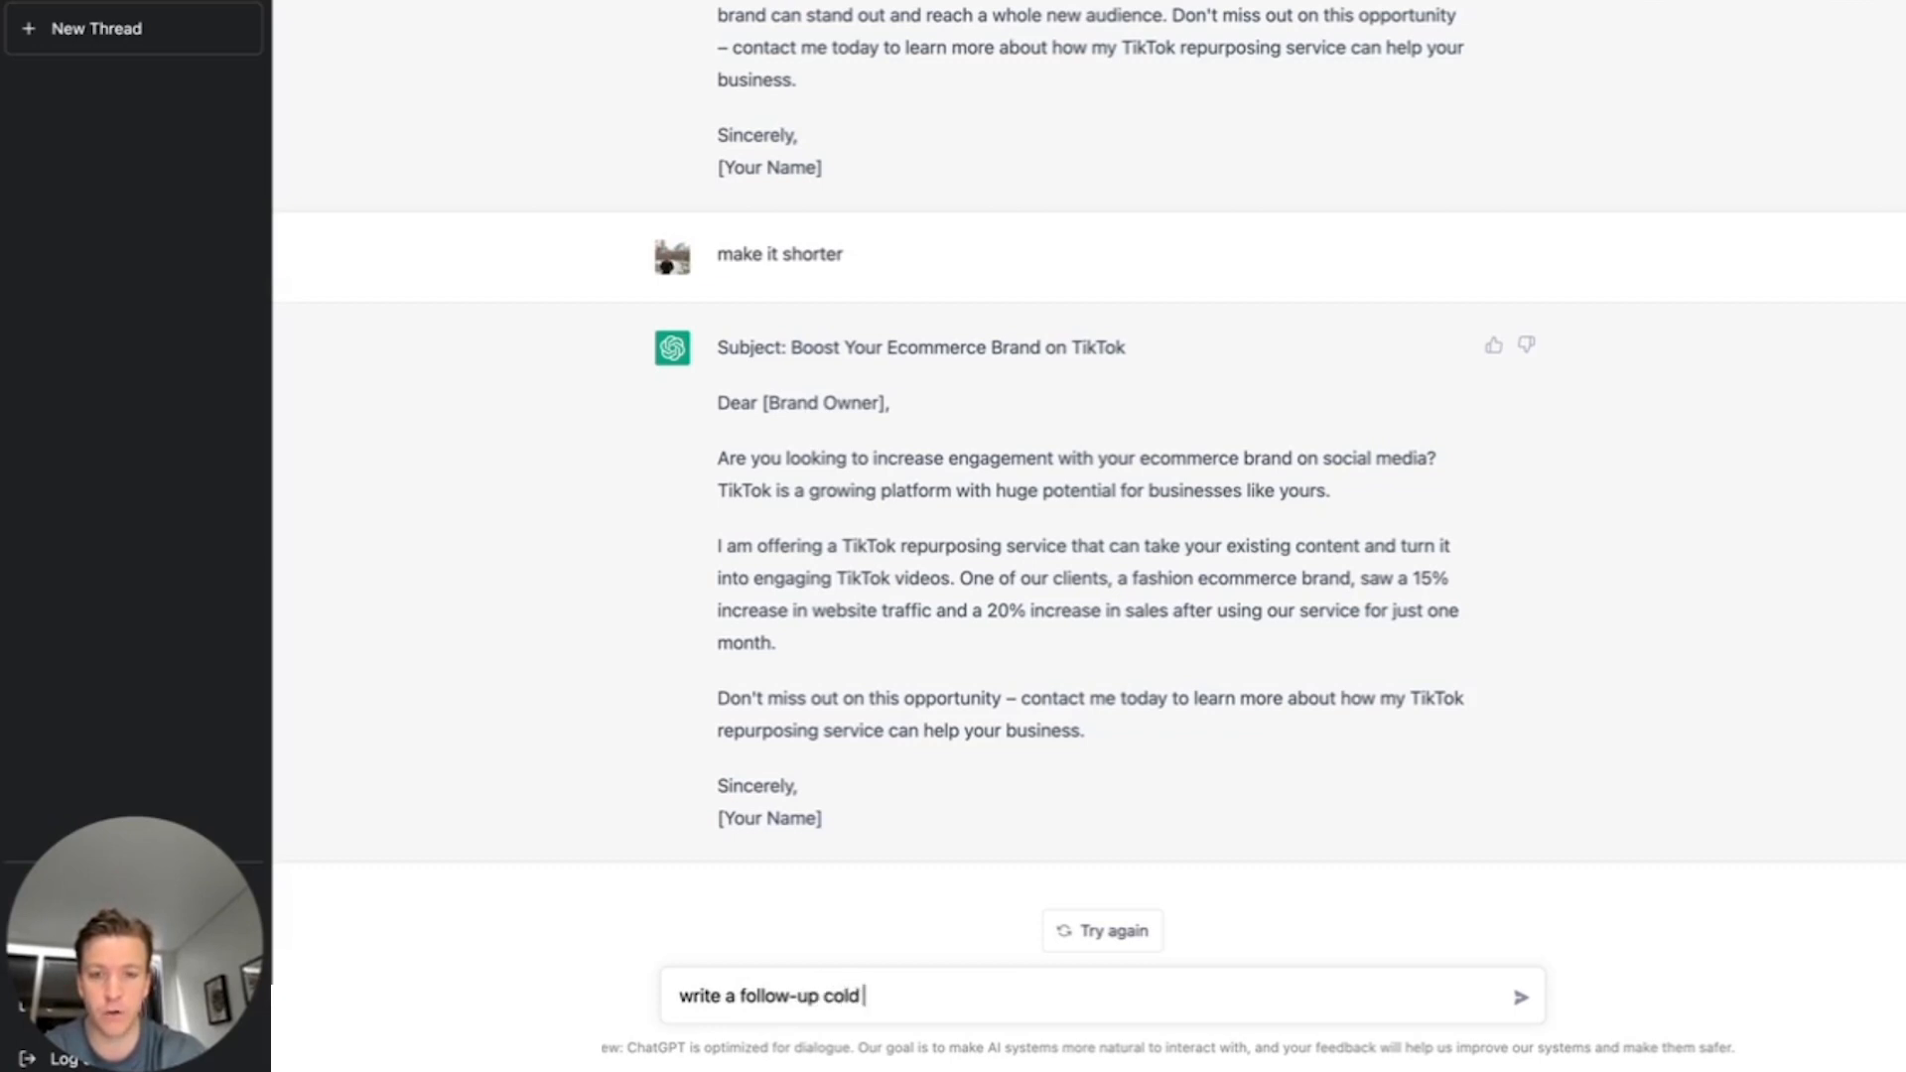
text(email to the above)
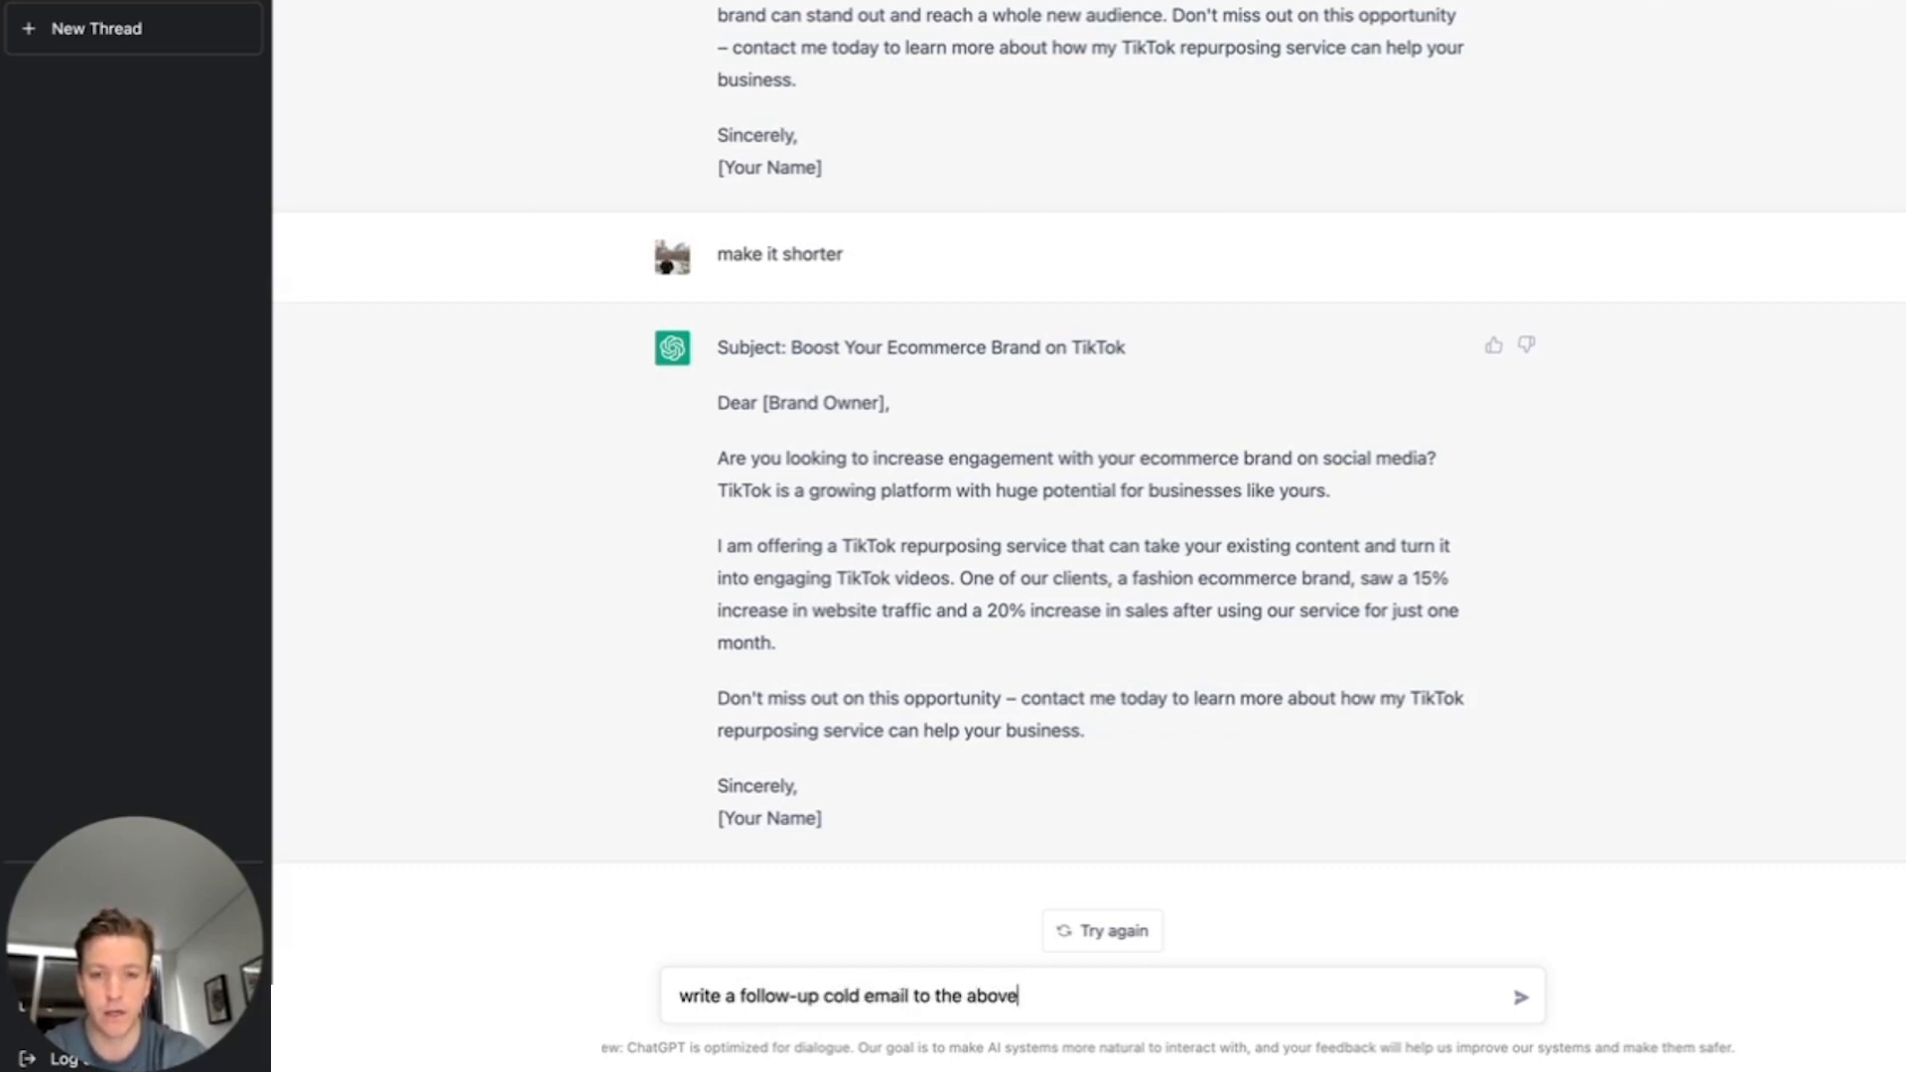
key(Return)
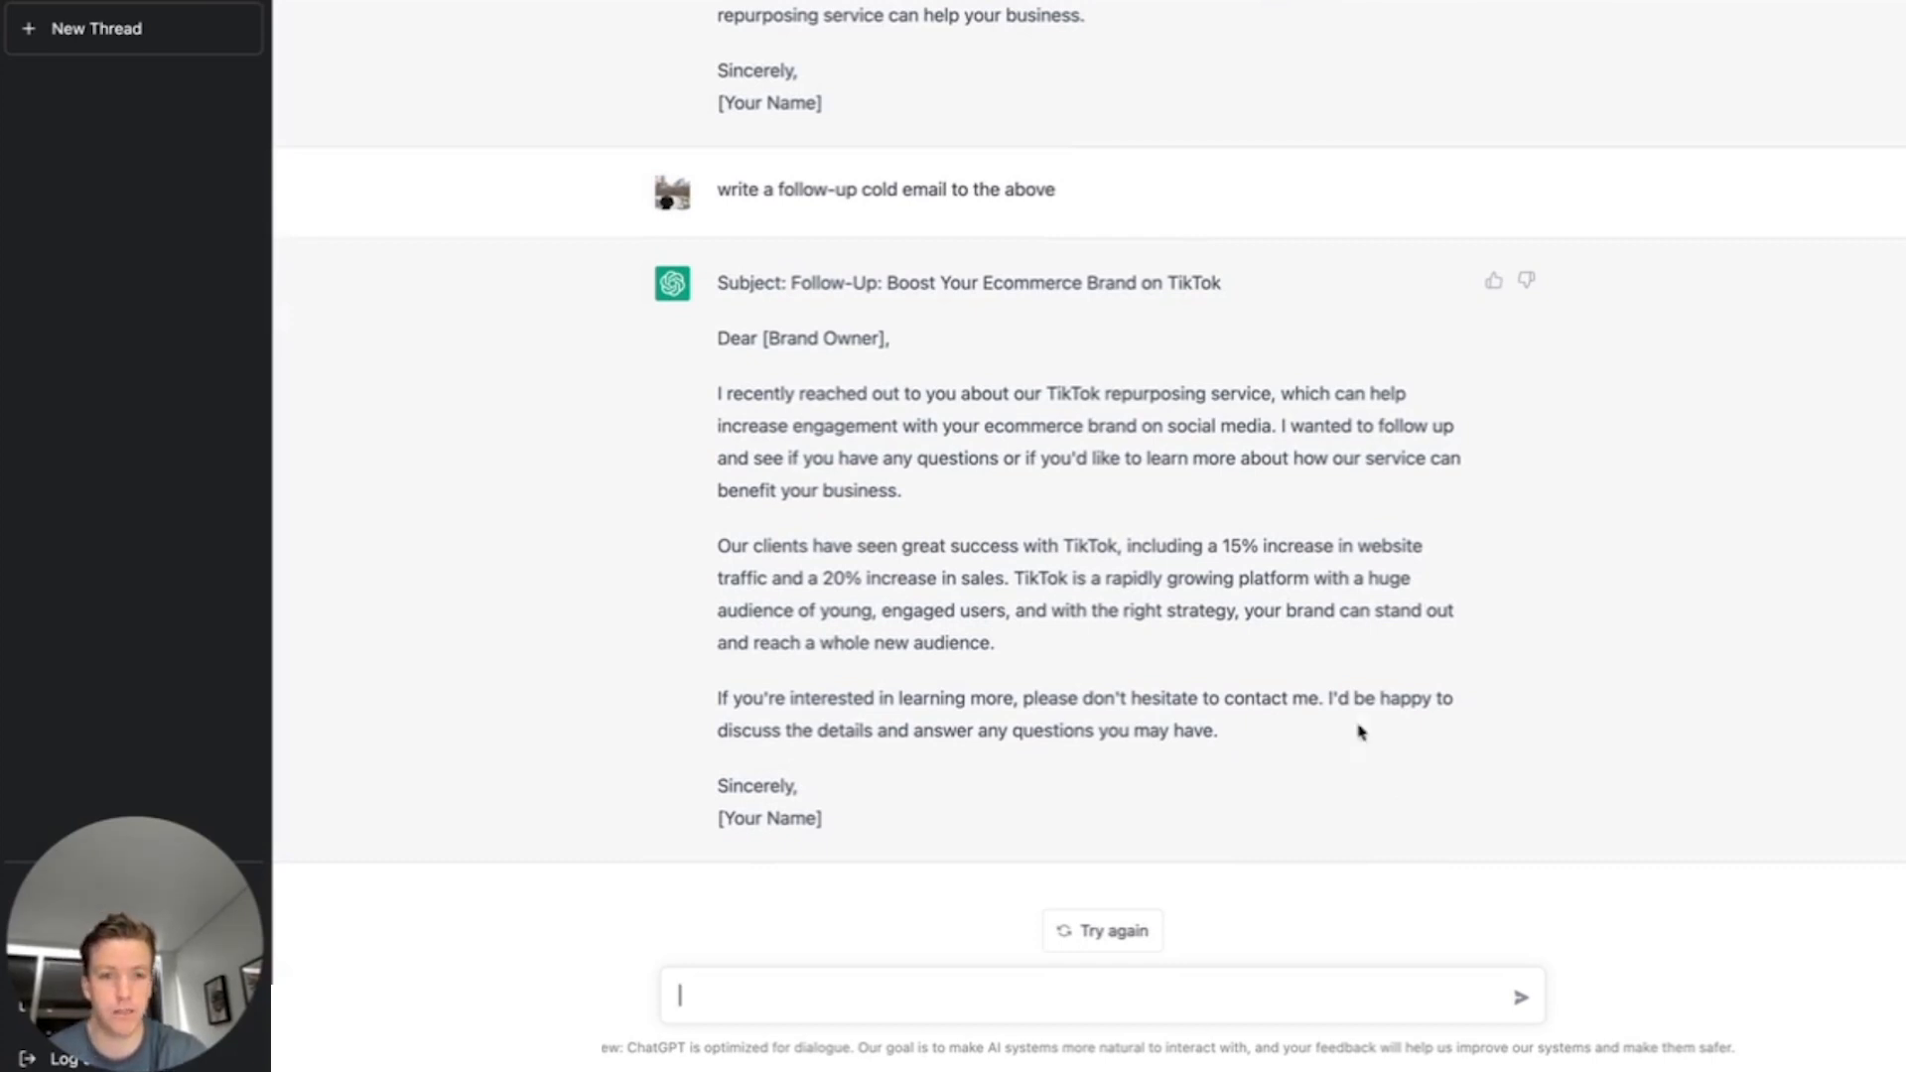
drag(1328, 713, 1329, 717)
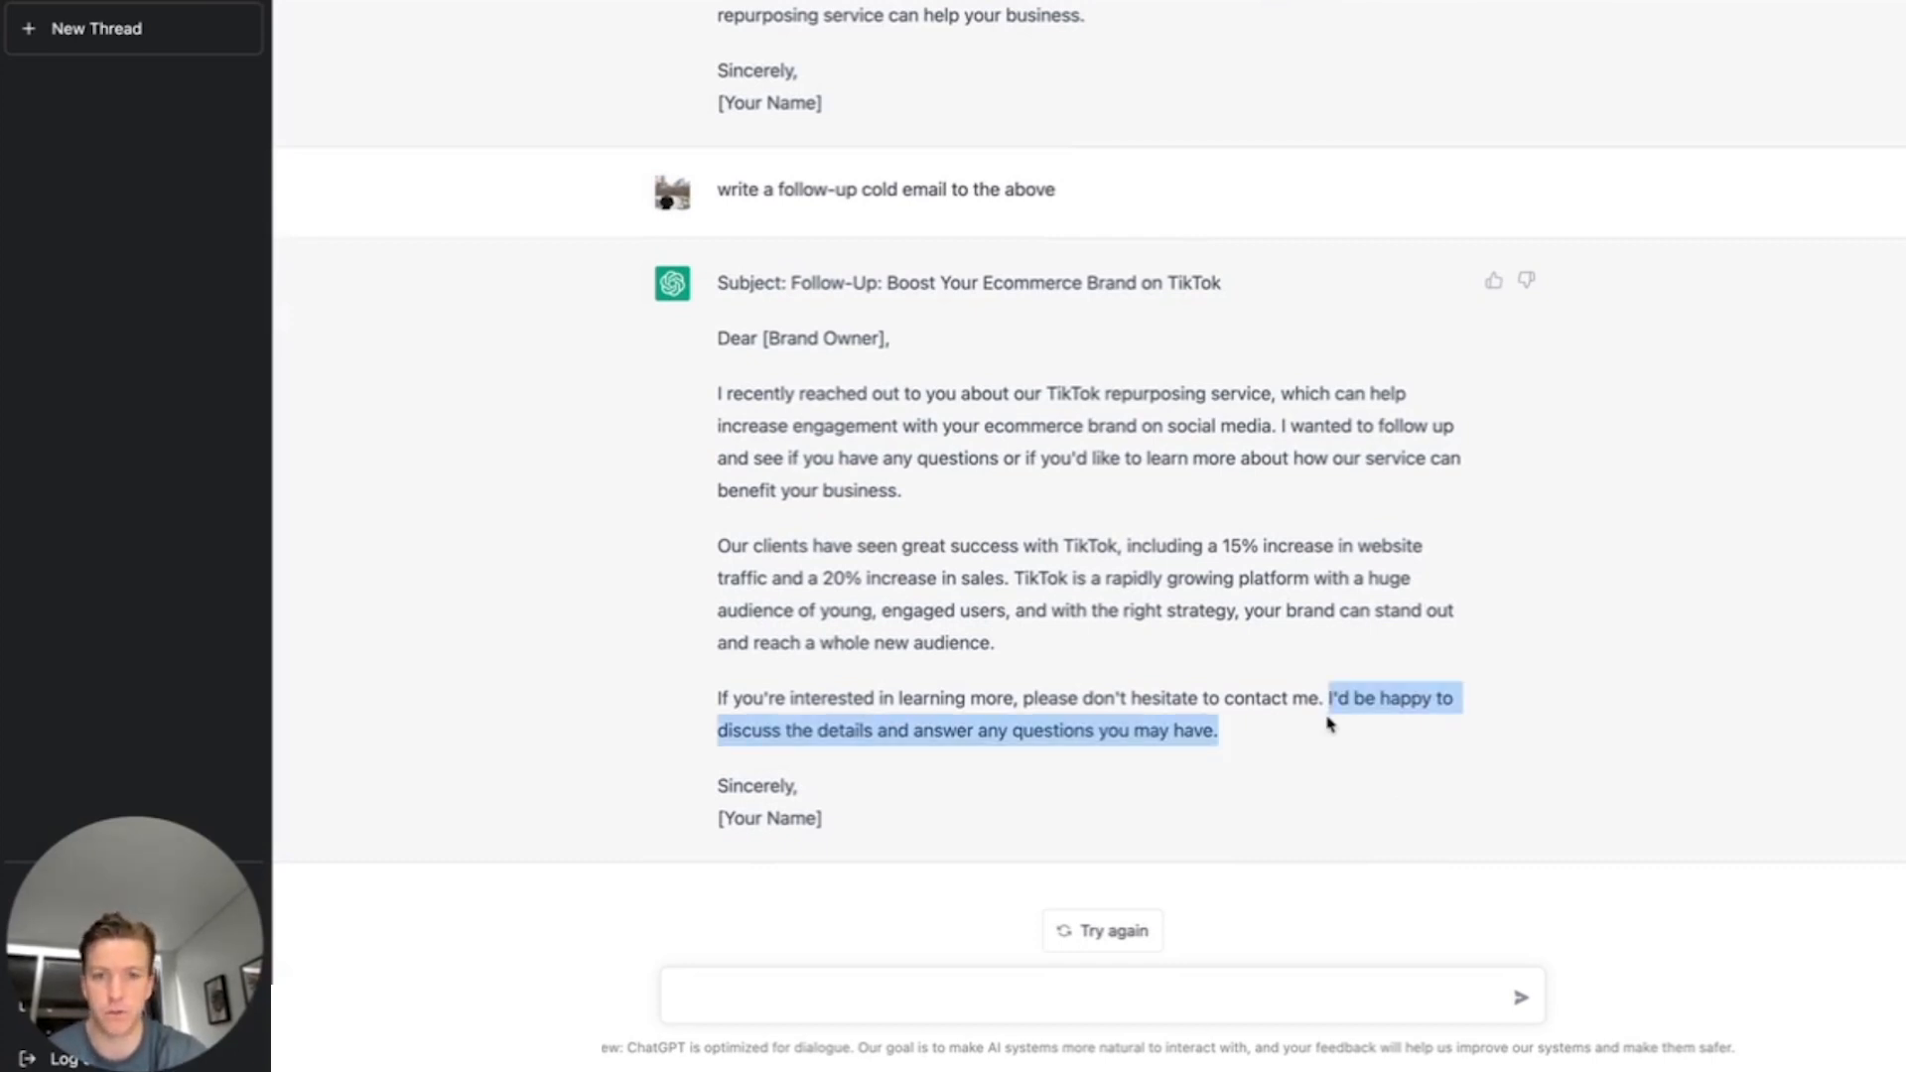
click(1223, 721)
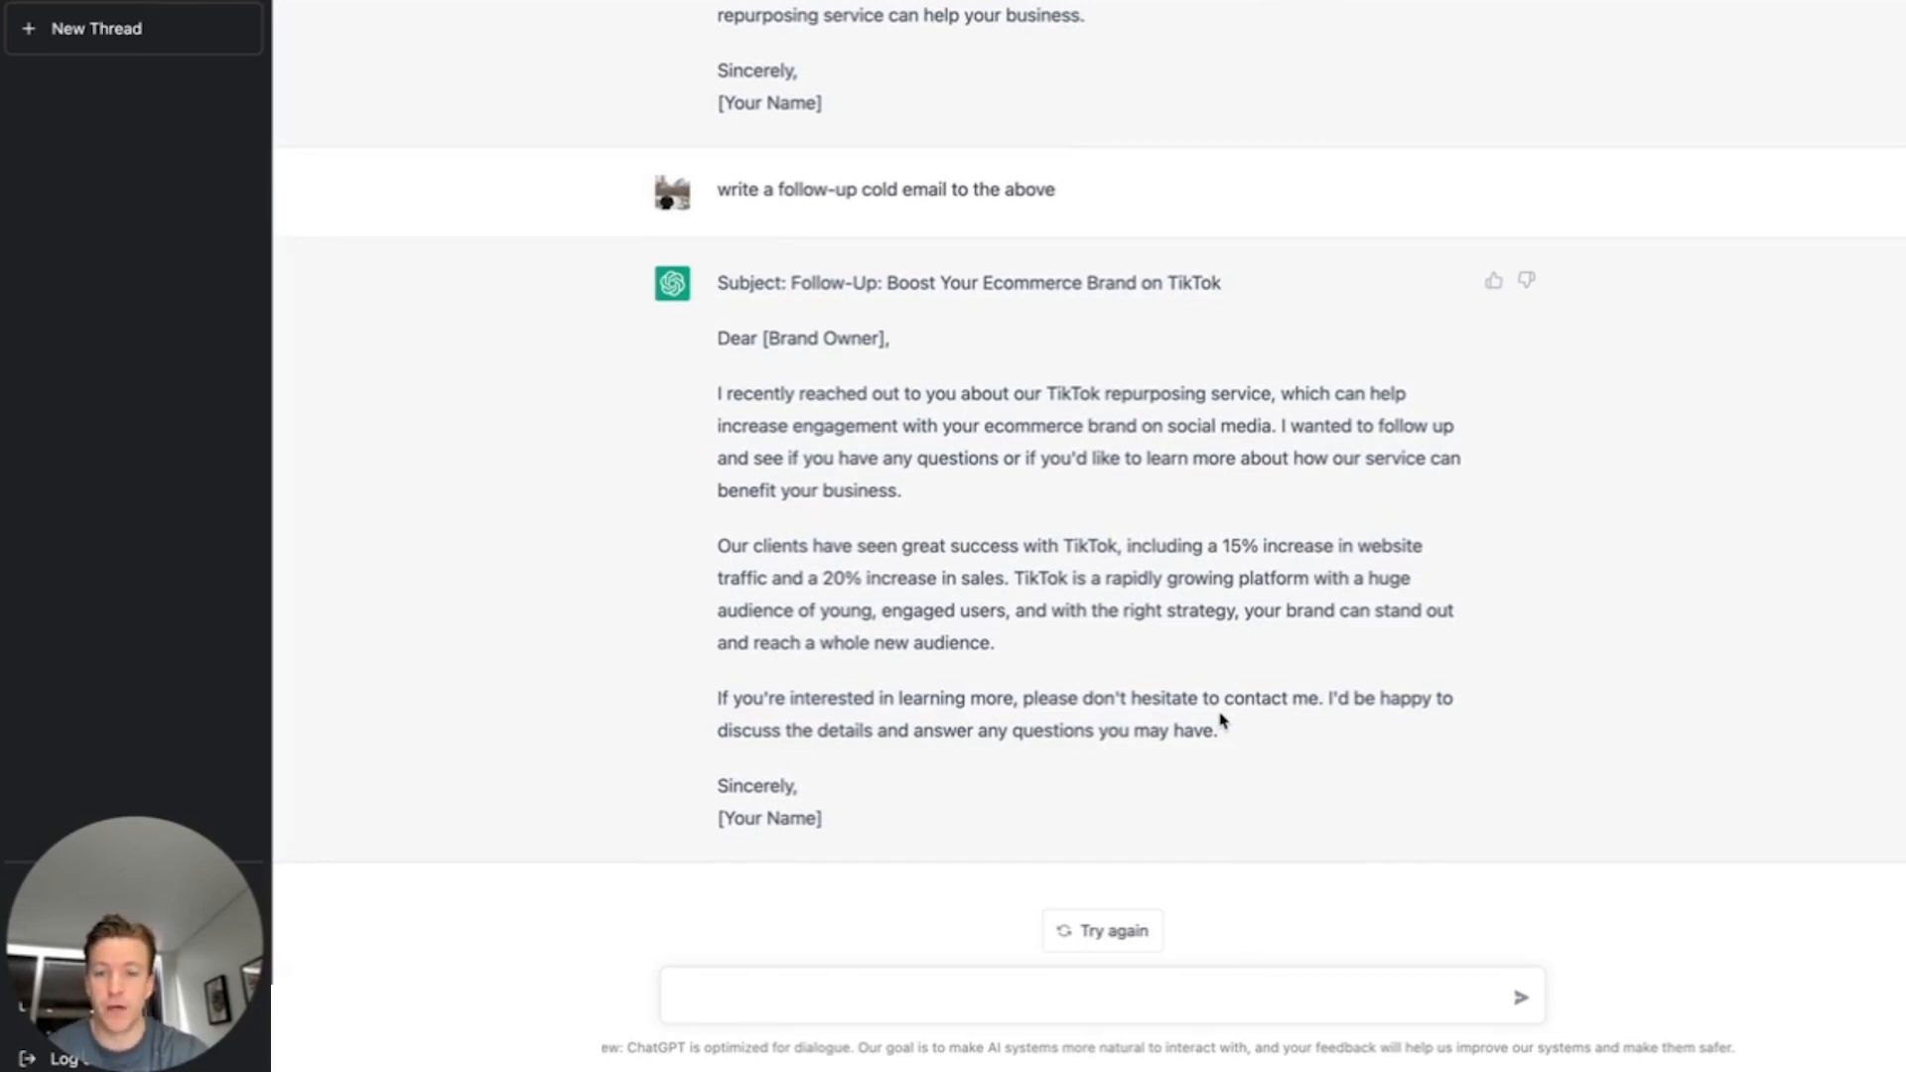
Compare the follow-up with the shortened email, and copy the longer case study email from its greeting to the sign-off
scroll(1223, 721, up, 3)
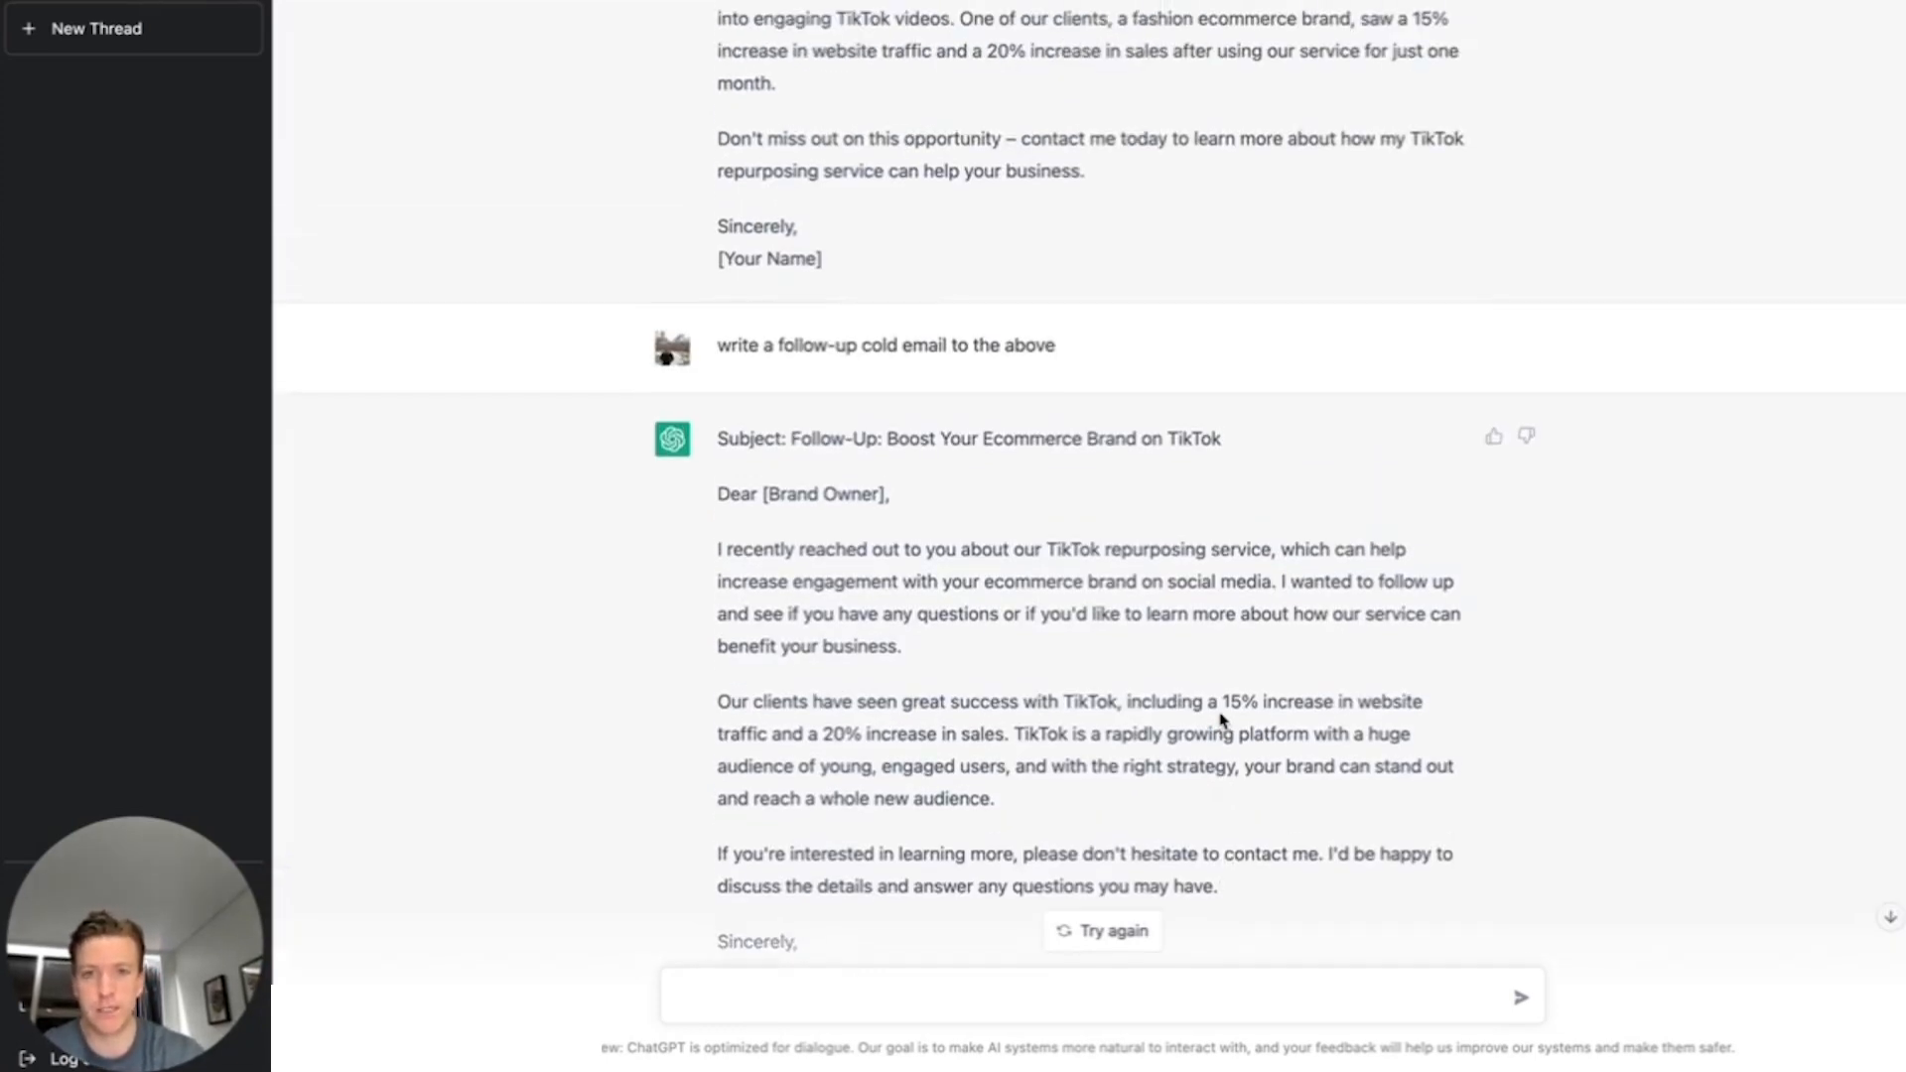
scroll(1220, 713, up, 2)
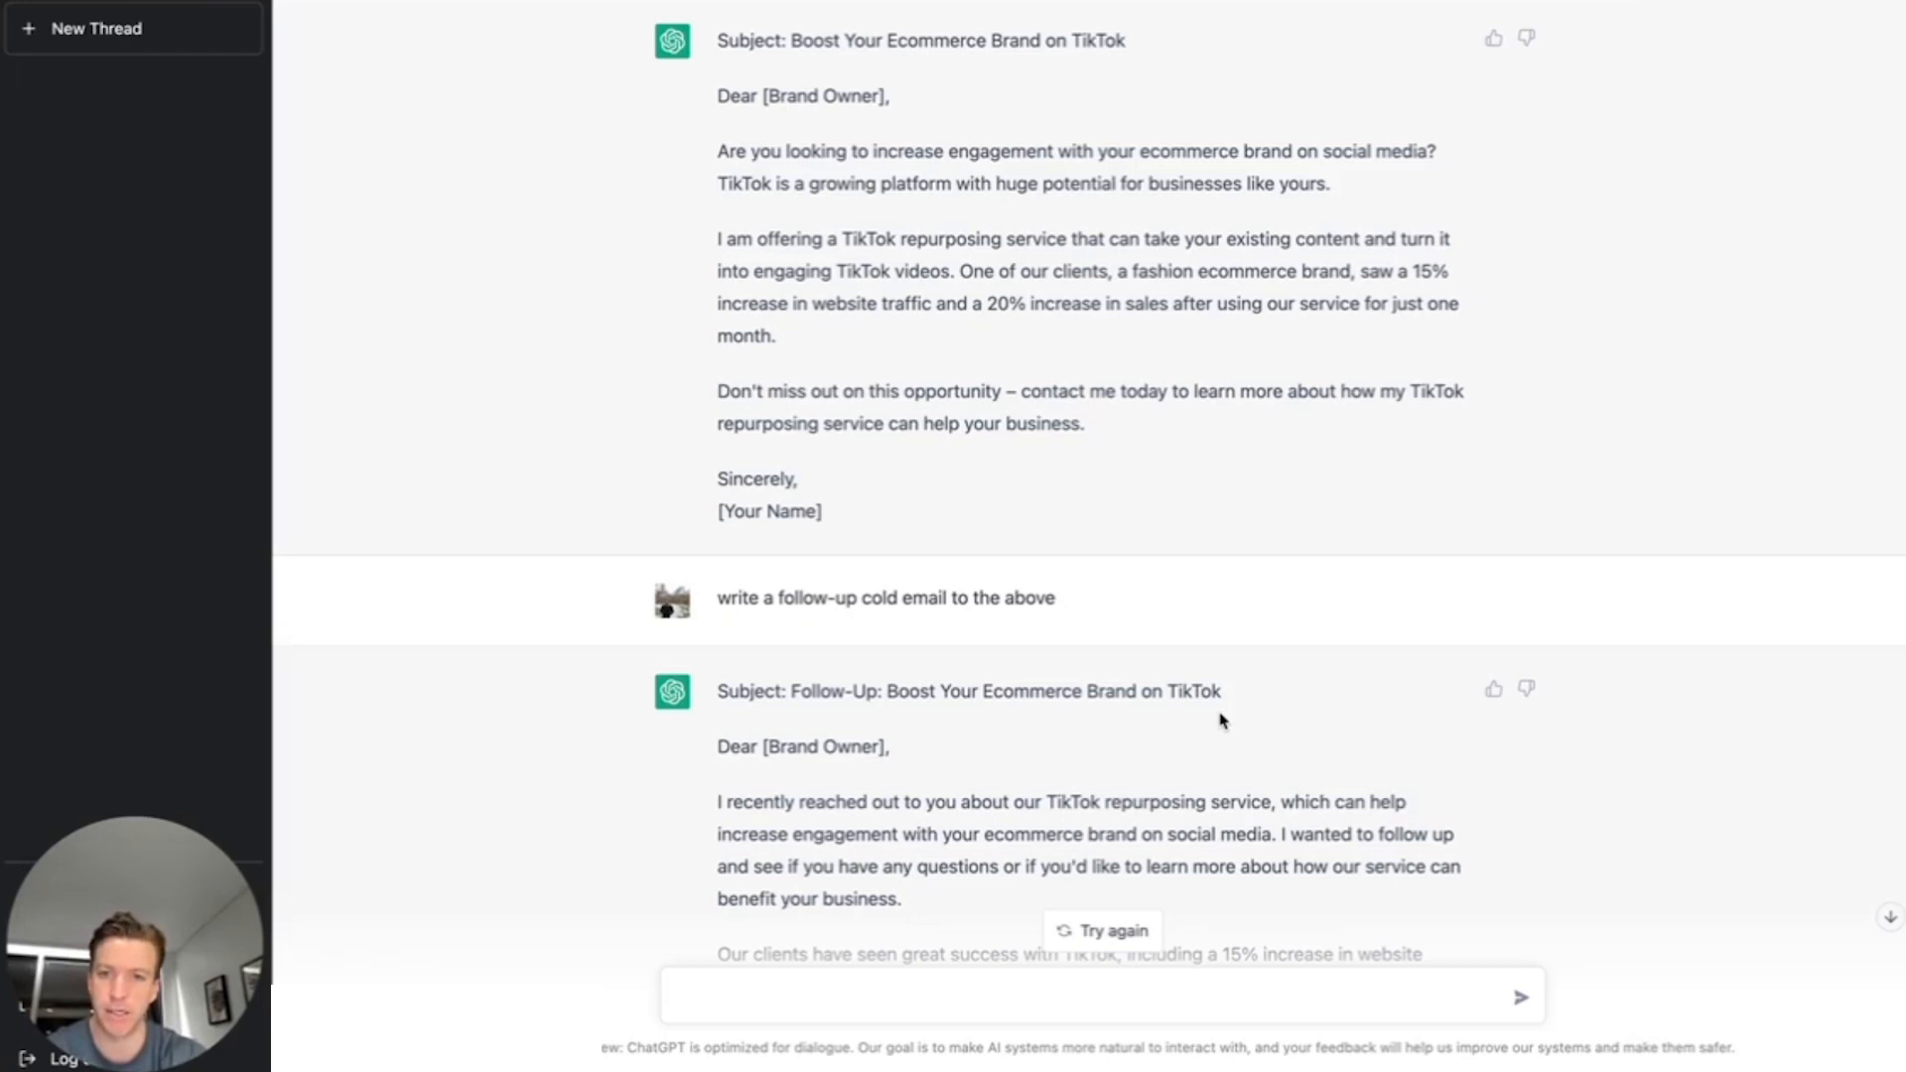
scroll(1221, 720, down, 4)
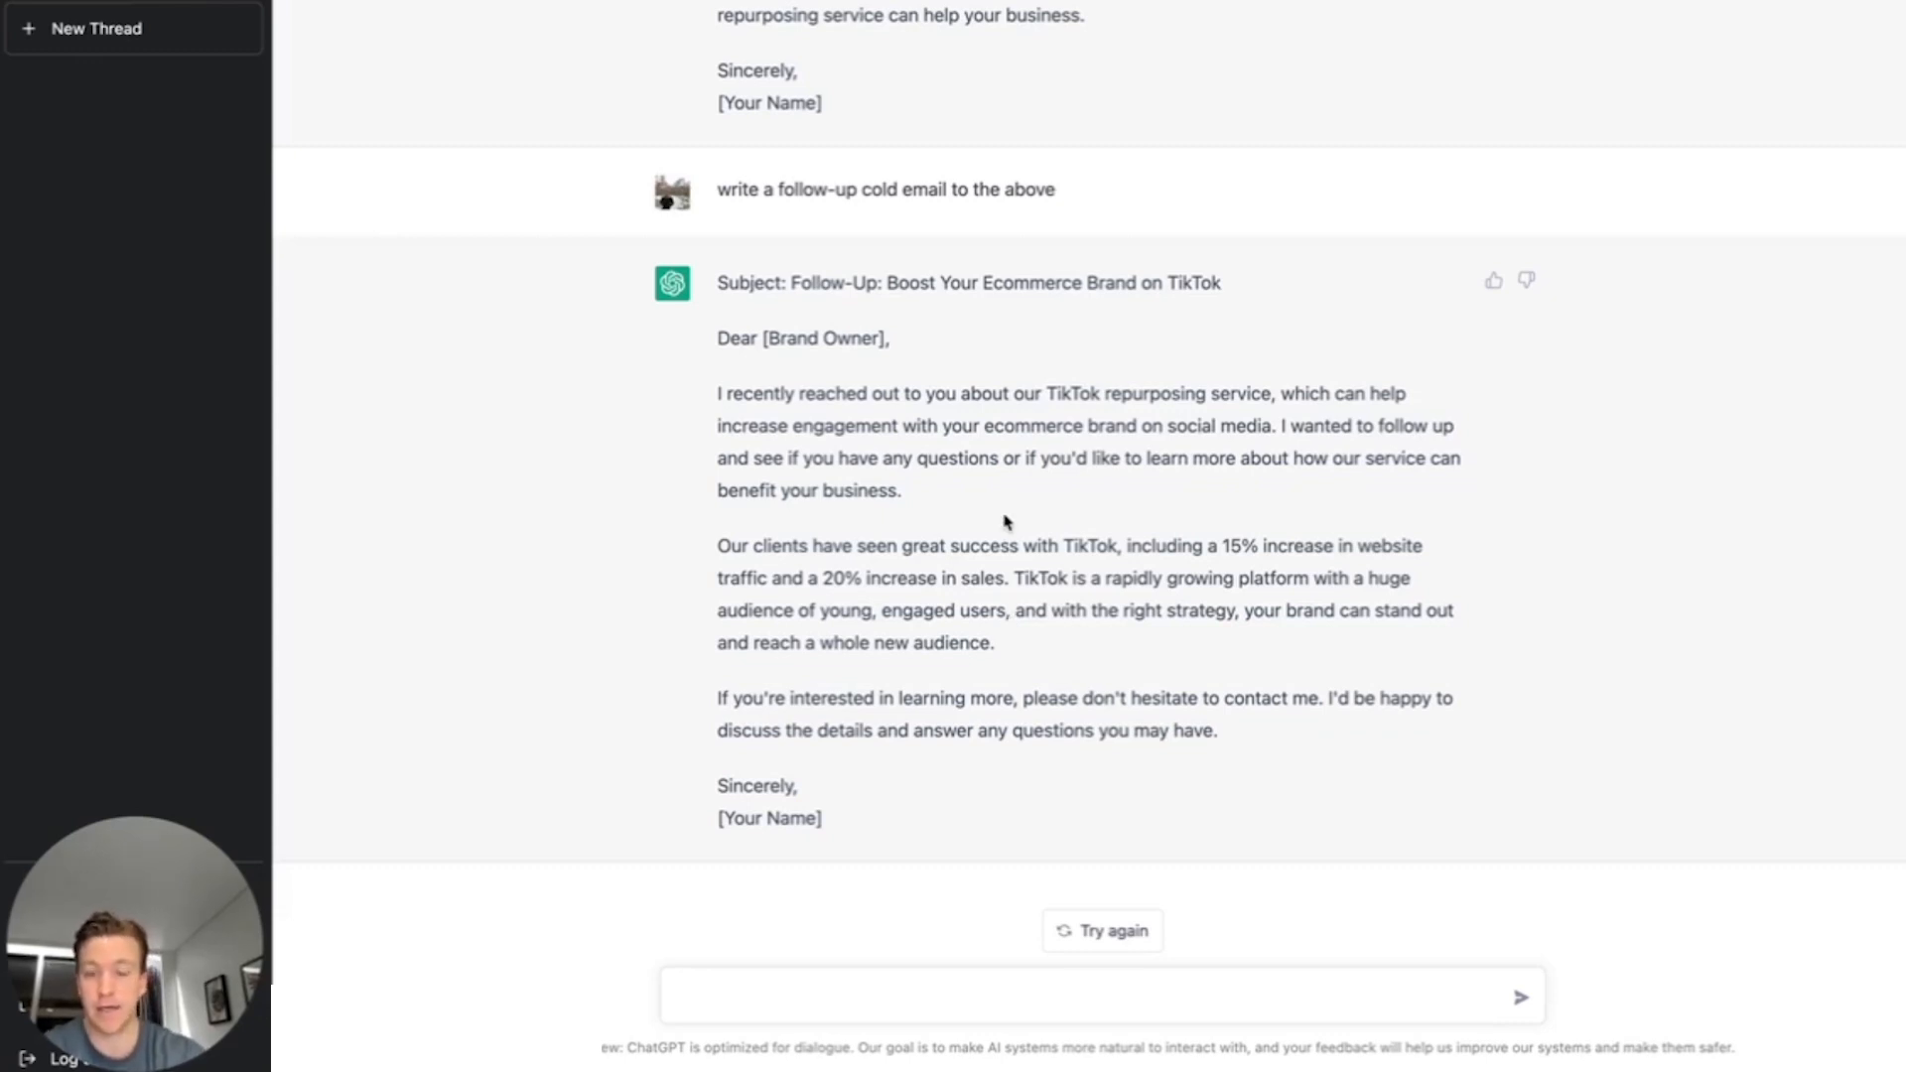
scroll(1004, 521, up, 10)
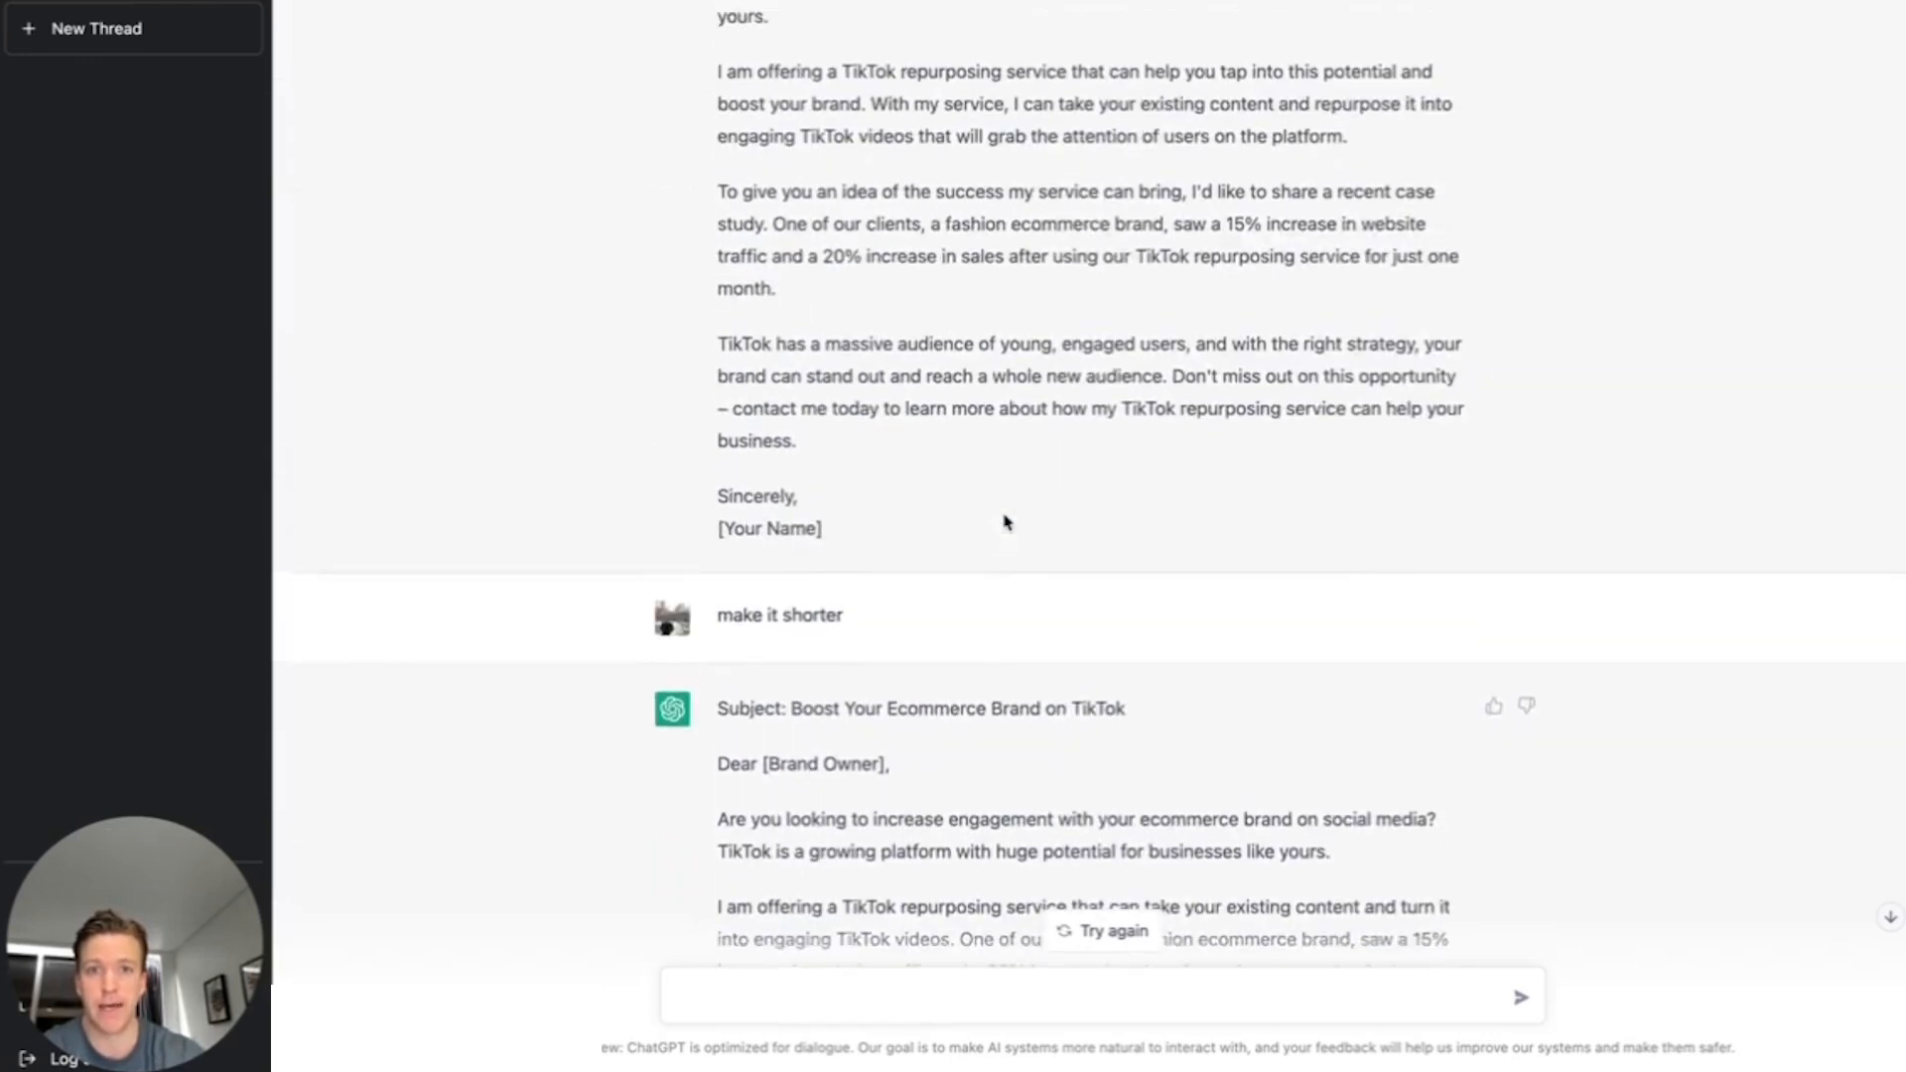
scroll(1005, 521, up, 2)
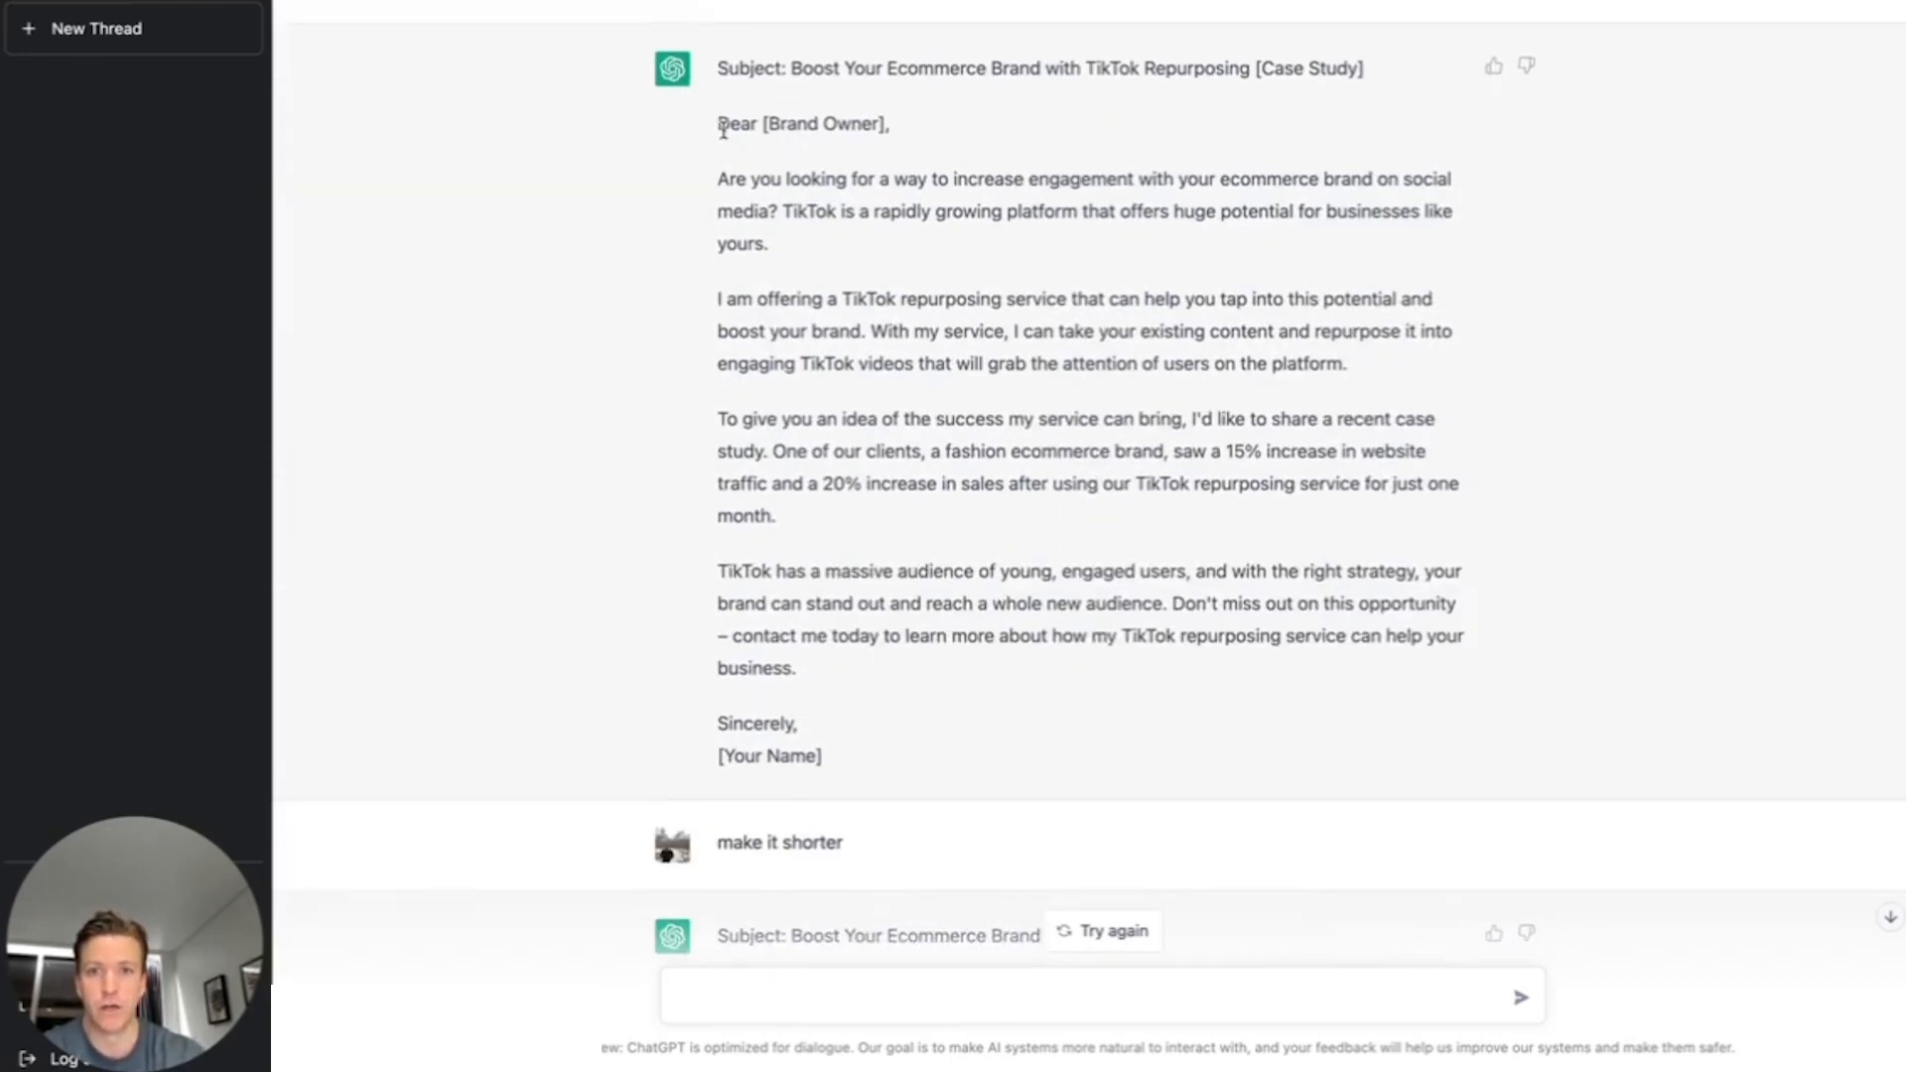
drag(717, 122, 851, 771)
key(ctrl+c)
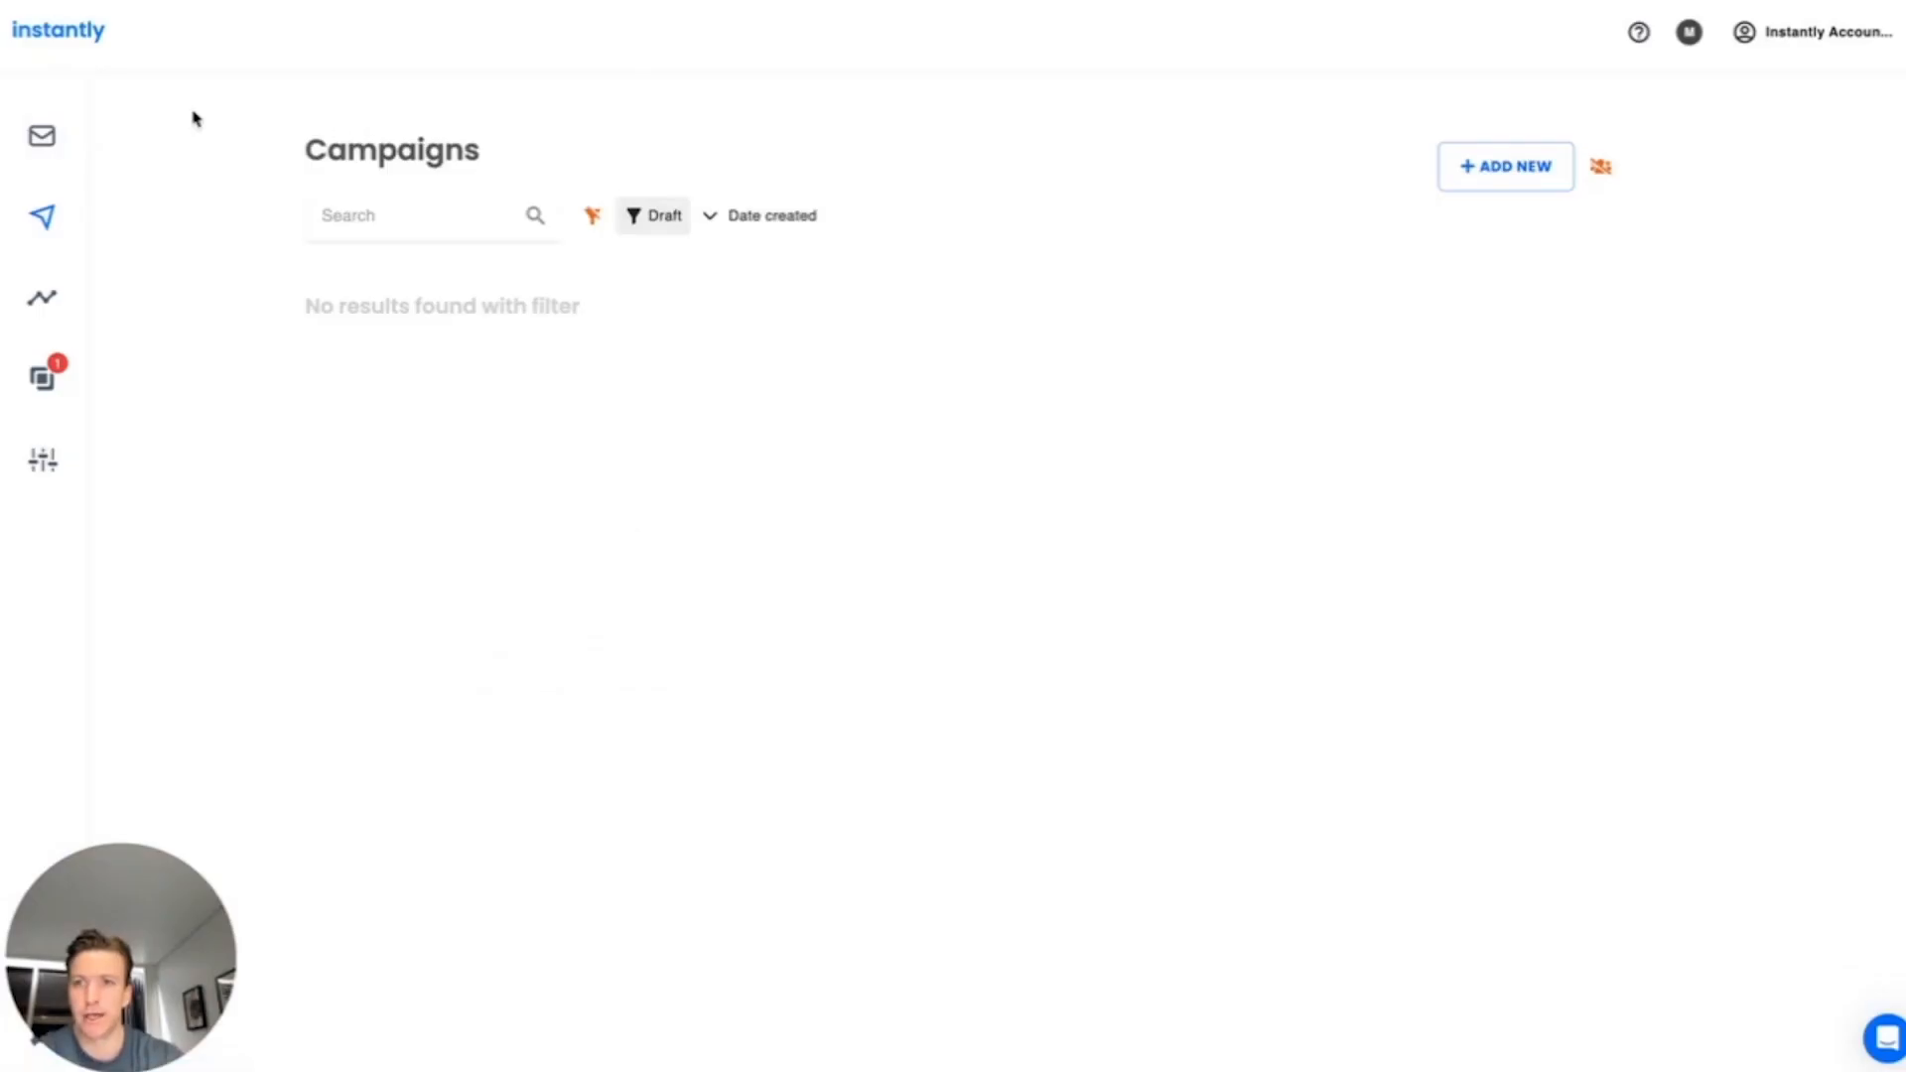
In Instantly, look over the connected email accounts and create a new campaign named My Campaign
click(41, 136)
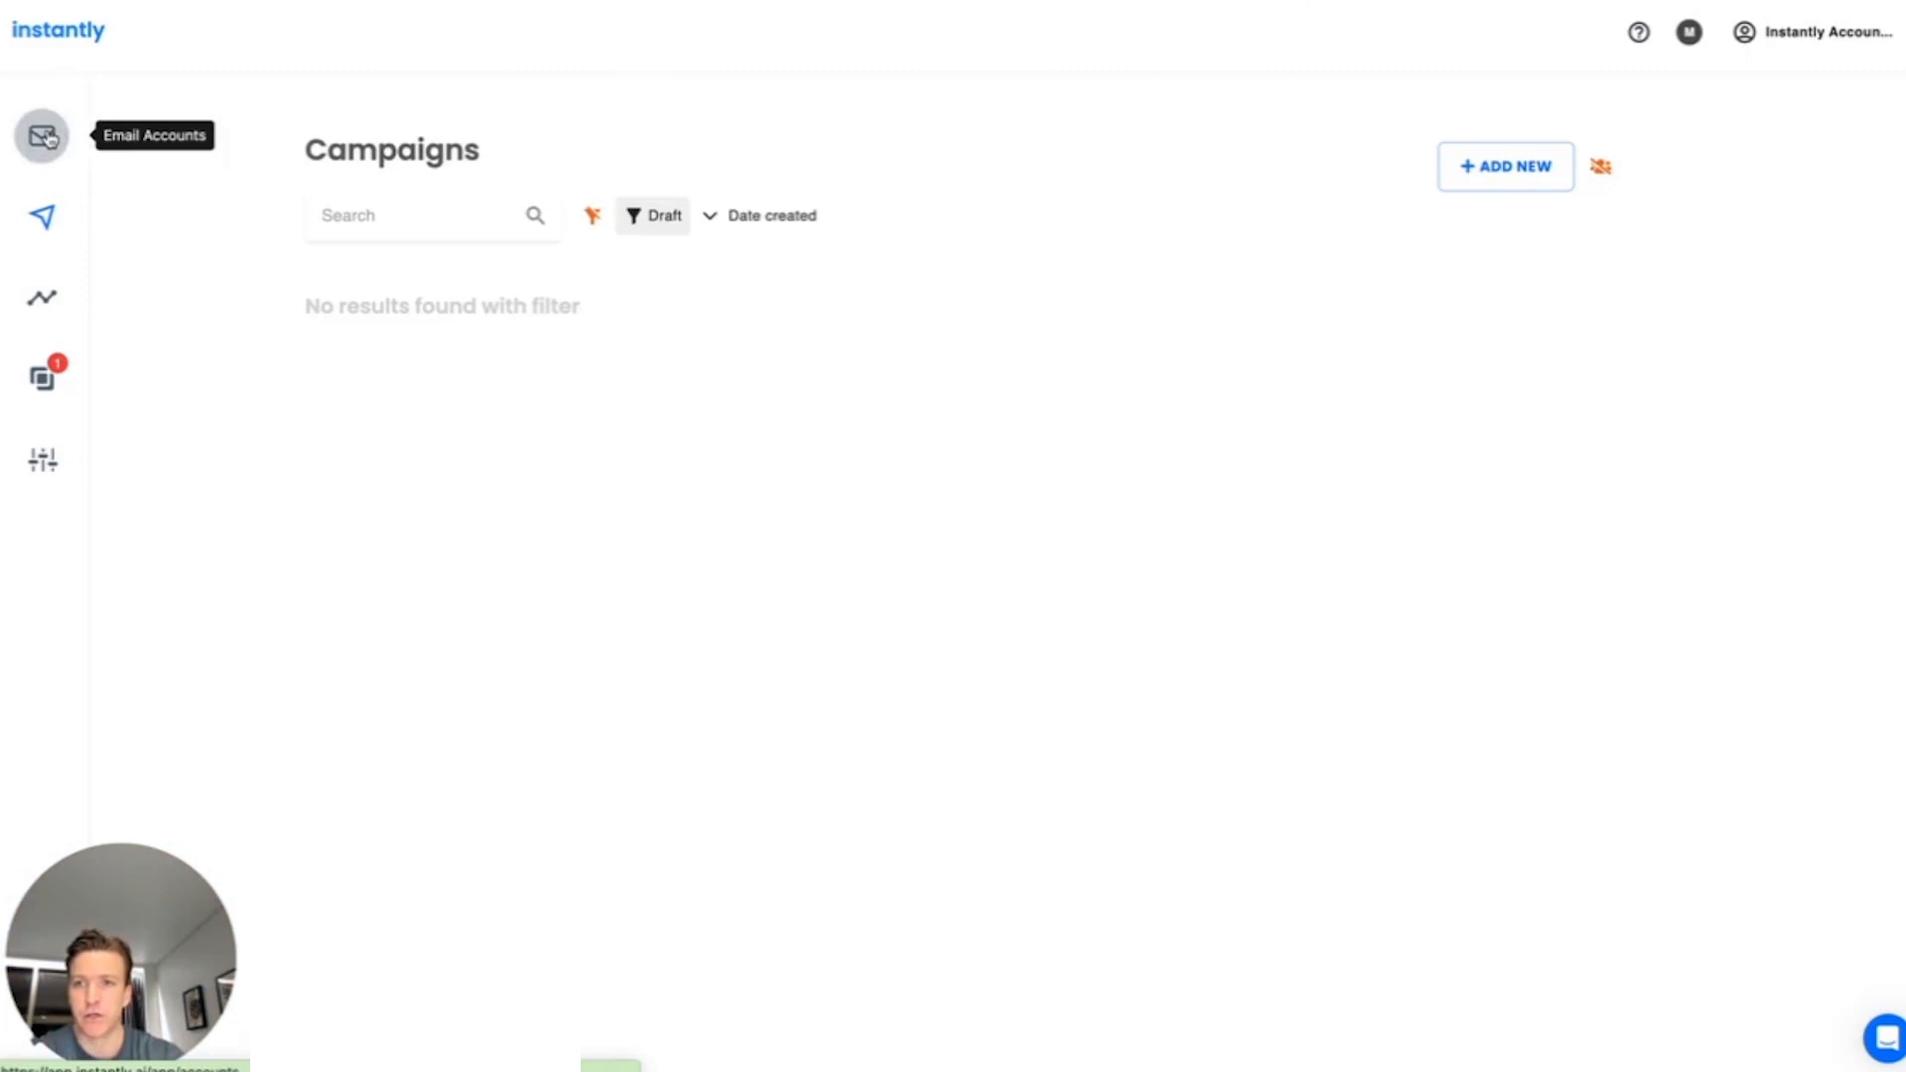
scroll(591, 549, down, 2)
scroll(592, 545, up, 2)
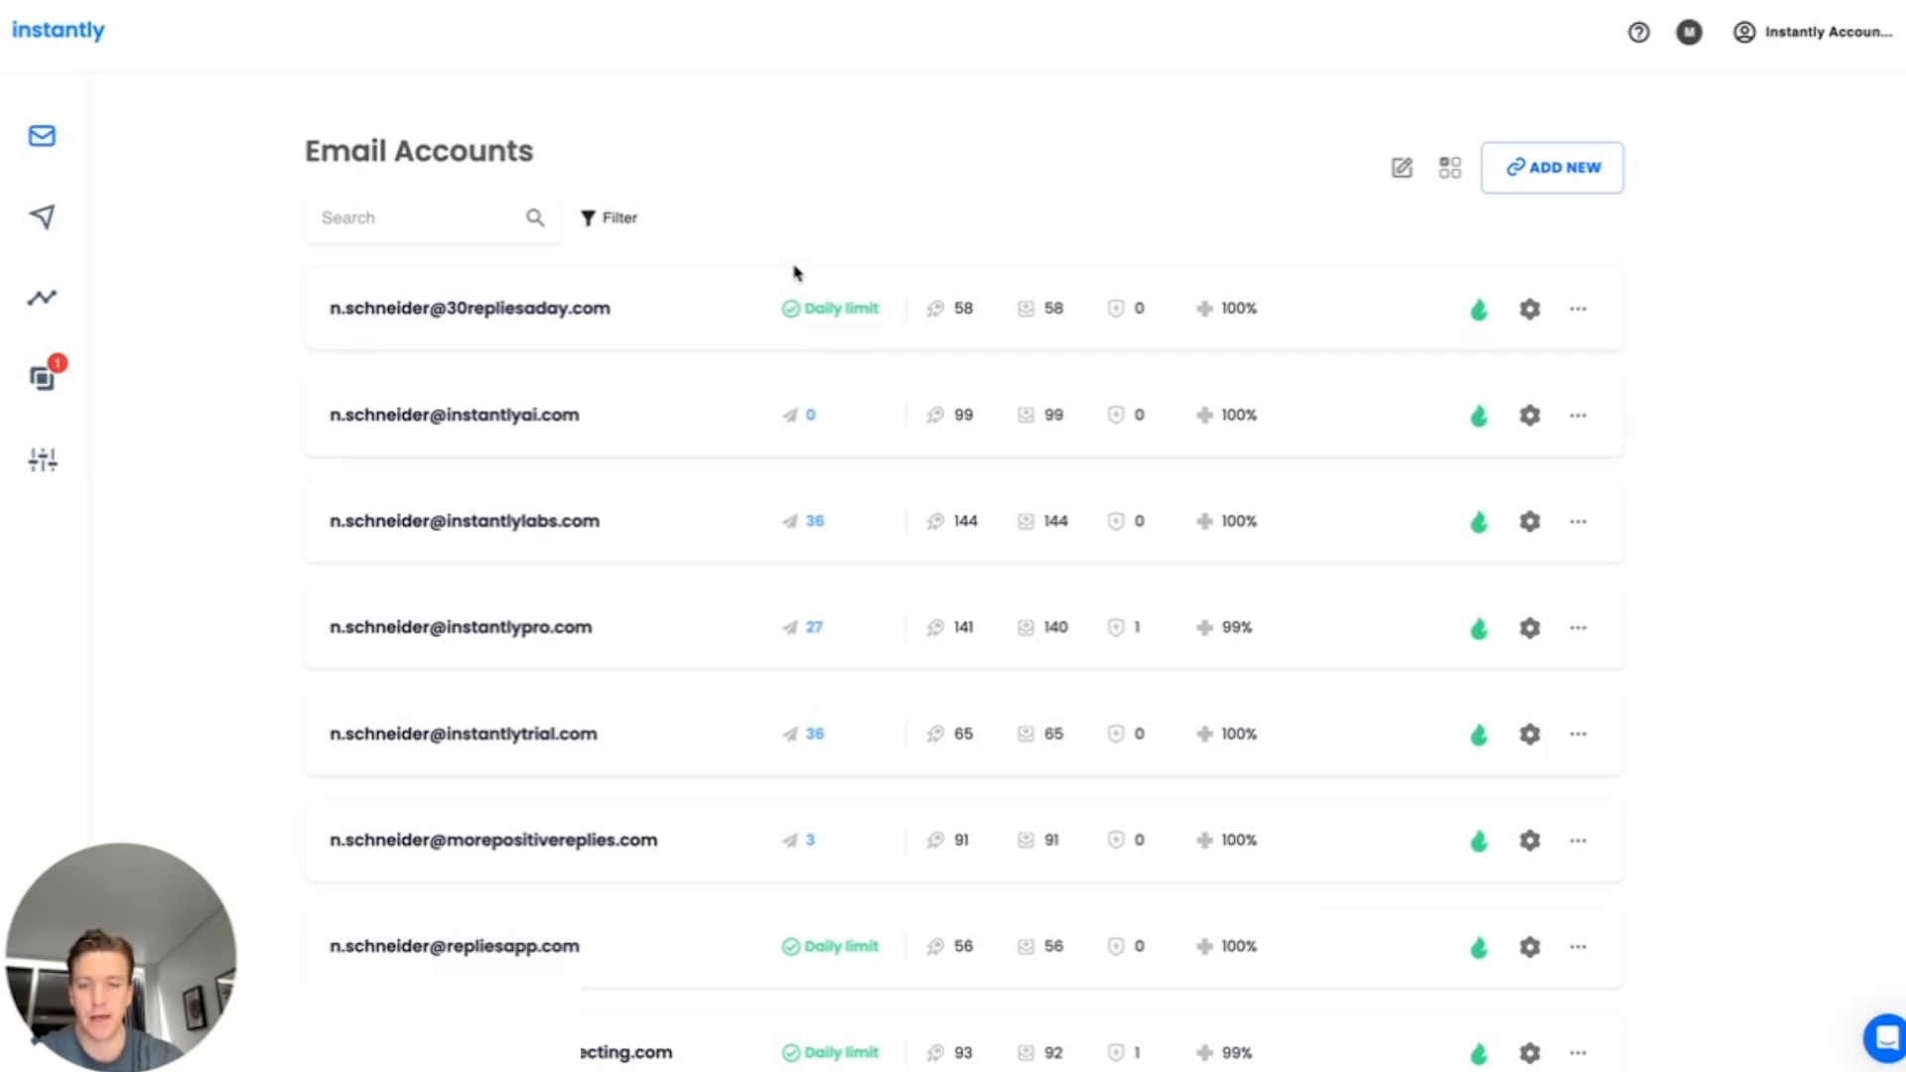
click(42, 216)
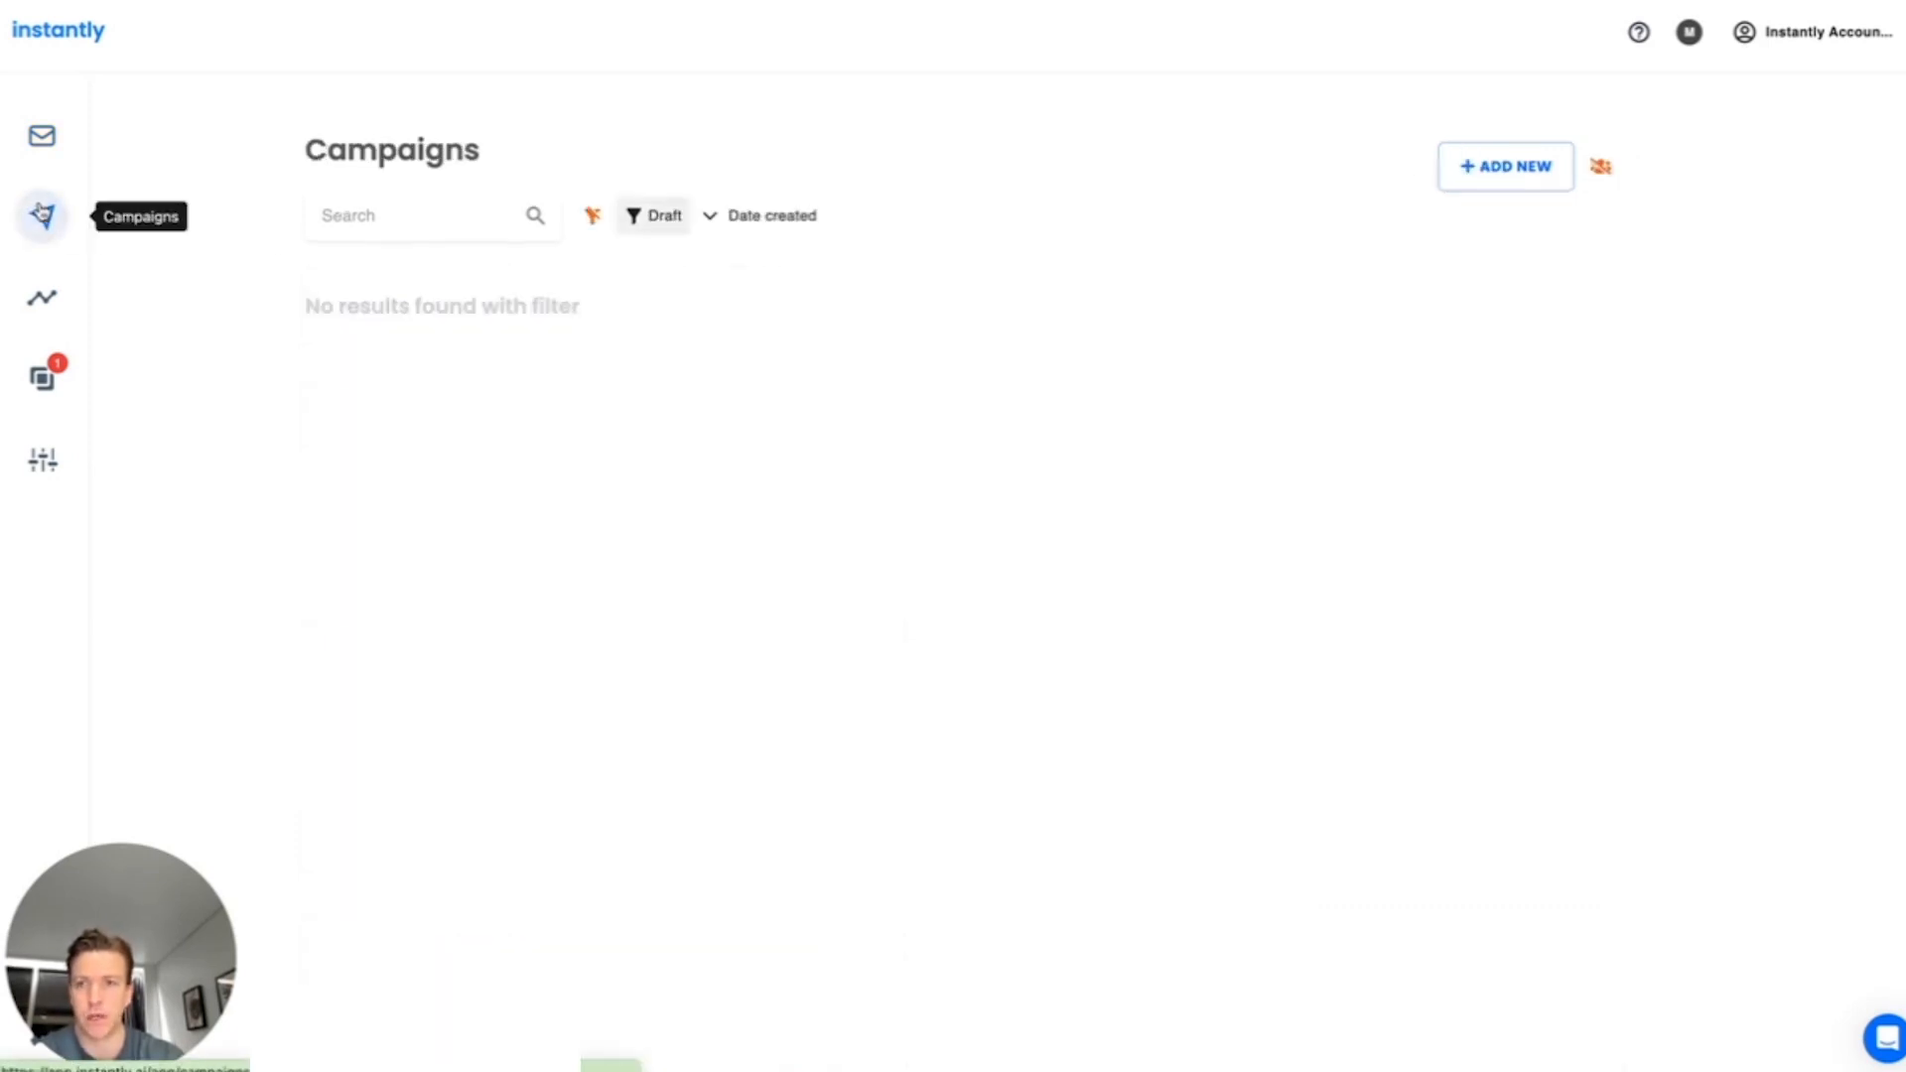
click(1508, 164)
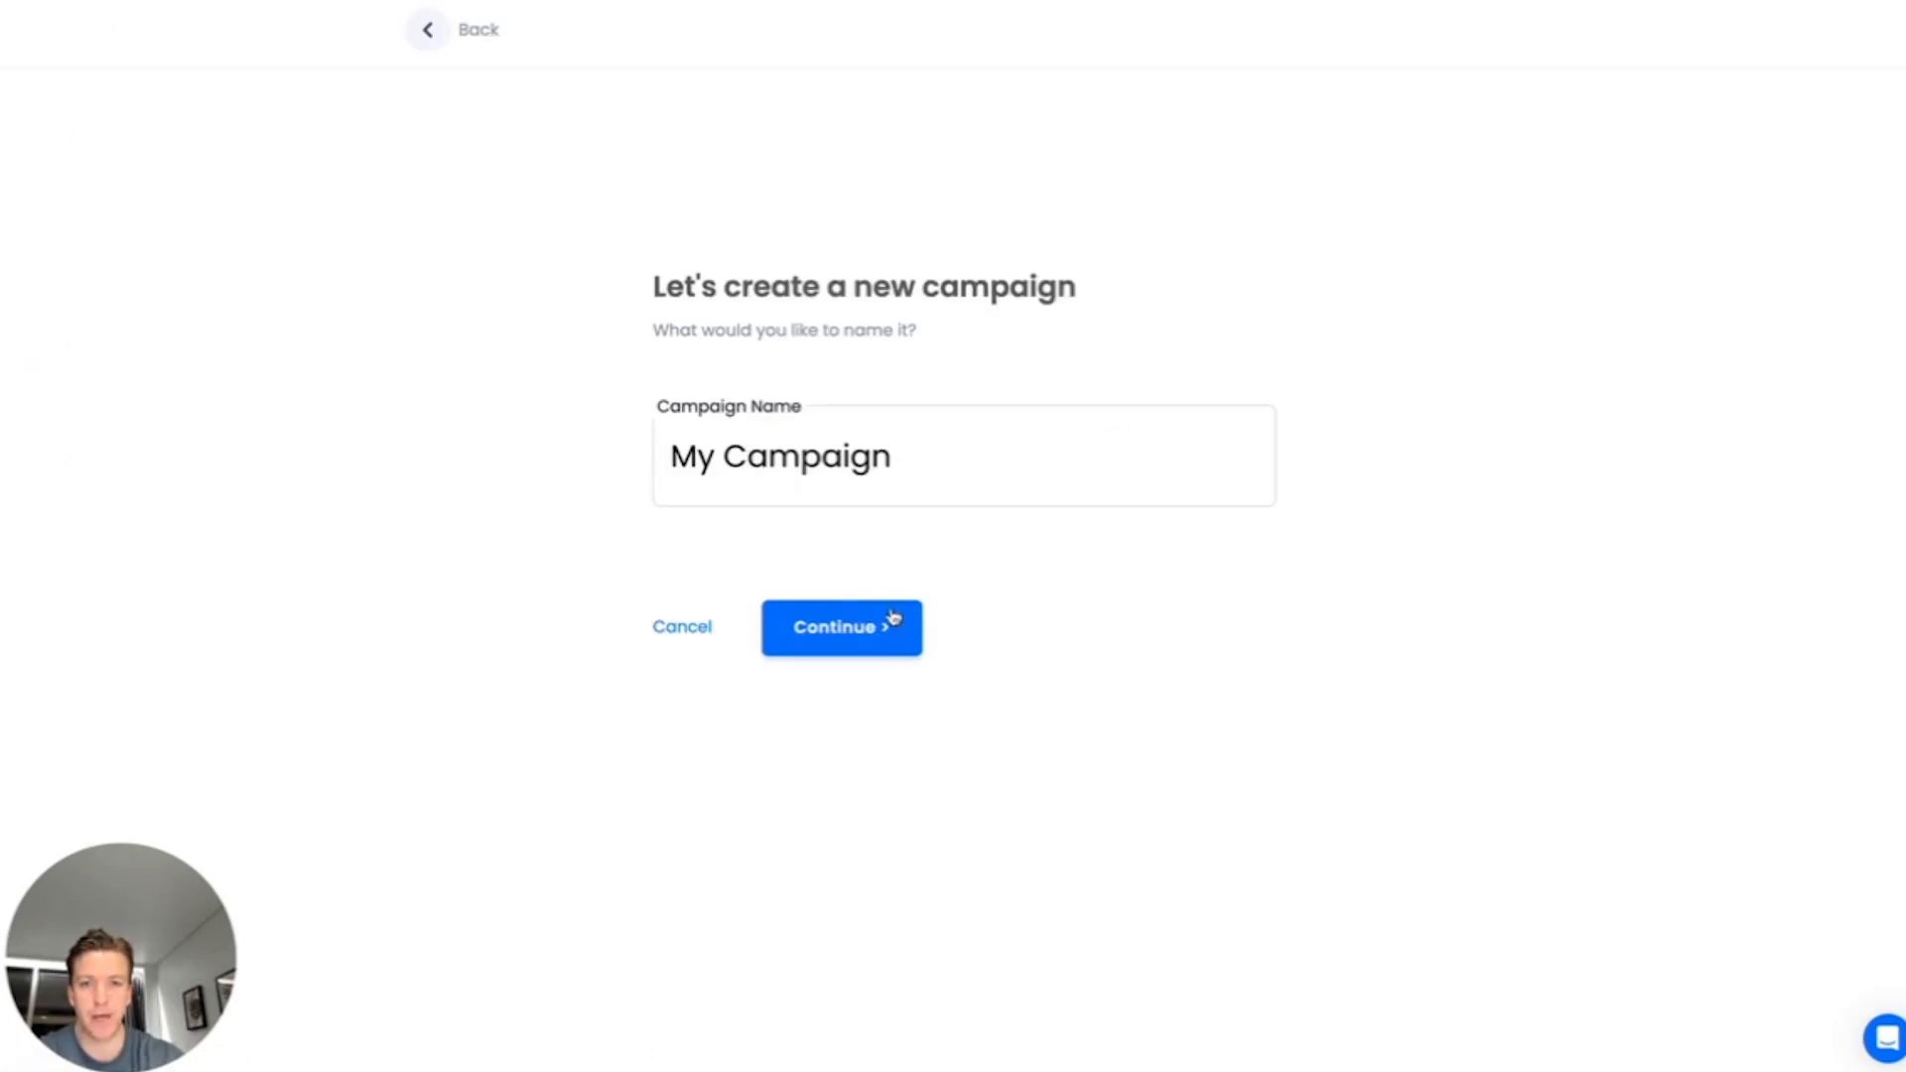
click(869, 640)
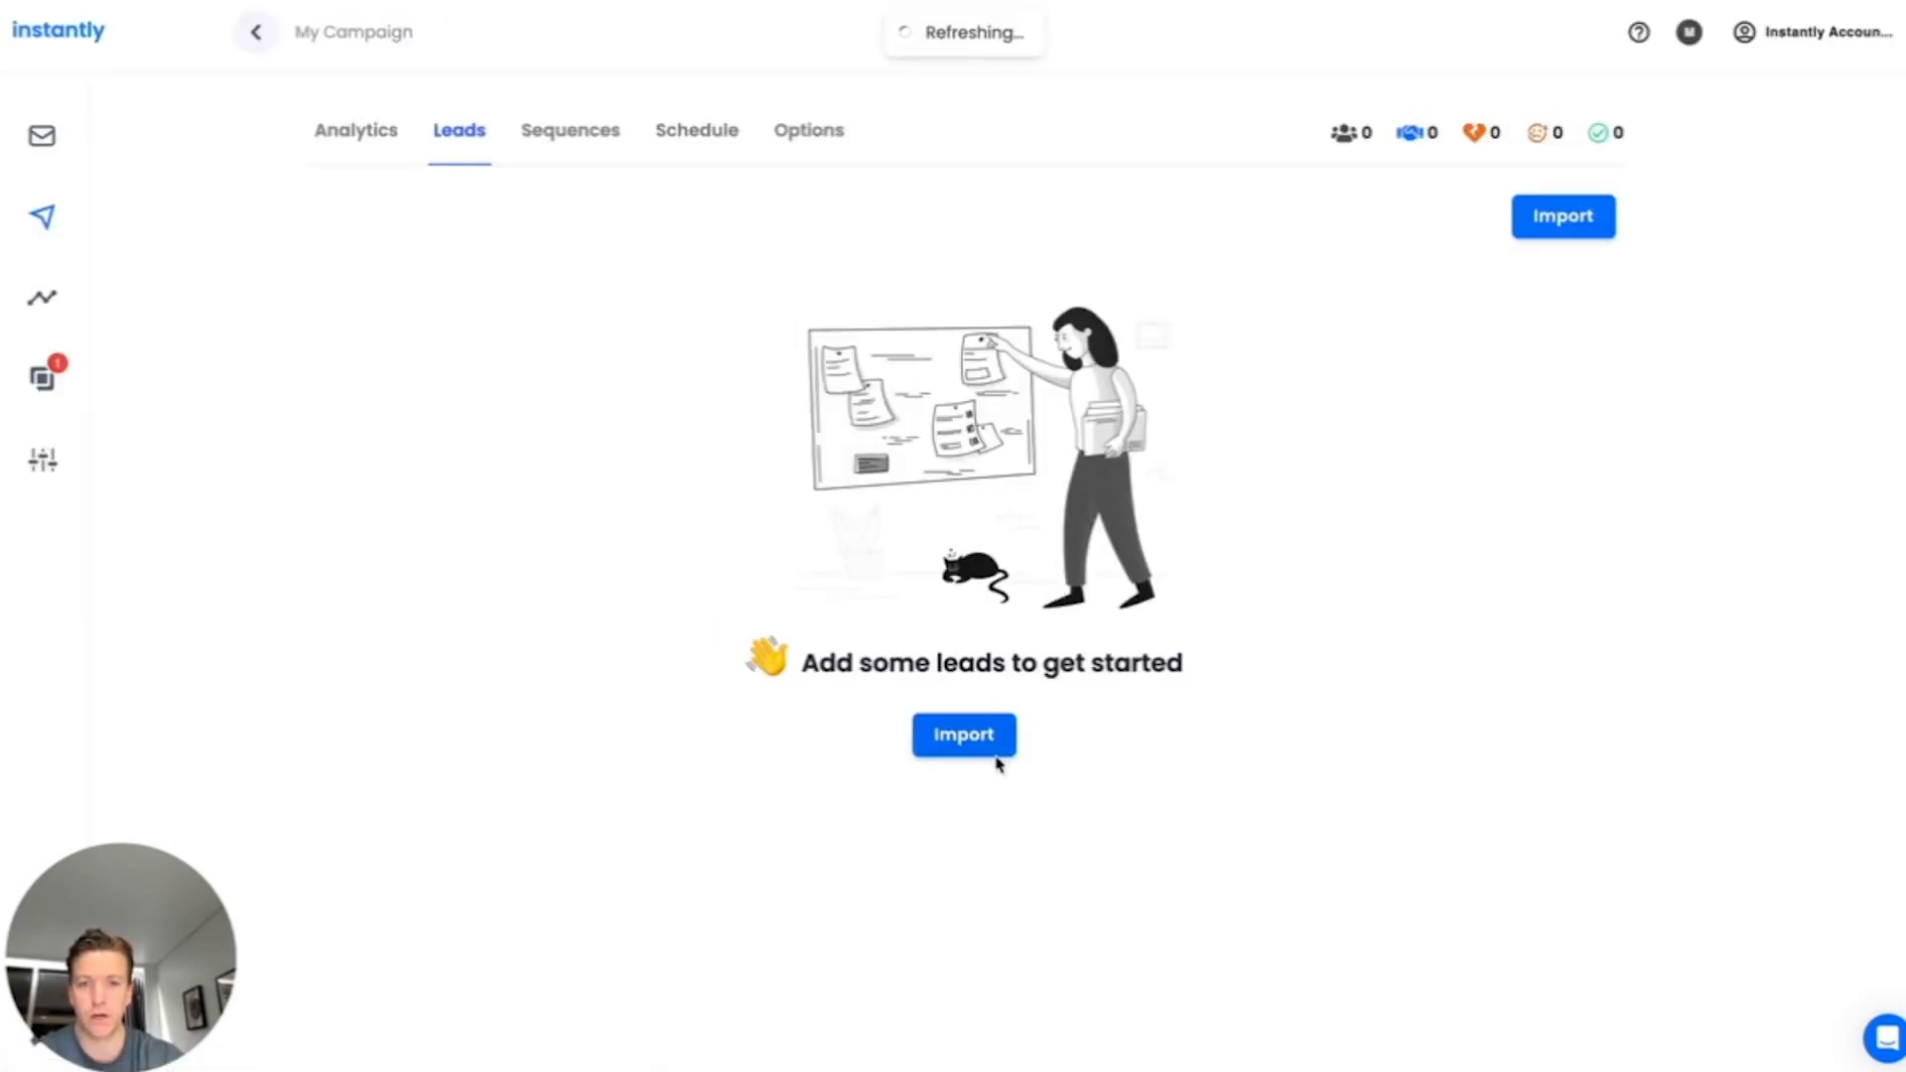
Start a CSV lead import for the campaign with the file Lead List - Decision Makers - Verified.csv
click(972, 744)
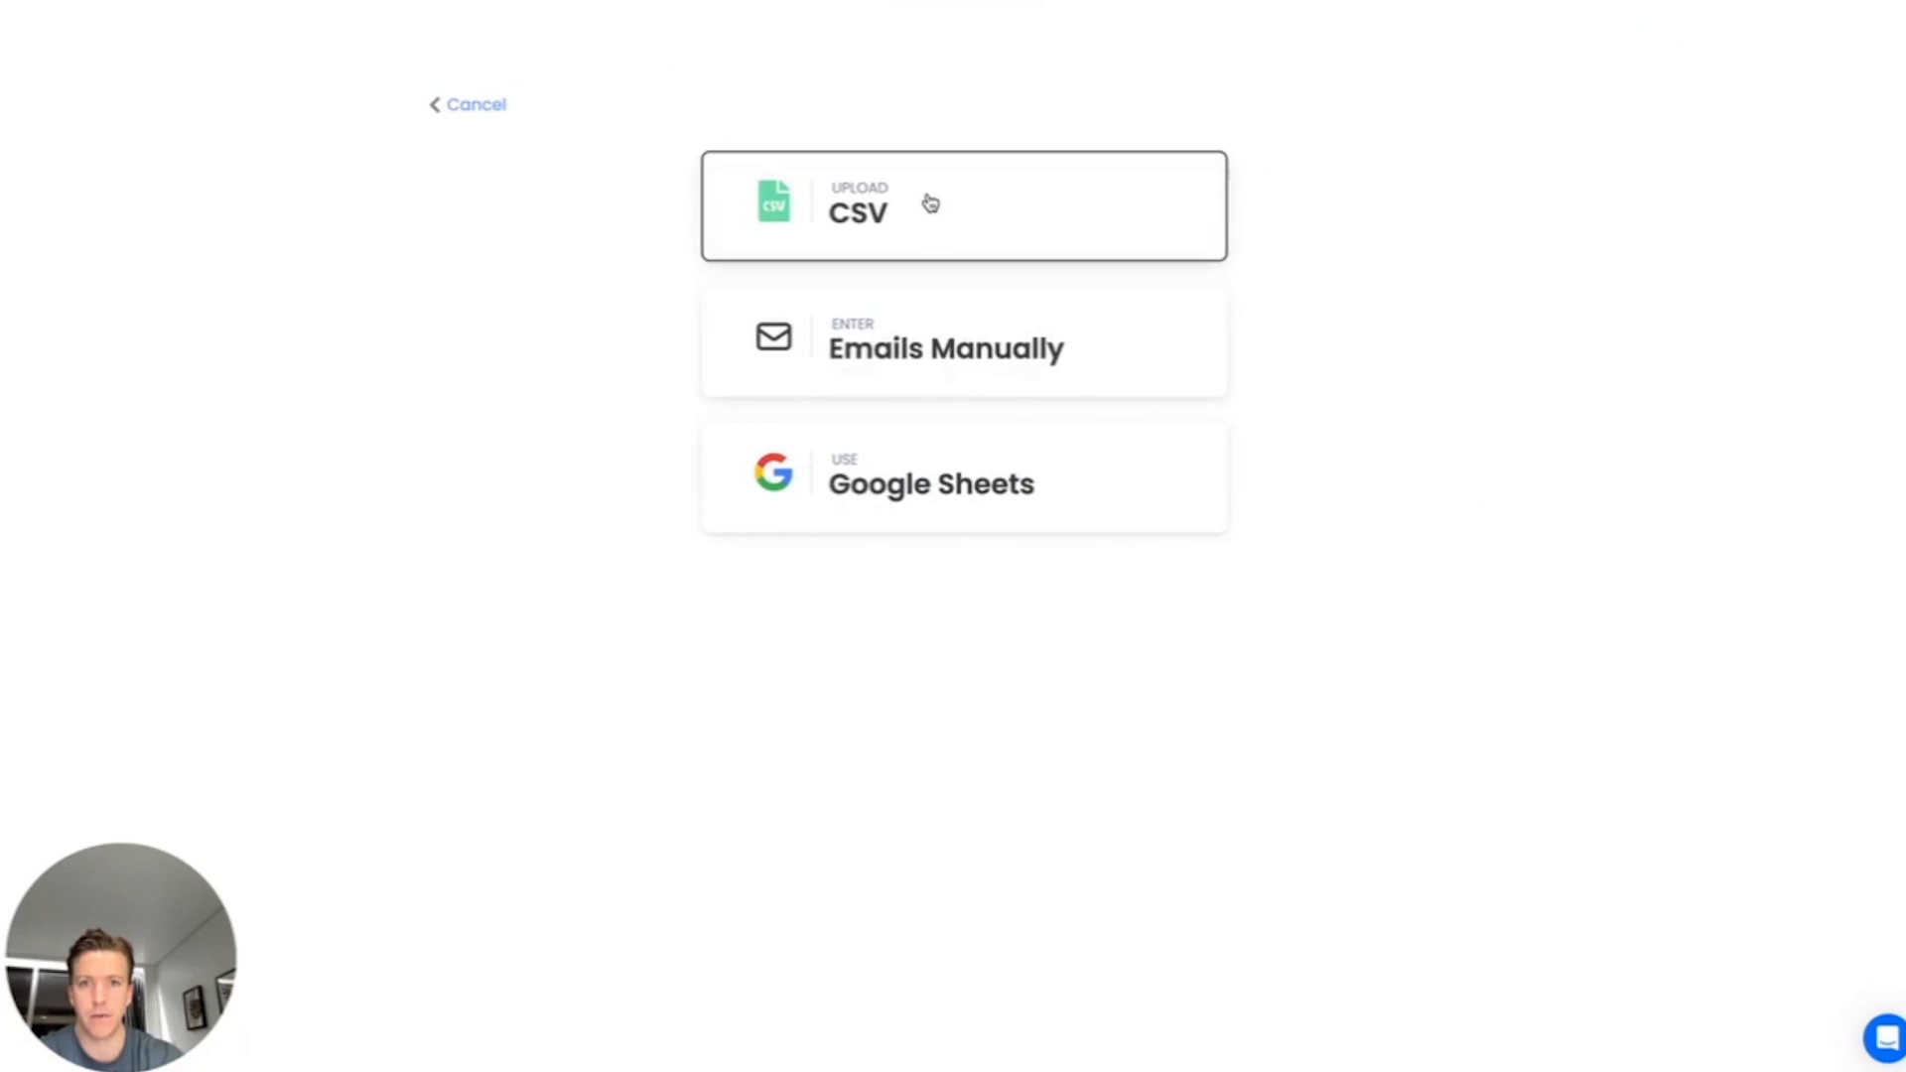
click(927, 199)
click(917, 290)
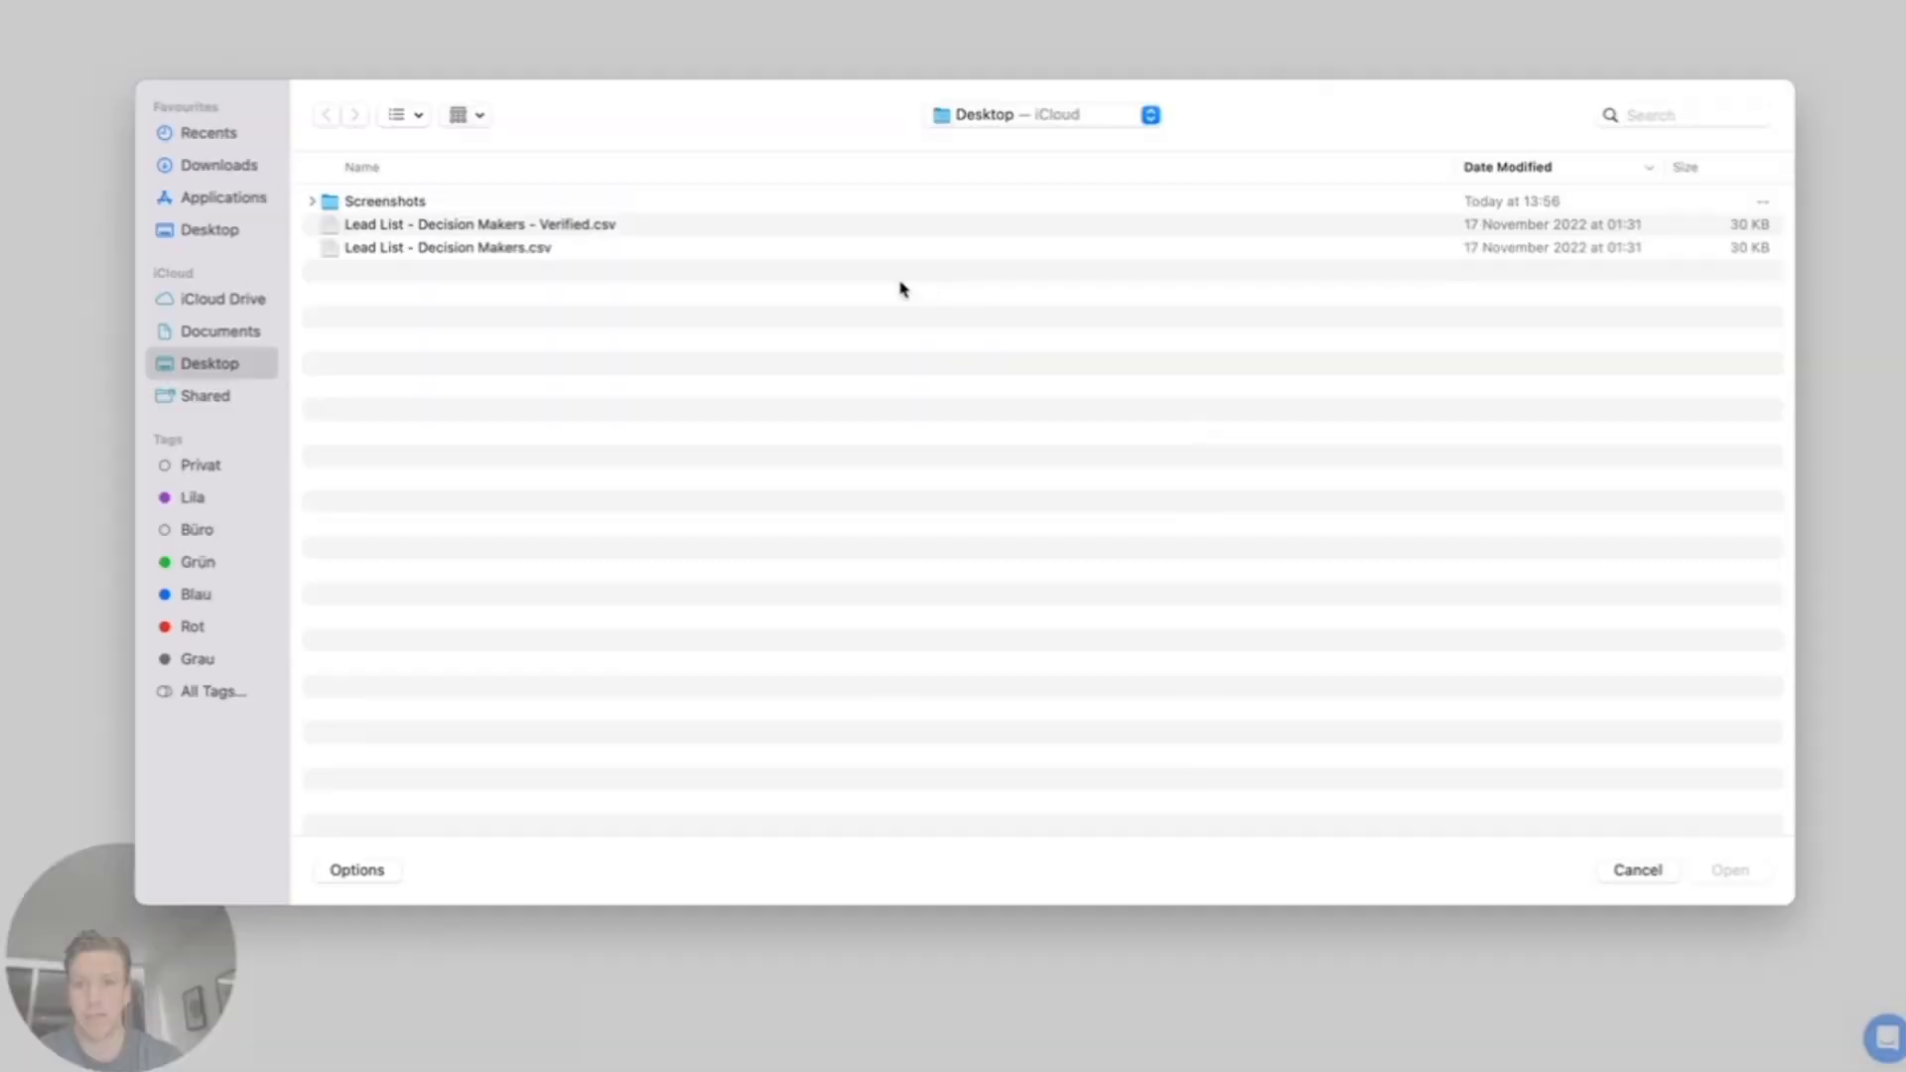
click(587, 228)
double_click(586, 228)
Turn off the duplicate check across all campaigns and upload all contacts from the lead file
scroll(1353, 566, down, 5)
click(883, 773)
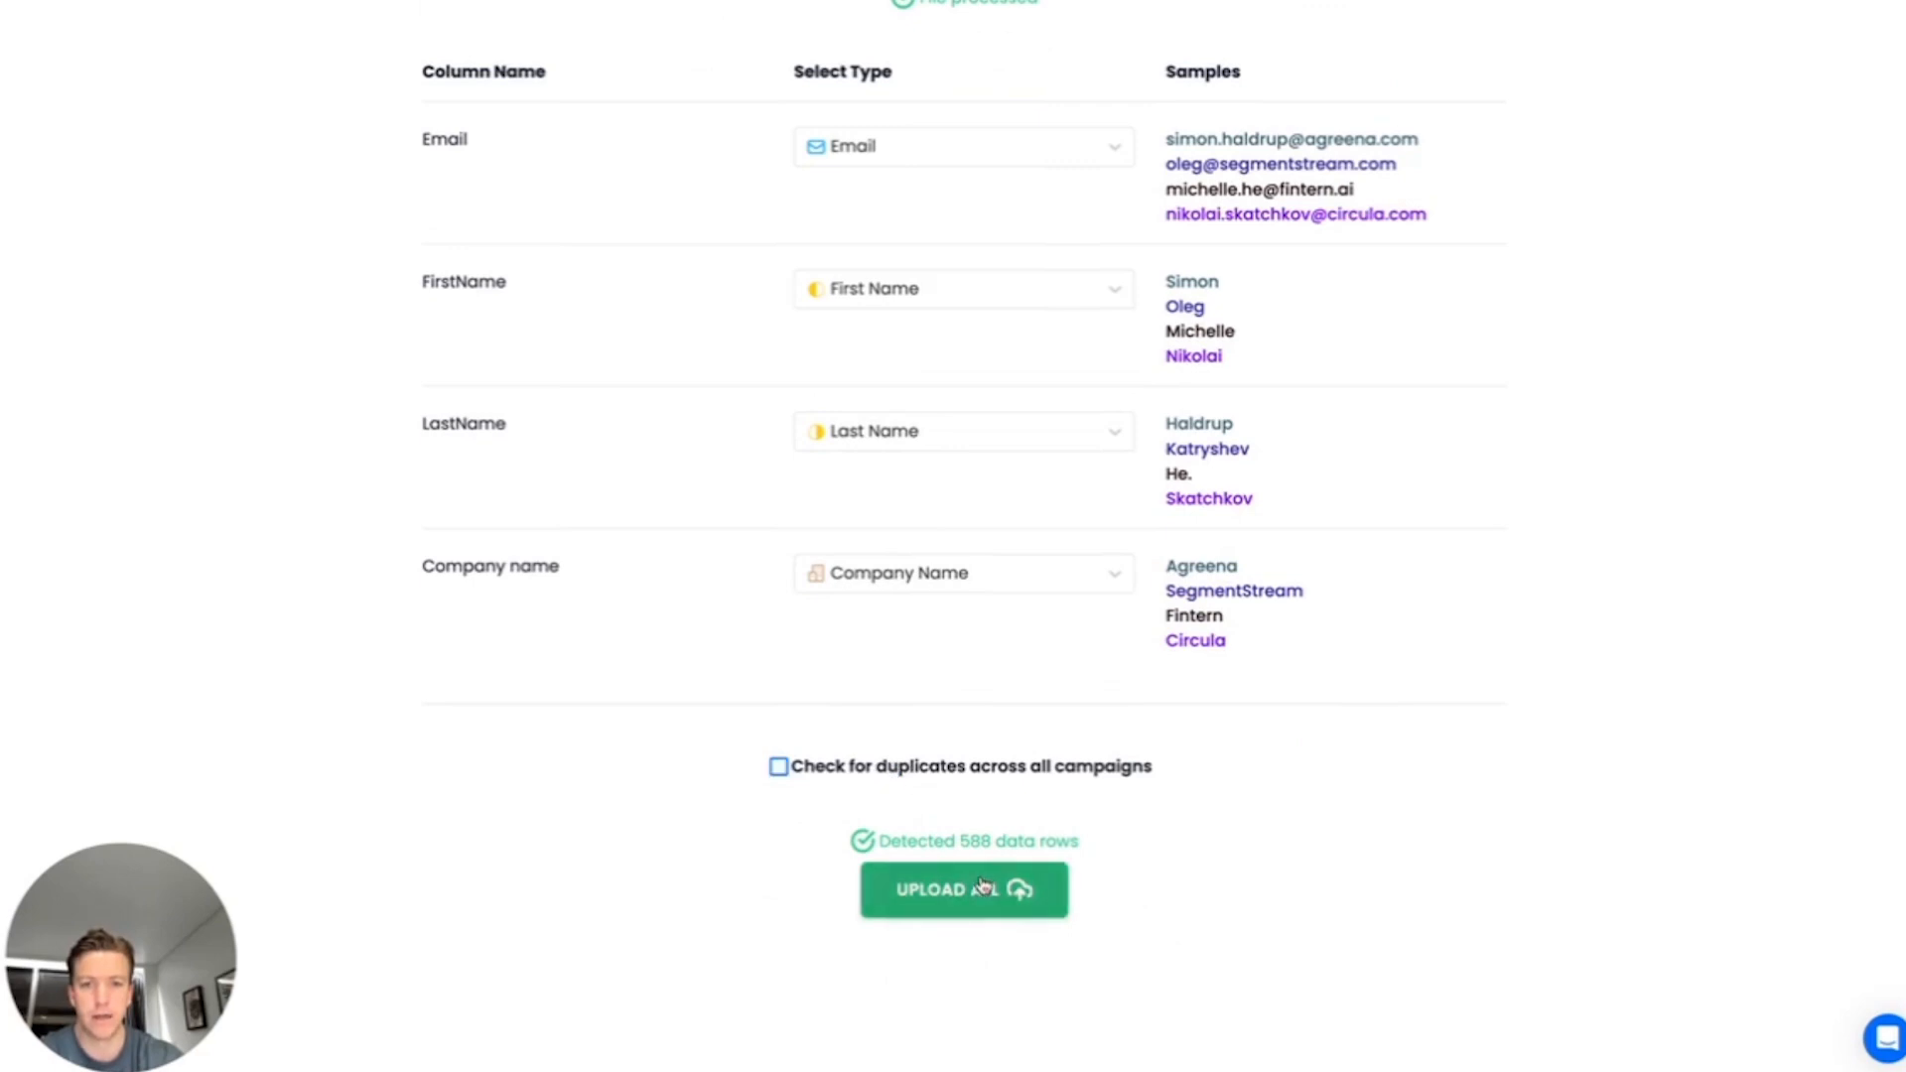
click(964, 889)
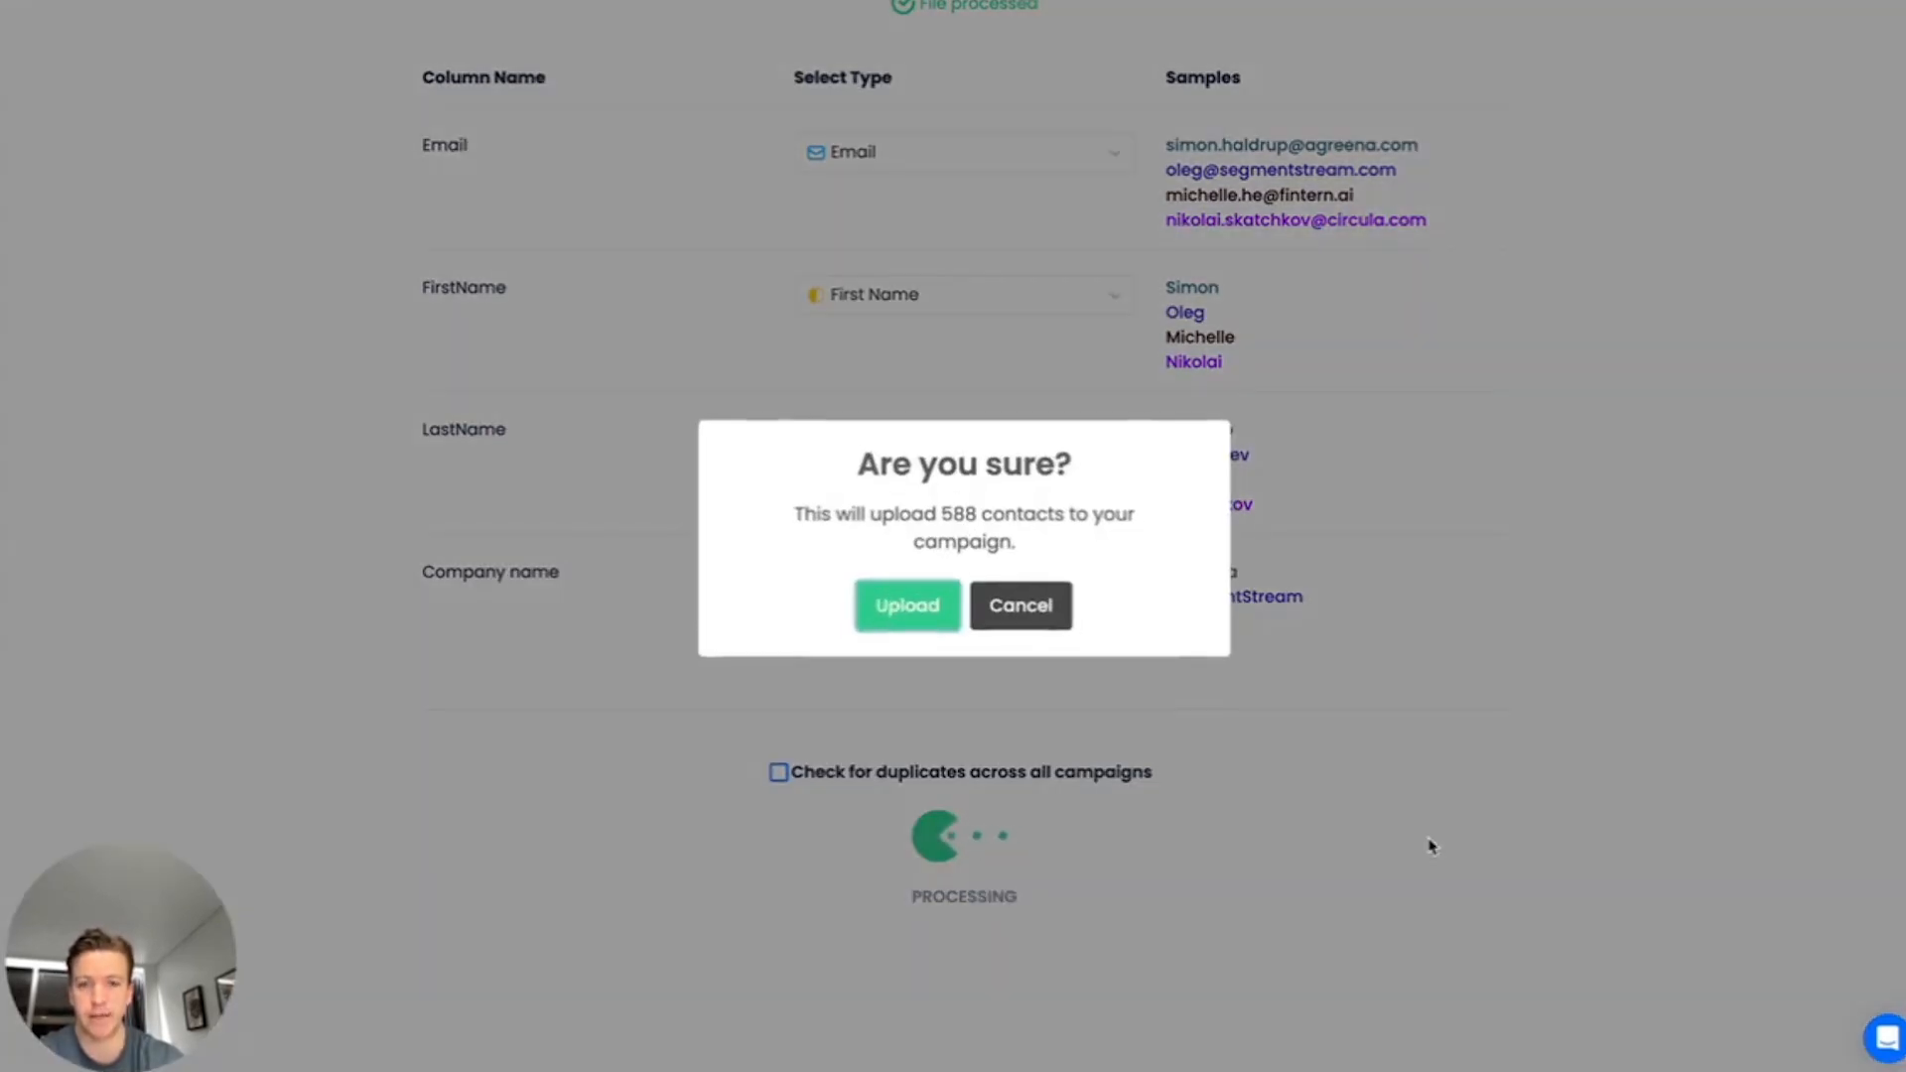
click(906, 606)
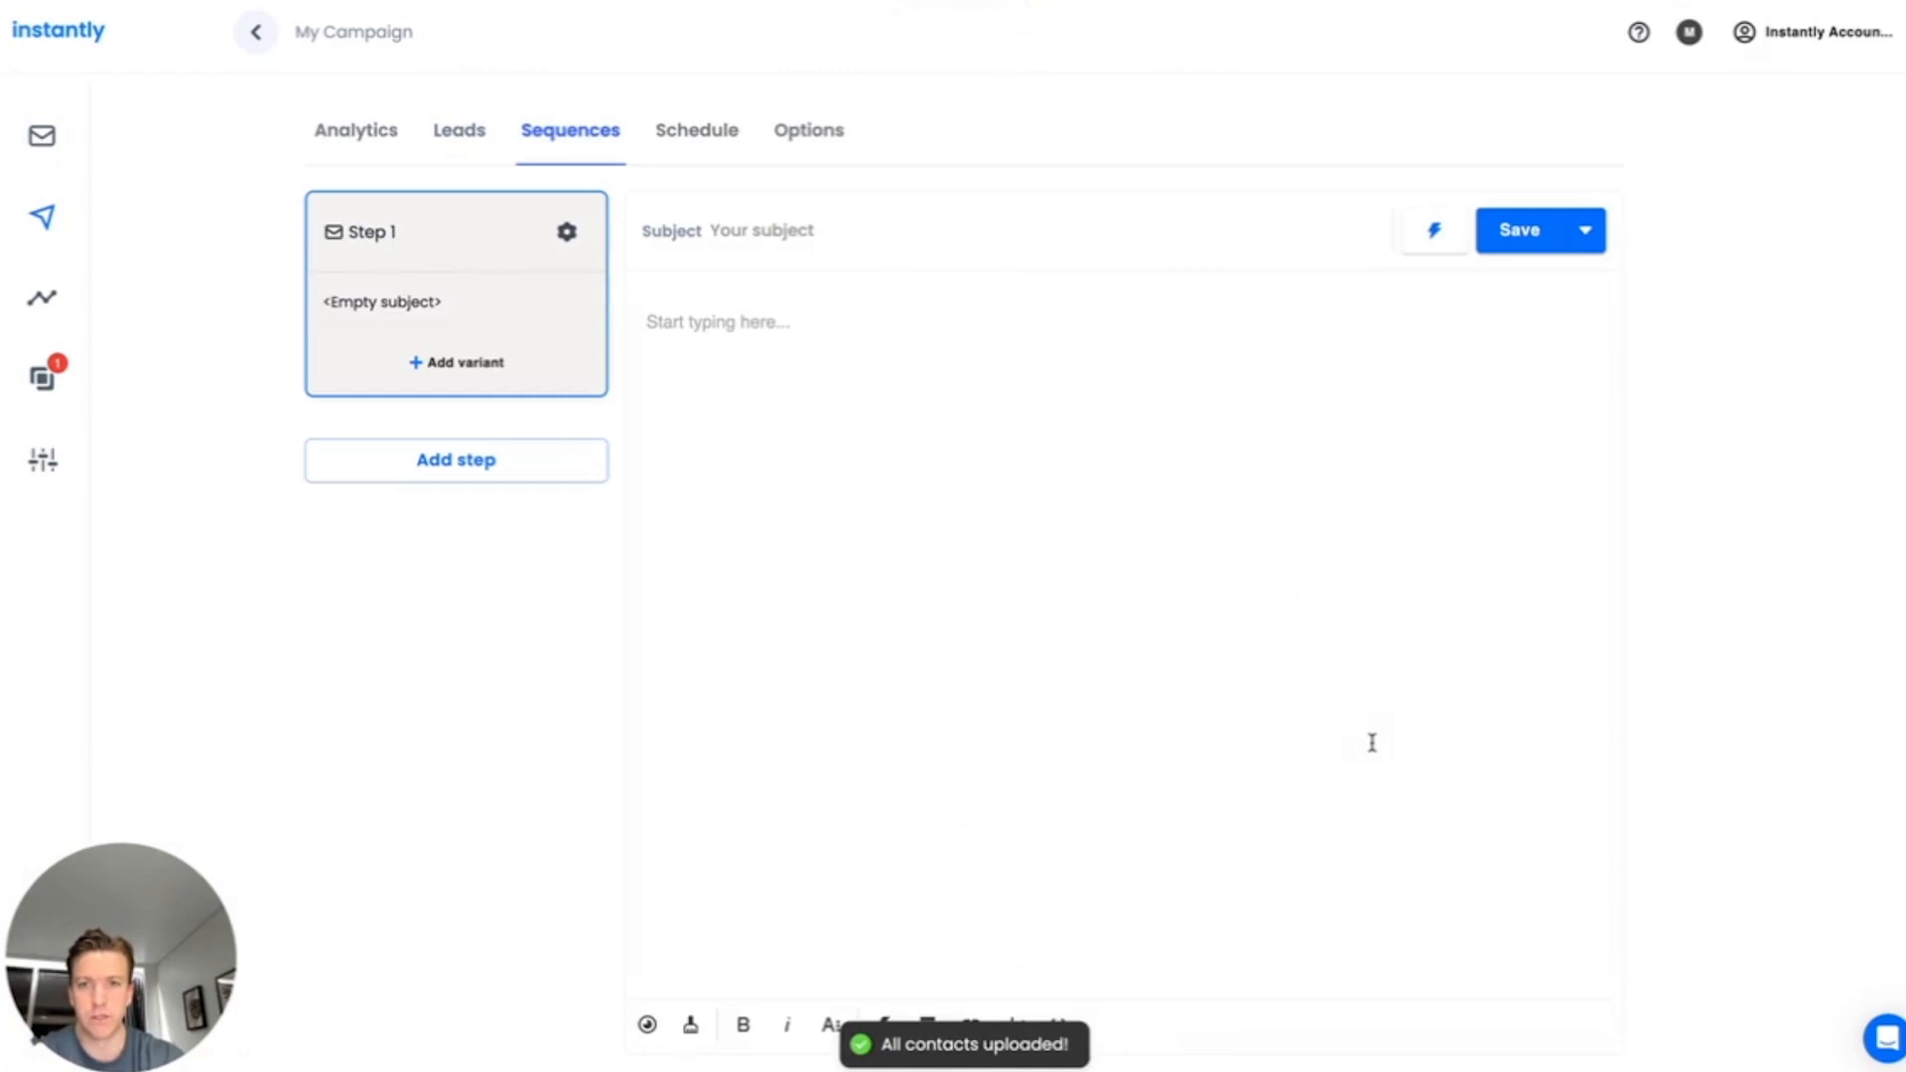
Paste the copied case study email into the body of sequence Step 1 as plain text
click(782, 360)
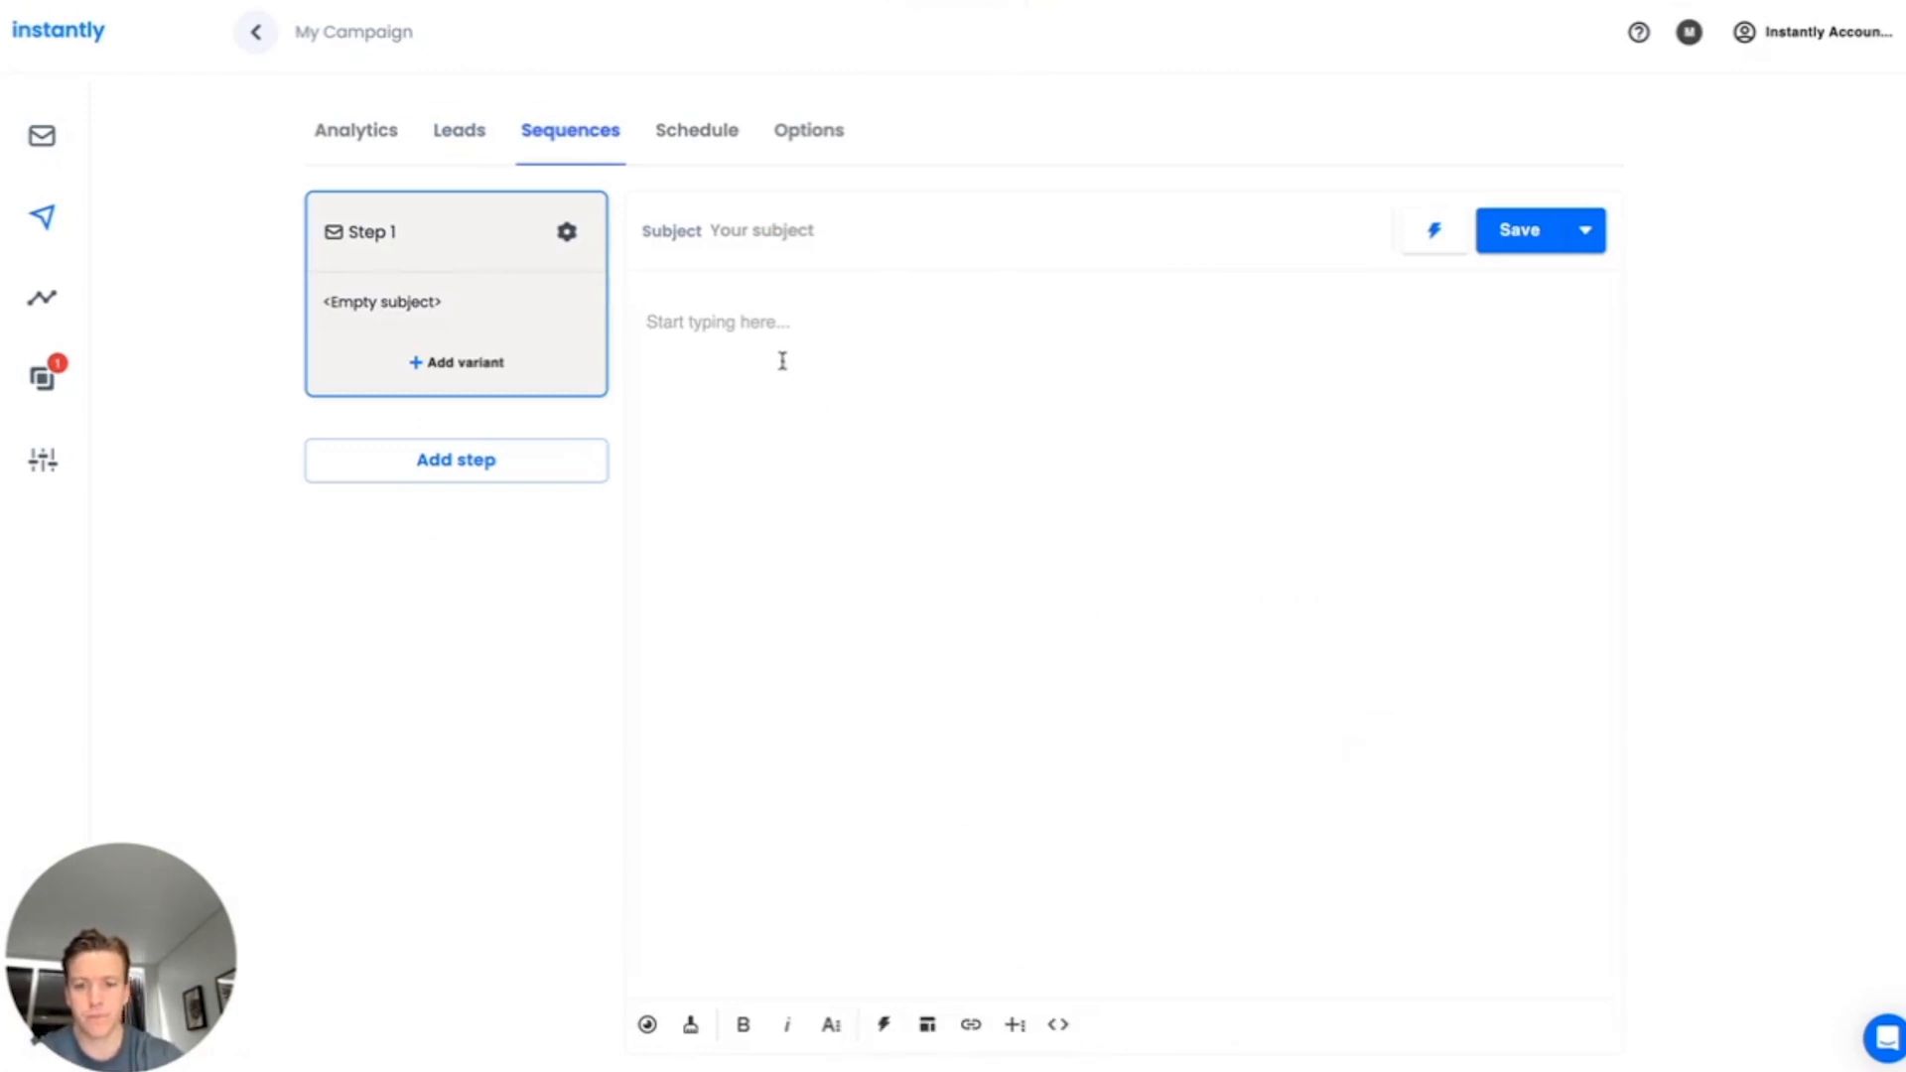
text(Dear [Brand Owner], Are you looking for a way to increase engagement with your ecommerce brand on social media? TikTok is a rapidly growing platform that offers huge potential for businesses like yours. I am offering a TikTok repurposing service that can help you tap into this potential and boost your brand. With my service, I can take your existing content and repurpose it into engaging TikTok videos that will grab the attention of users on the platform. To give you an idea of the success my service can bring, I'd like to share a recent case study. One of our clients, a fashion ecommerce brand, saw a 15% increase in website traffic and a 20% increase in sales after using our TikTok repurposing service for just one month. TikTok has a massive audience of young, engaged users, and with the right strategy, your brand can stand out and reach a whole new audience. Don't miss out on this opportunity – contact me today to learn more about how my TikTok repurposing service can help your business. Sincerely,[Your Name])
click(831, 327)
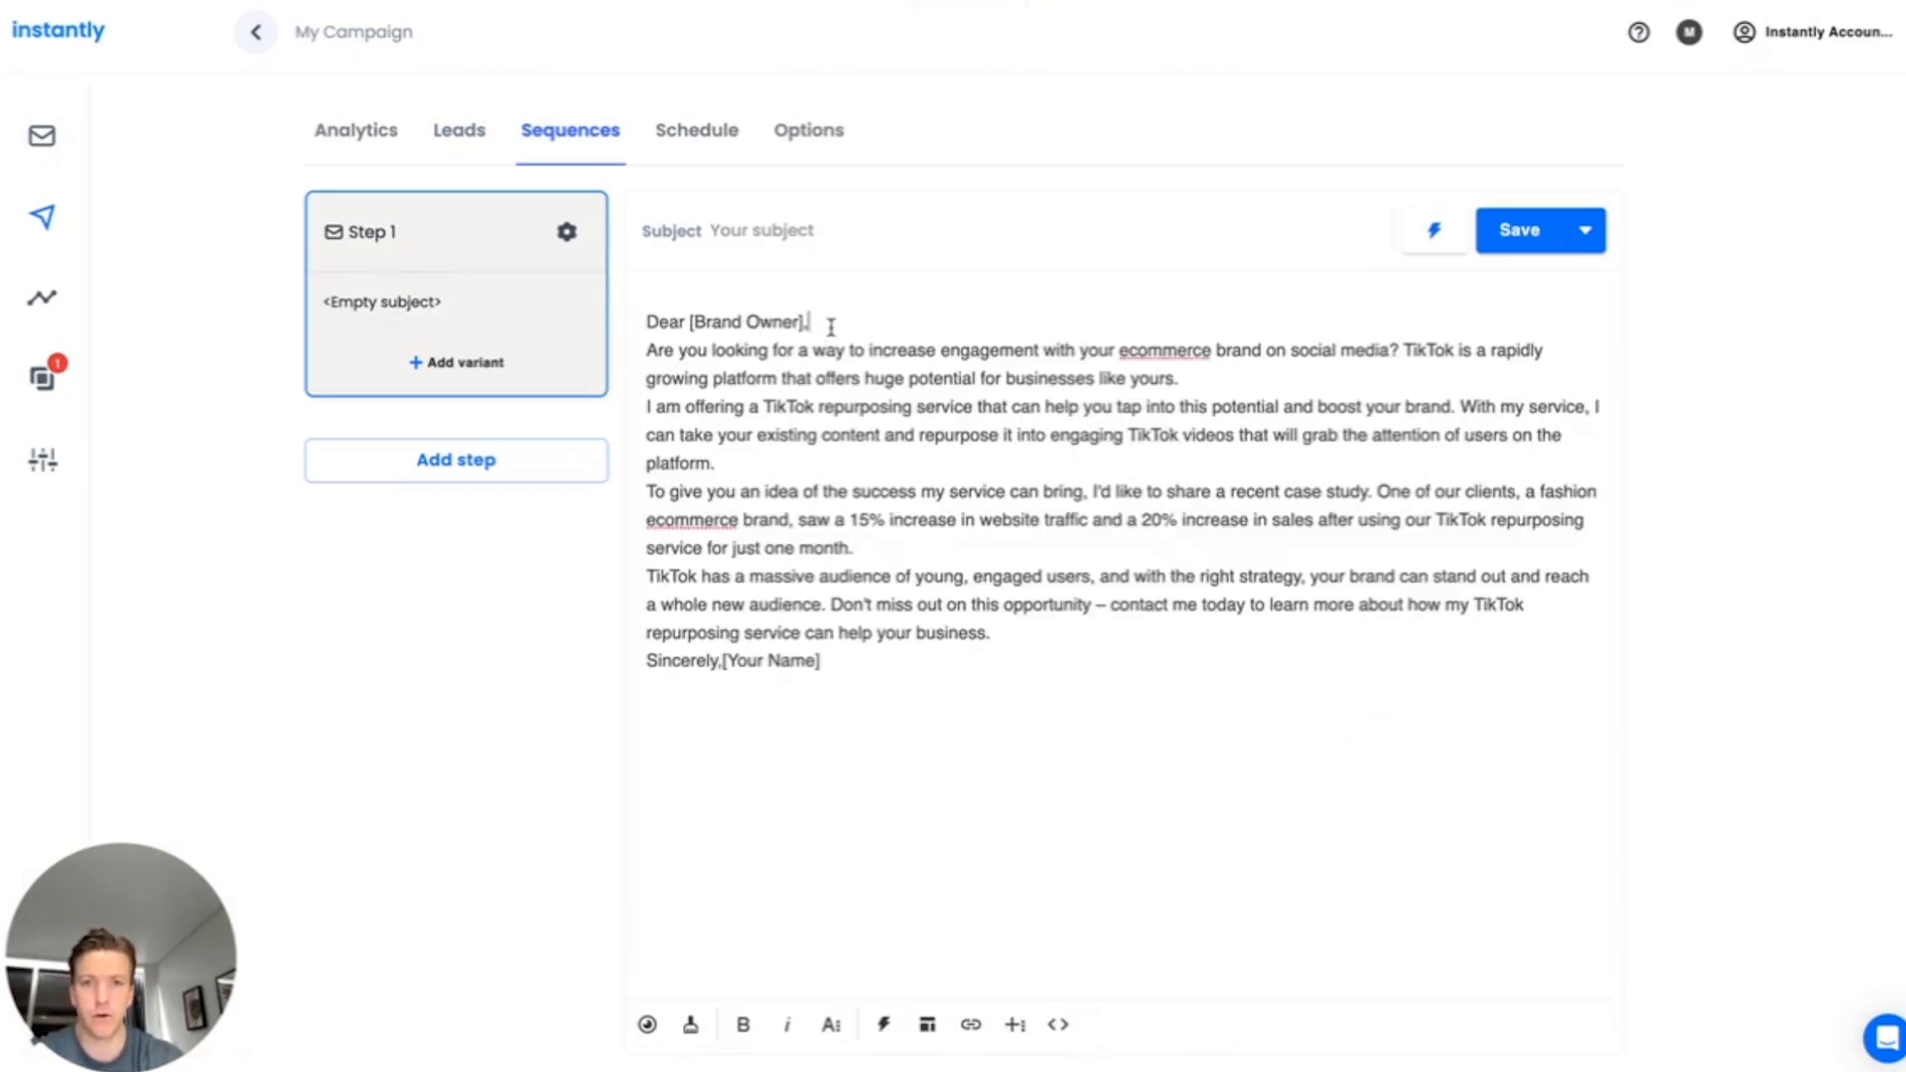
key(ctrl+a)
key(ctrl+v)
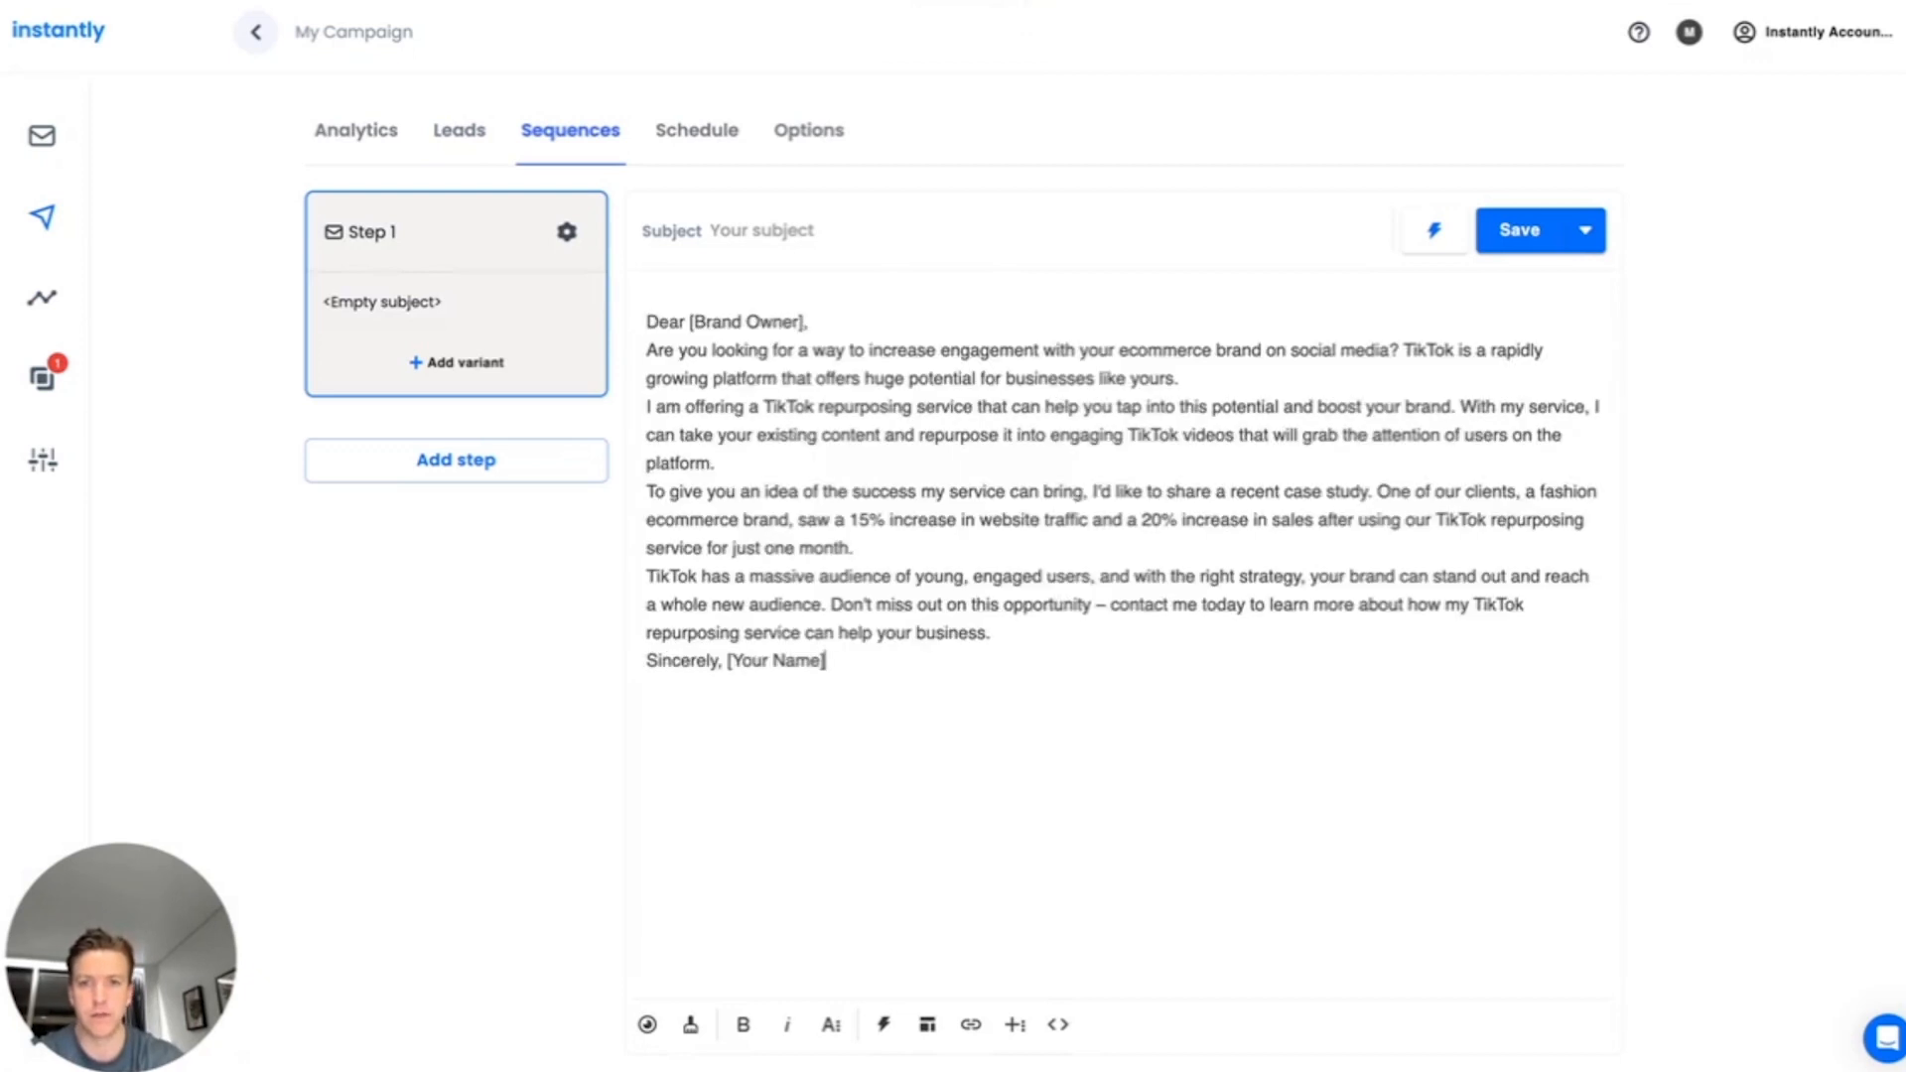
Insert a blank line after the greeting and after each paragraph of the Step 1 email
click(851, 320)
key(Return)
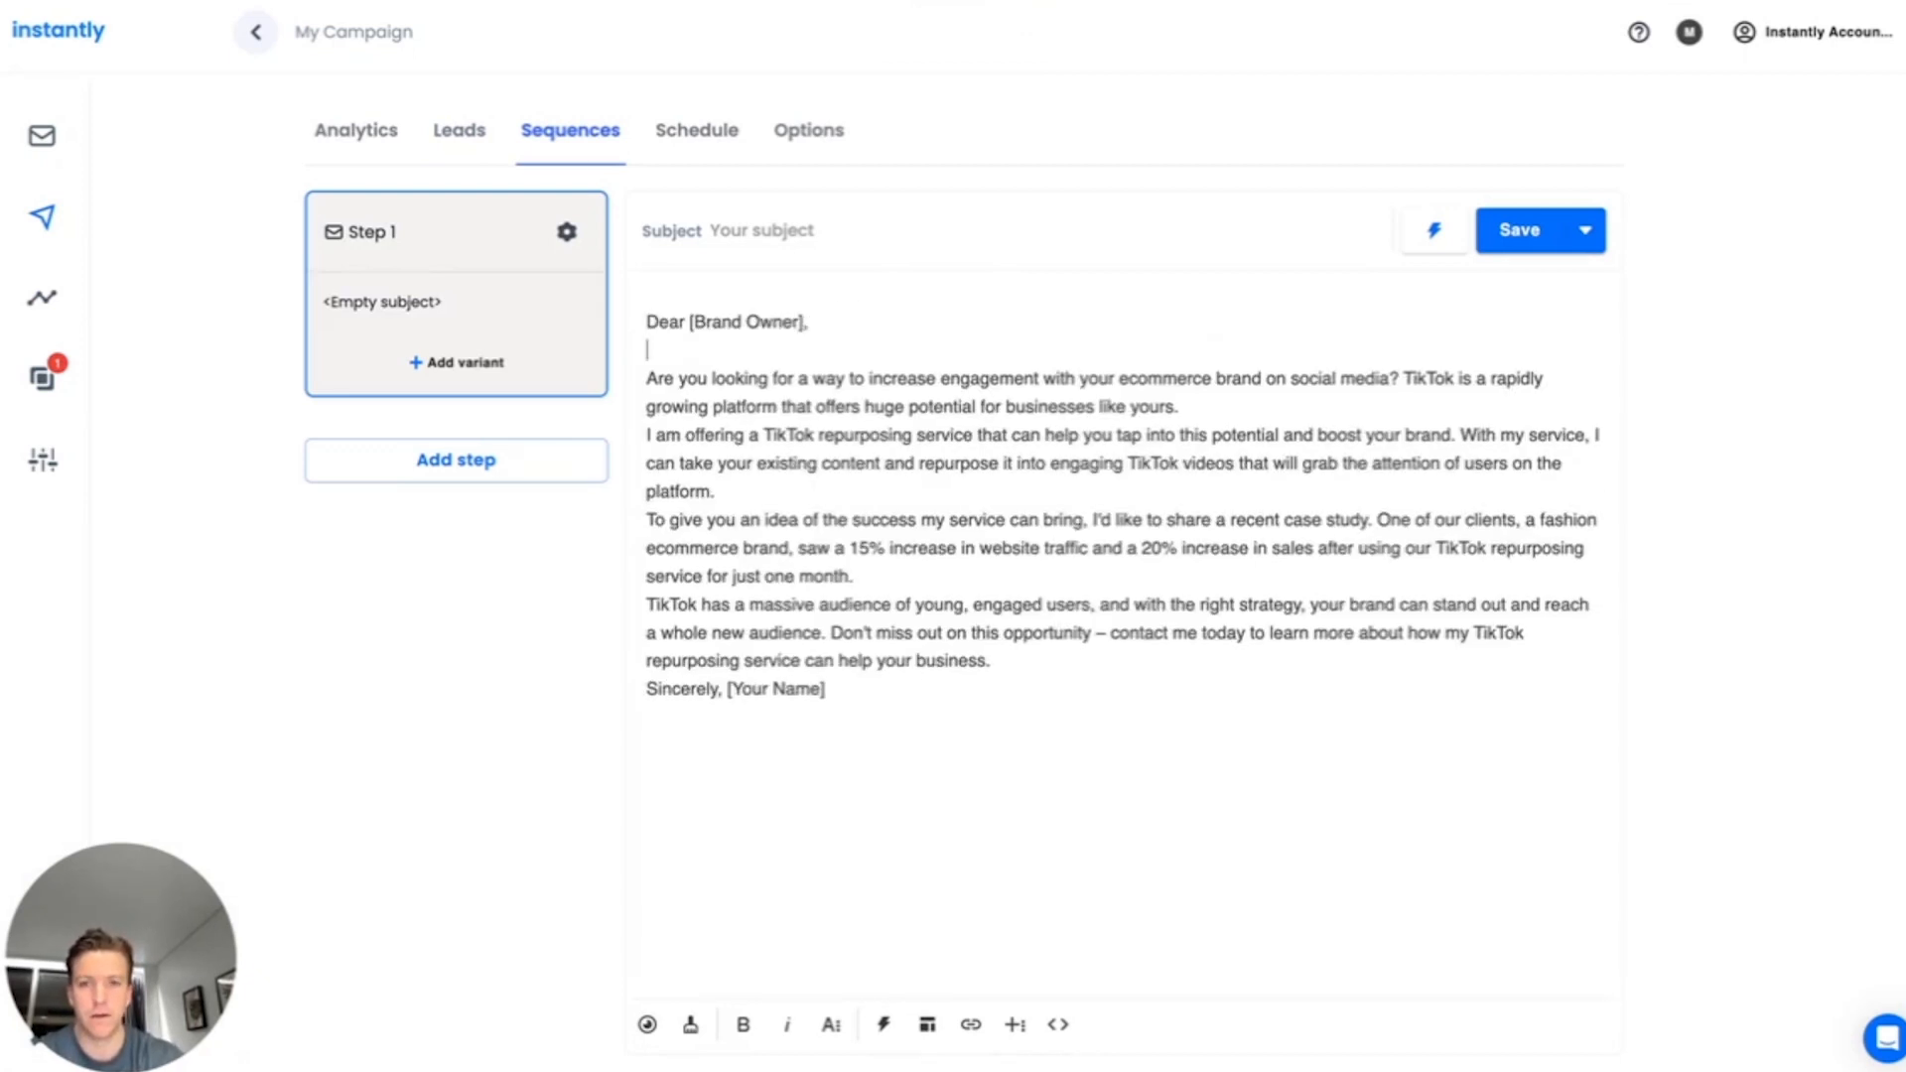
click(1206, 405)
key(Return)
click(762, 521)
key(Return)
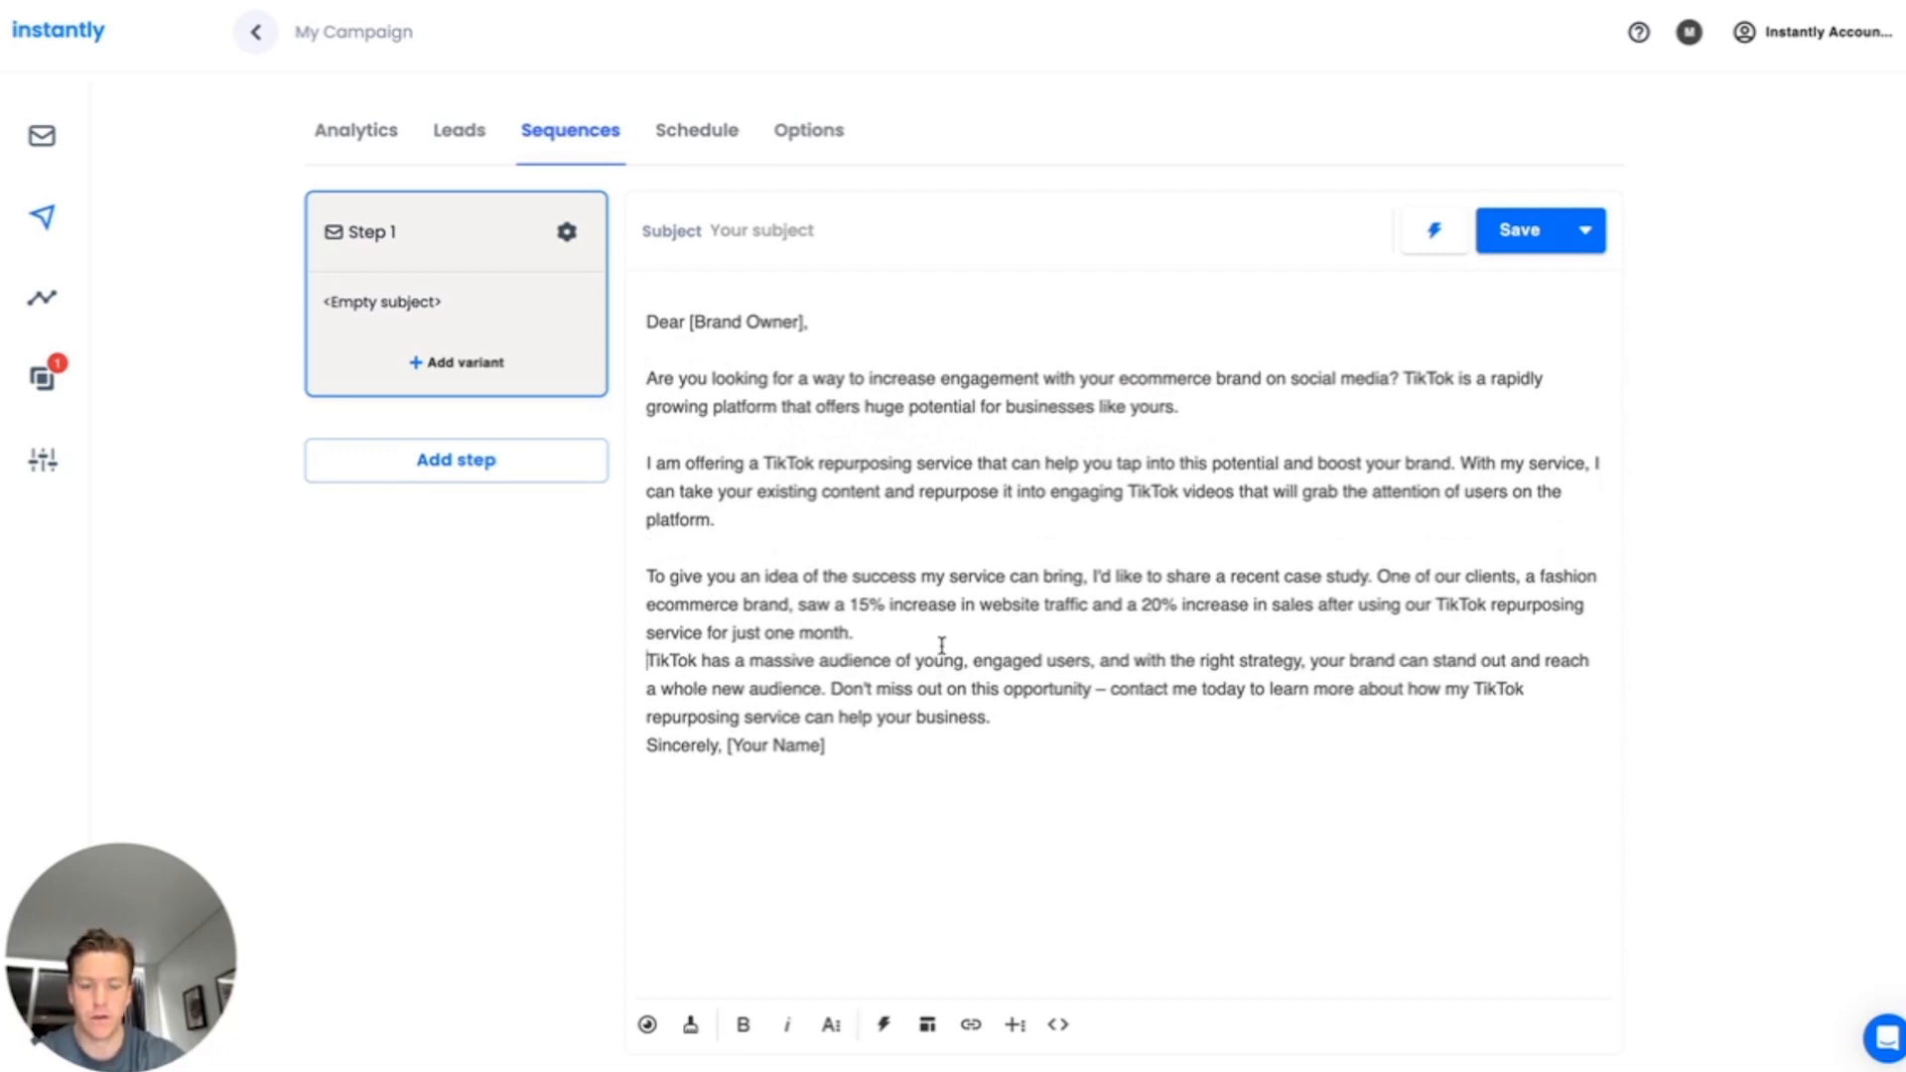
key(Return)
click(1039, 734)
key(Return)
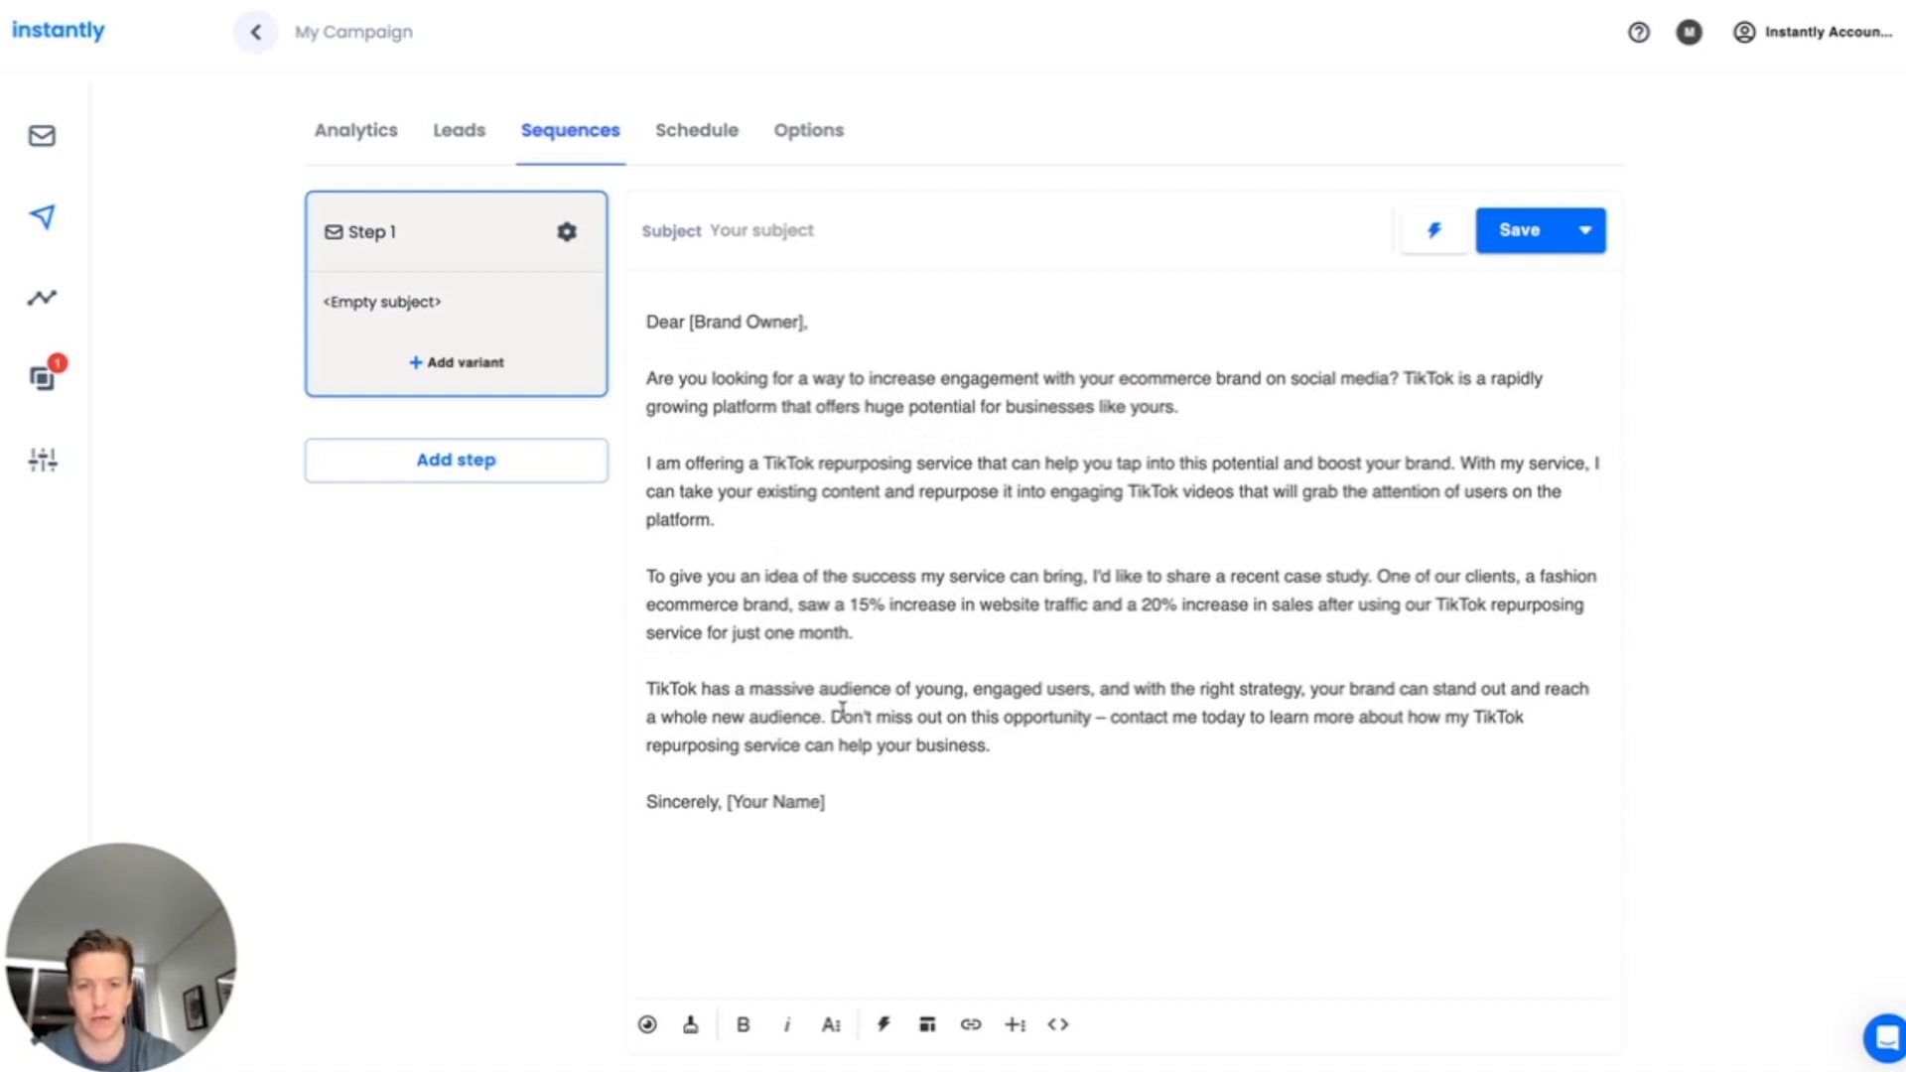
Replace the "Don't miss out on this opportunity" sentence with the separate closing line "Interested to hear more?"
drag(835, 711, 1026, 743)
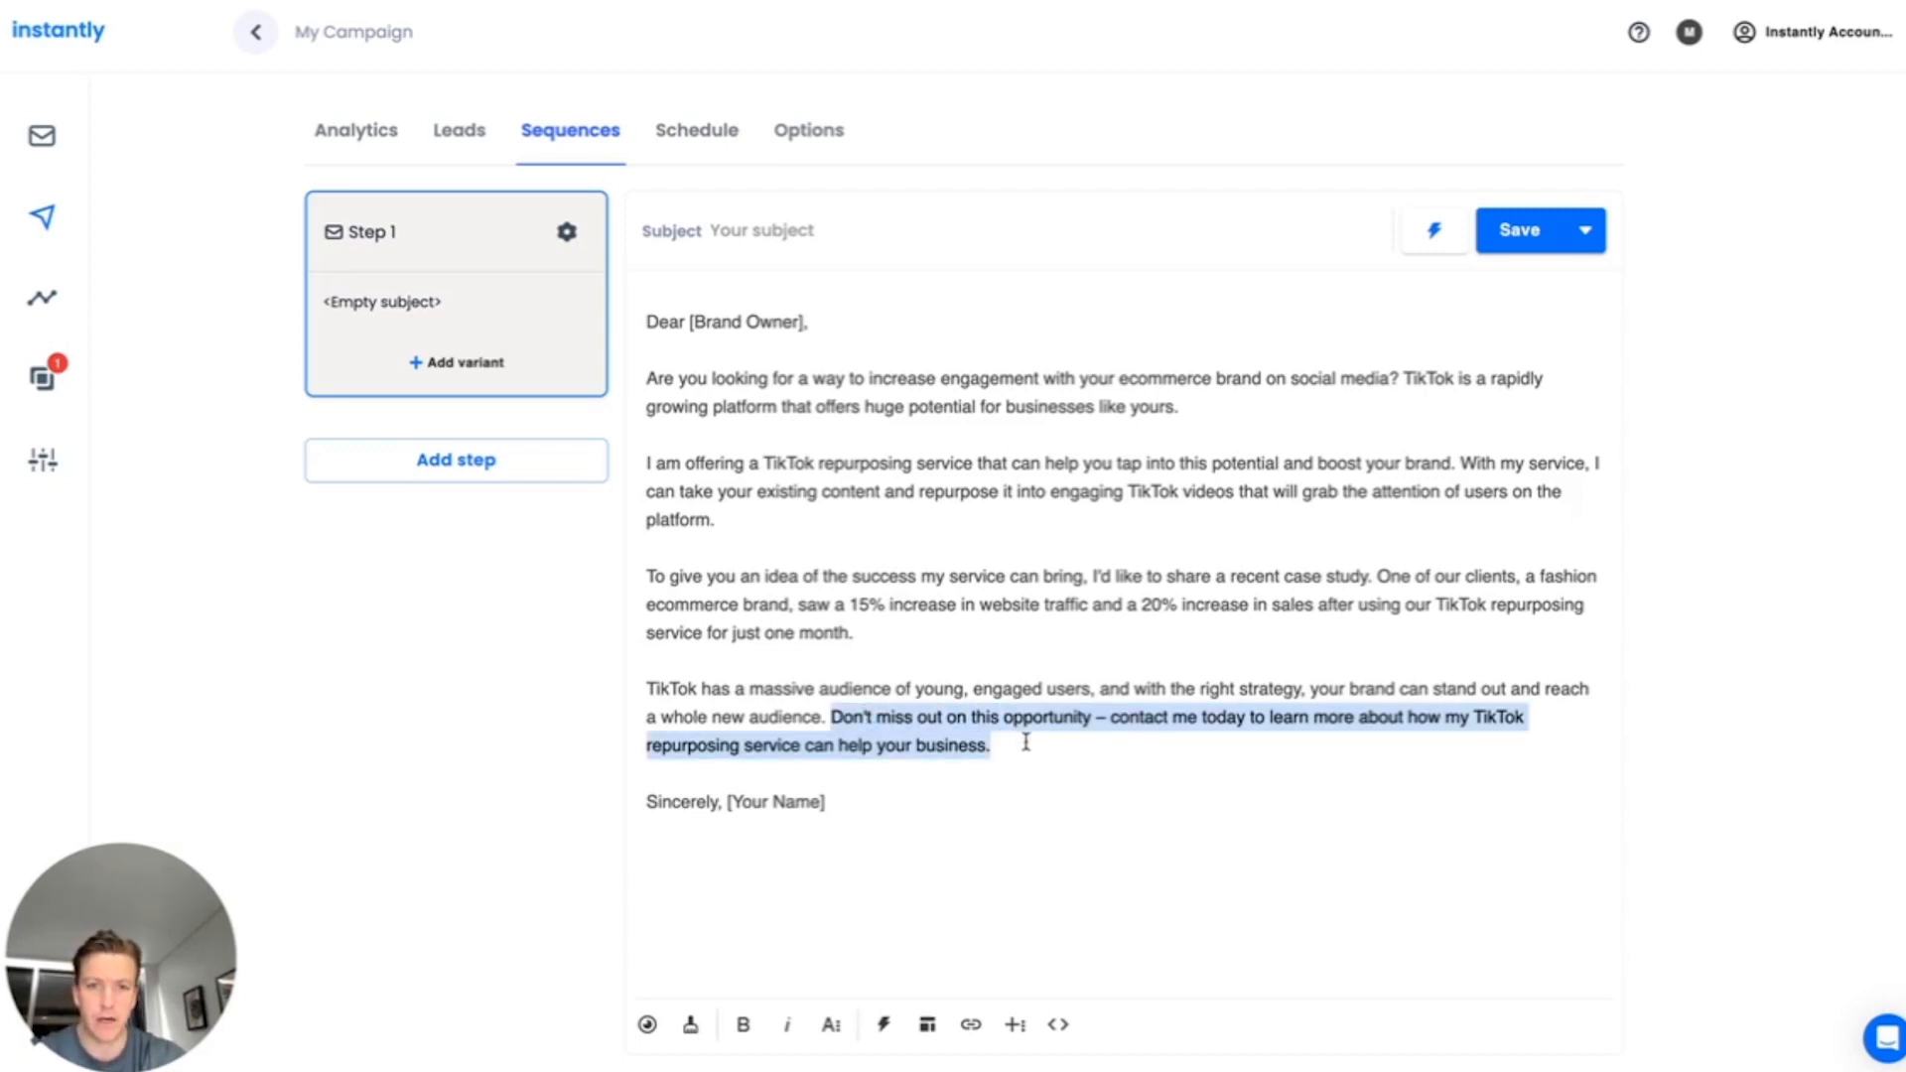
key(BackSpace)
key(Return)
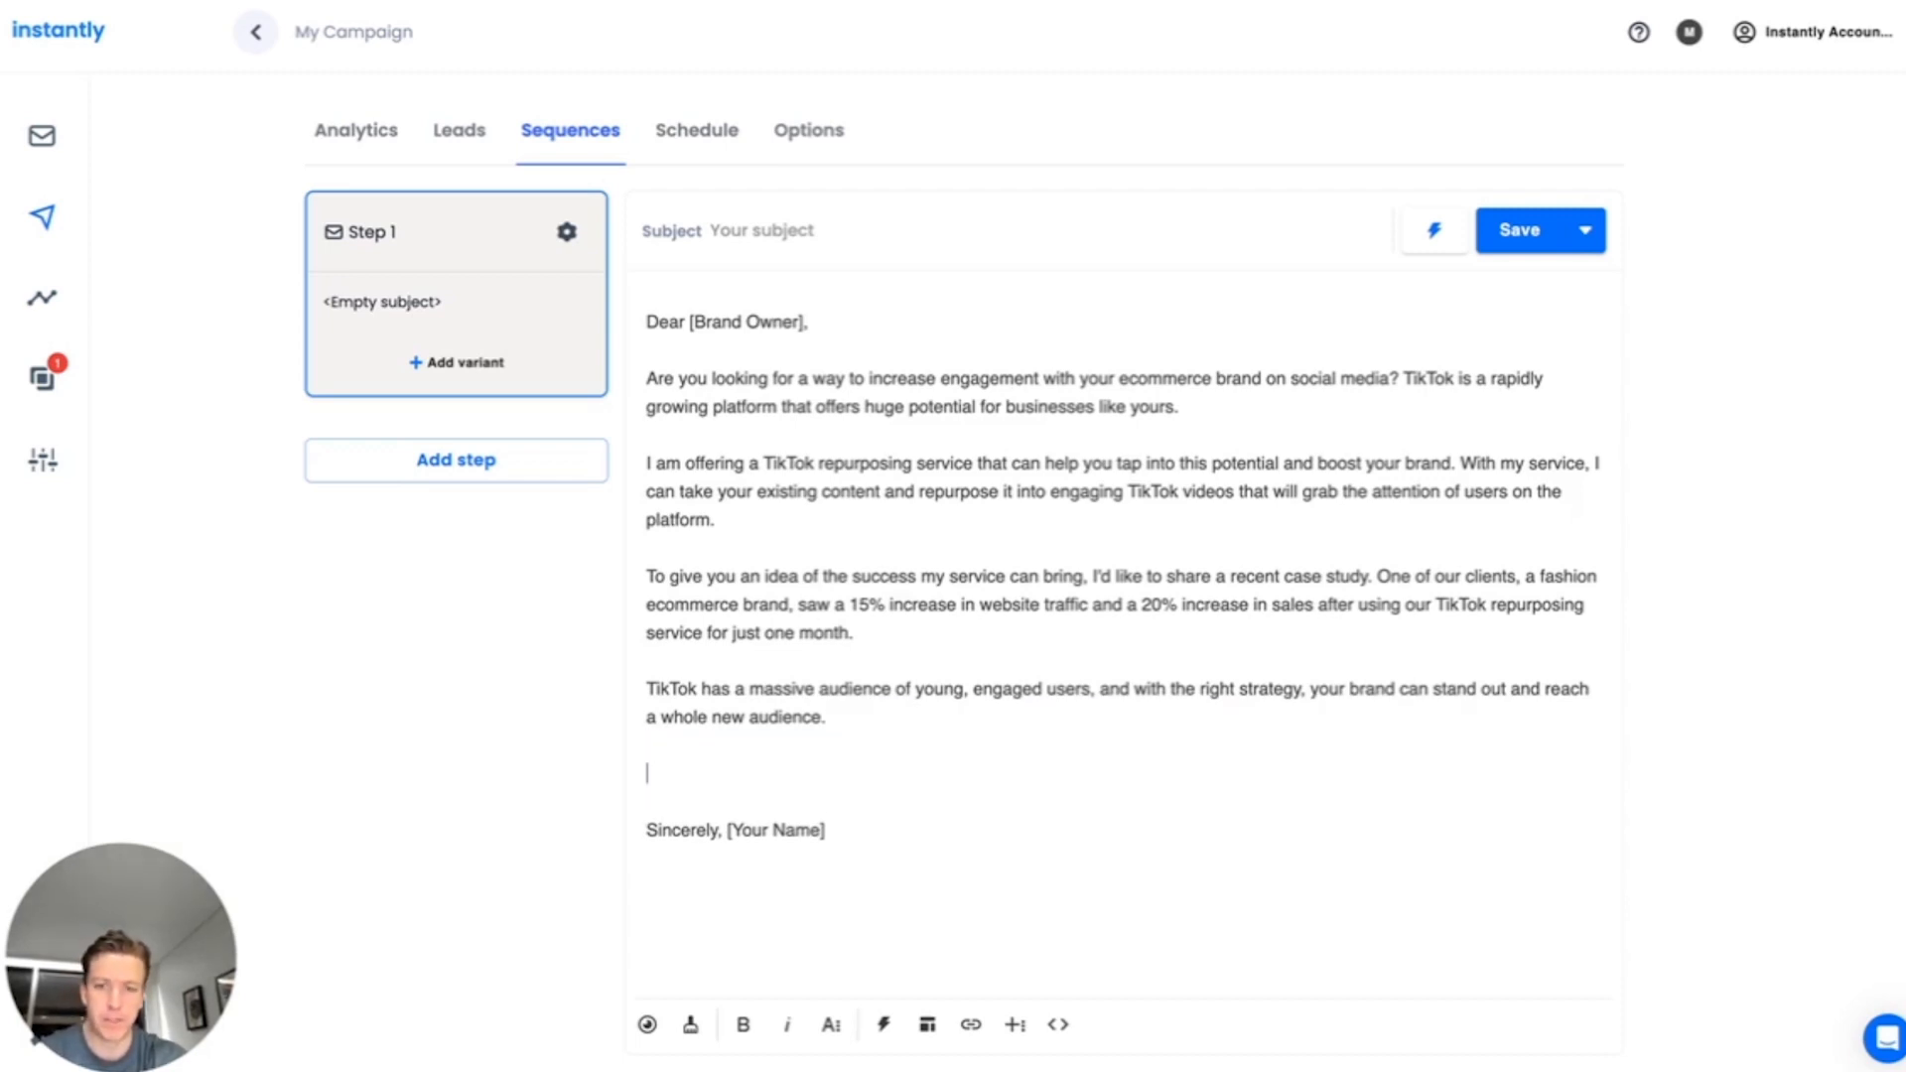
text(Interested to hear more)
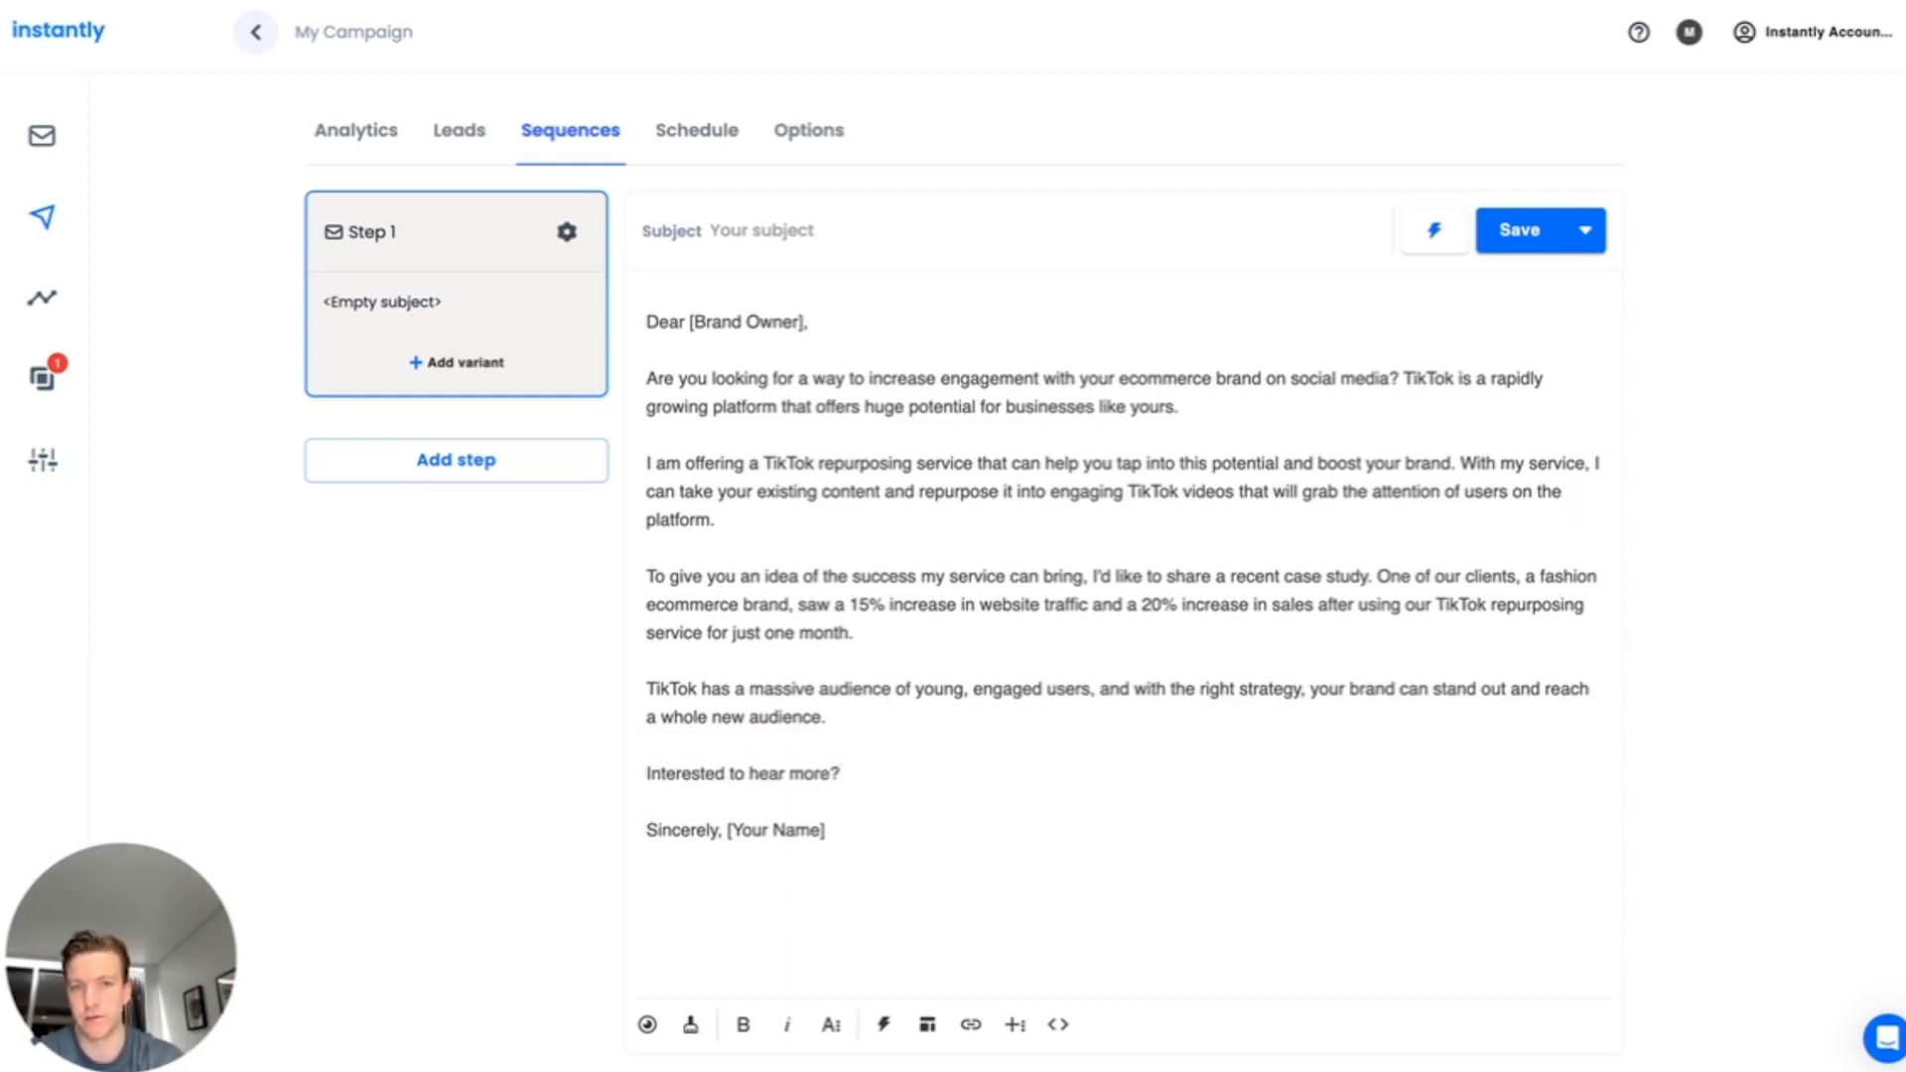
Try adding "Bad idea to jump on a quick call to find out more?" to the closing line, and remove it
text(? Bad idea to j)
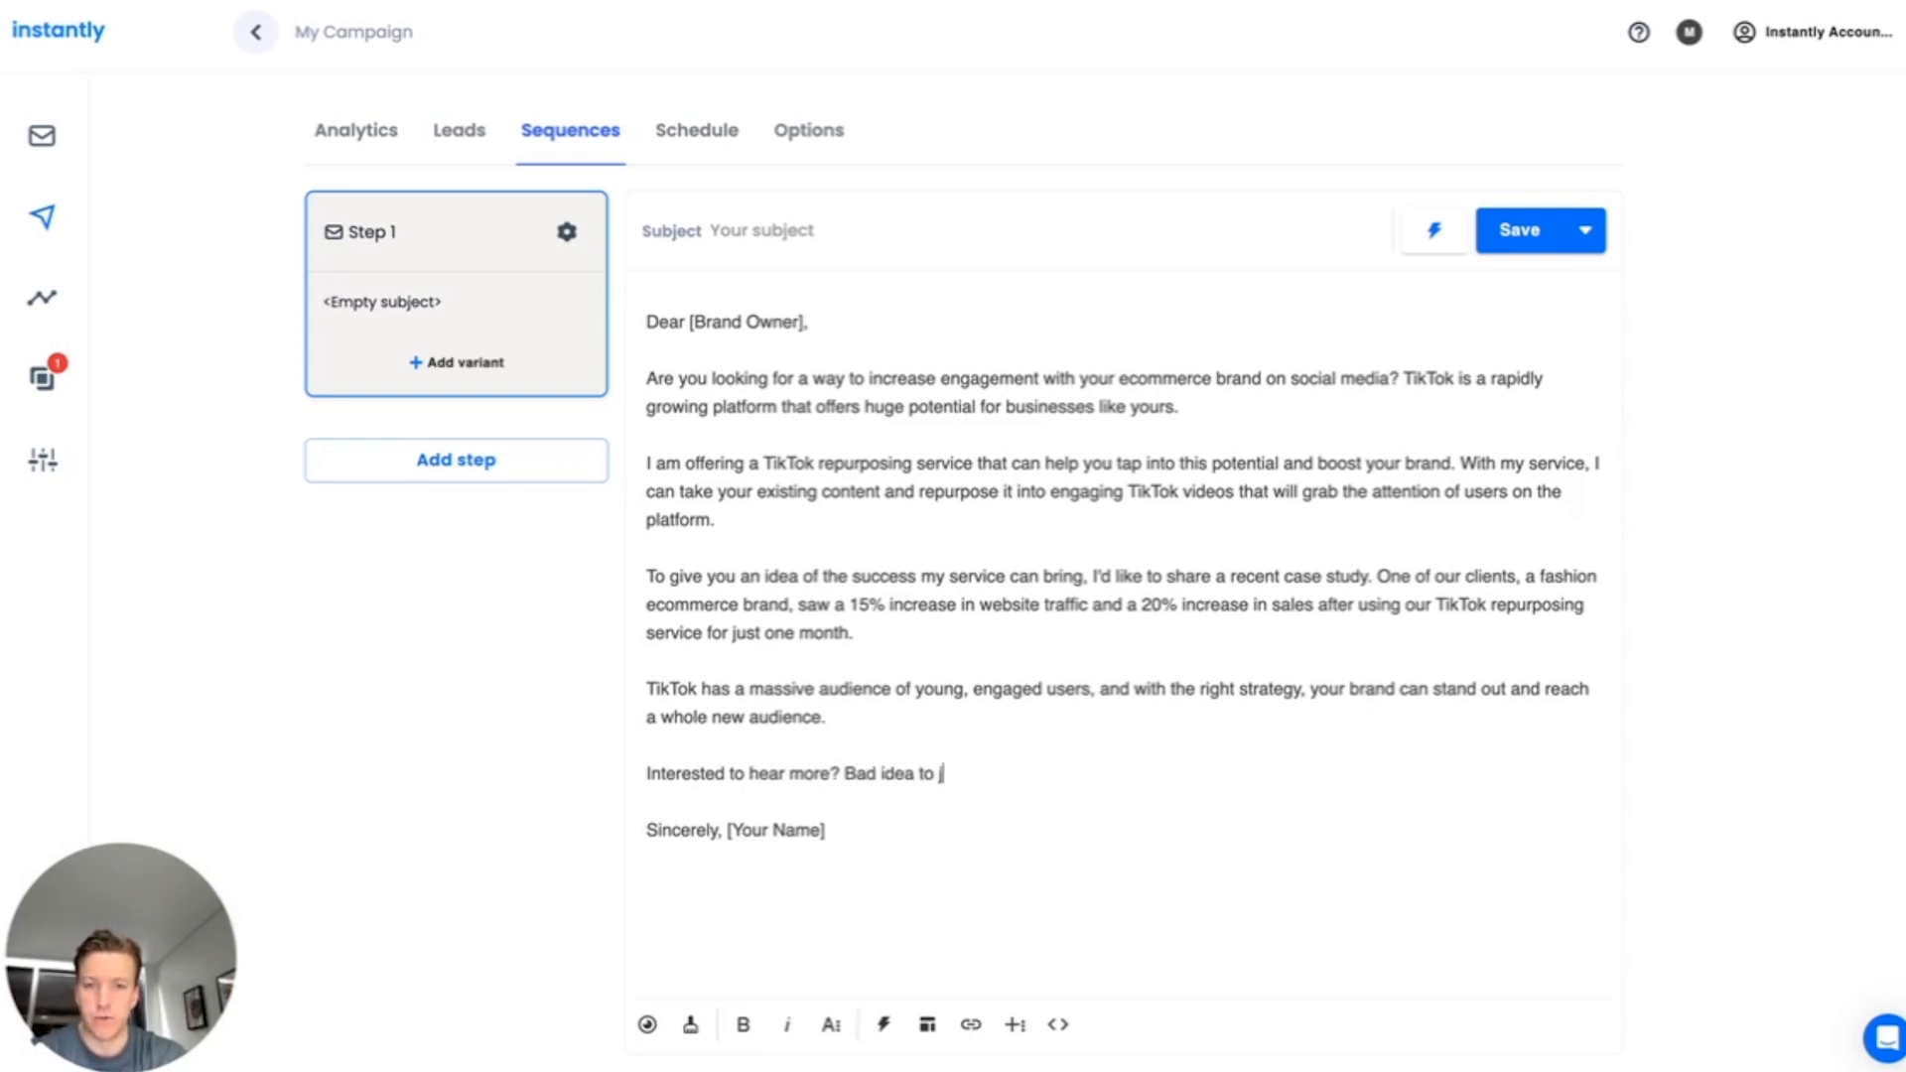
text(ump on a quick call to find out more?)
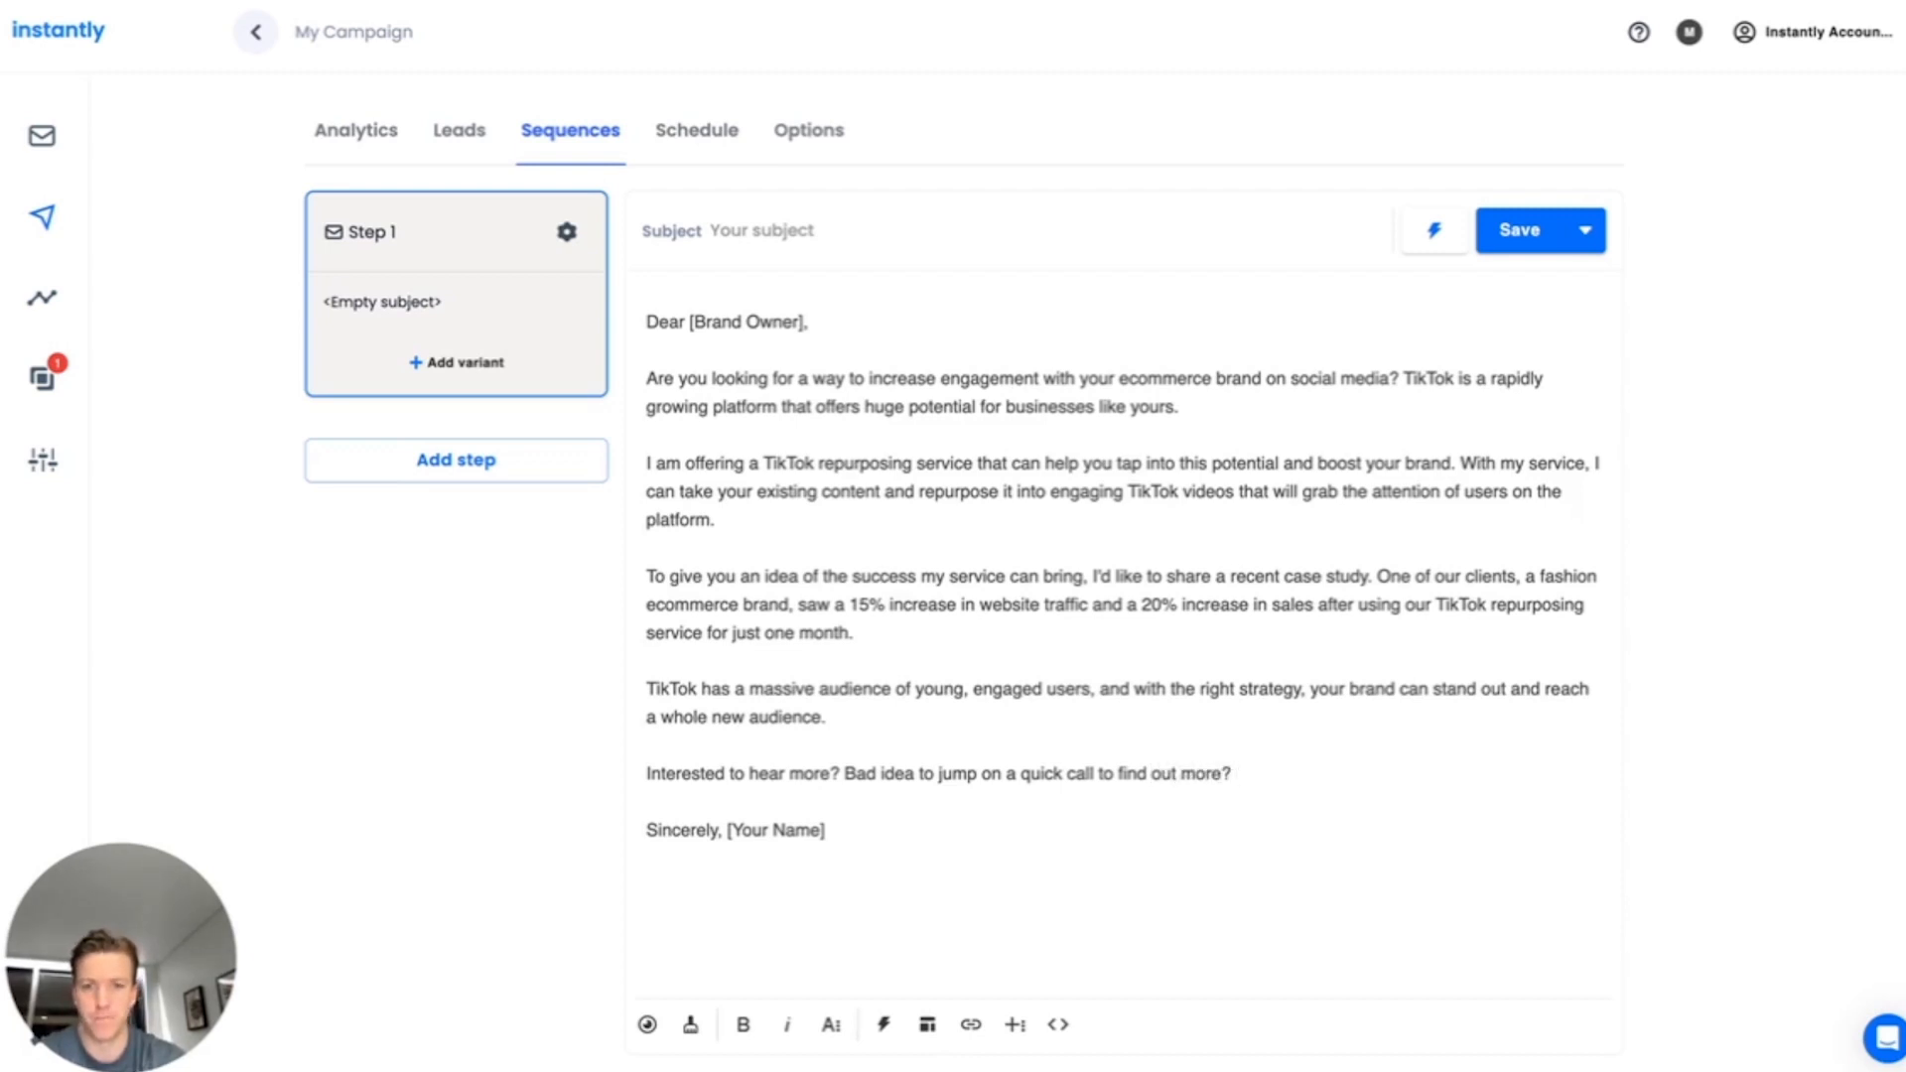
drag(1234, 773, 841, 773)
key(BackSpace)
click(1010, 802)
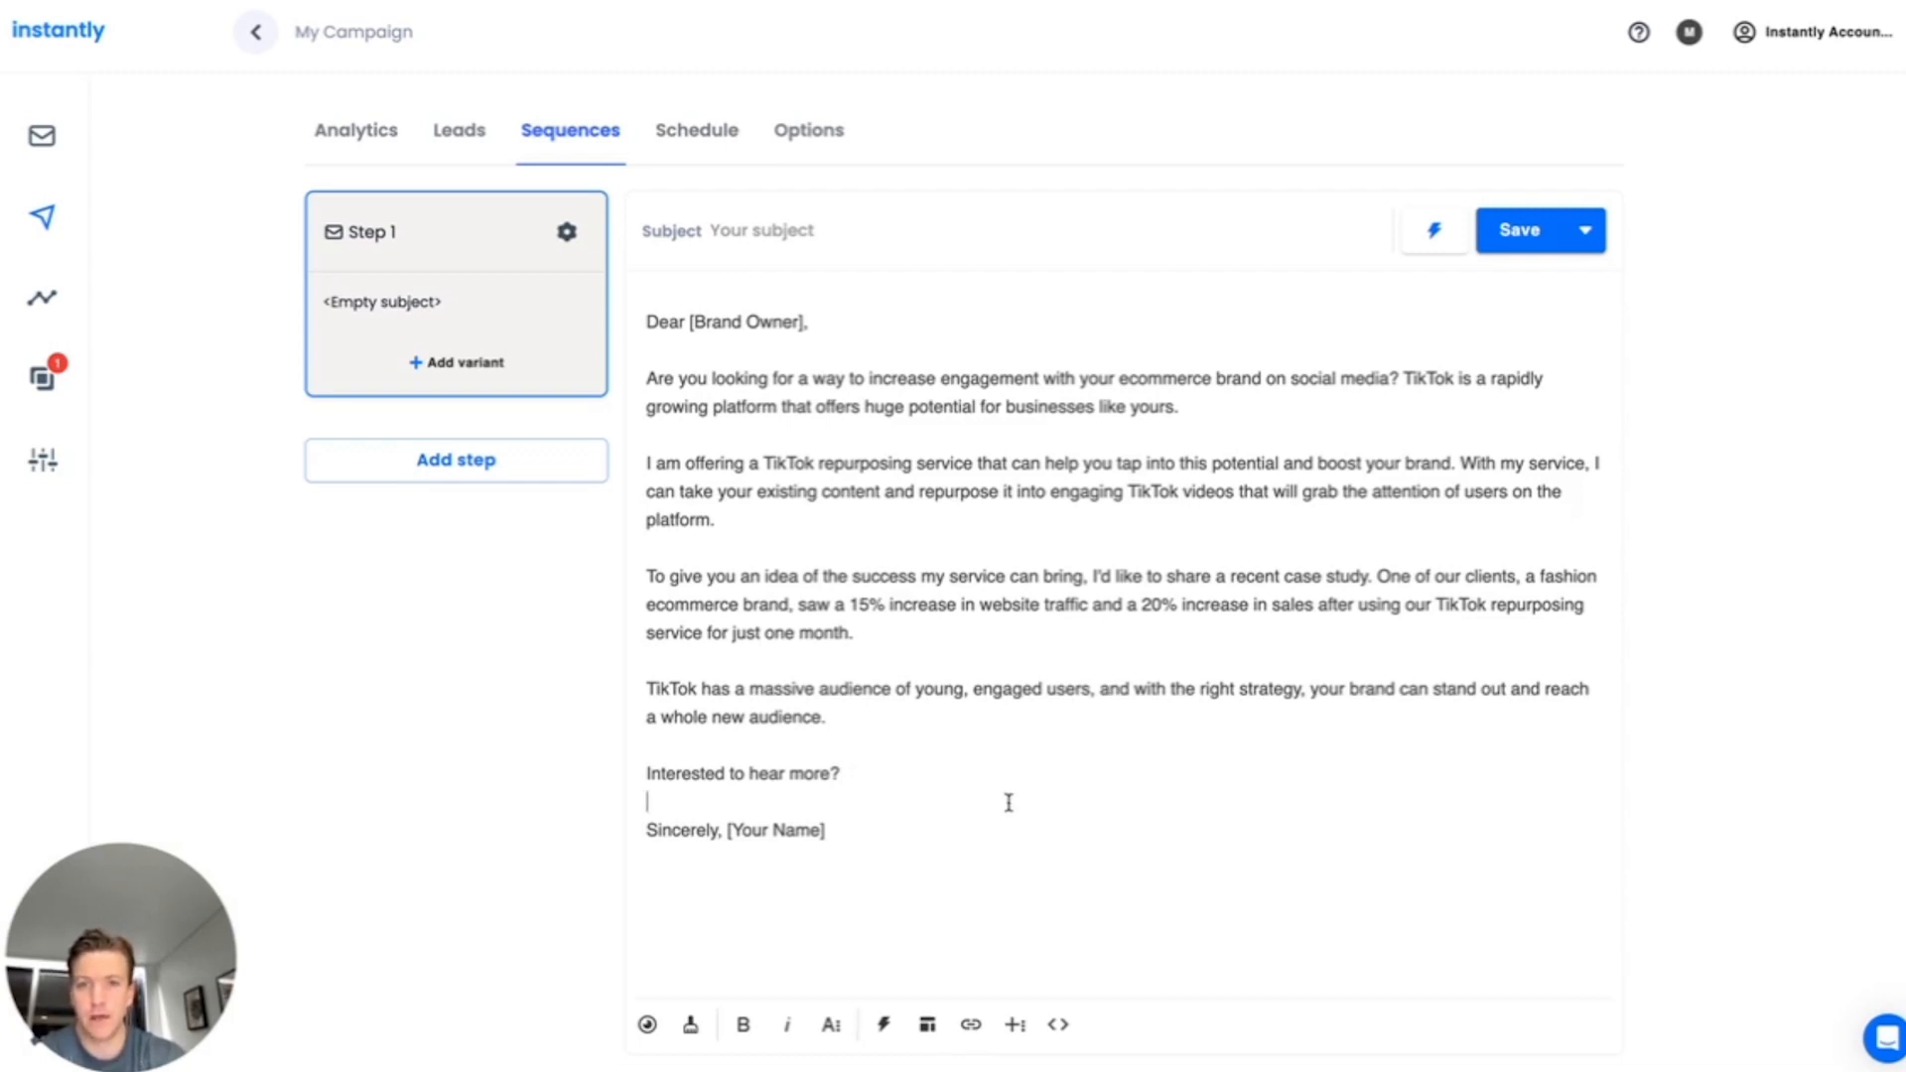
Change the greeting to "Hi {{firstName}}," and set the email's subject to "{{firstName}} - quick question"
triple_click(691, 314)
text(Hi {{firstName}},)
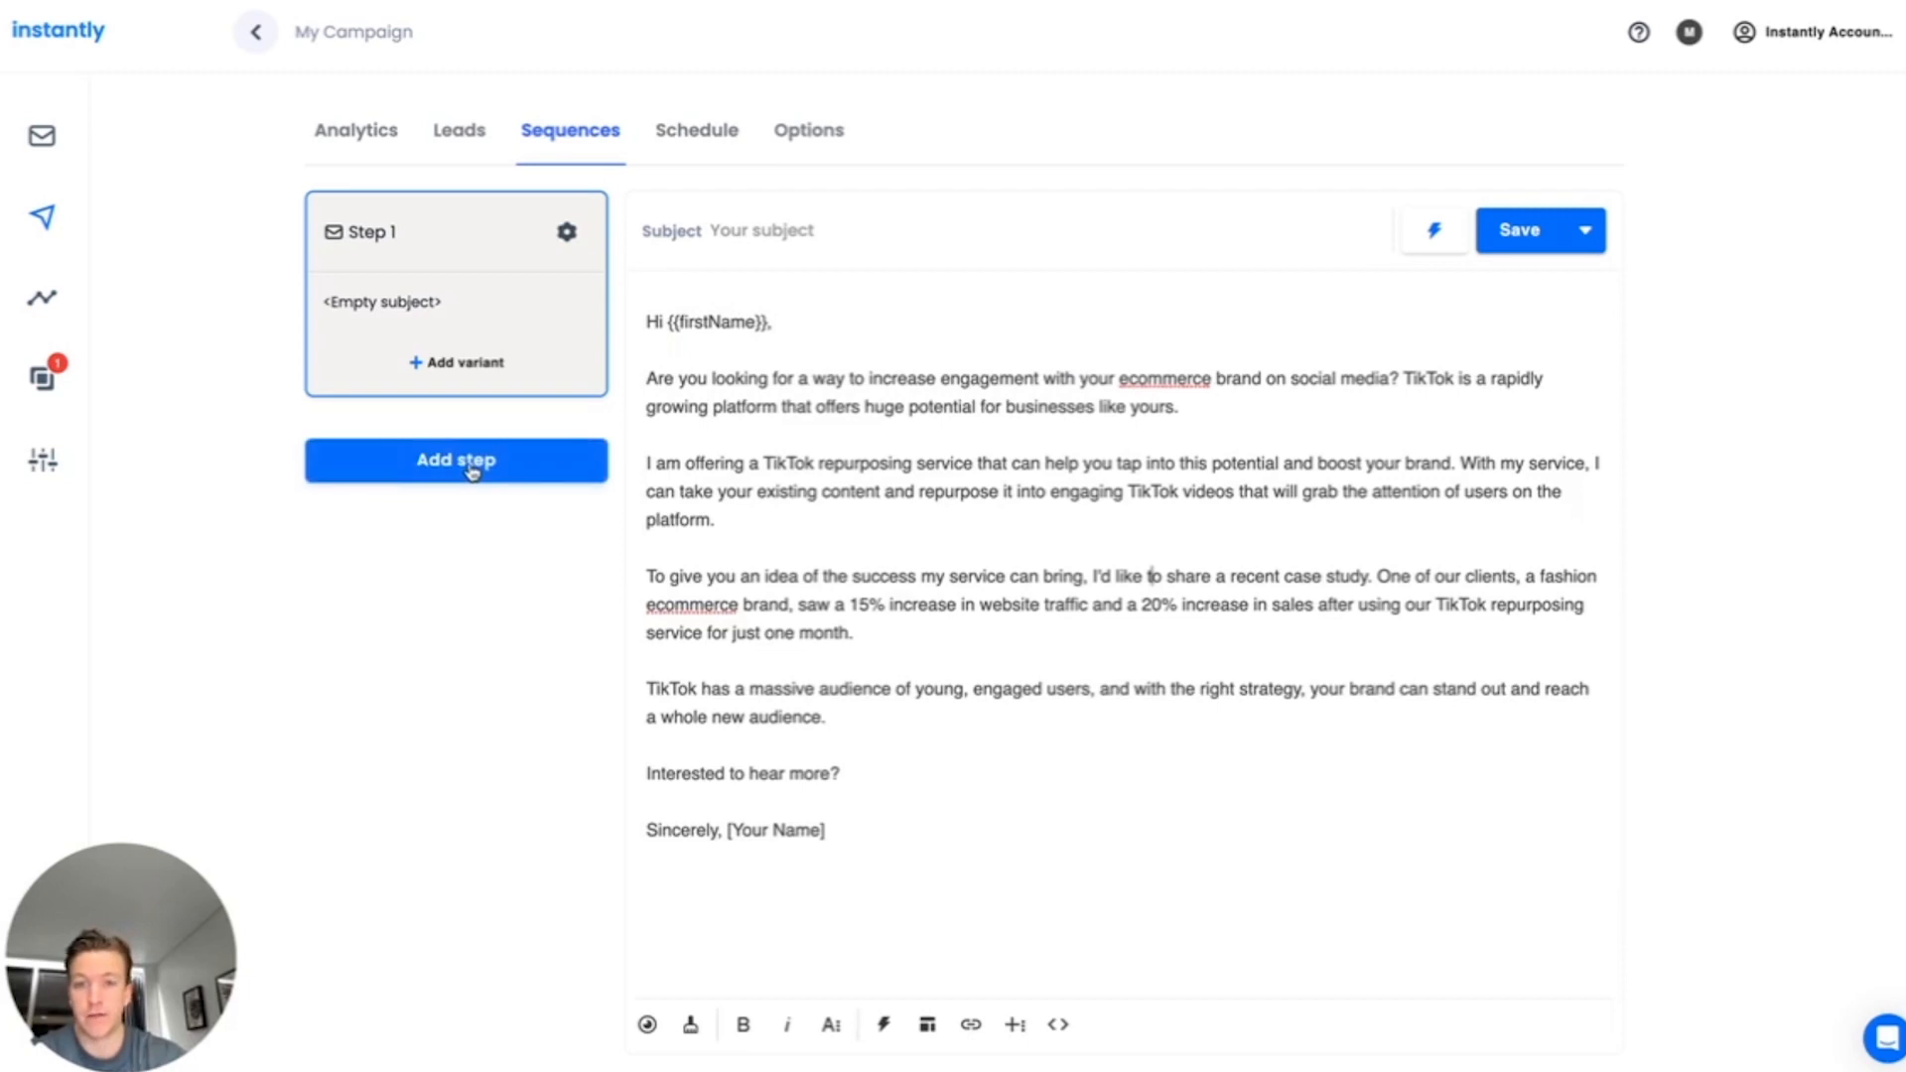
click(944, 247)
text({{firstName}} - quick qu)
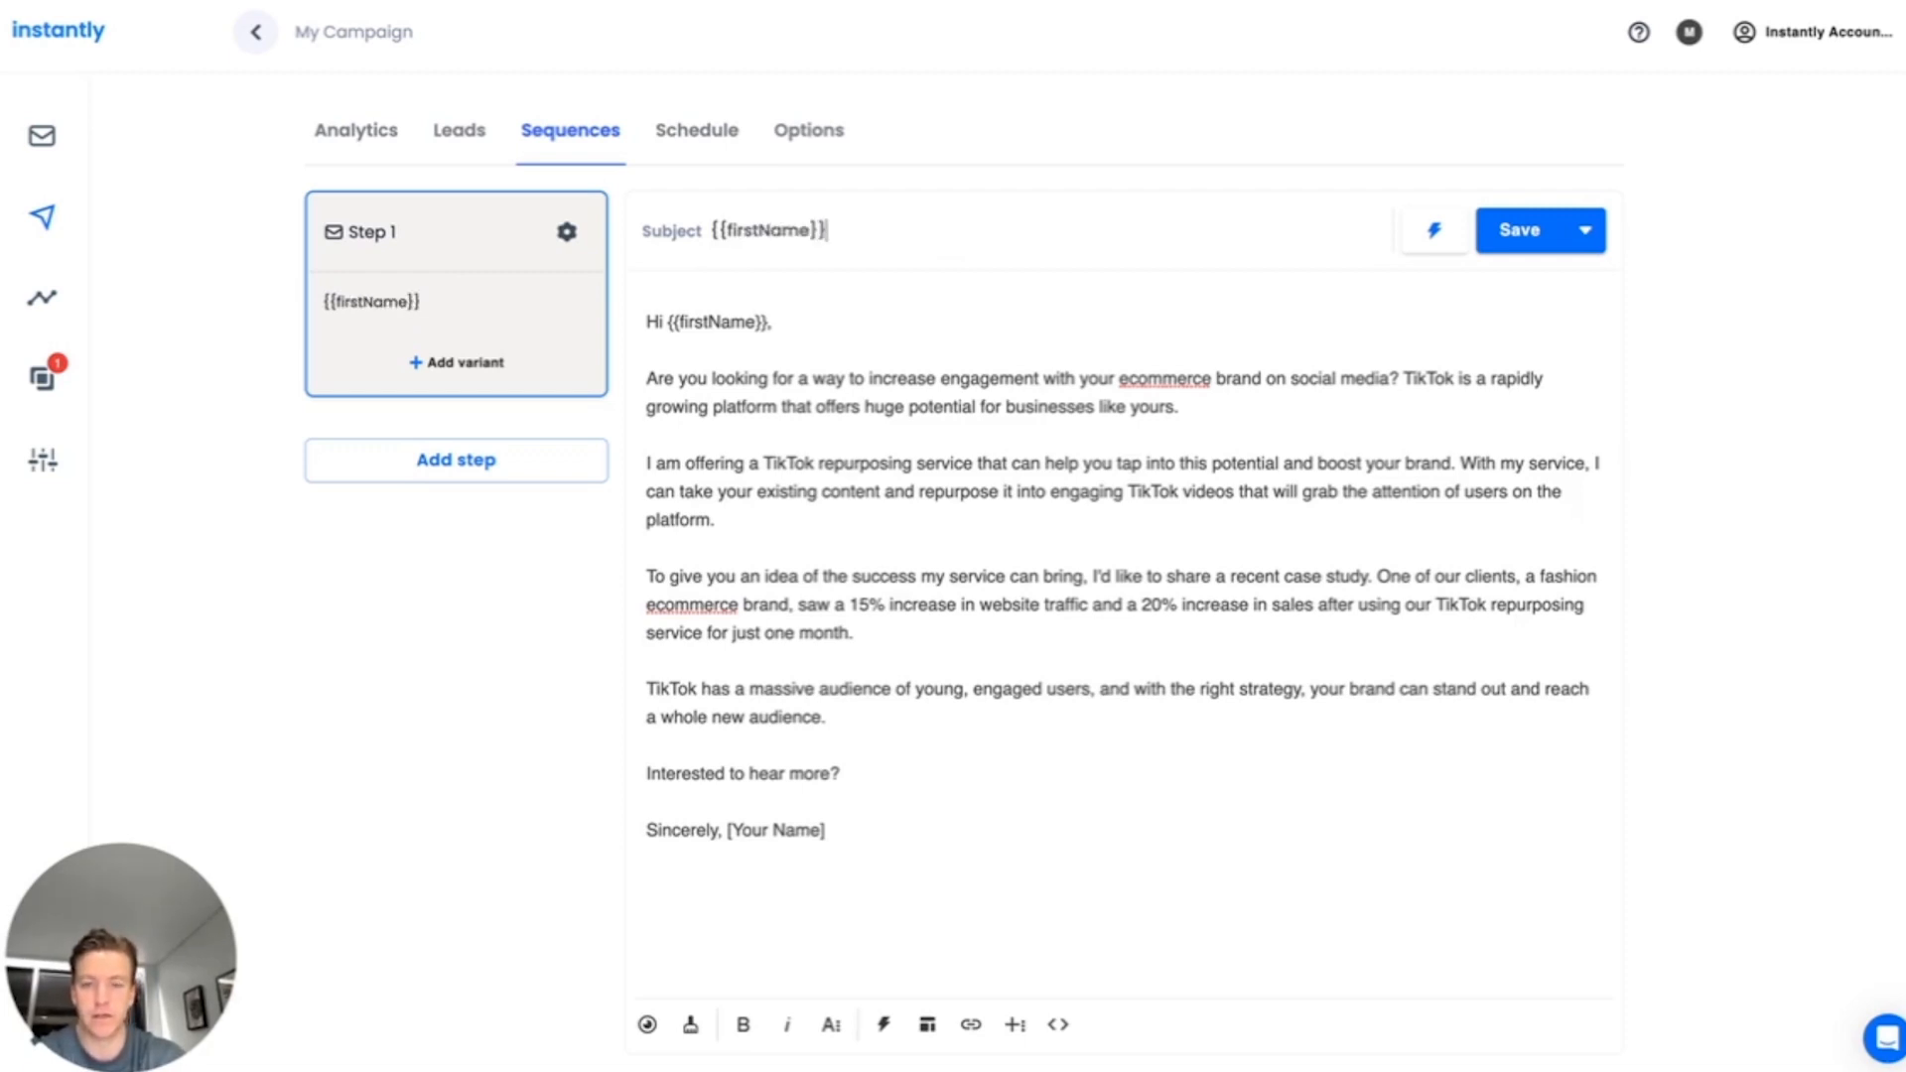
text(esiton)
key(BackSpace)
key(BackSpace)
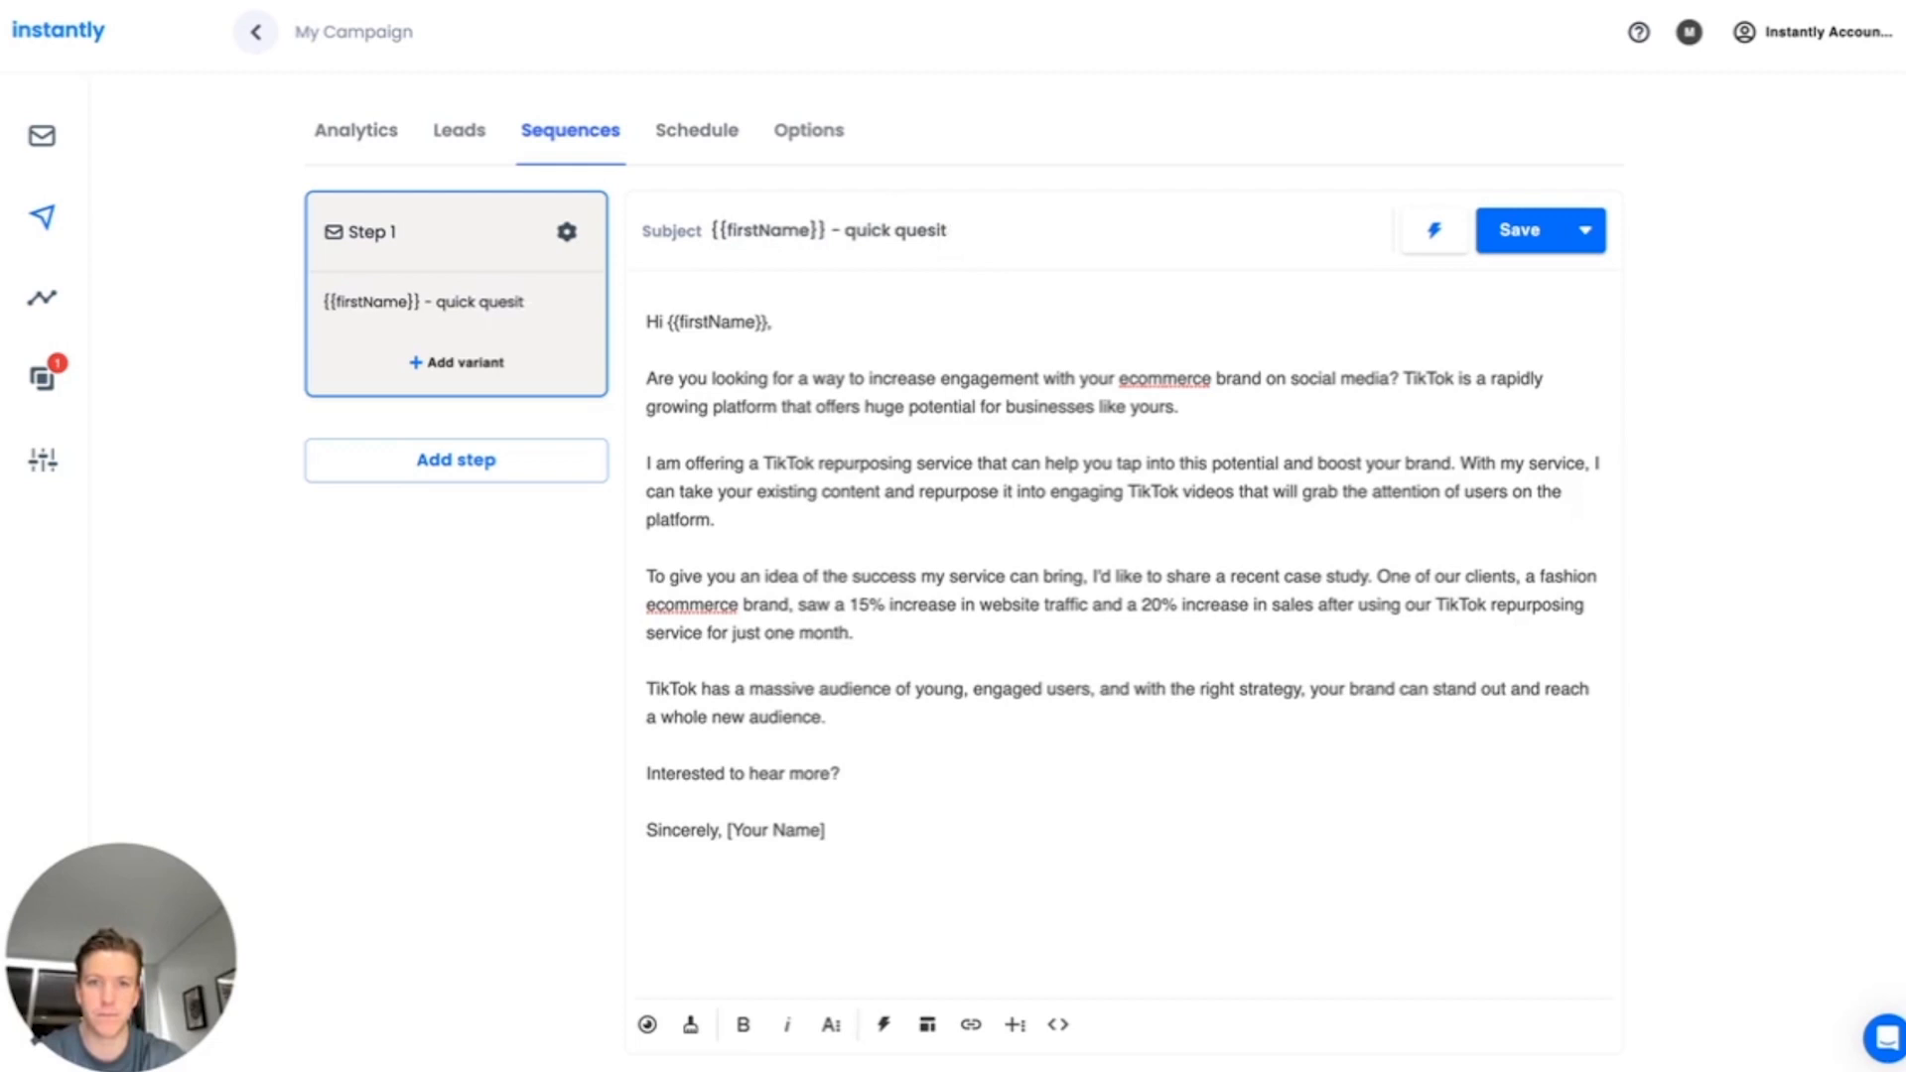
text(ion)
Try the alternative subject "{{firstName}} - tiktok?" for the Step 1 email
key(shift+ctrl+Left)
key(shift+ctrl+Left)
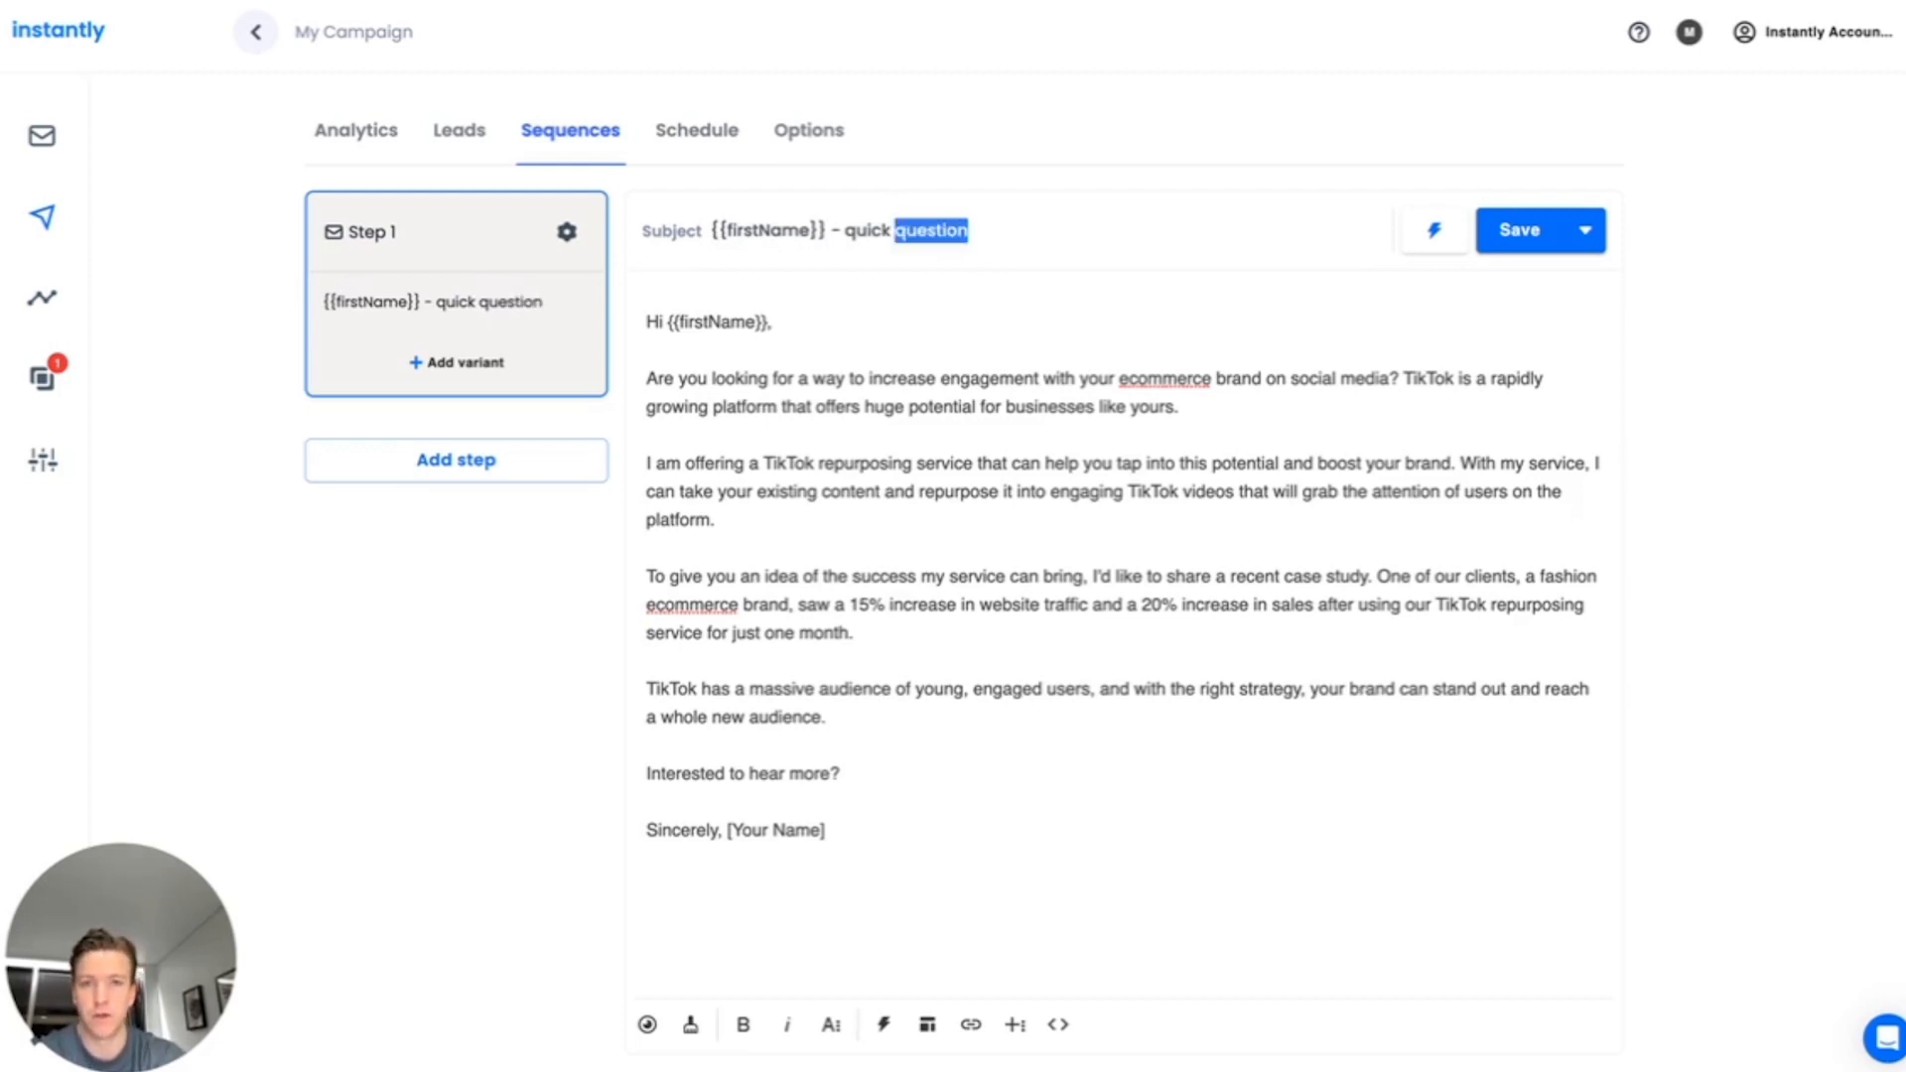
text(tiktok?)
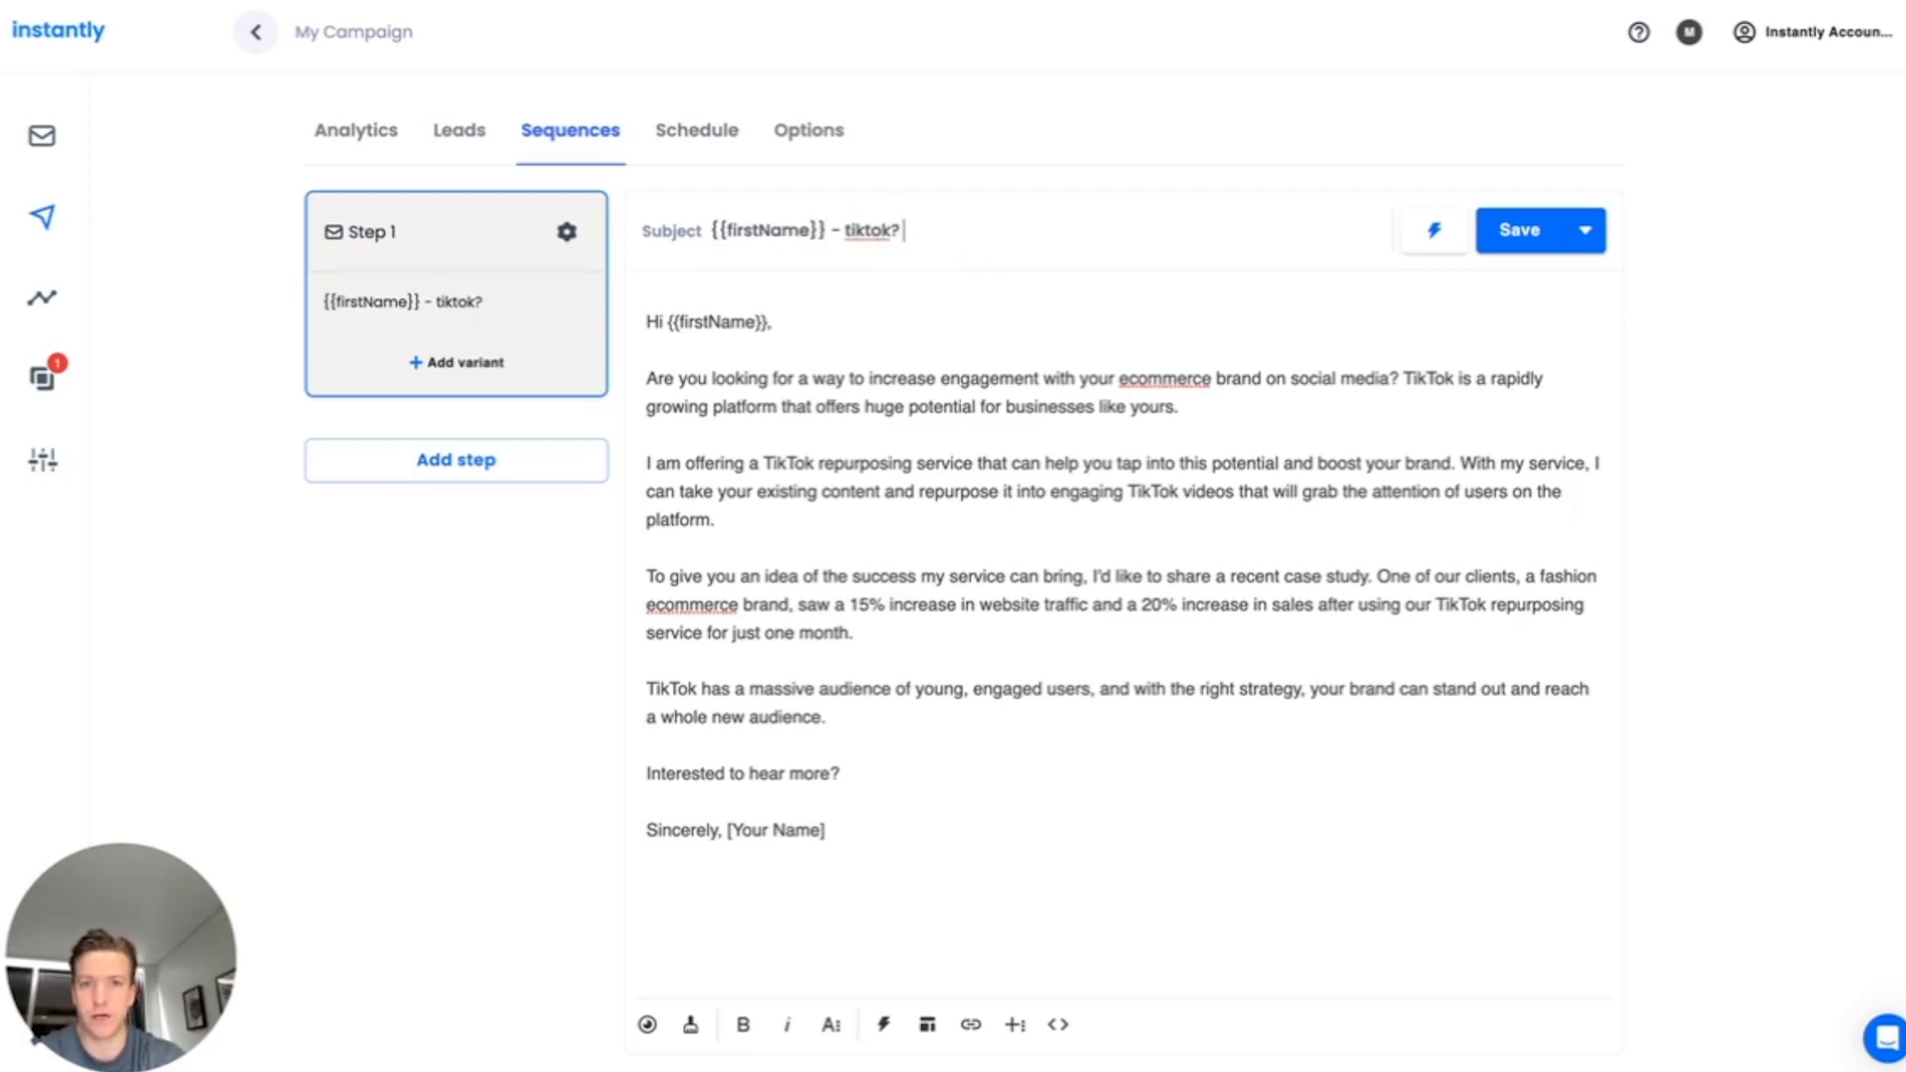
Change the subject's ending back to "quick question" and save the Step 1 email
key(shift+Left)
key(shift+ctrl+Left)
text(quick question)
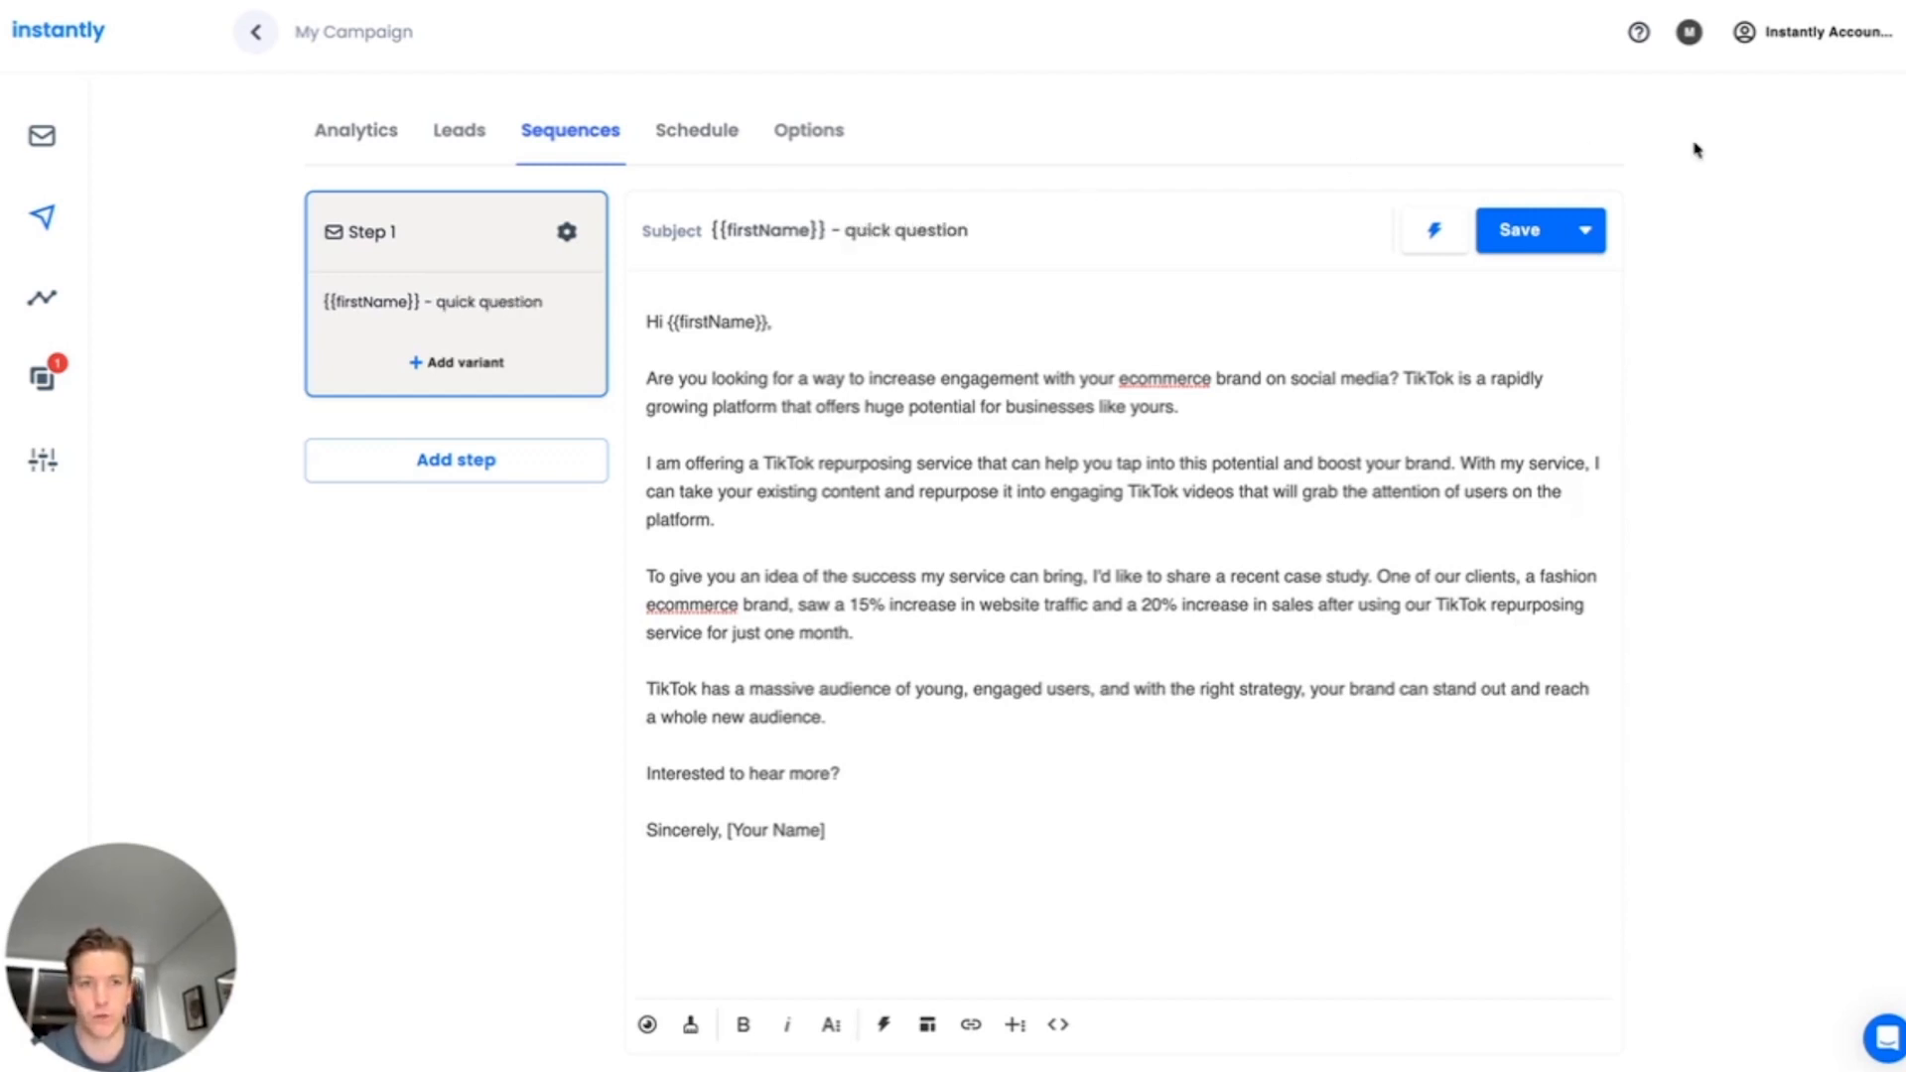
click(1517, 236)
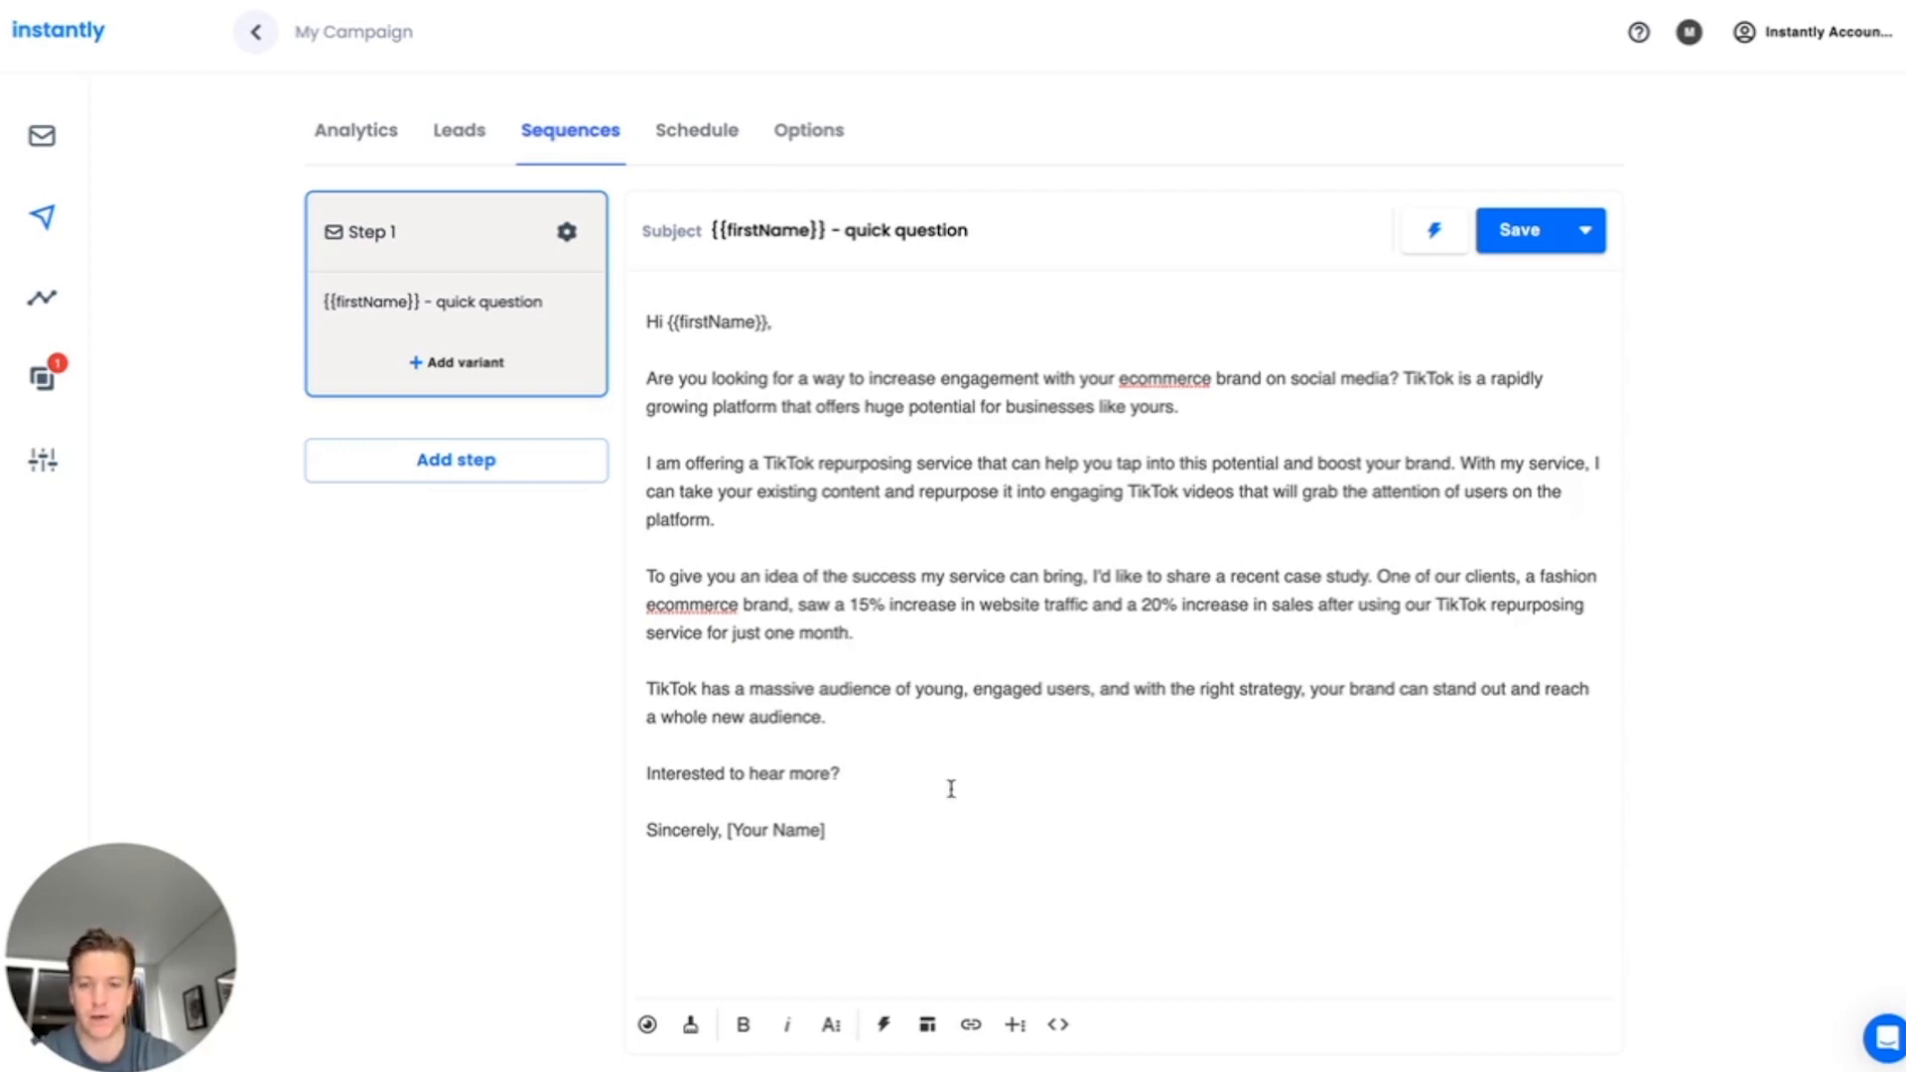
Browse the email template library, previewing lead generation templates and the marketing templates such as Helping Fashion Ecom Stores
click(928, 1026)
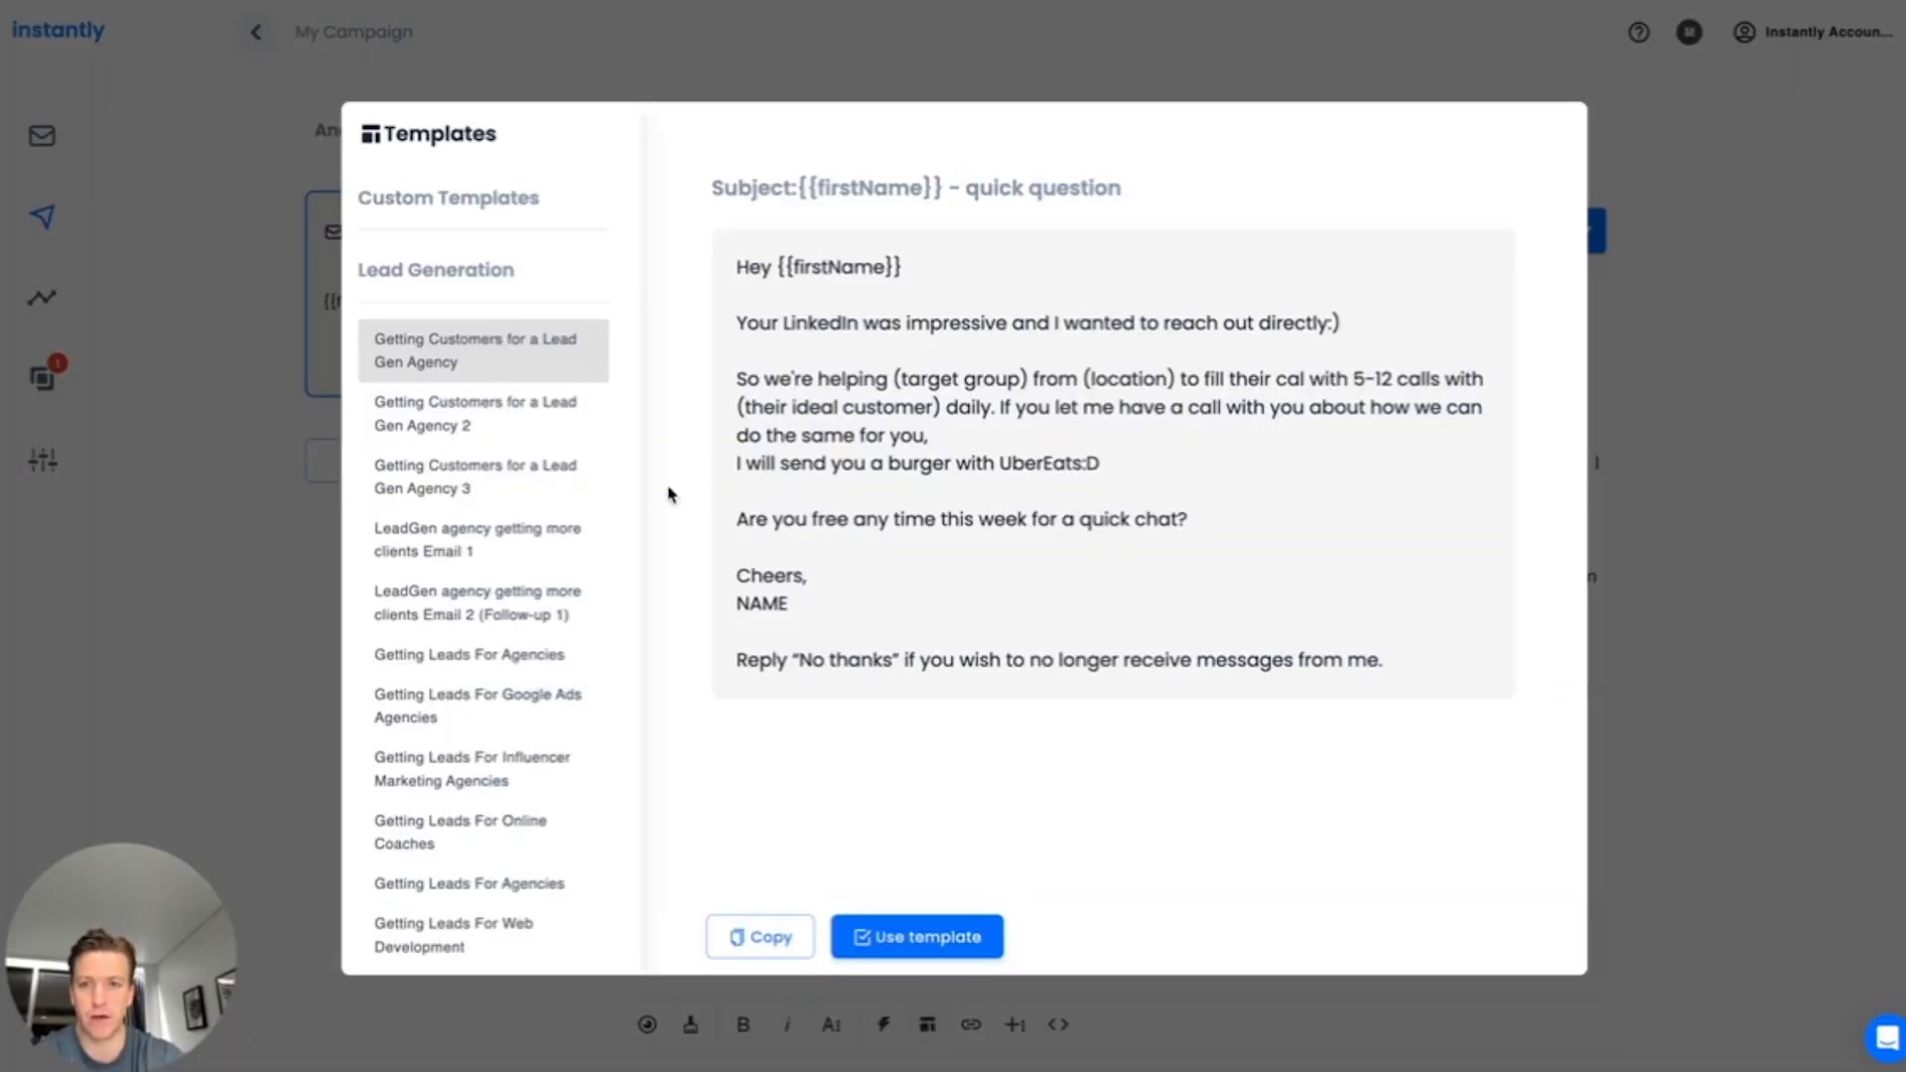
click(475, 427)
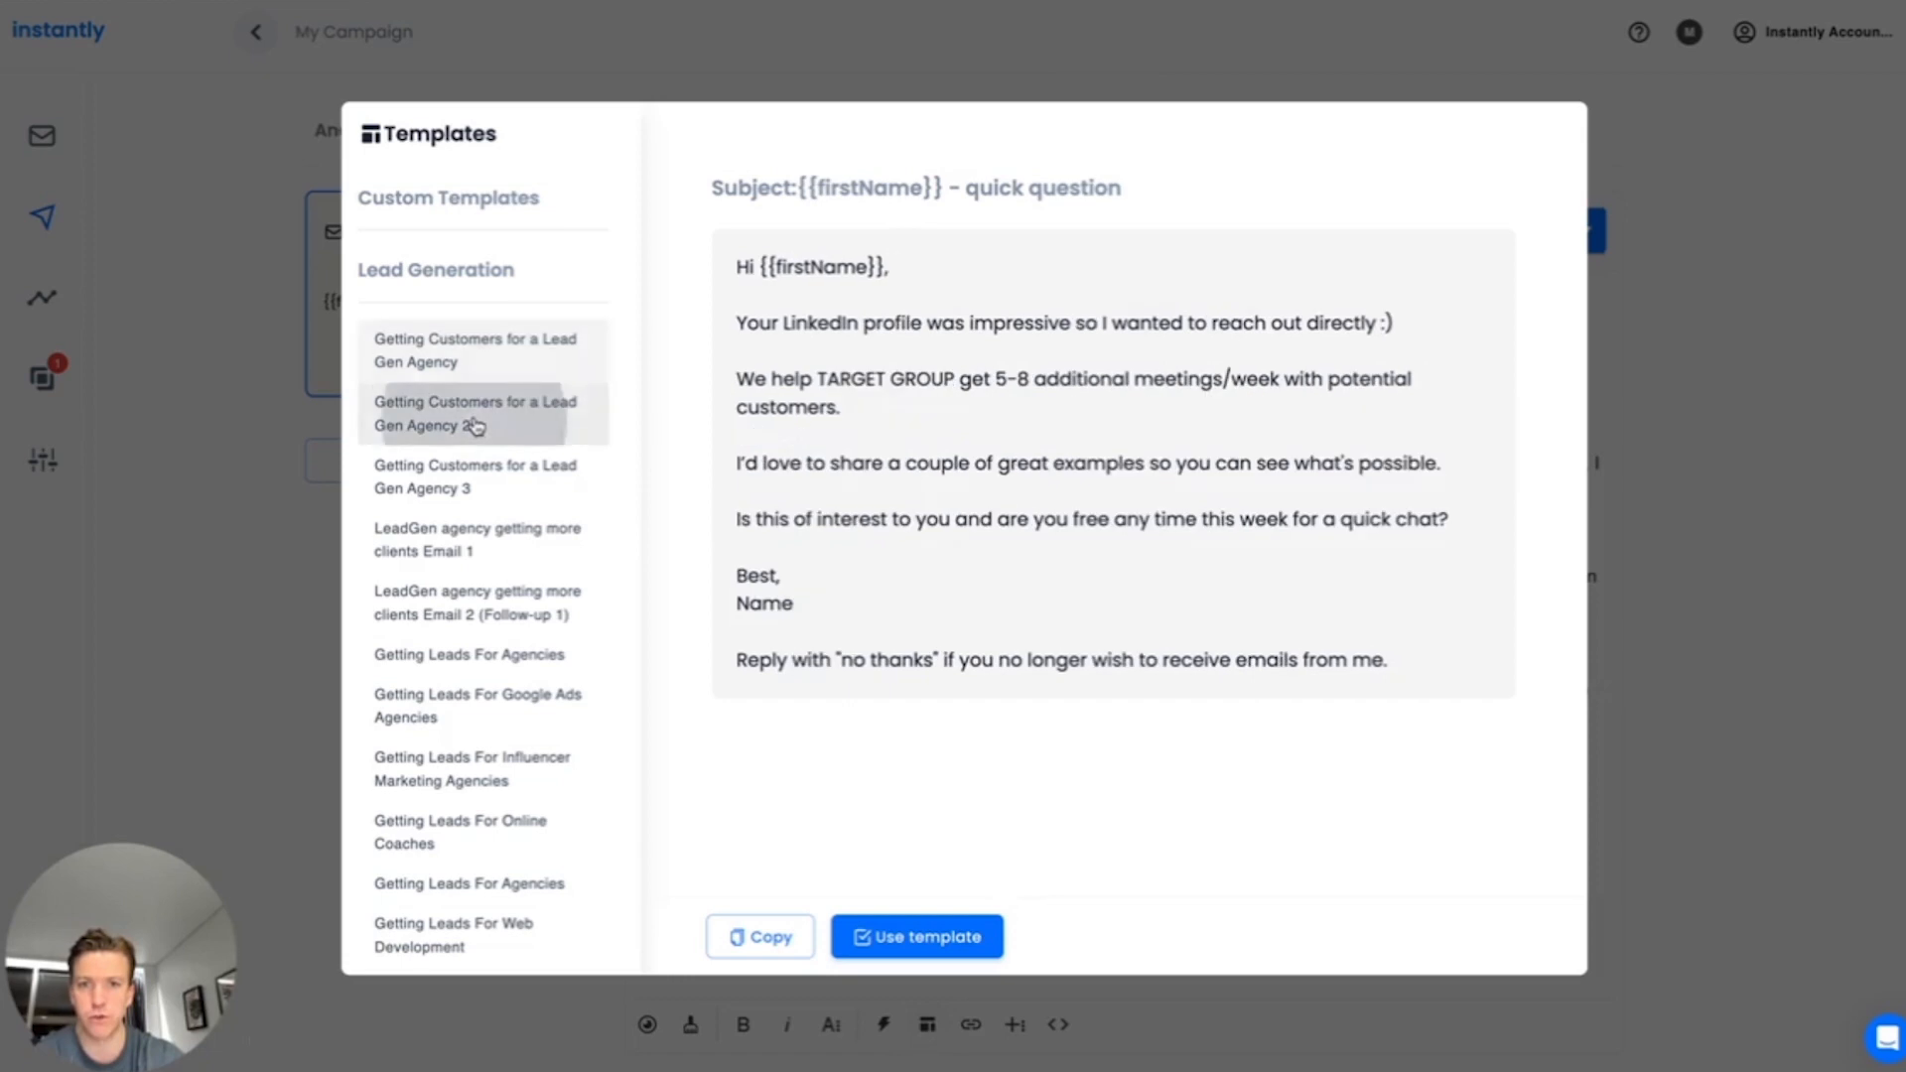
click(485, 517)
scroll(486, 517, down, 10)
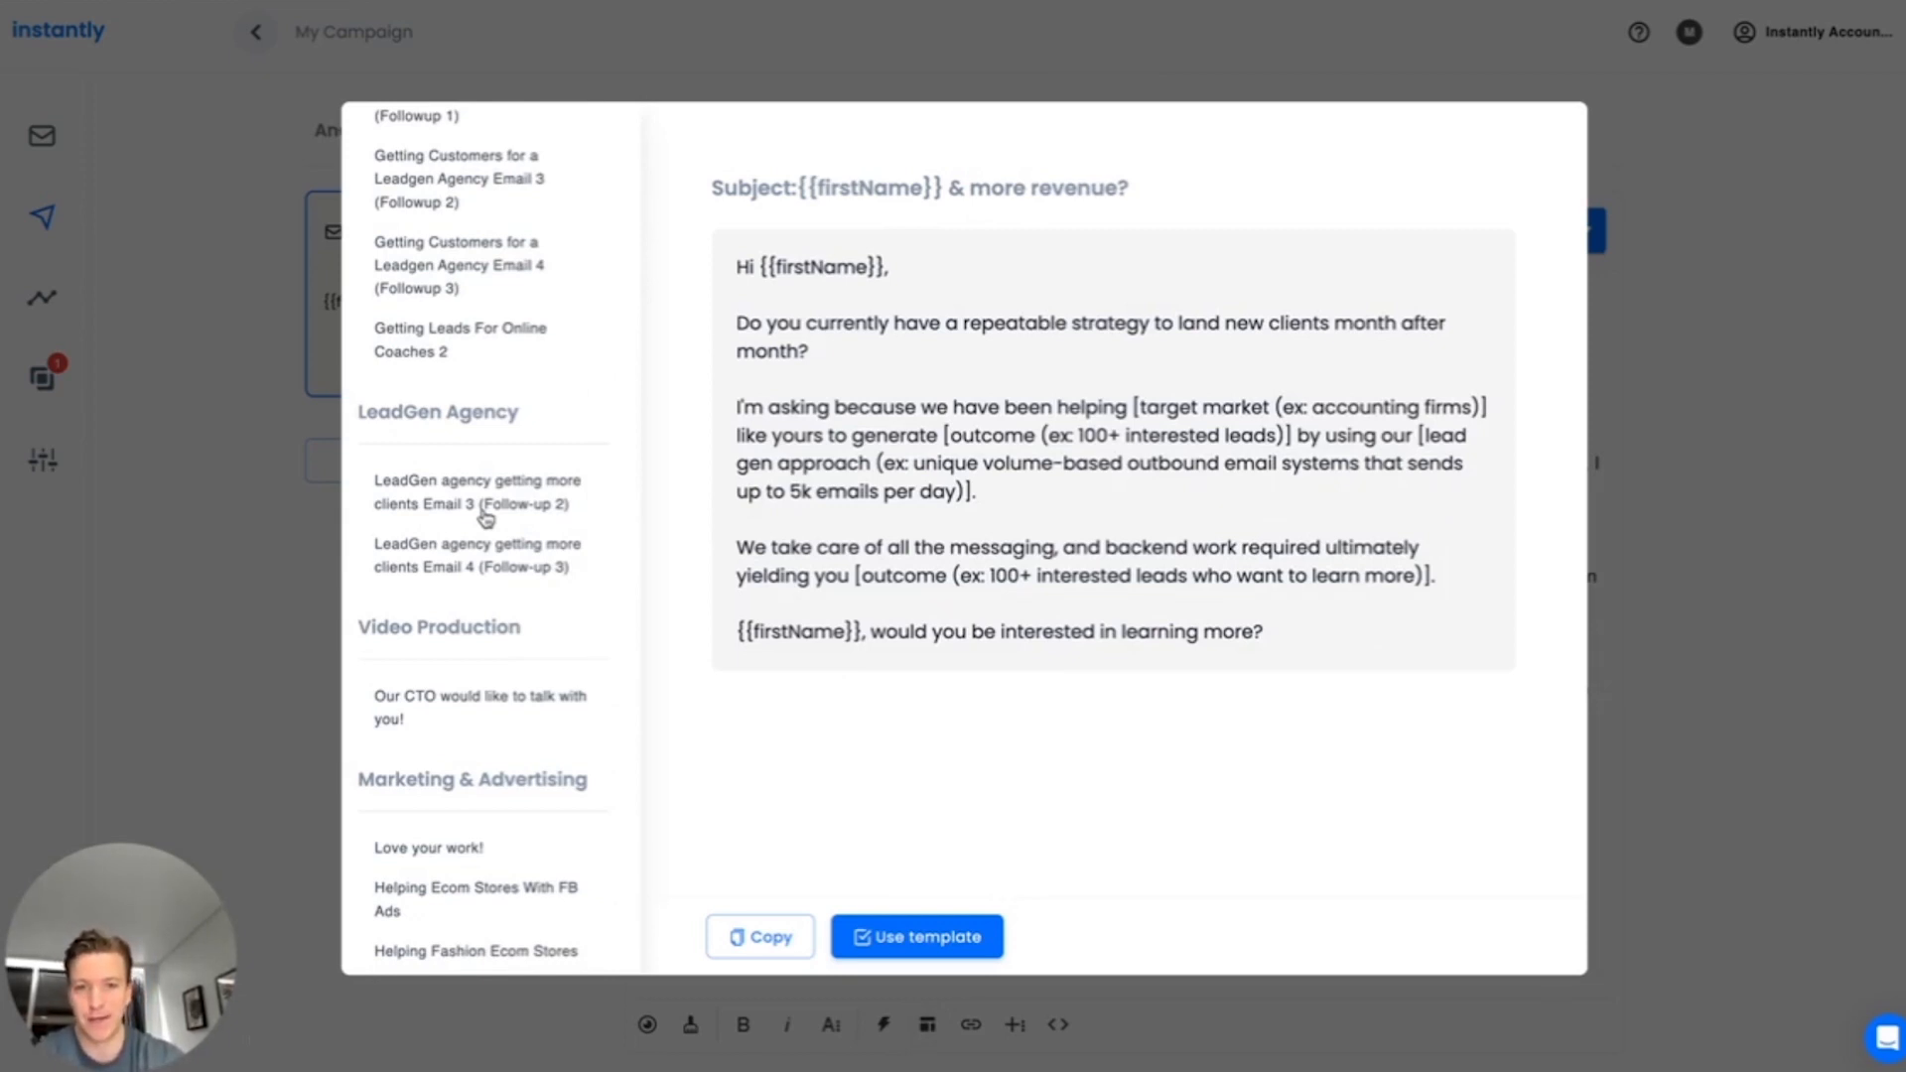
scroll(486, 517, down, 3)
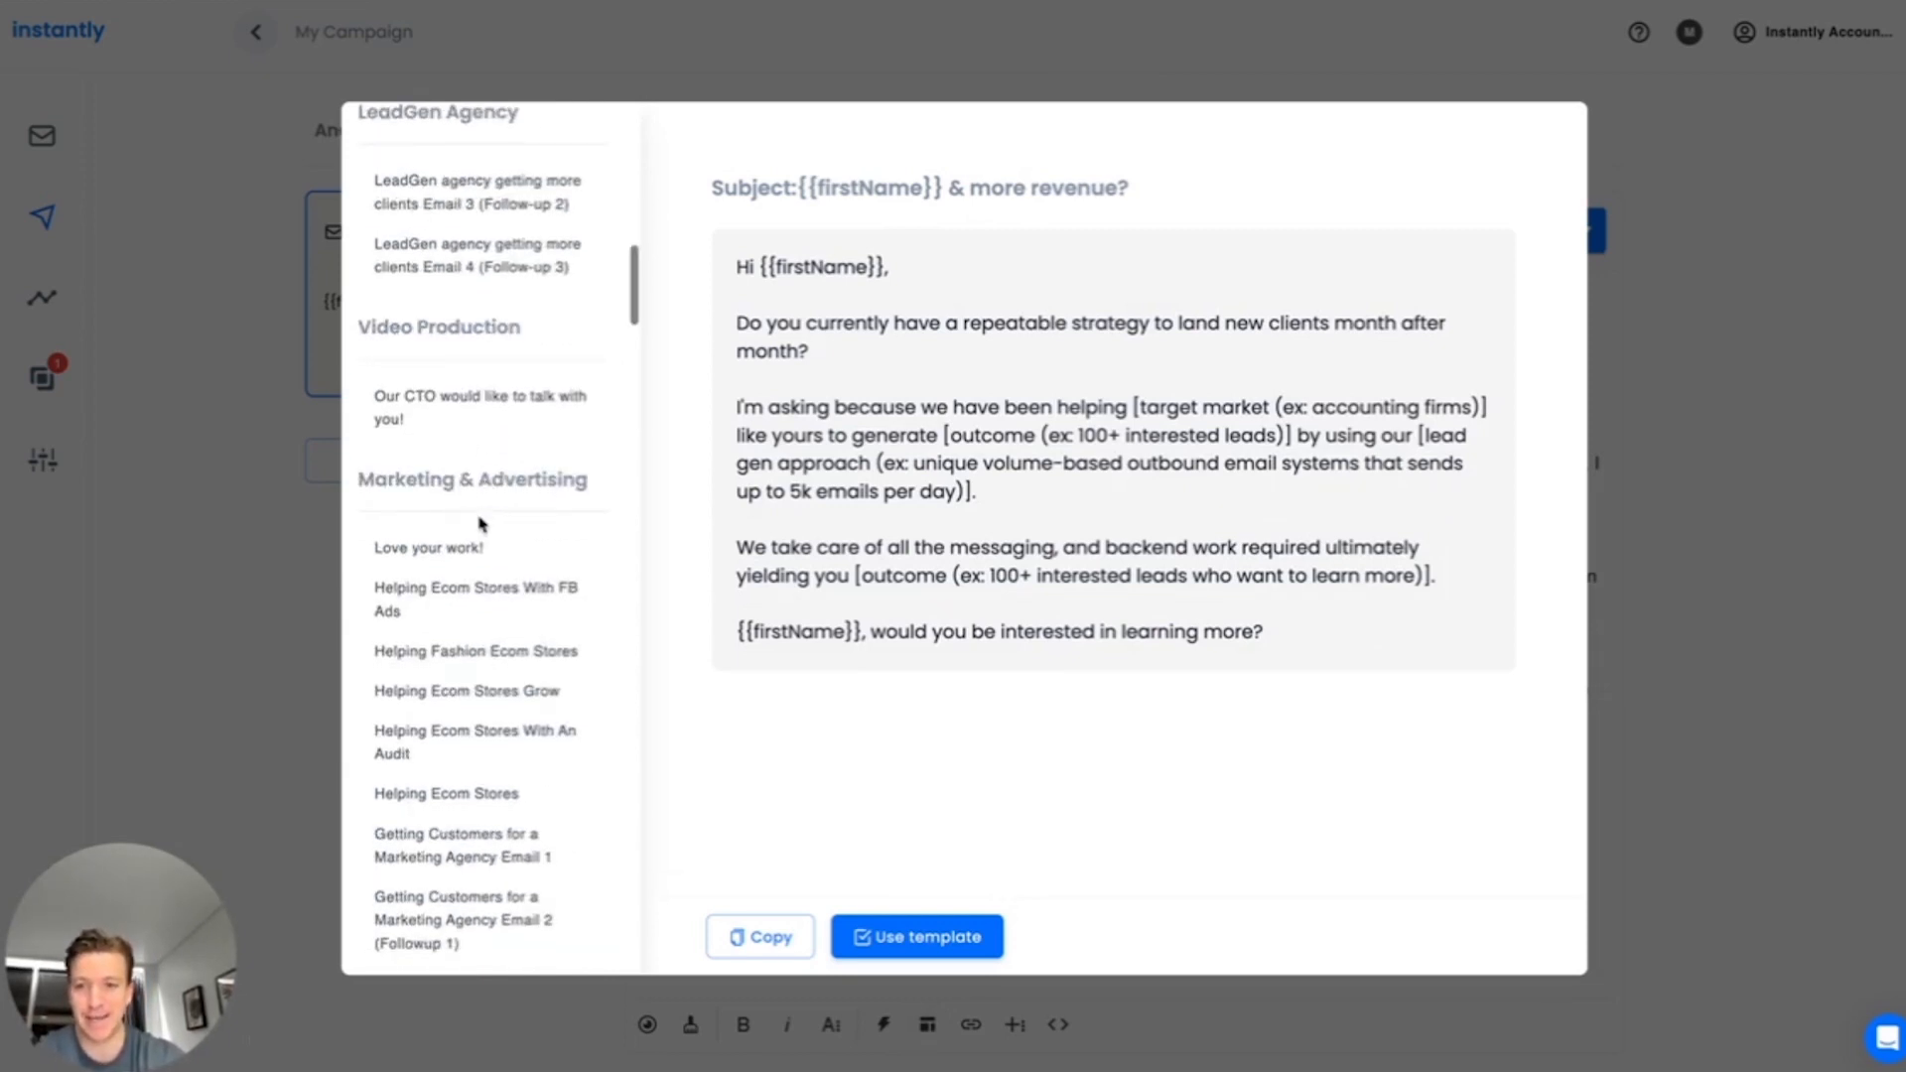
click(422, 547)
click(476, 645)
scroll(480, 641, down, 5)
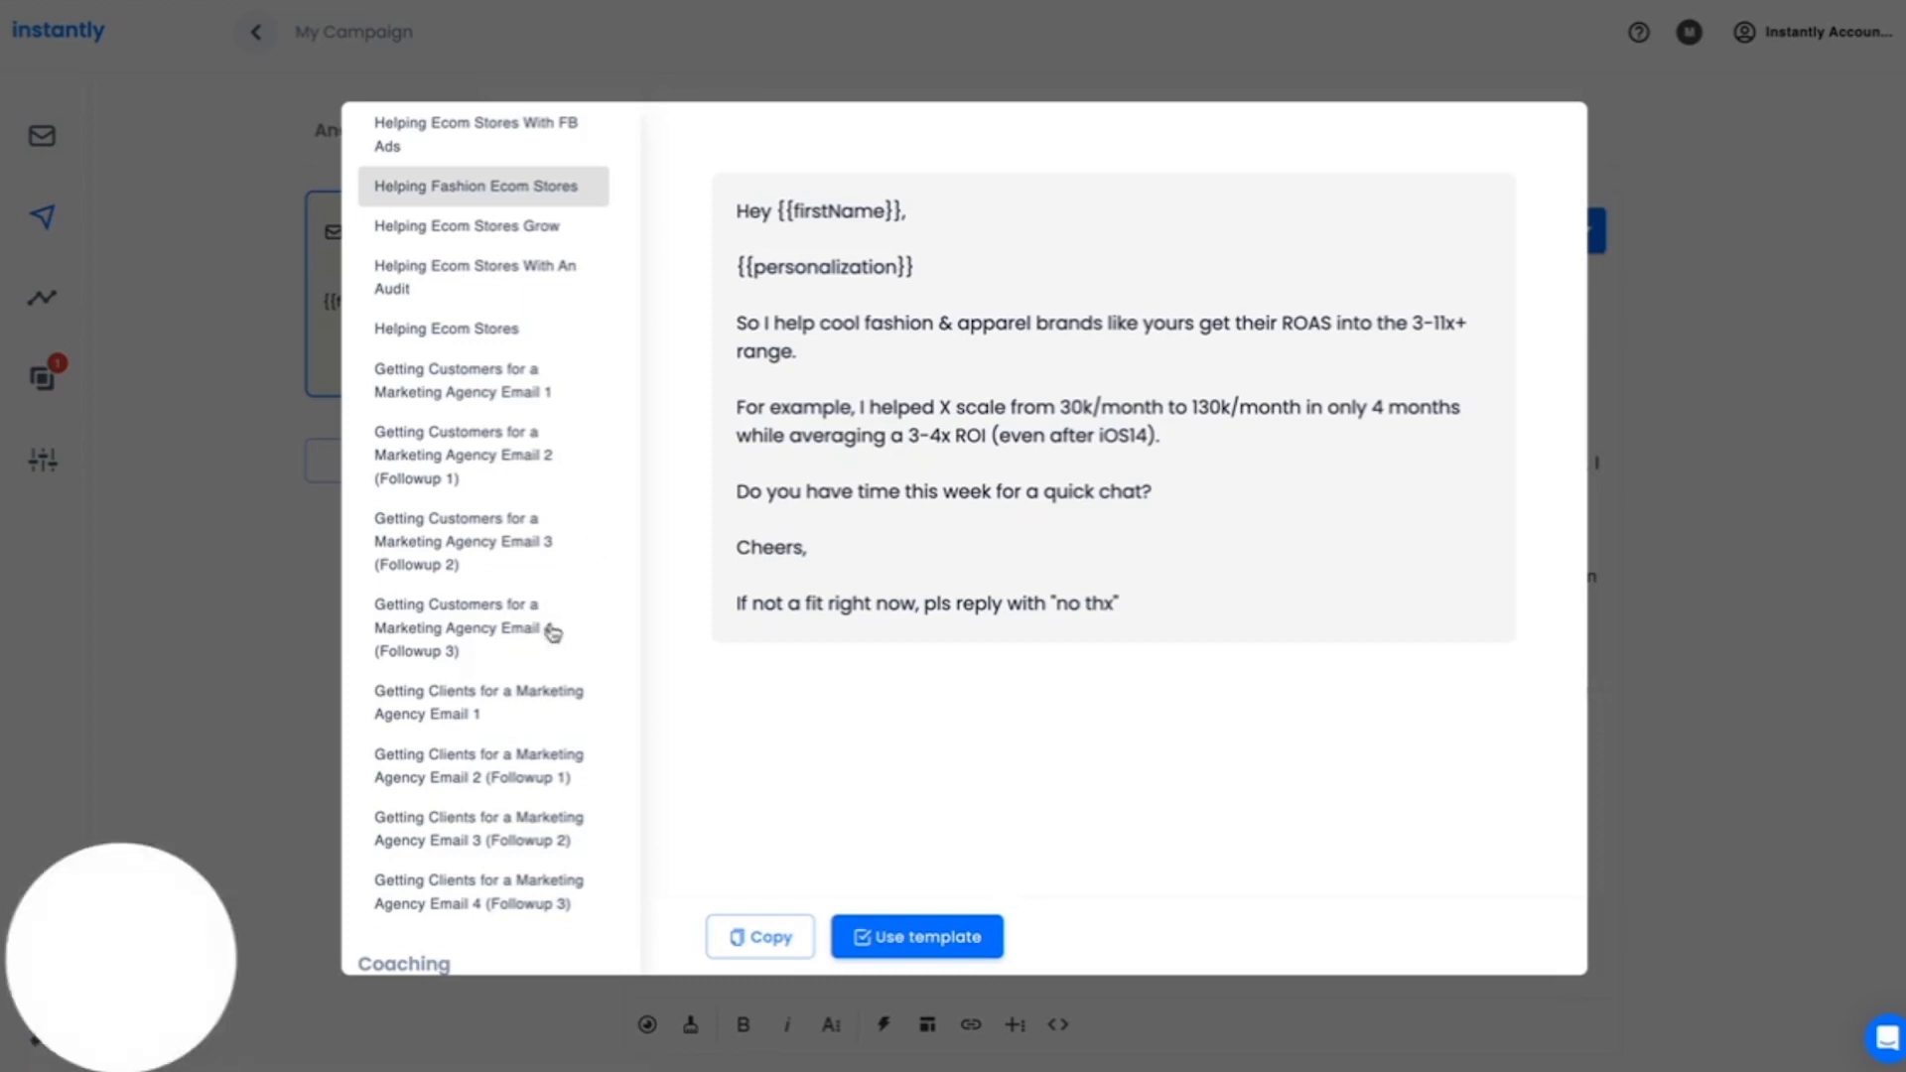
scroll(549, 629, down, 3)
scroll(553, 631, down, 7)
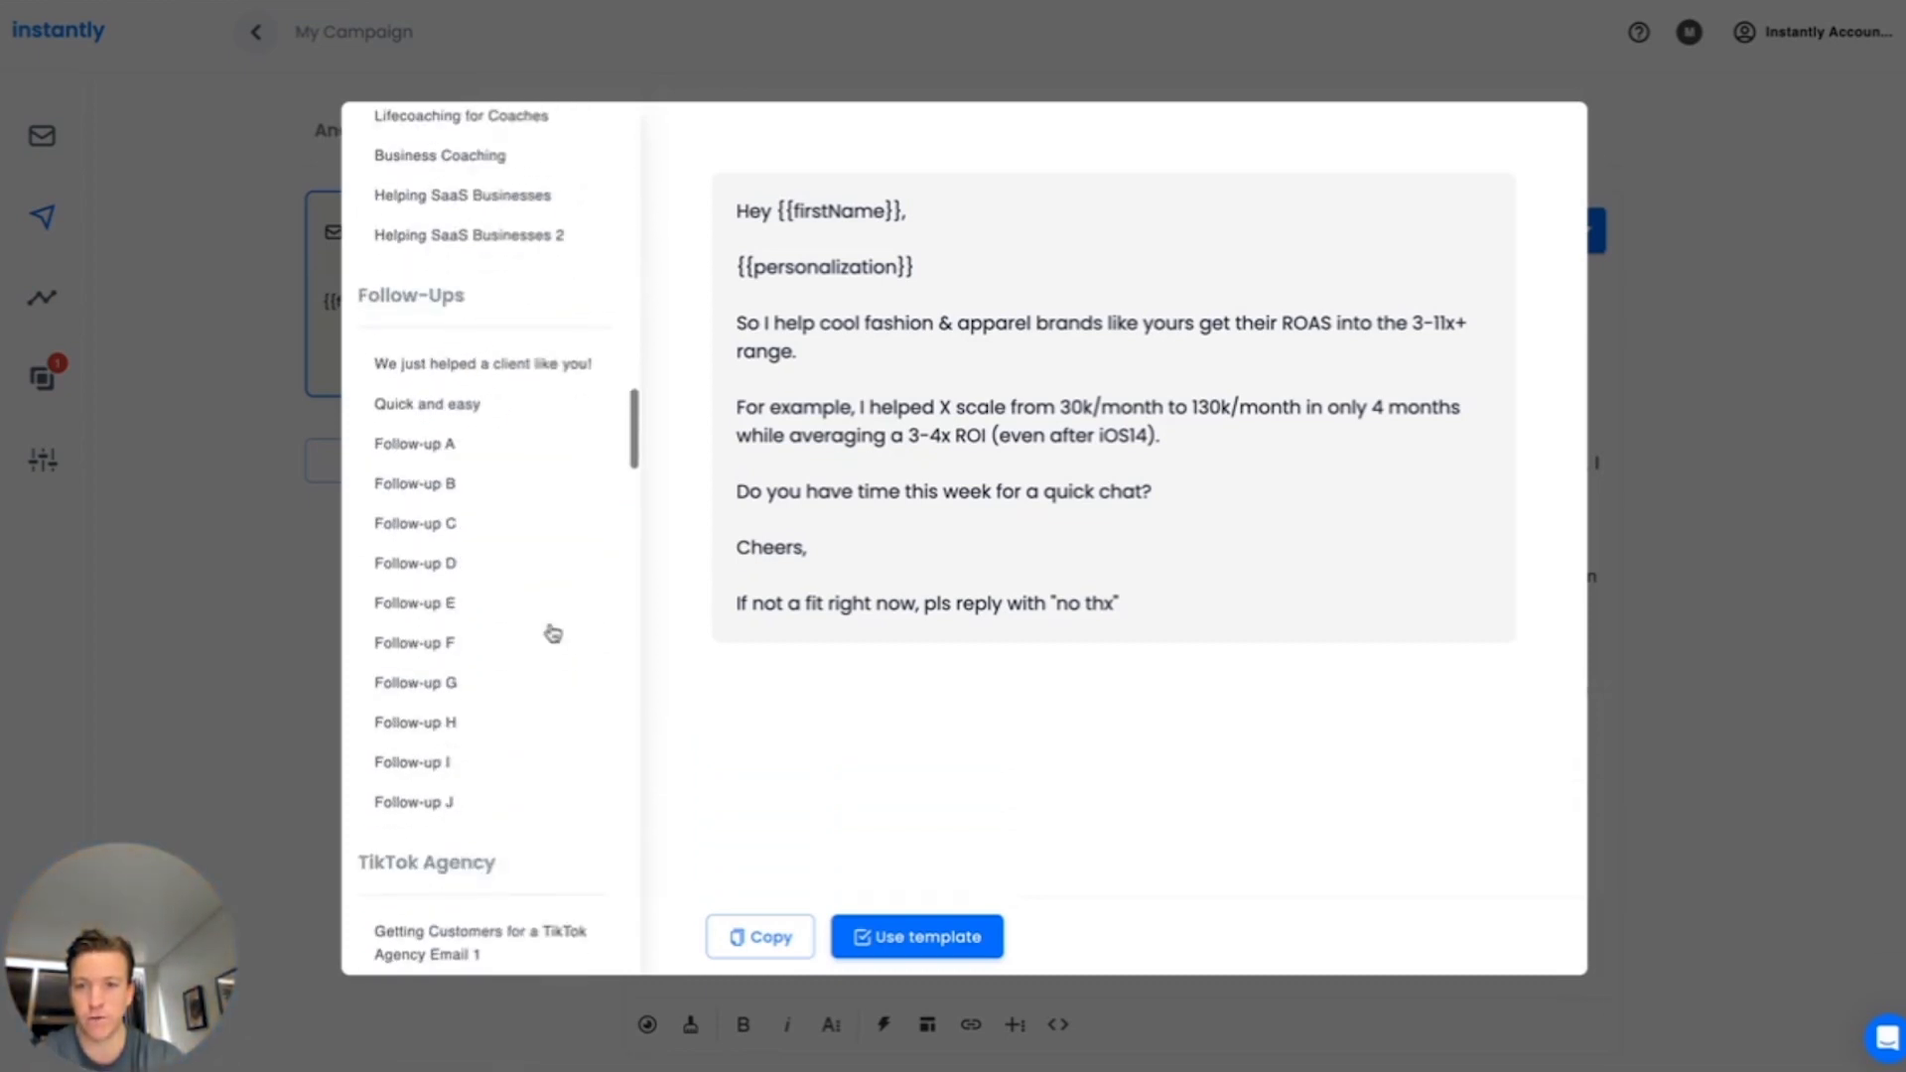
Preview several Follow-Ups templates and apply the Follow-up H template to the Step 1 email
click(441, 483)
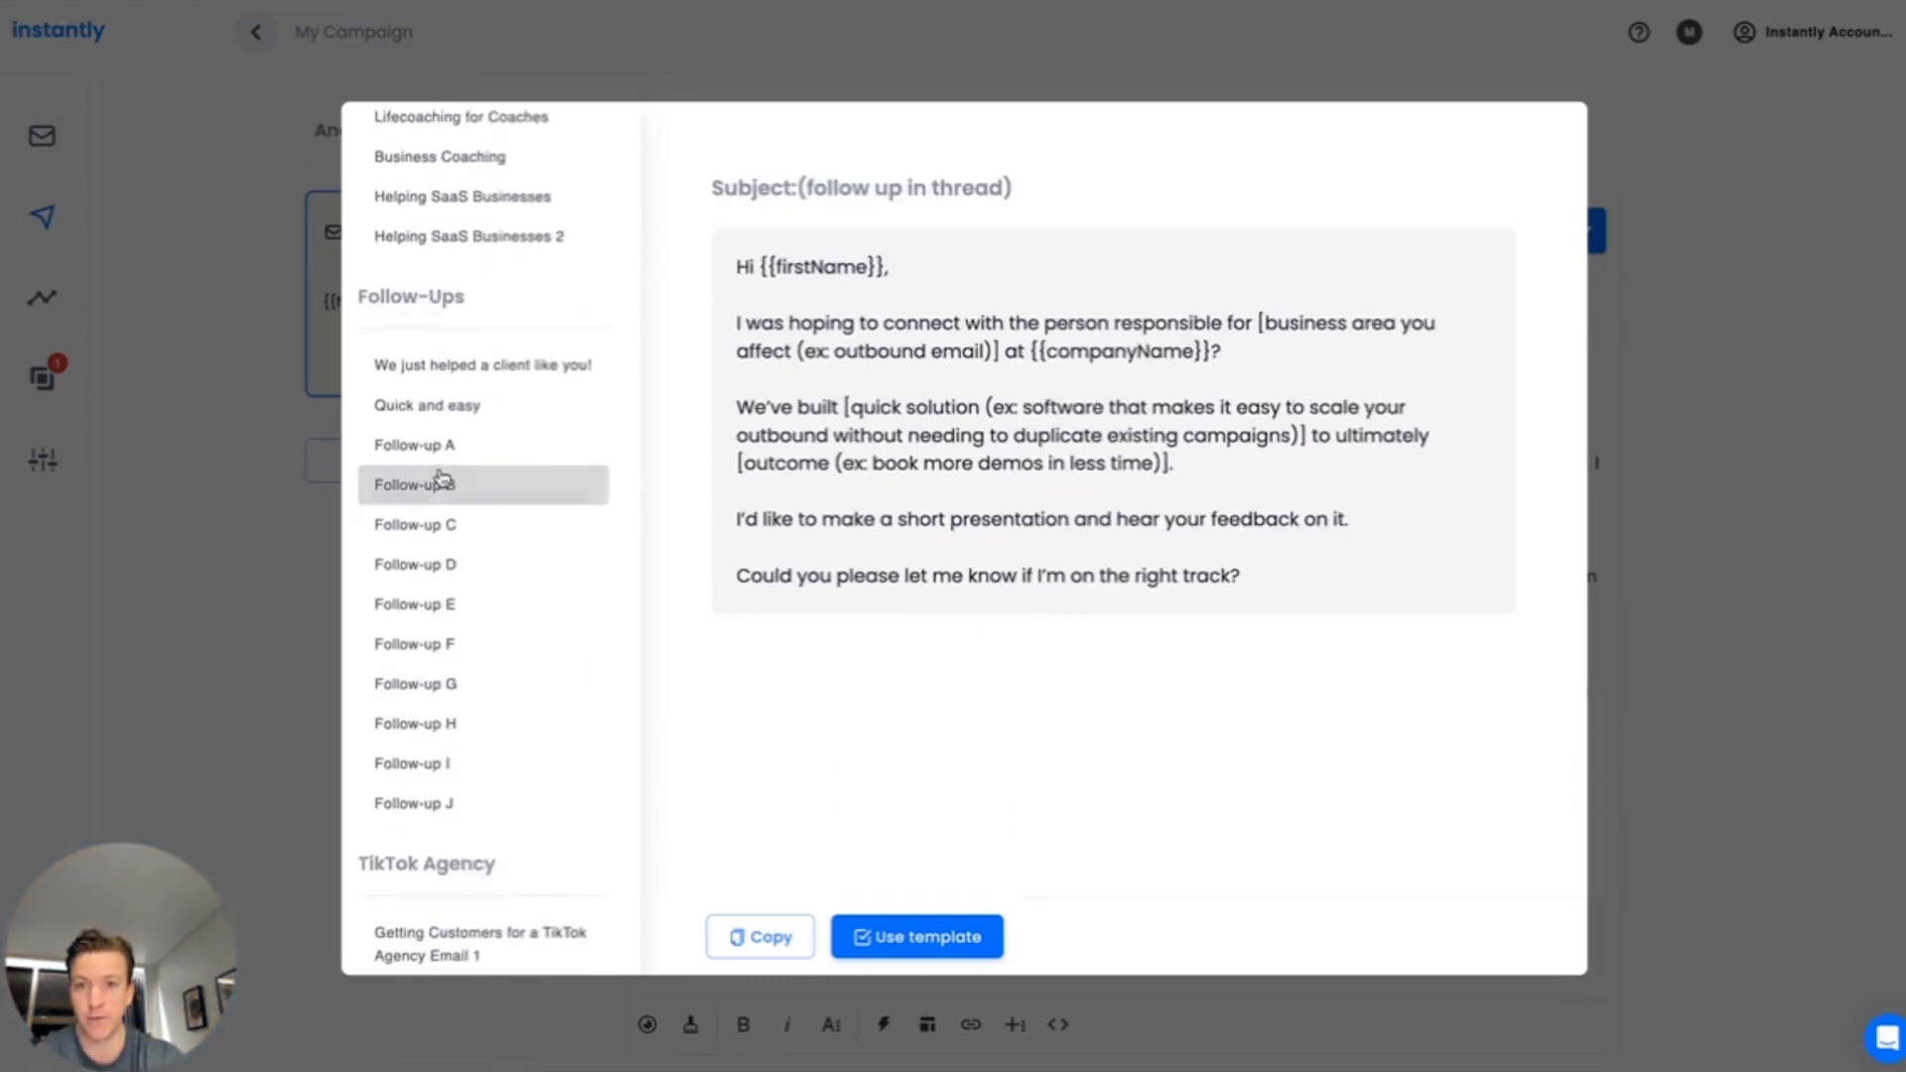
click(458, 538)
click(461, 573)
click(453, 528)
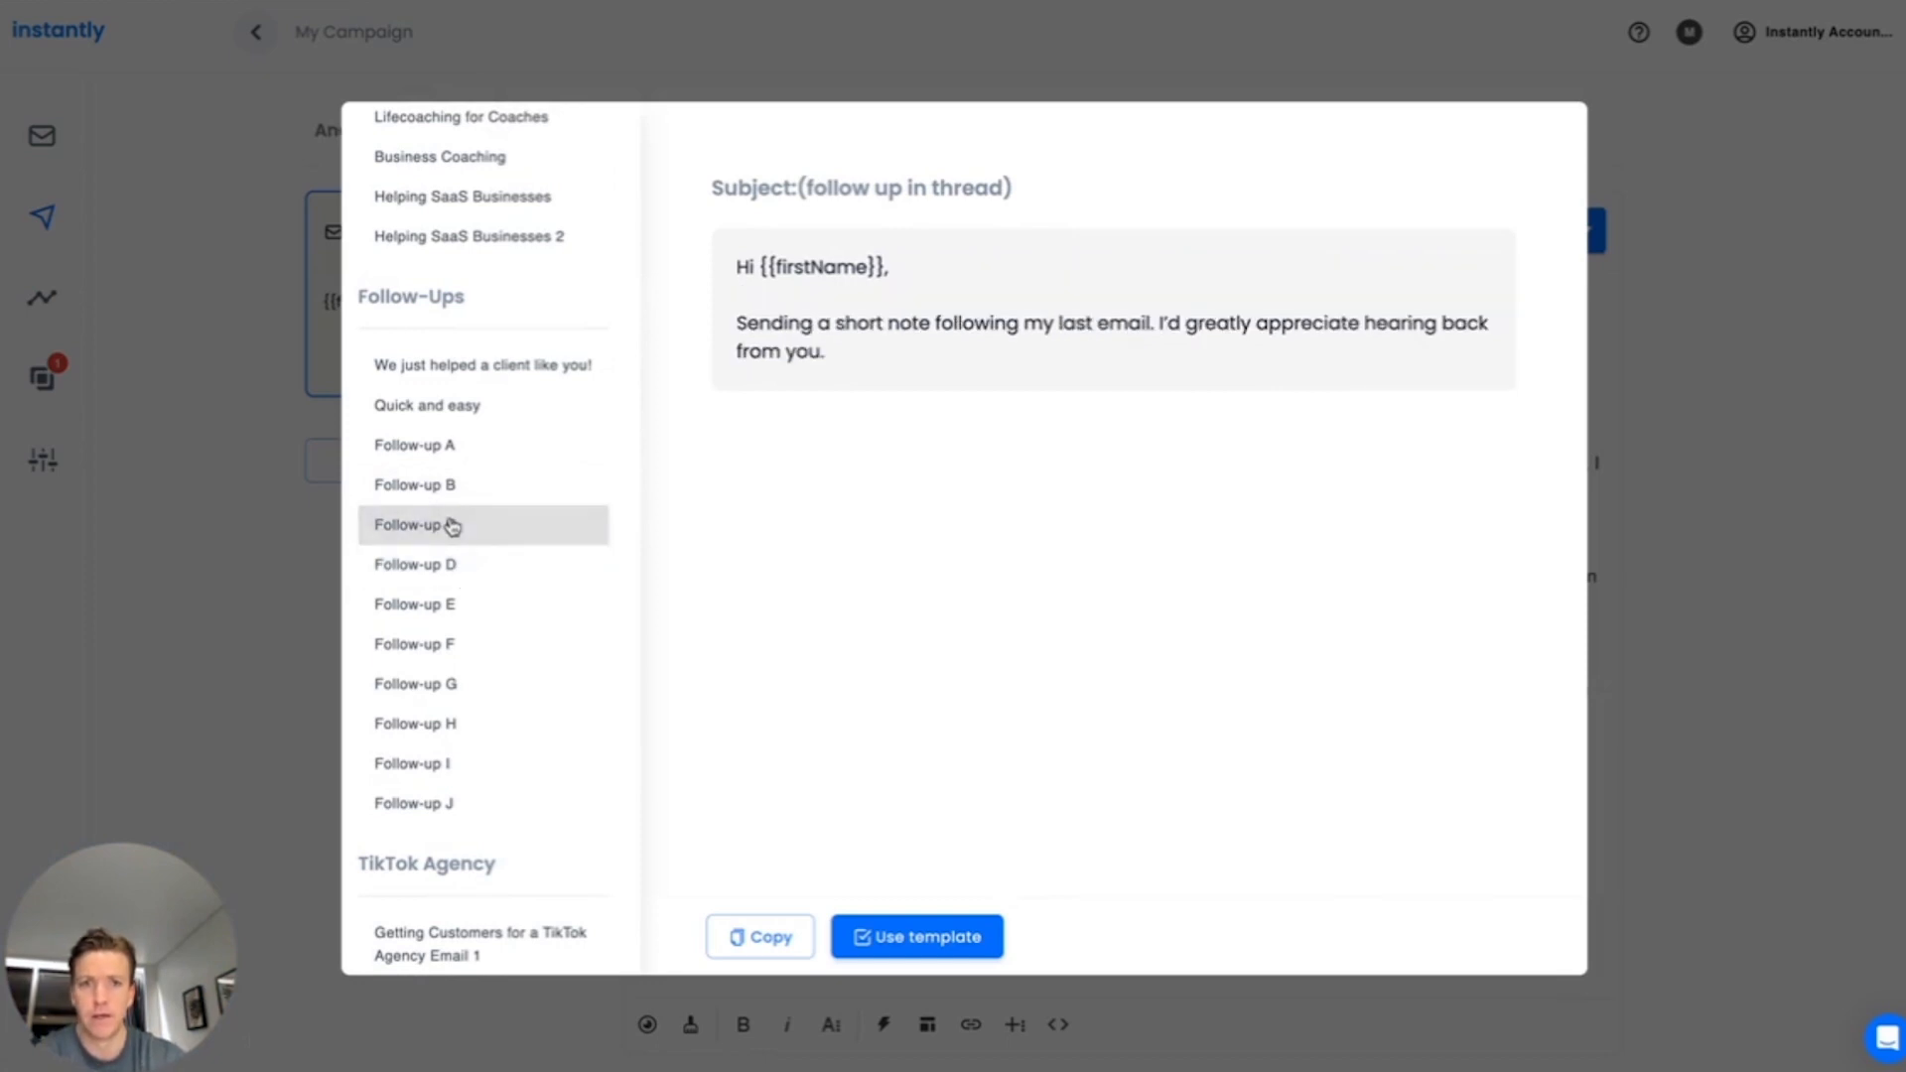
click(498, 578)
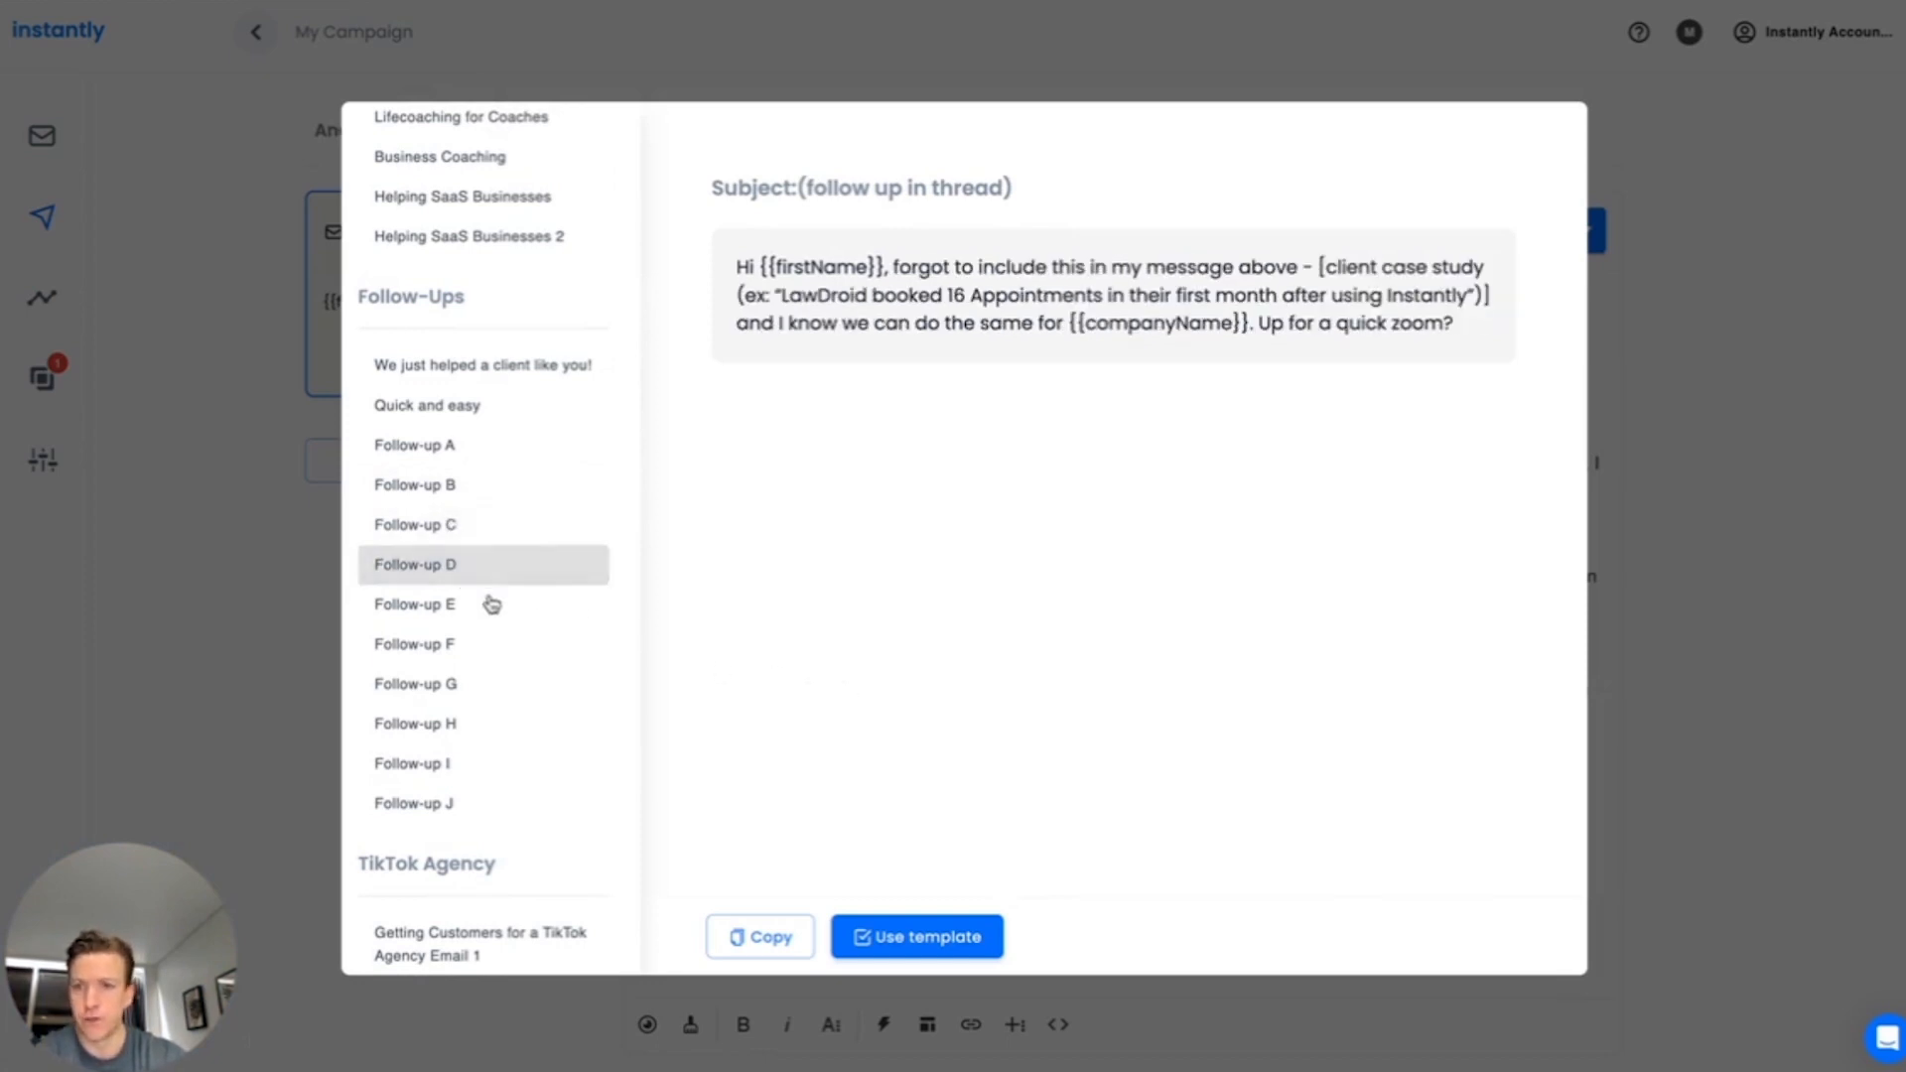
click(493, 605)
click(493, 645)
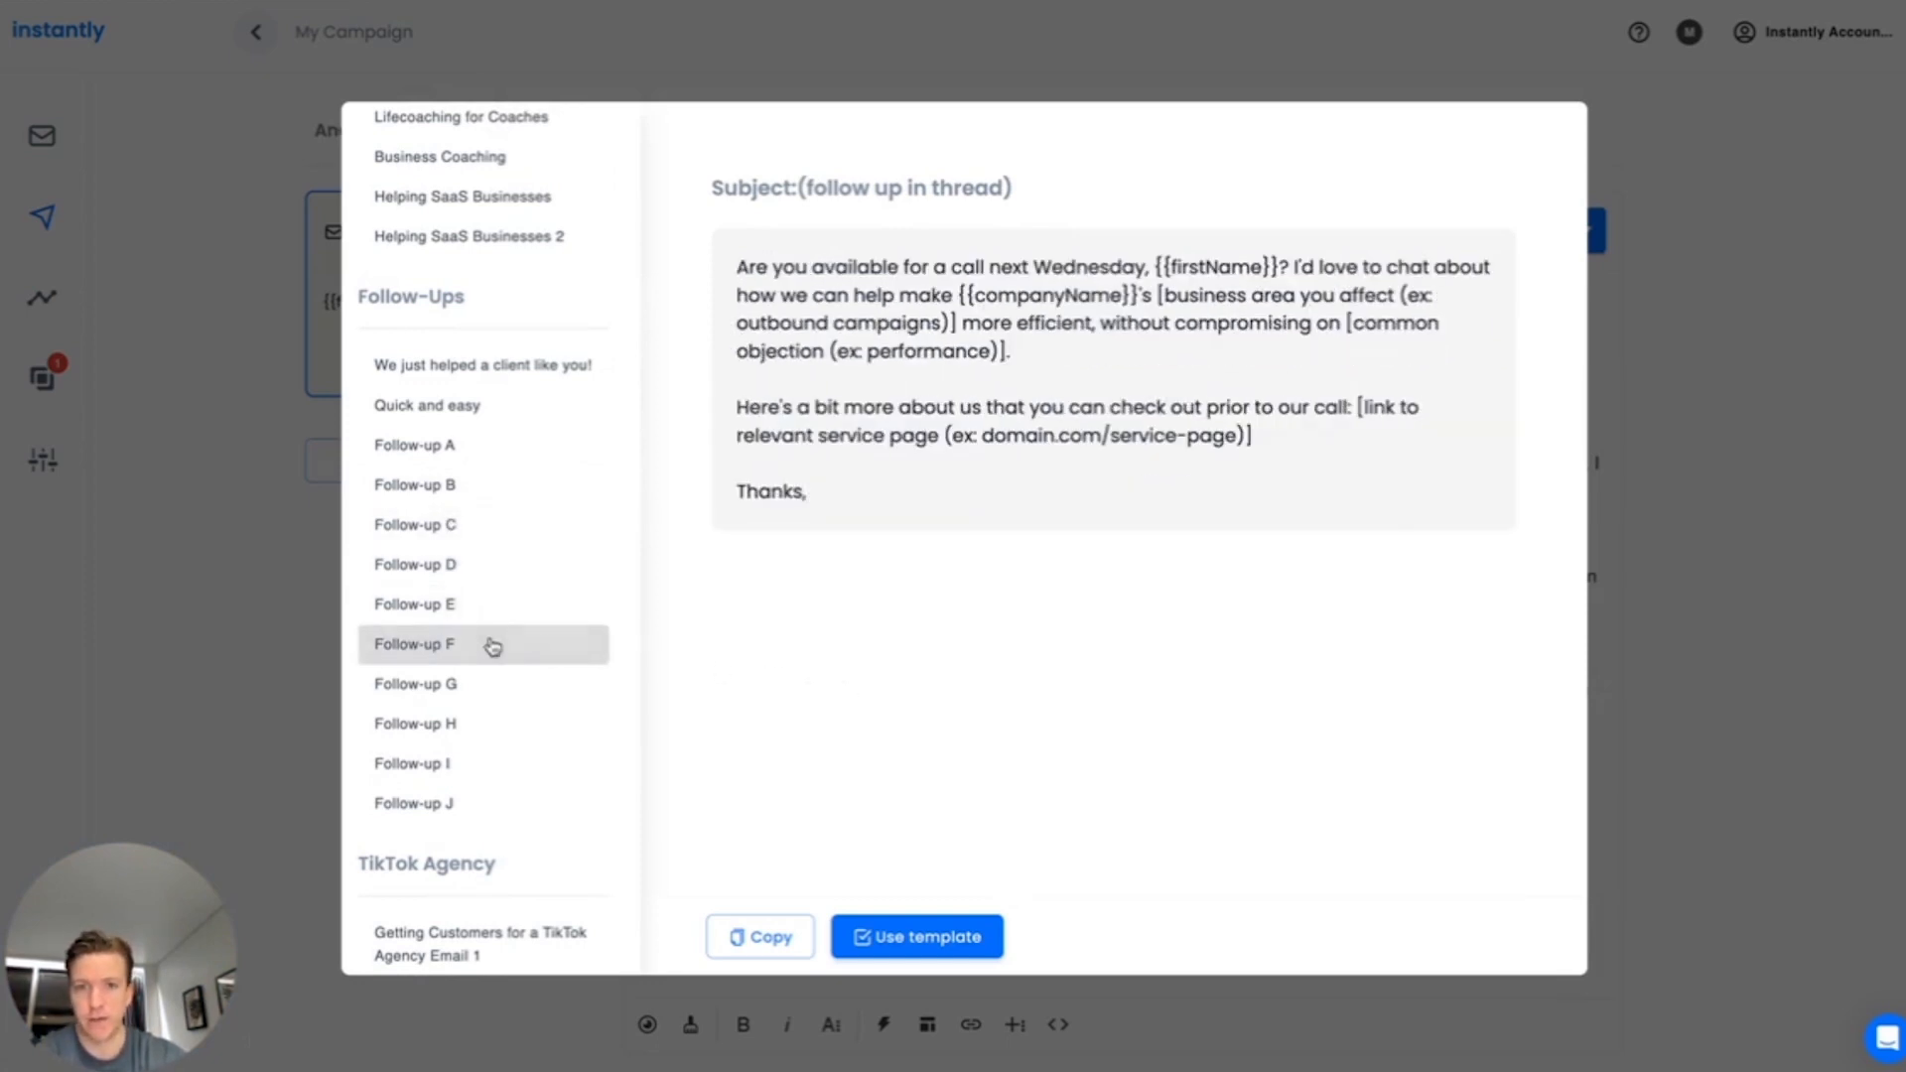
click(495, 725)
click(477, 773)
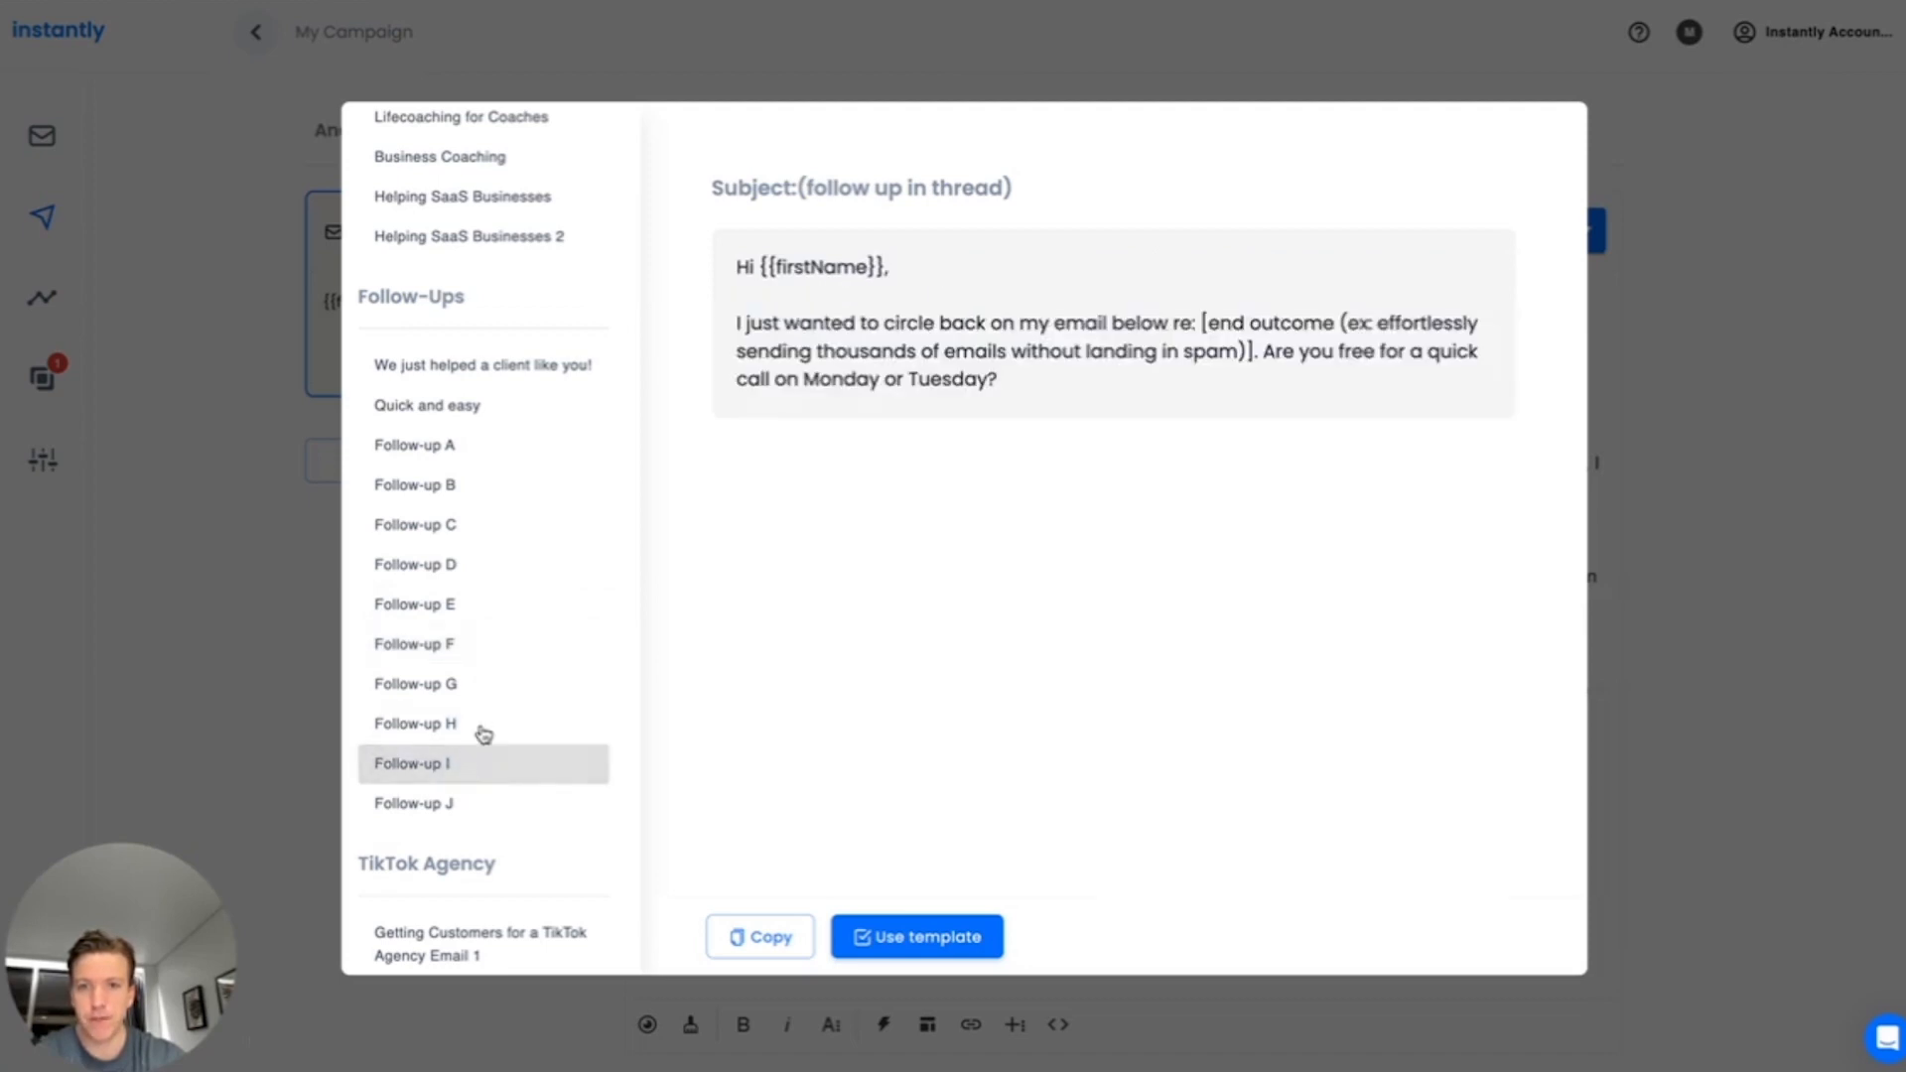
click(481, 731)
click(931, 945)
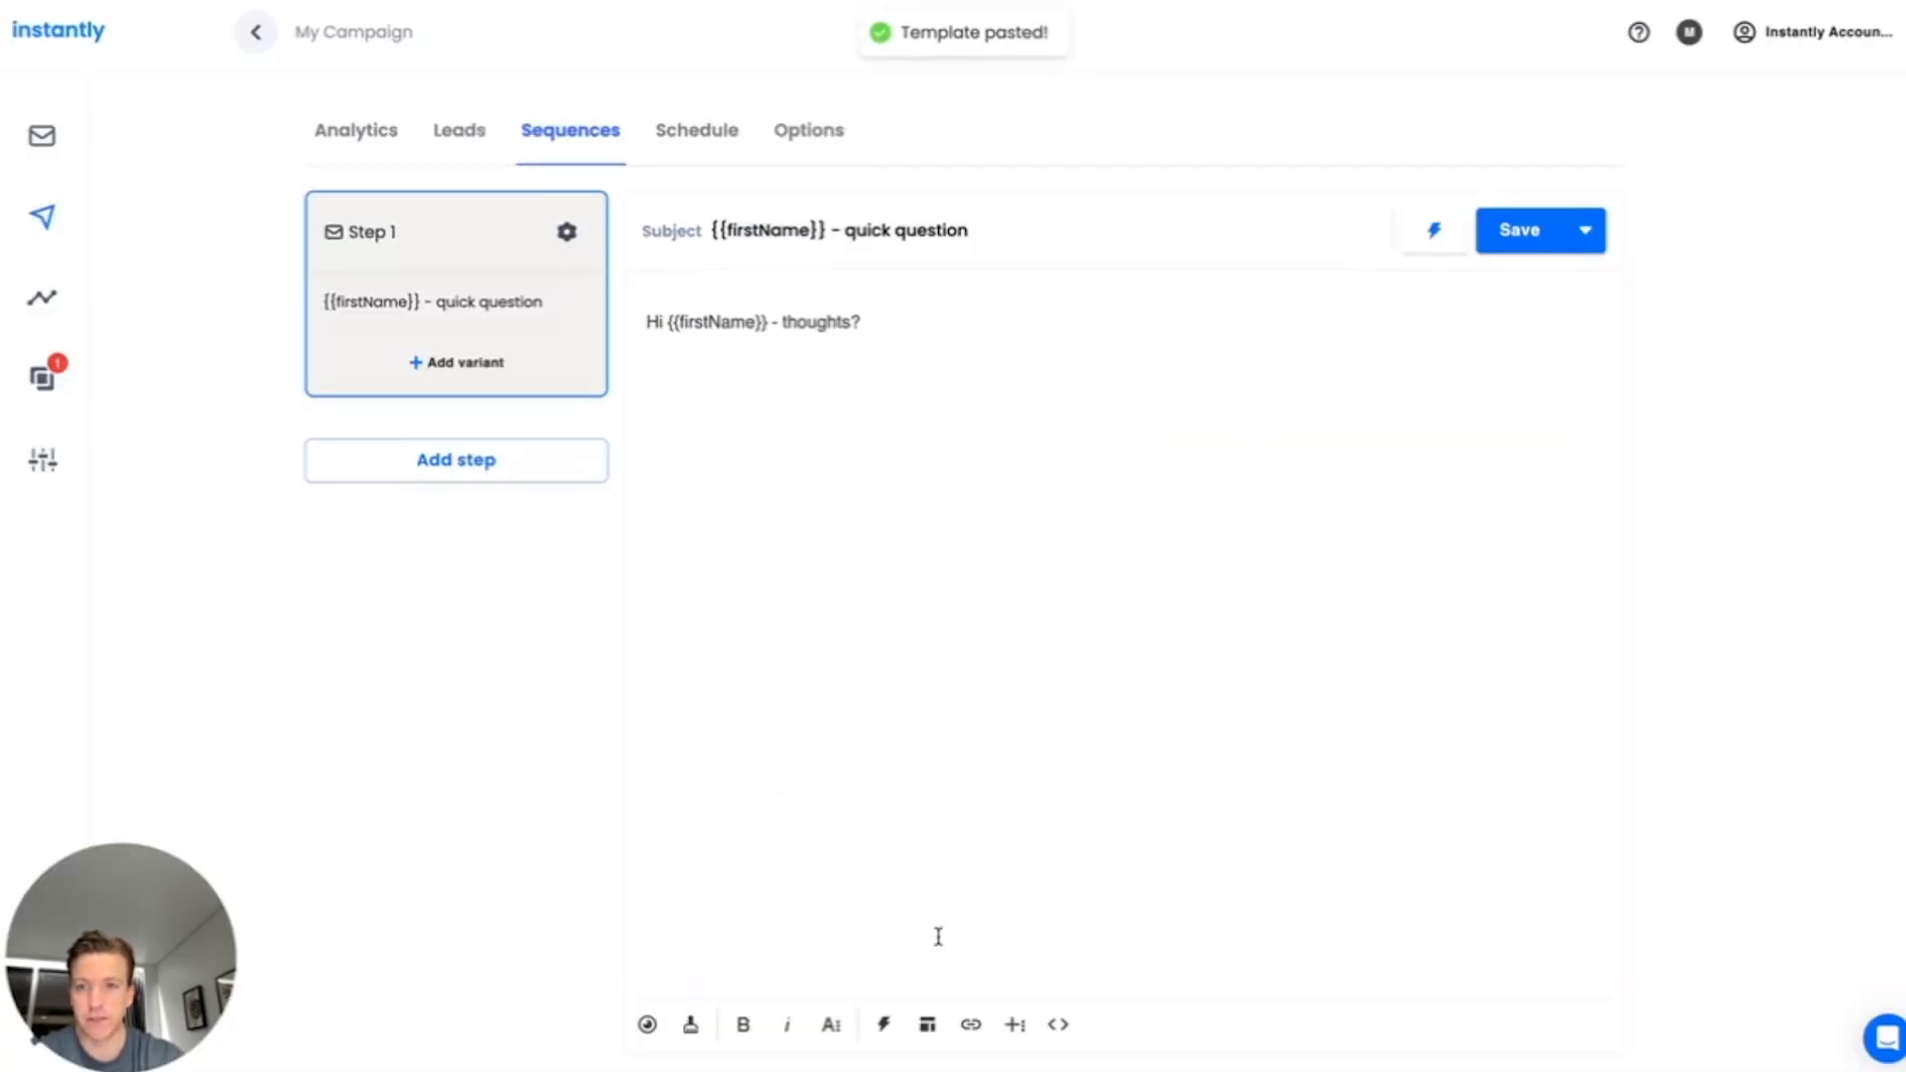
Delete the end of the Step 1 subject and retype it as "{{firstName}} - quick question"
key(BackSpace)
key(BackSpace)
key(BackSpace)
key(BackSpace)
key(BackSpace)
key(BackSpace)
key(BackSpace)
key(BackSpace)
key(BackSpace)
key(BackSpace)
key(BackSpace)
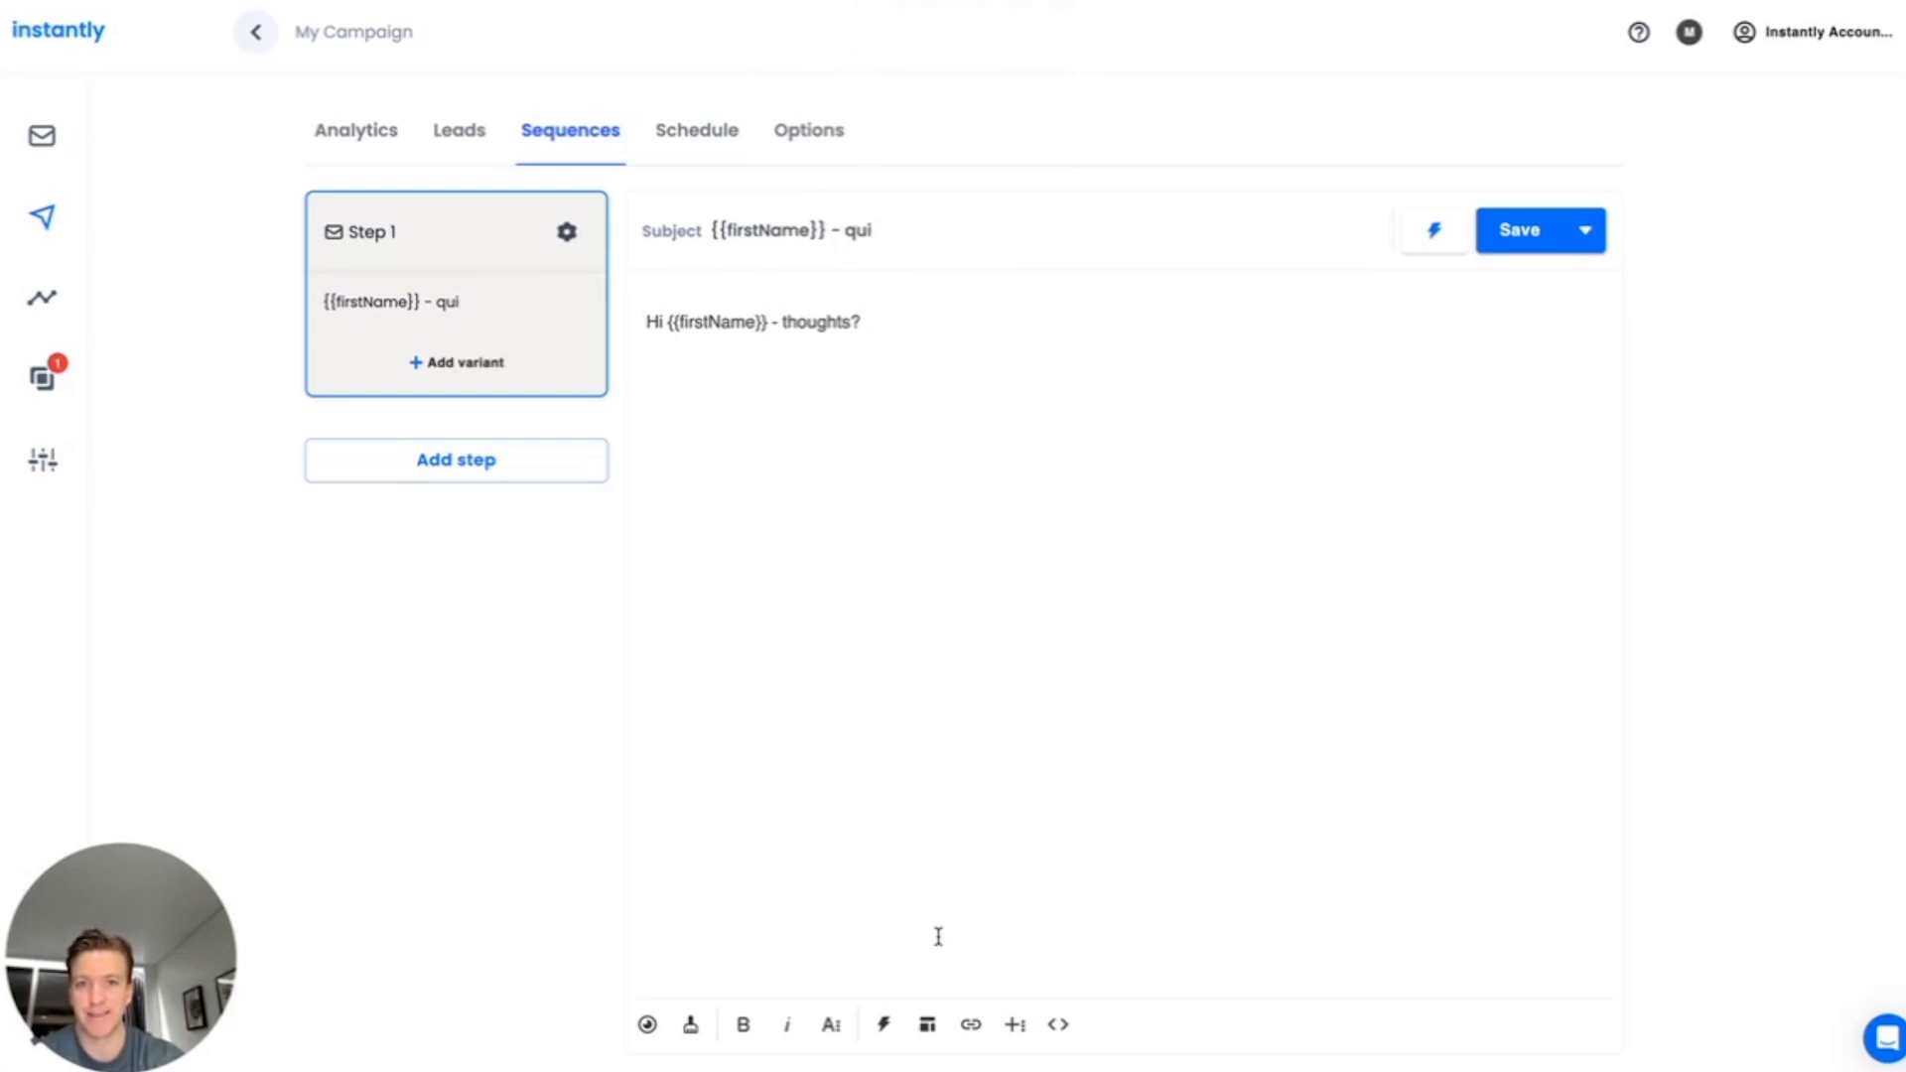
text(ck question)
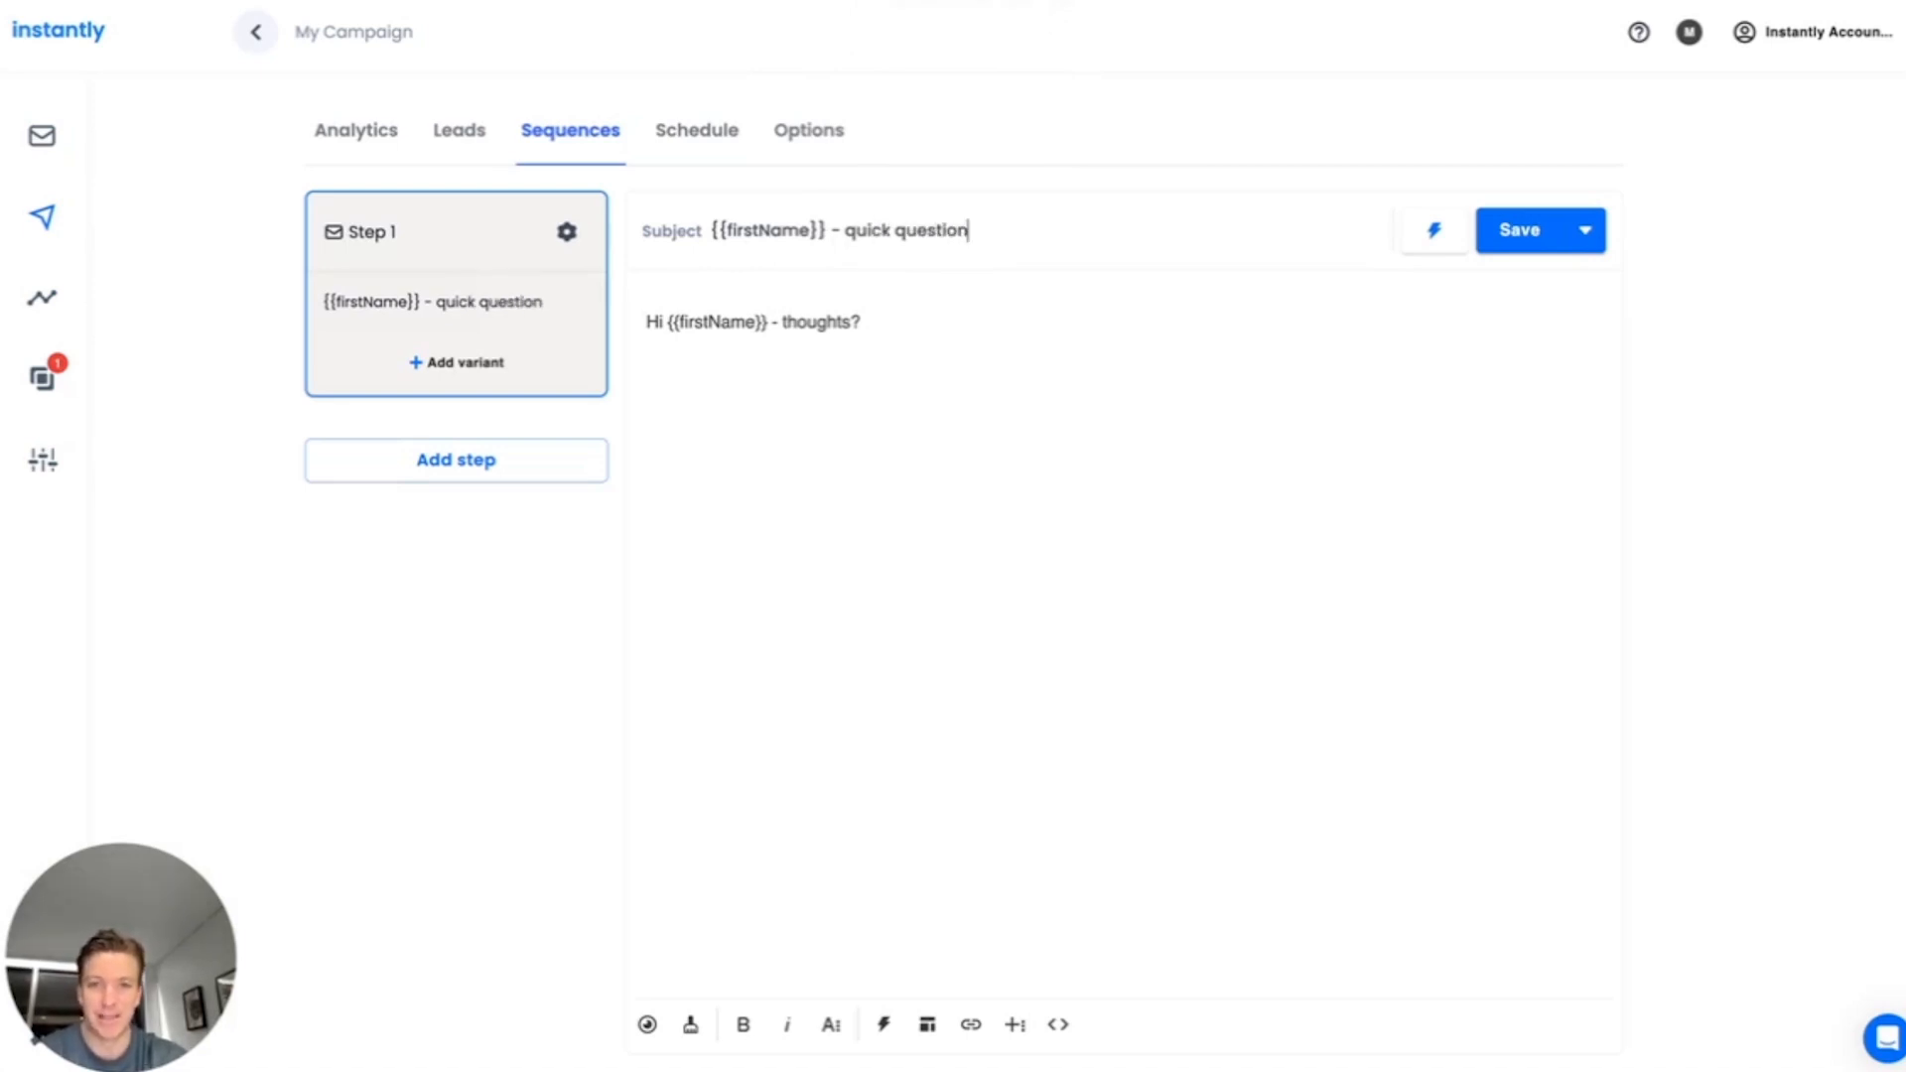
Replace the Step 1 email body with the ChatGPT cold email that starts with "Dear [Brand Owner],"
triple_click(949, 320)
key(BackSpace)
text(Dear [Brand Owner], Are you looking for a way to increase engagement with your ecommerce brand on social media? TikTok is a rapidly growing platform that offers huge potential for businesses like yours. I am offering a TikTok repurposing service that can help you tap into this potential and boost your brand. With my service, I can take your existing content and repurpose it into engaging TikTok videos that will grab the attention of users on the platform. To give you an idea of the success my service can bring, I'd like to share a recent case study. One of our clients, a fashion ecommerce brand, saw a 15% increase in website traffic and a 20% increase in sales after using our TikTok repurposing service for just one month. TikTok has a massive audience of young, engaged users, and with the right strategy, your brand can stand out and reach a whole new audience. Don't miss out on this opportunity – contact me today to learn more about how my TikTok repurposing service can help your business. Sincerely, [Your Name])
Insert blank lines after the greeting and between the paragraphs of the Step 1 email
click(873, 325)
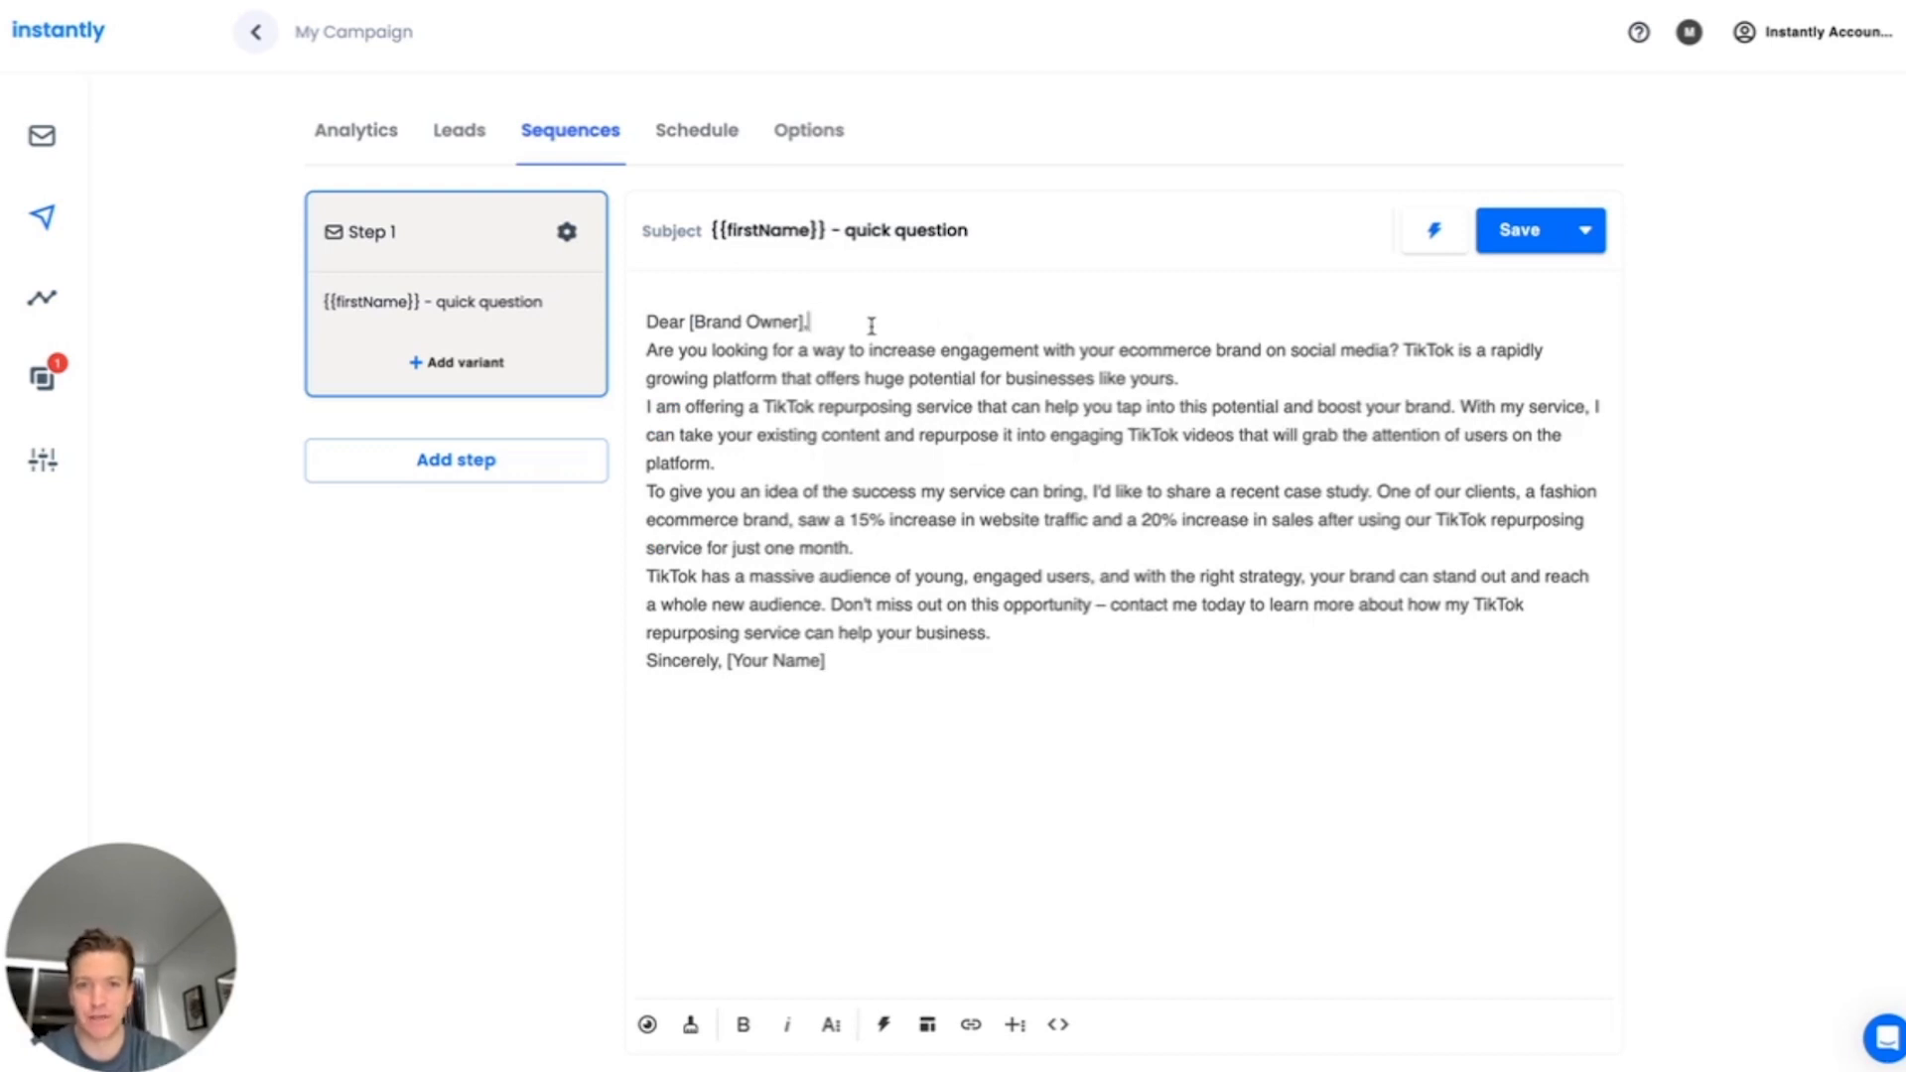
key(Return)
click(1235, 403)
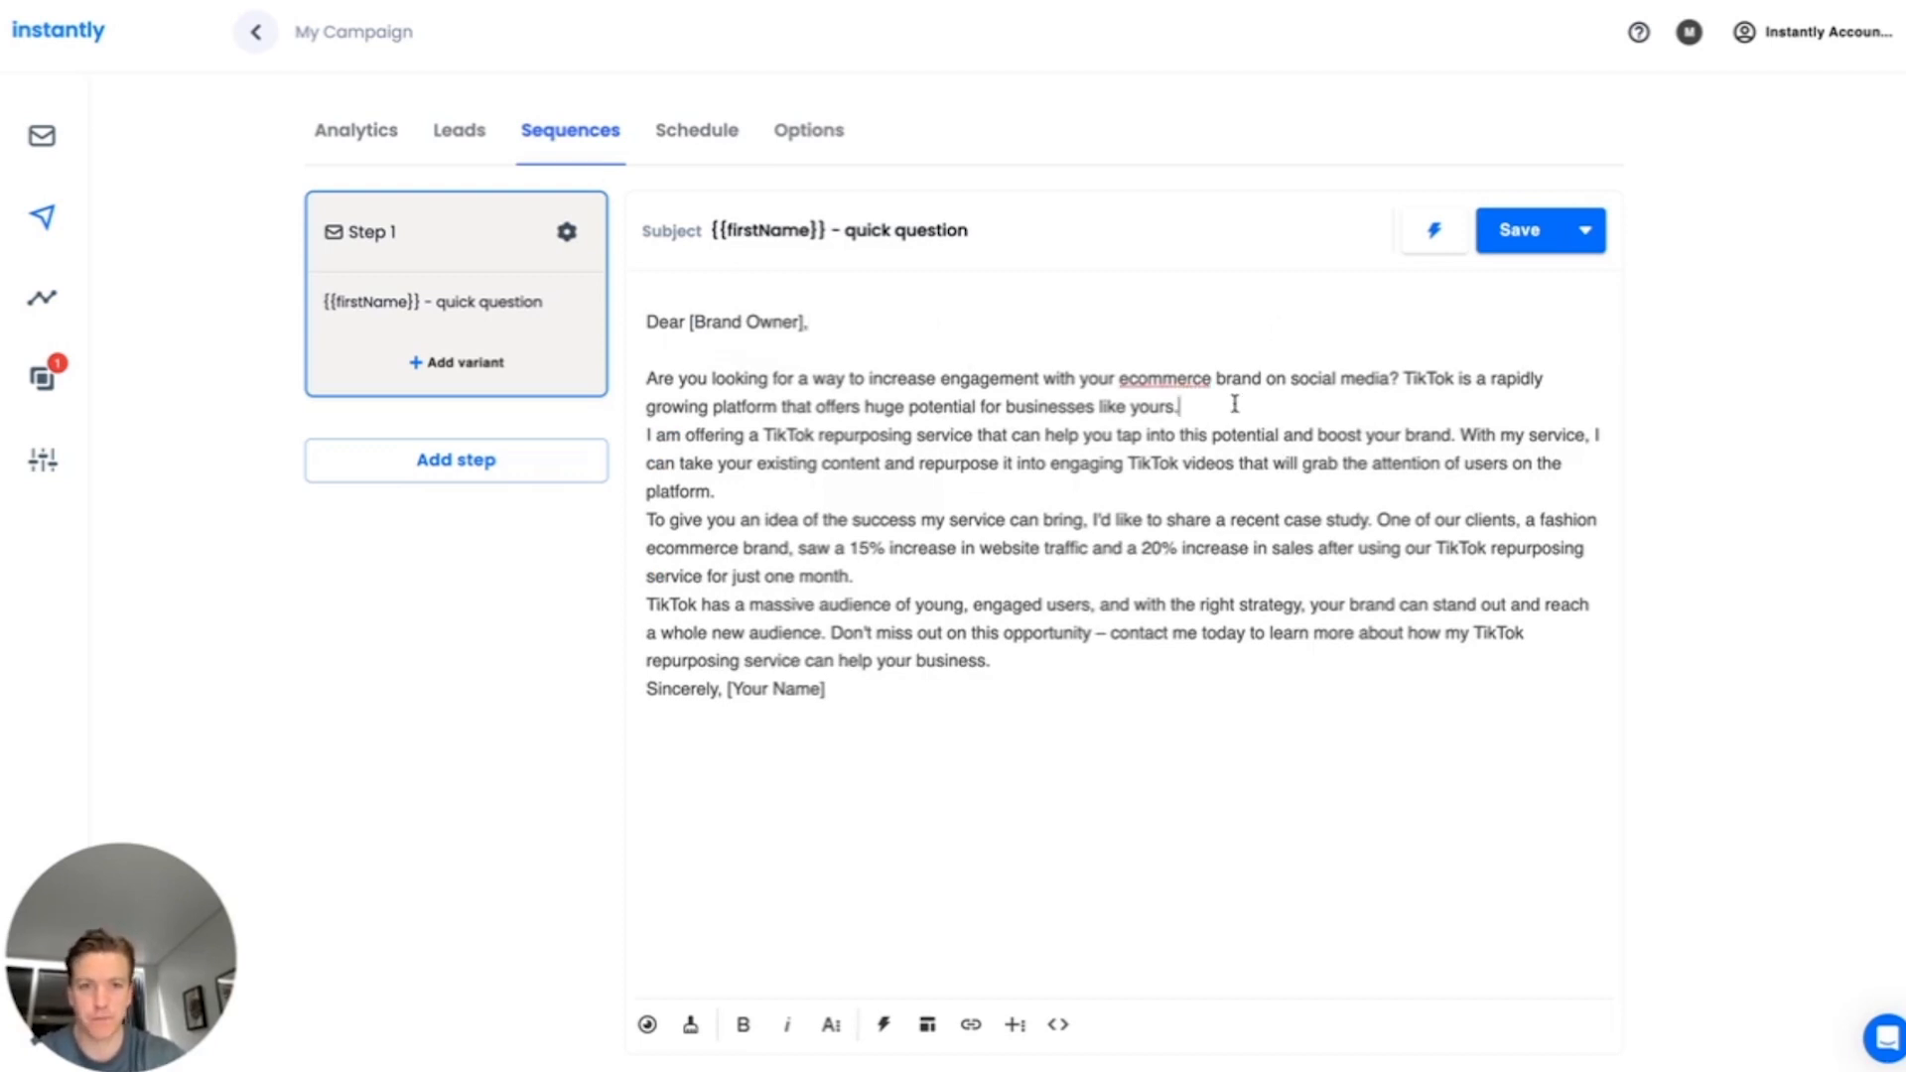
key(Return)
click(823, 510)
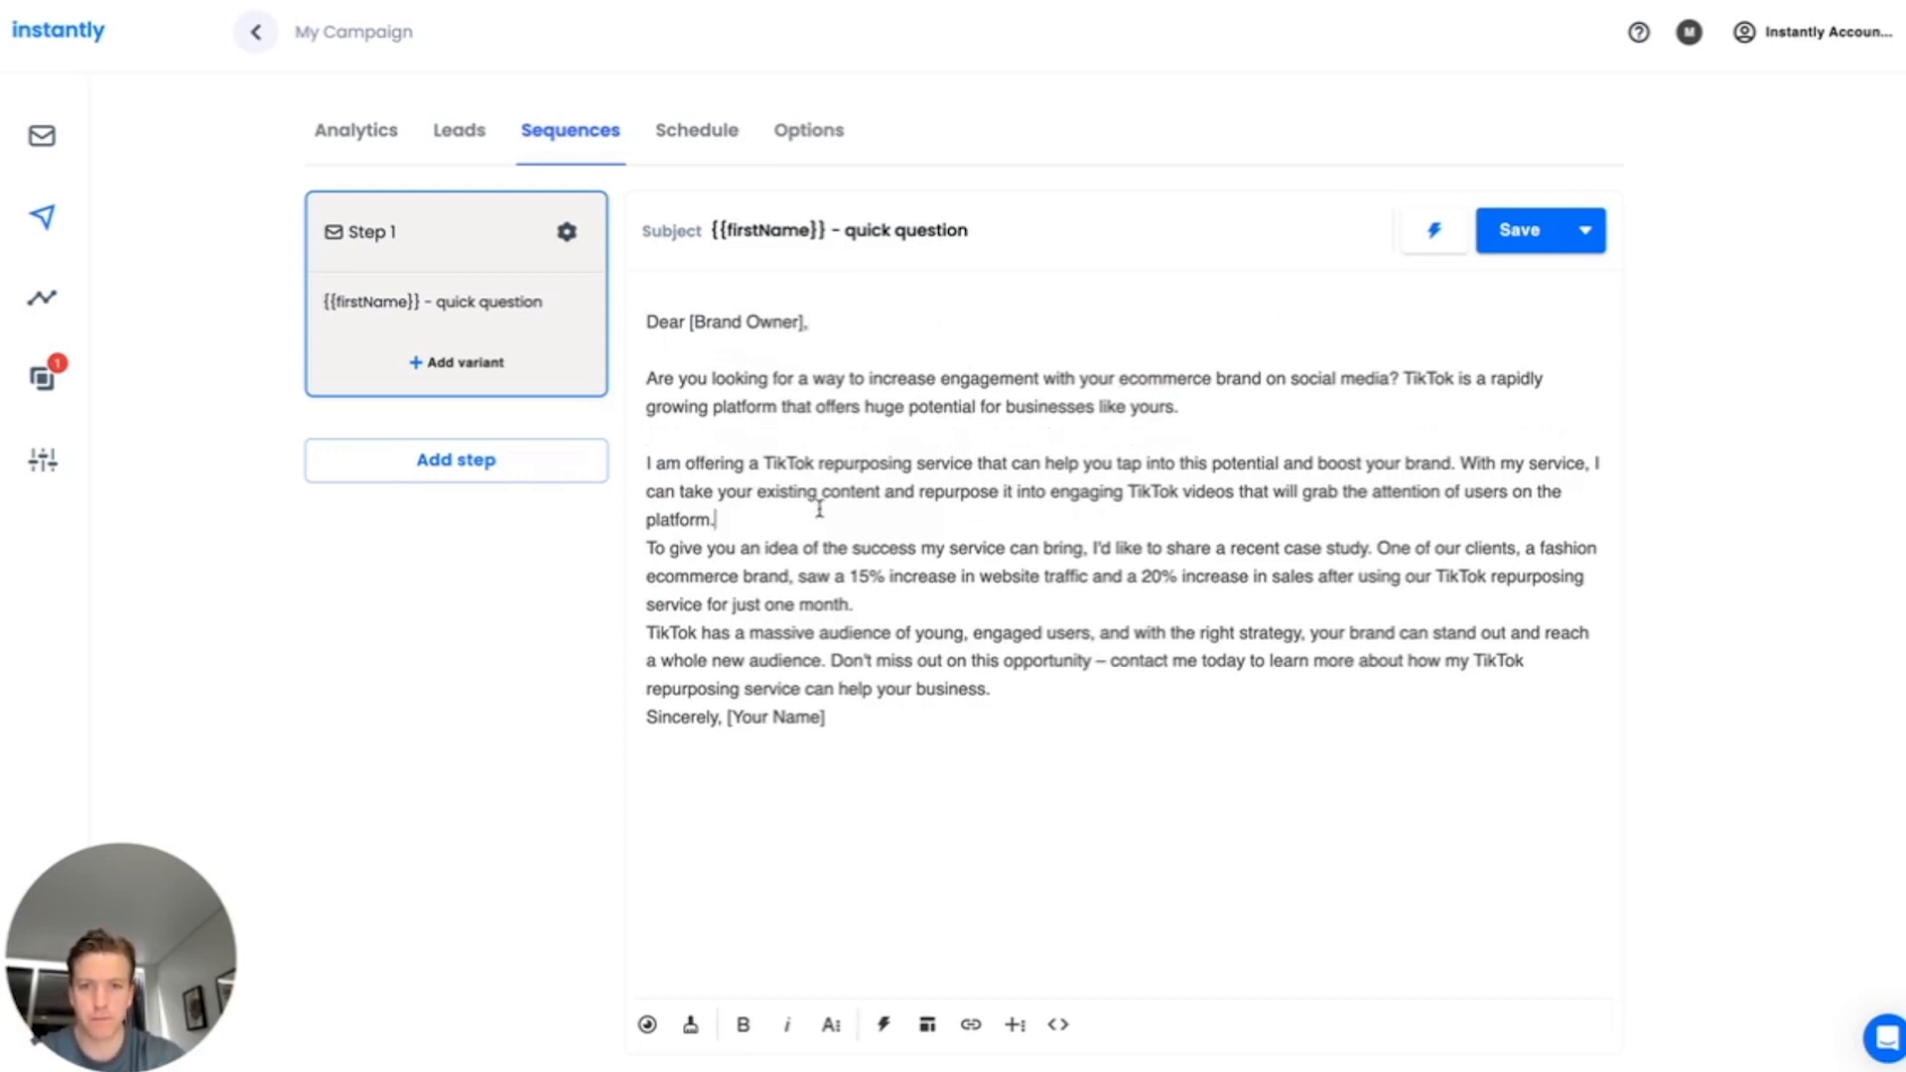
key(Return)
click(854, 633)
key(Return)
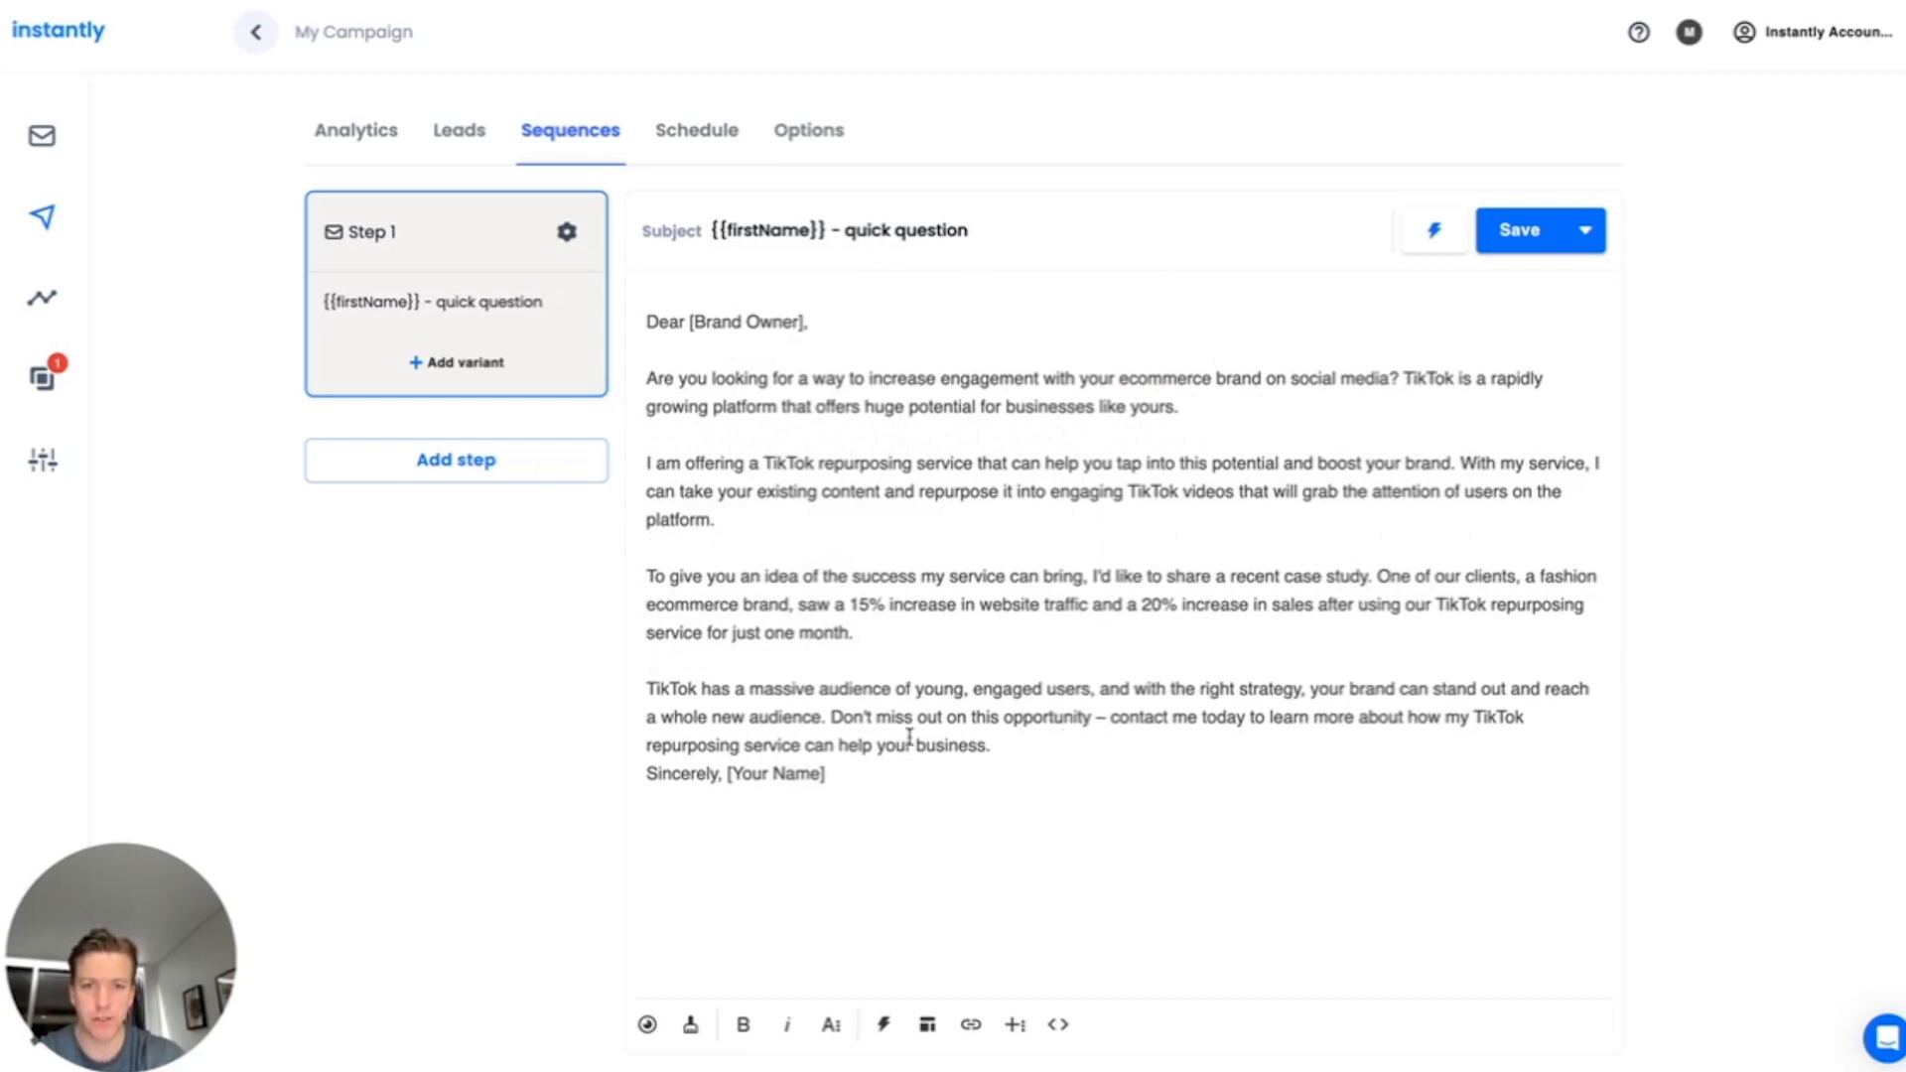
Replace the "Don't miss out on this opportunity" sentence with a separate line "Interested to hear more?" and remove the sign-off
key(Return)
key(Return)
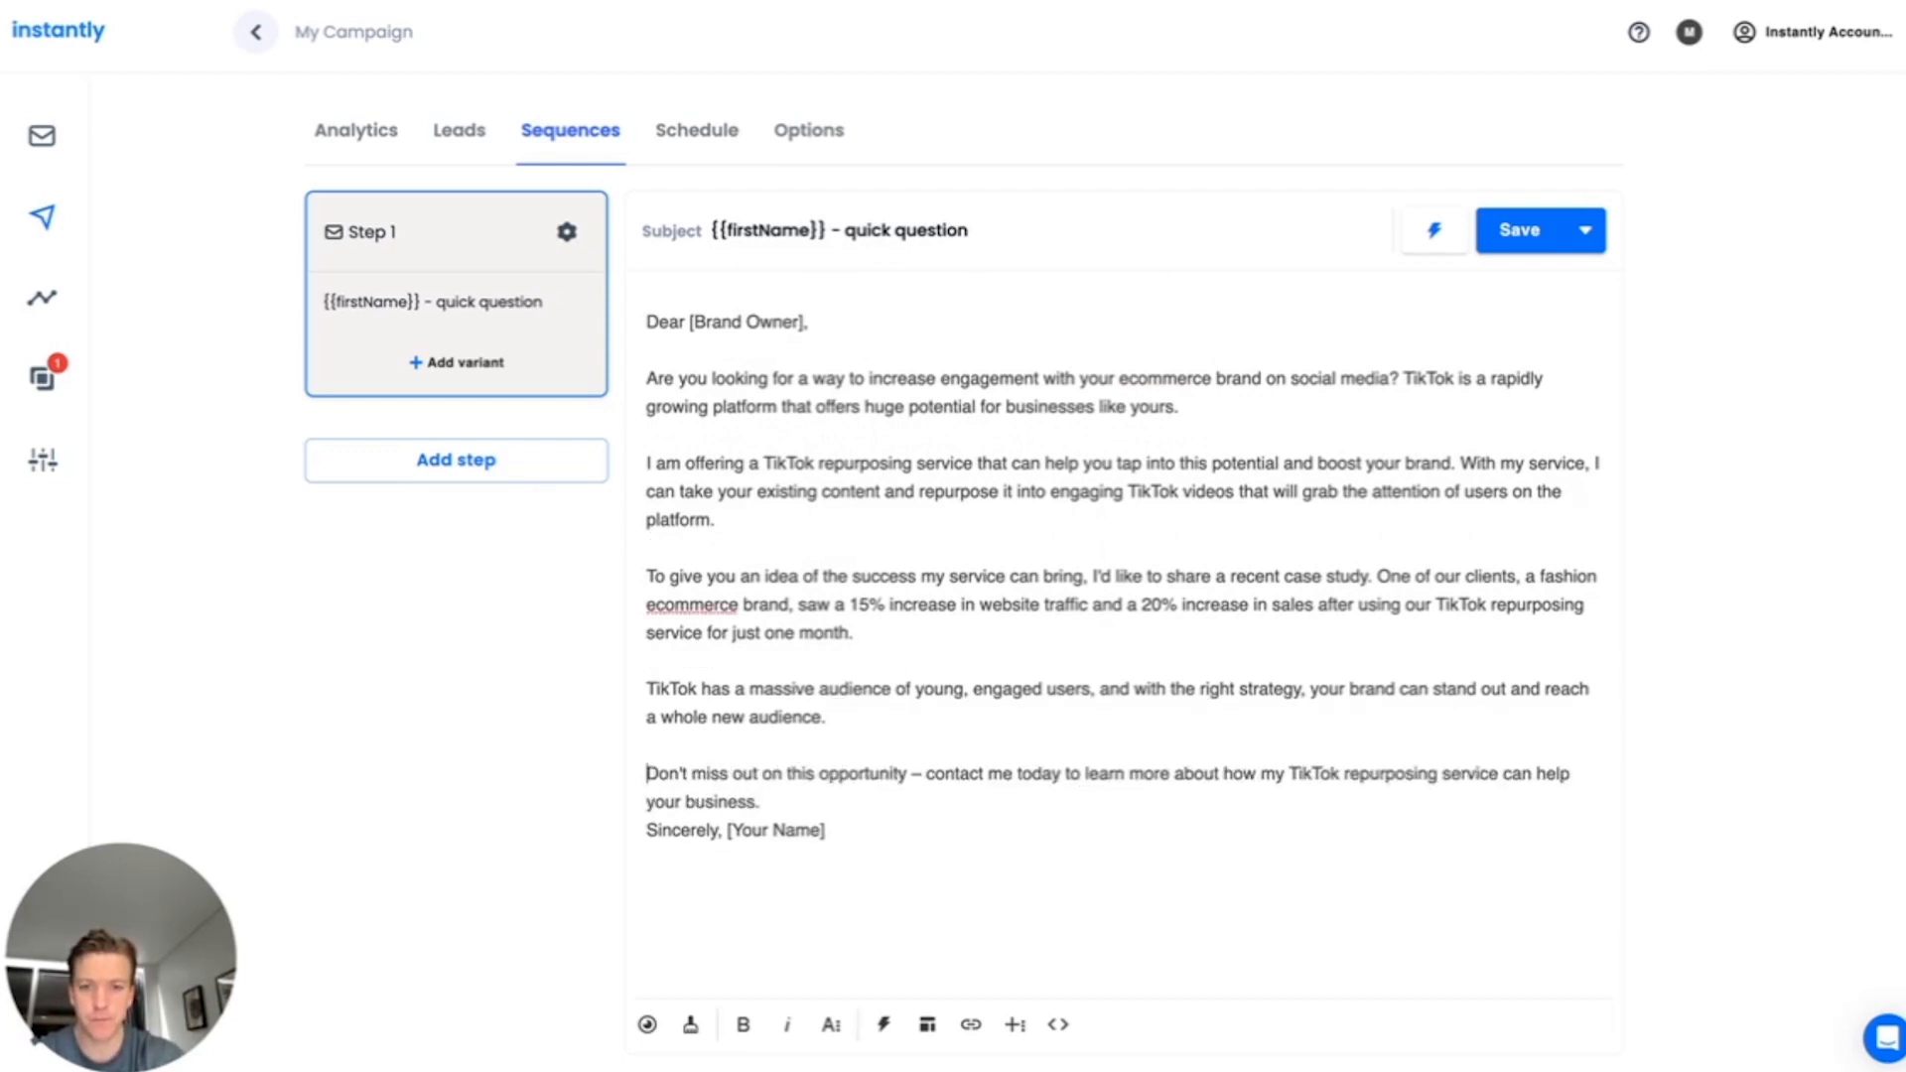
key(shift+Up)
key(shift+super+Left)
text(int)
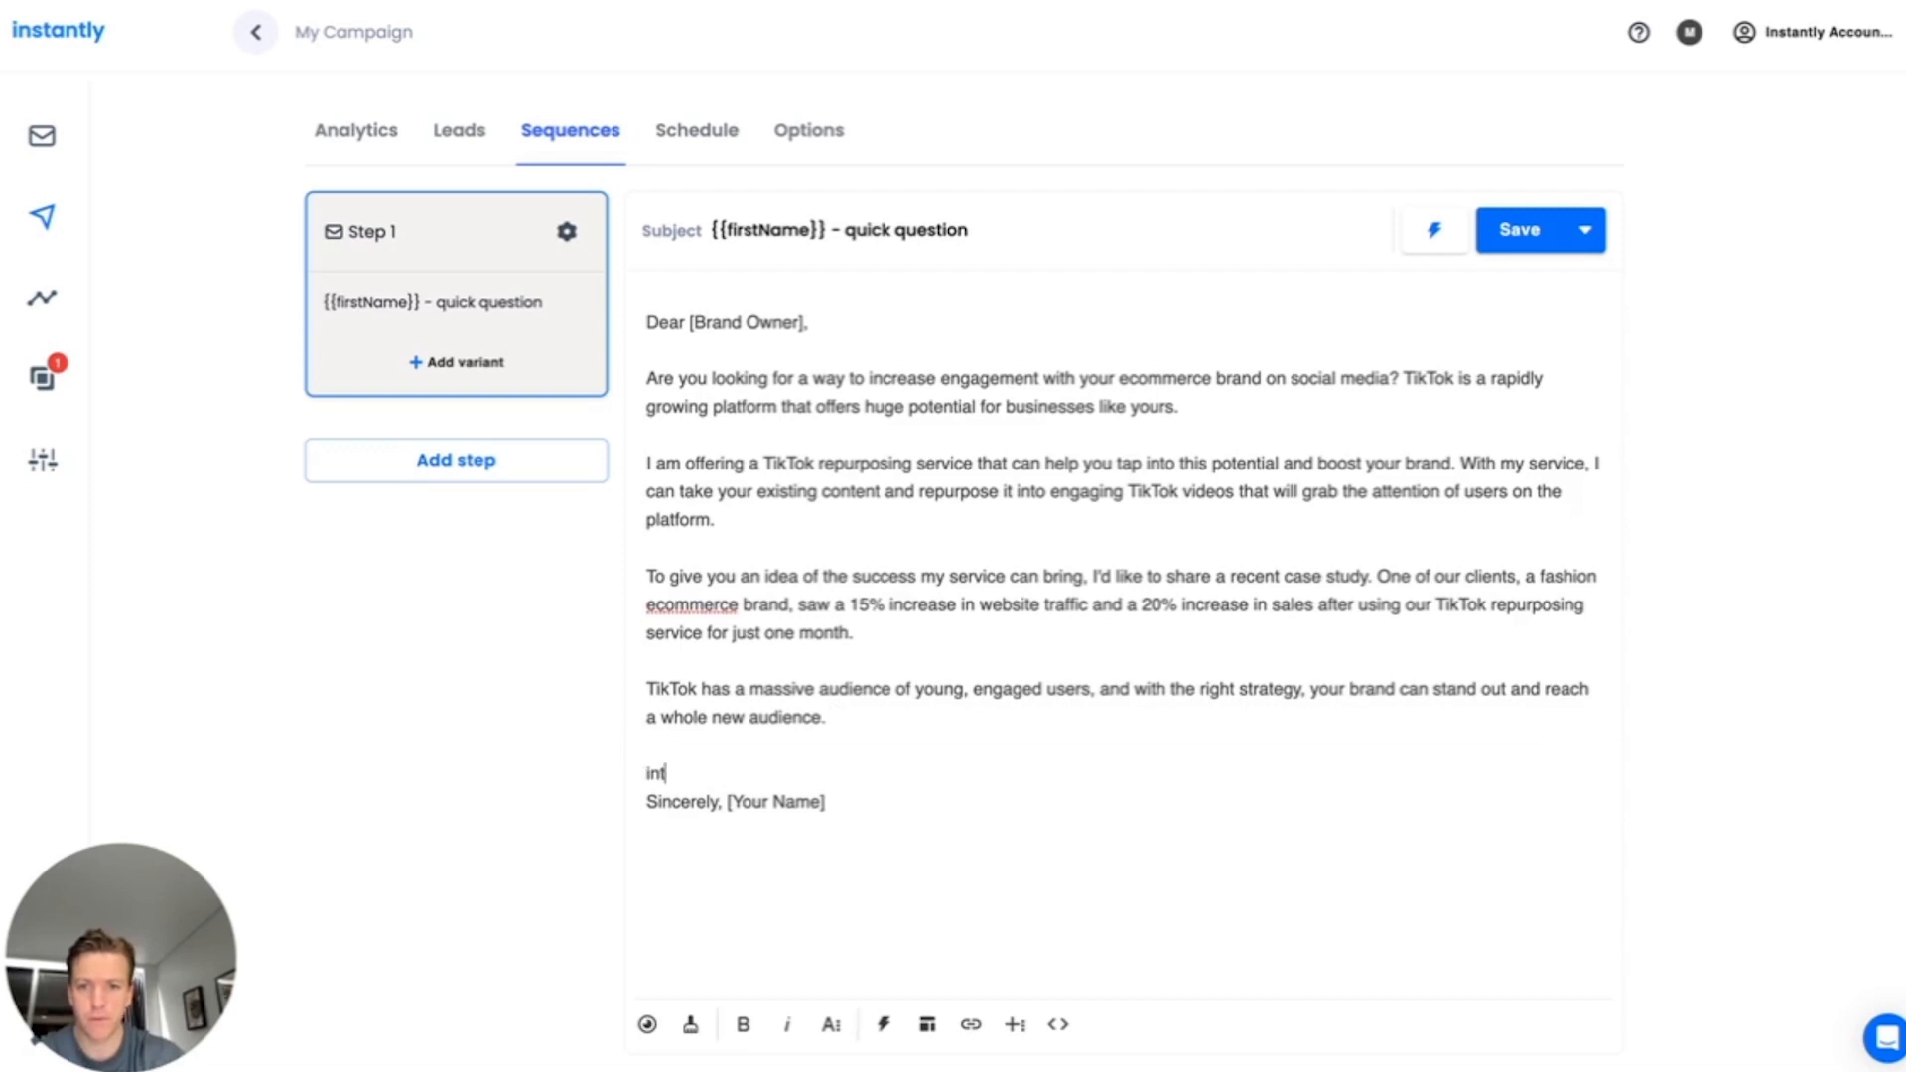
text(erested to)
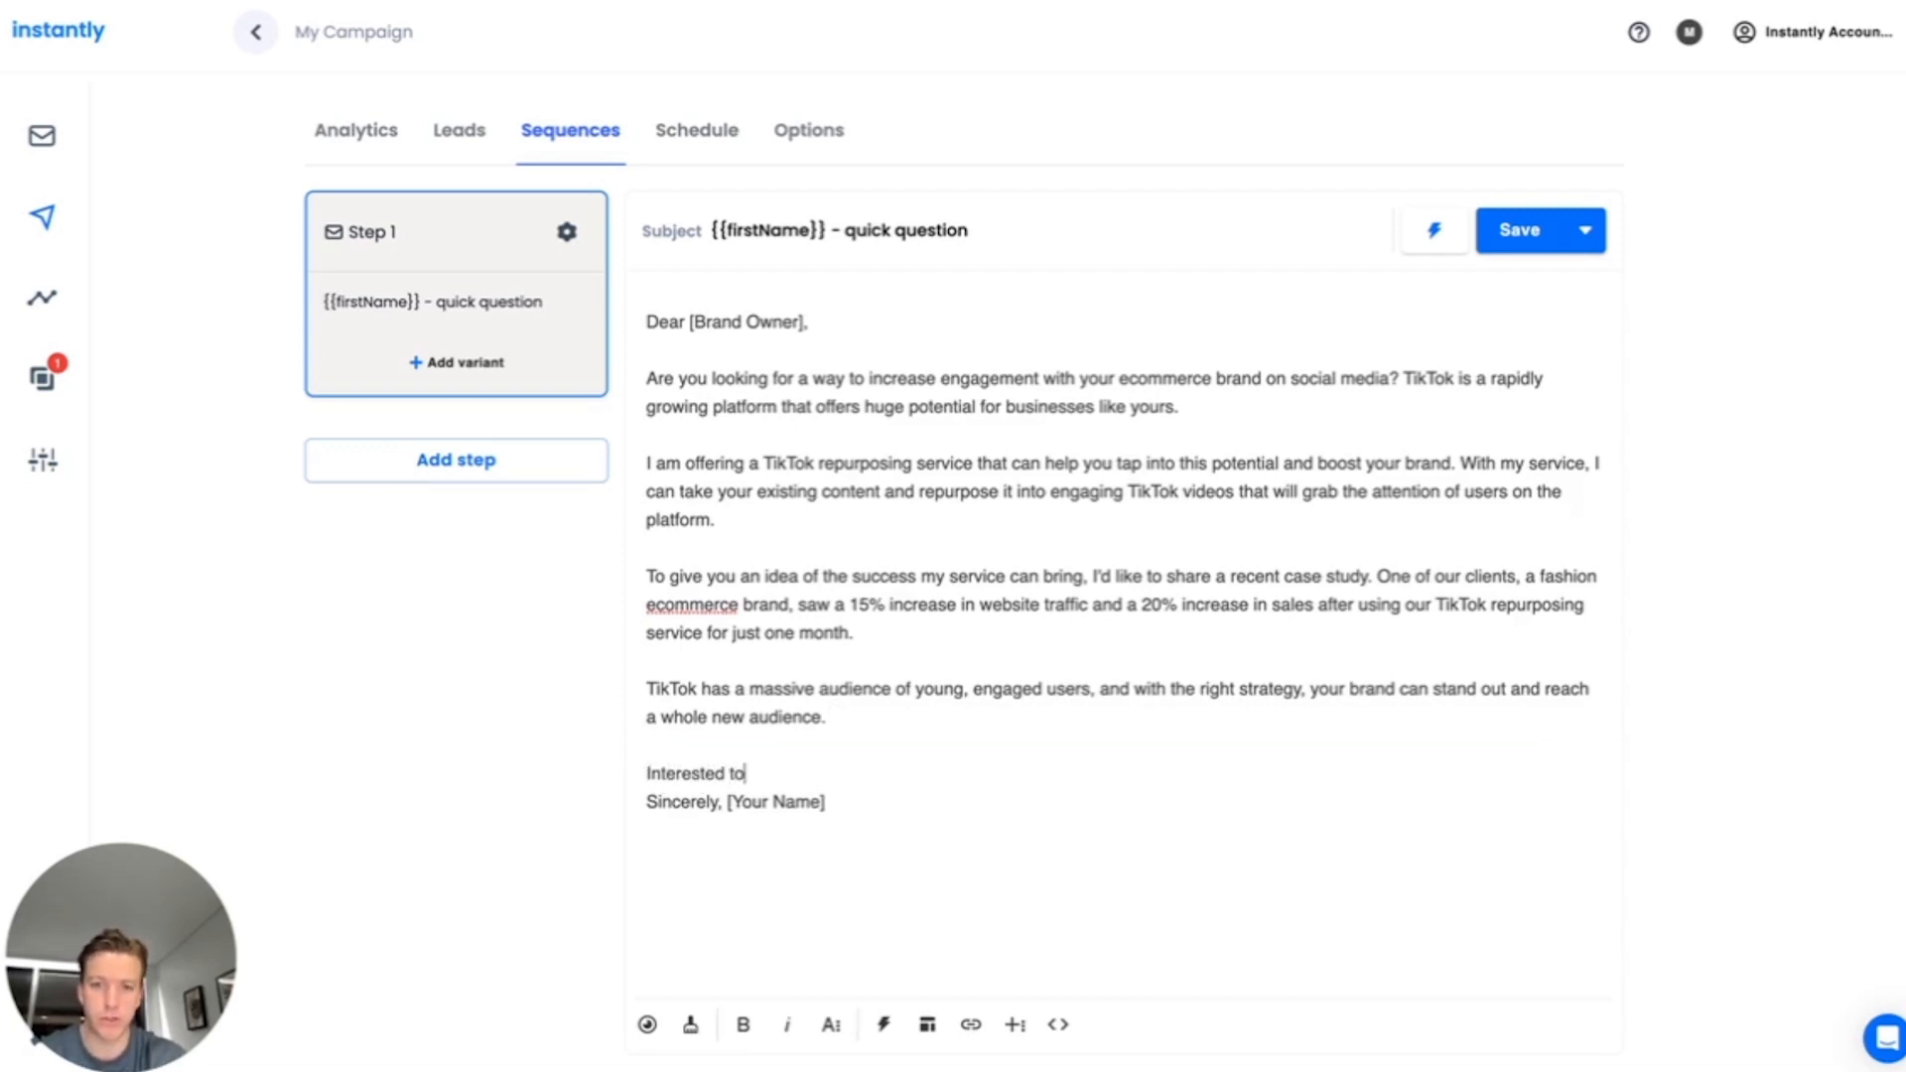
text( hear more?)
key(Return)
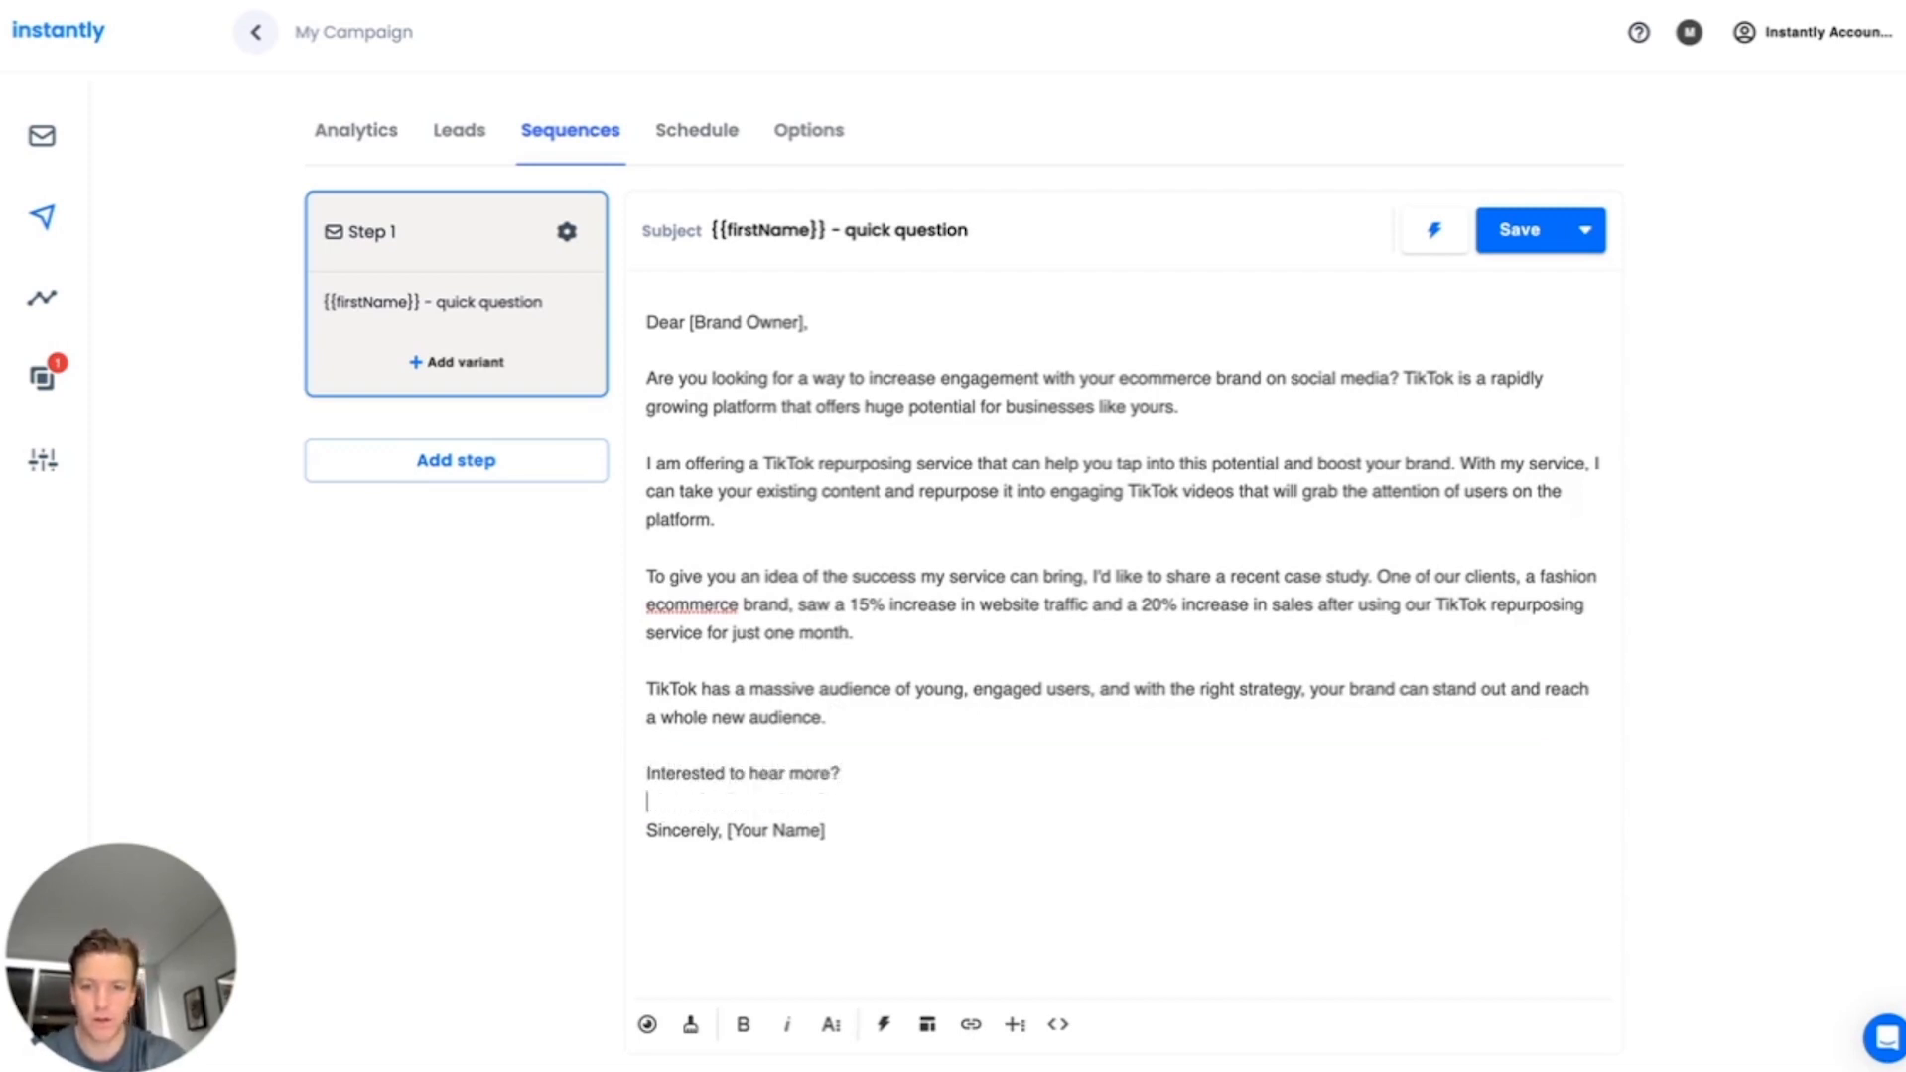
key(shift+super+Right)
key(BackSpace)
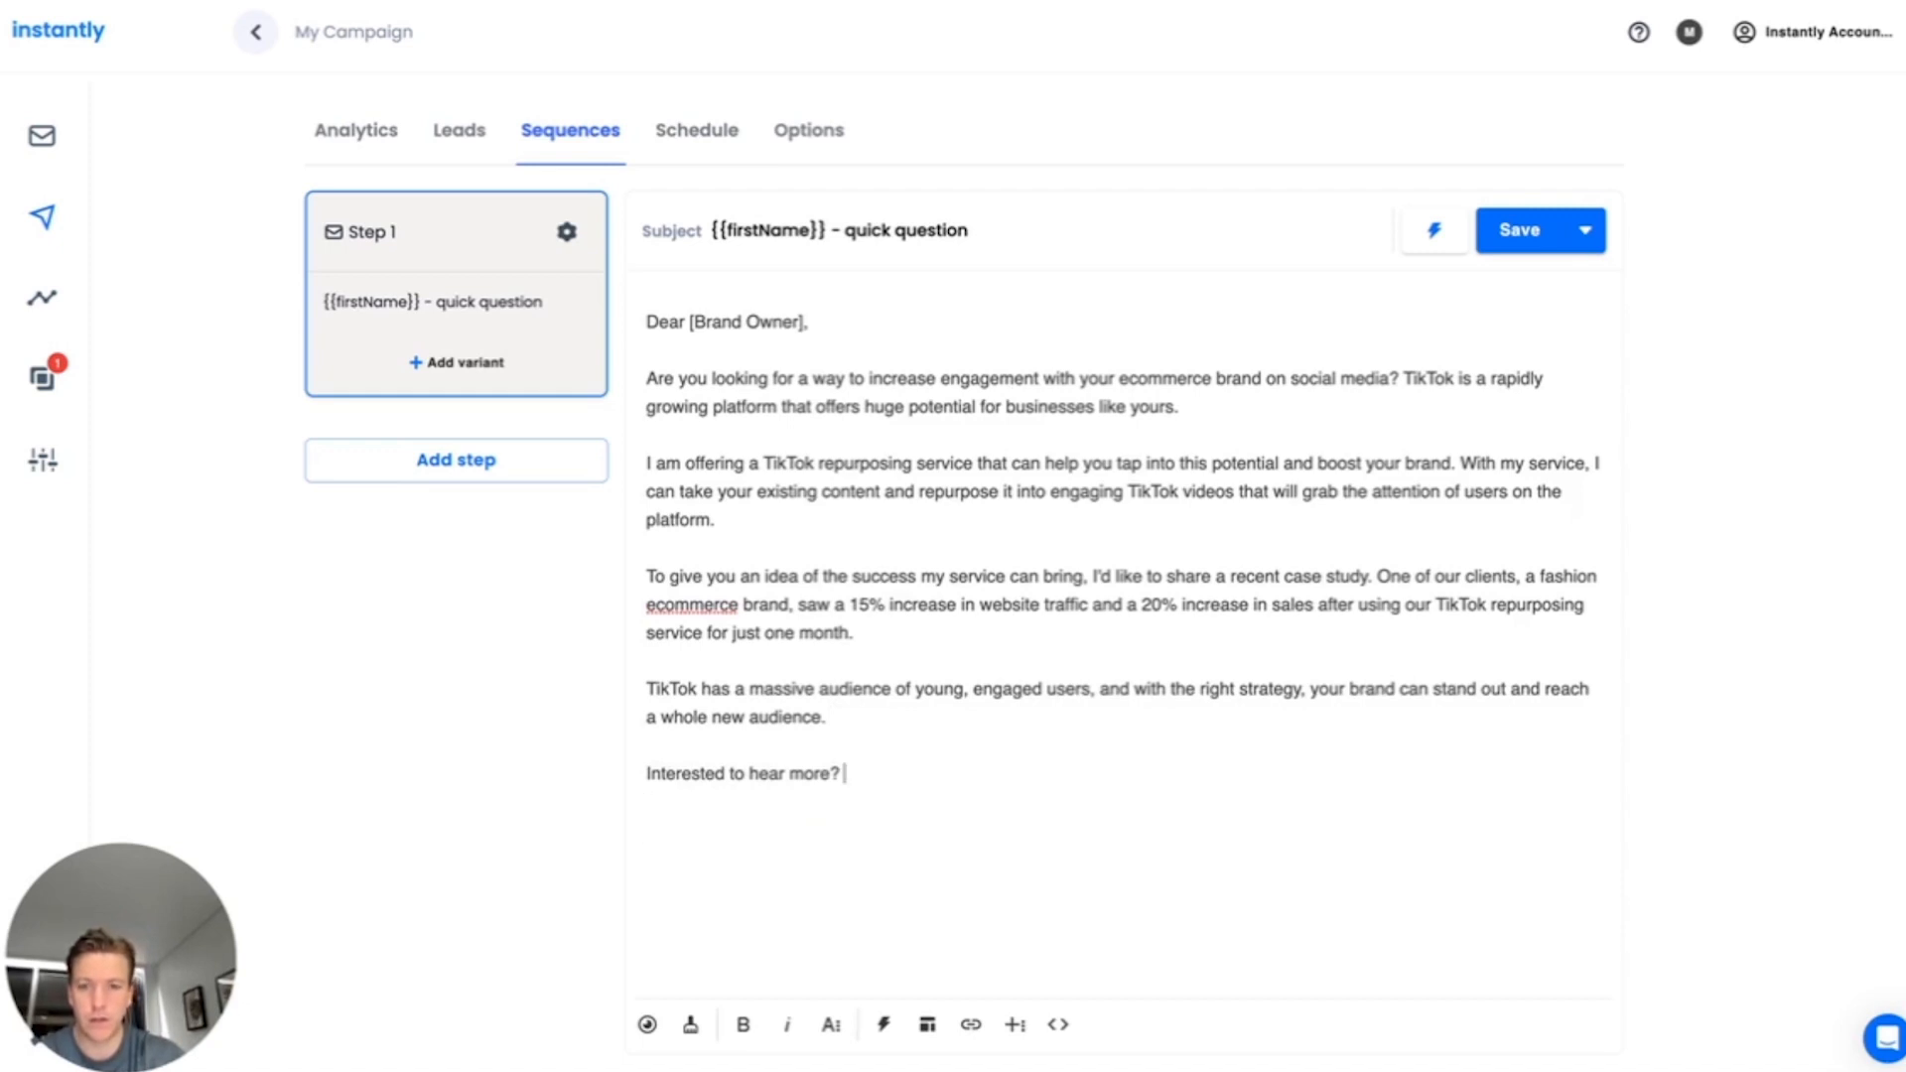
Change the Step 1 greeting to "Hi {{firstName}}," and save the email
triple_click(688, 321)
text(Hi {{firstName}},)
click(498, 553)
click(1524, 251)
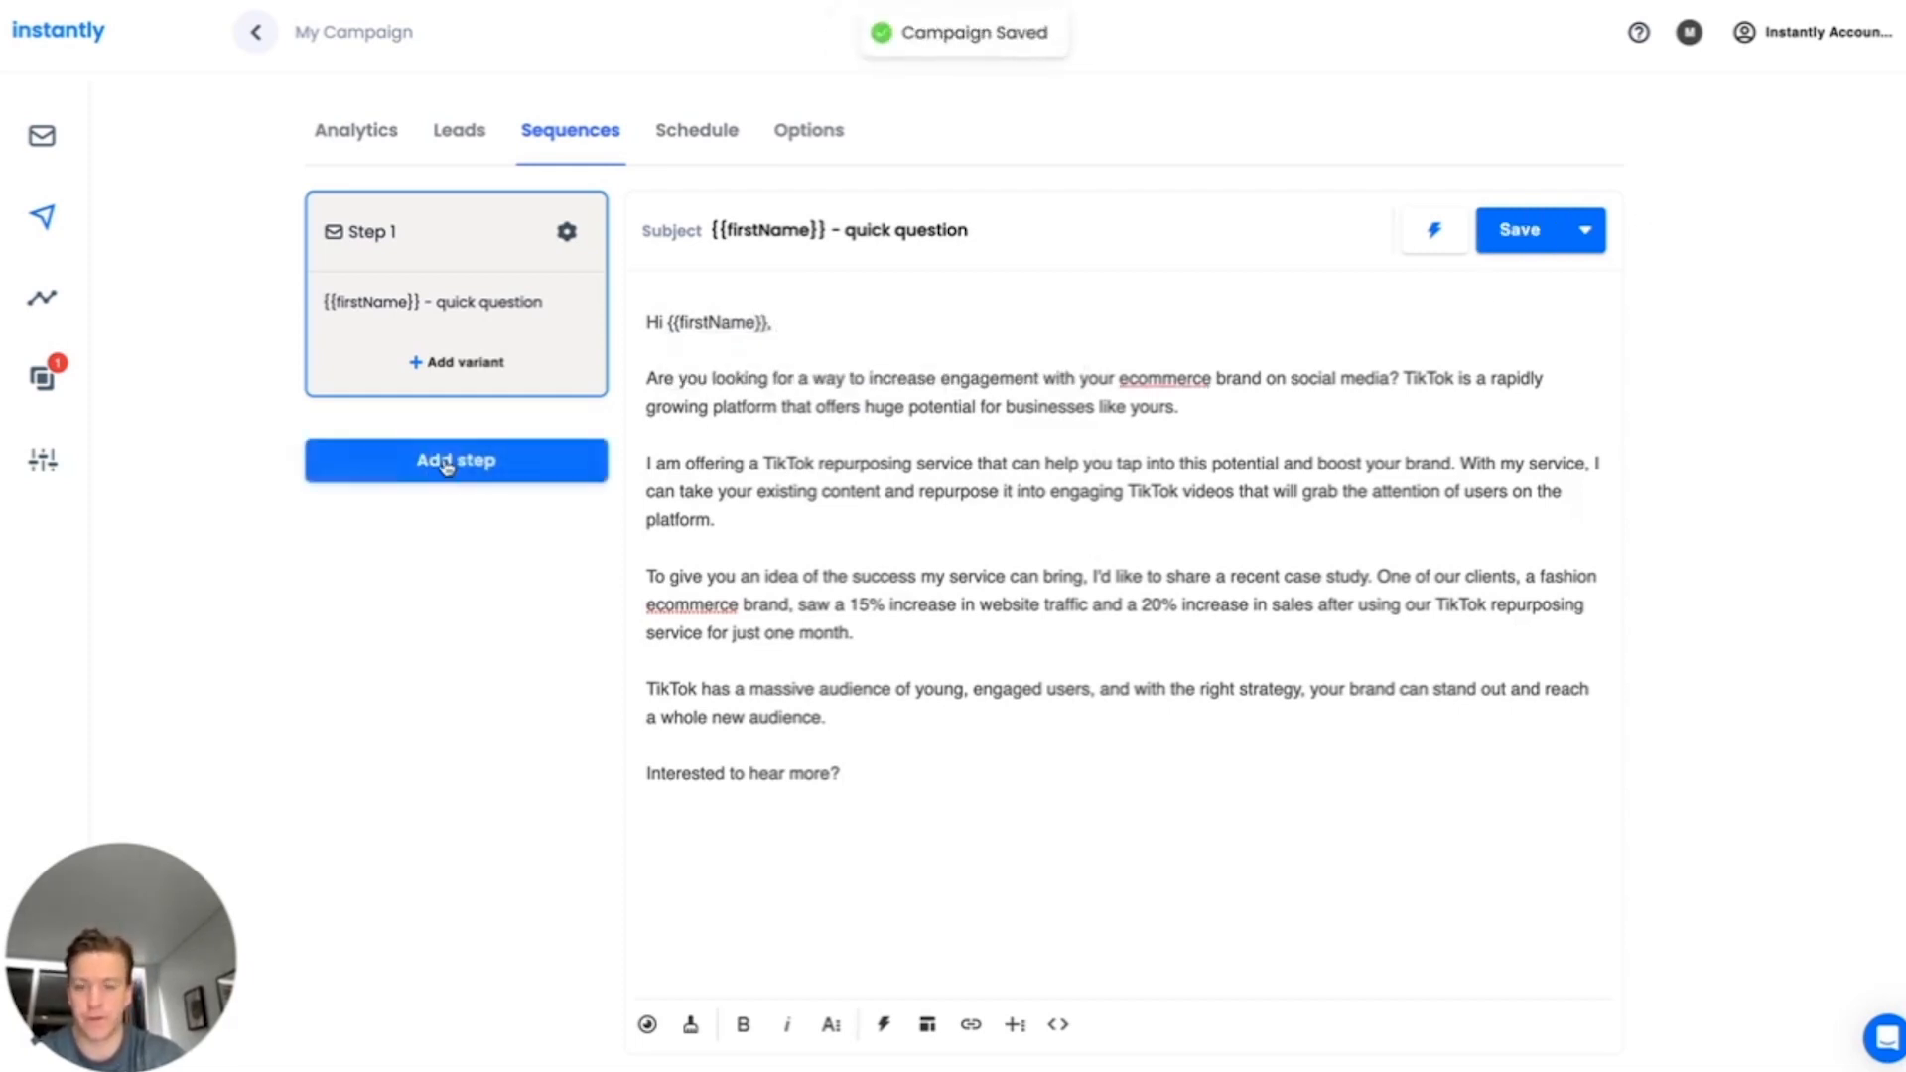
Add a second step to the sequence, fill it with the Follow-up H template, and save the campaign
click(452, 459)
click(927, 1025)
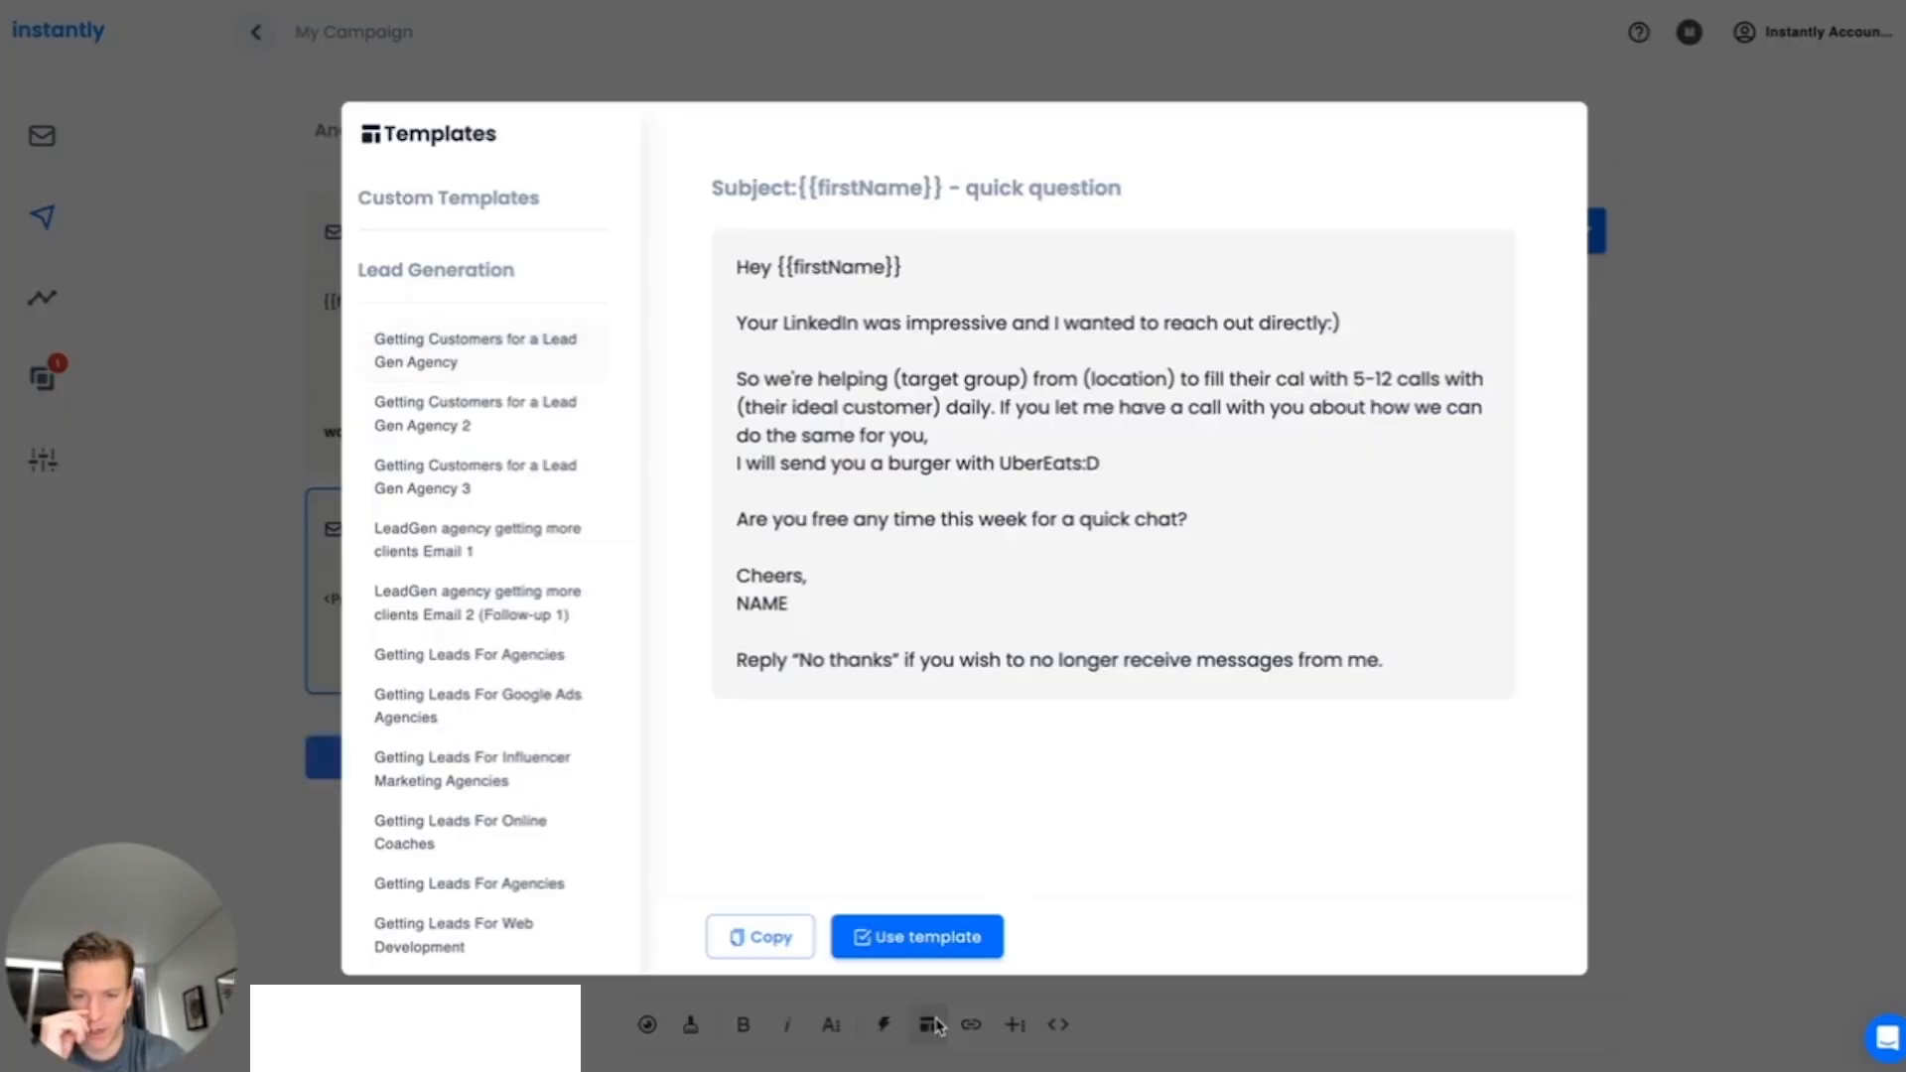
scroll(514, 469, down, 20)
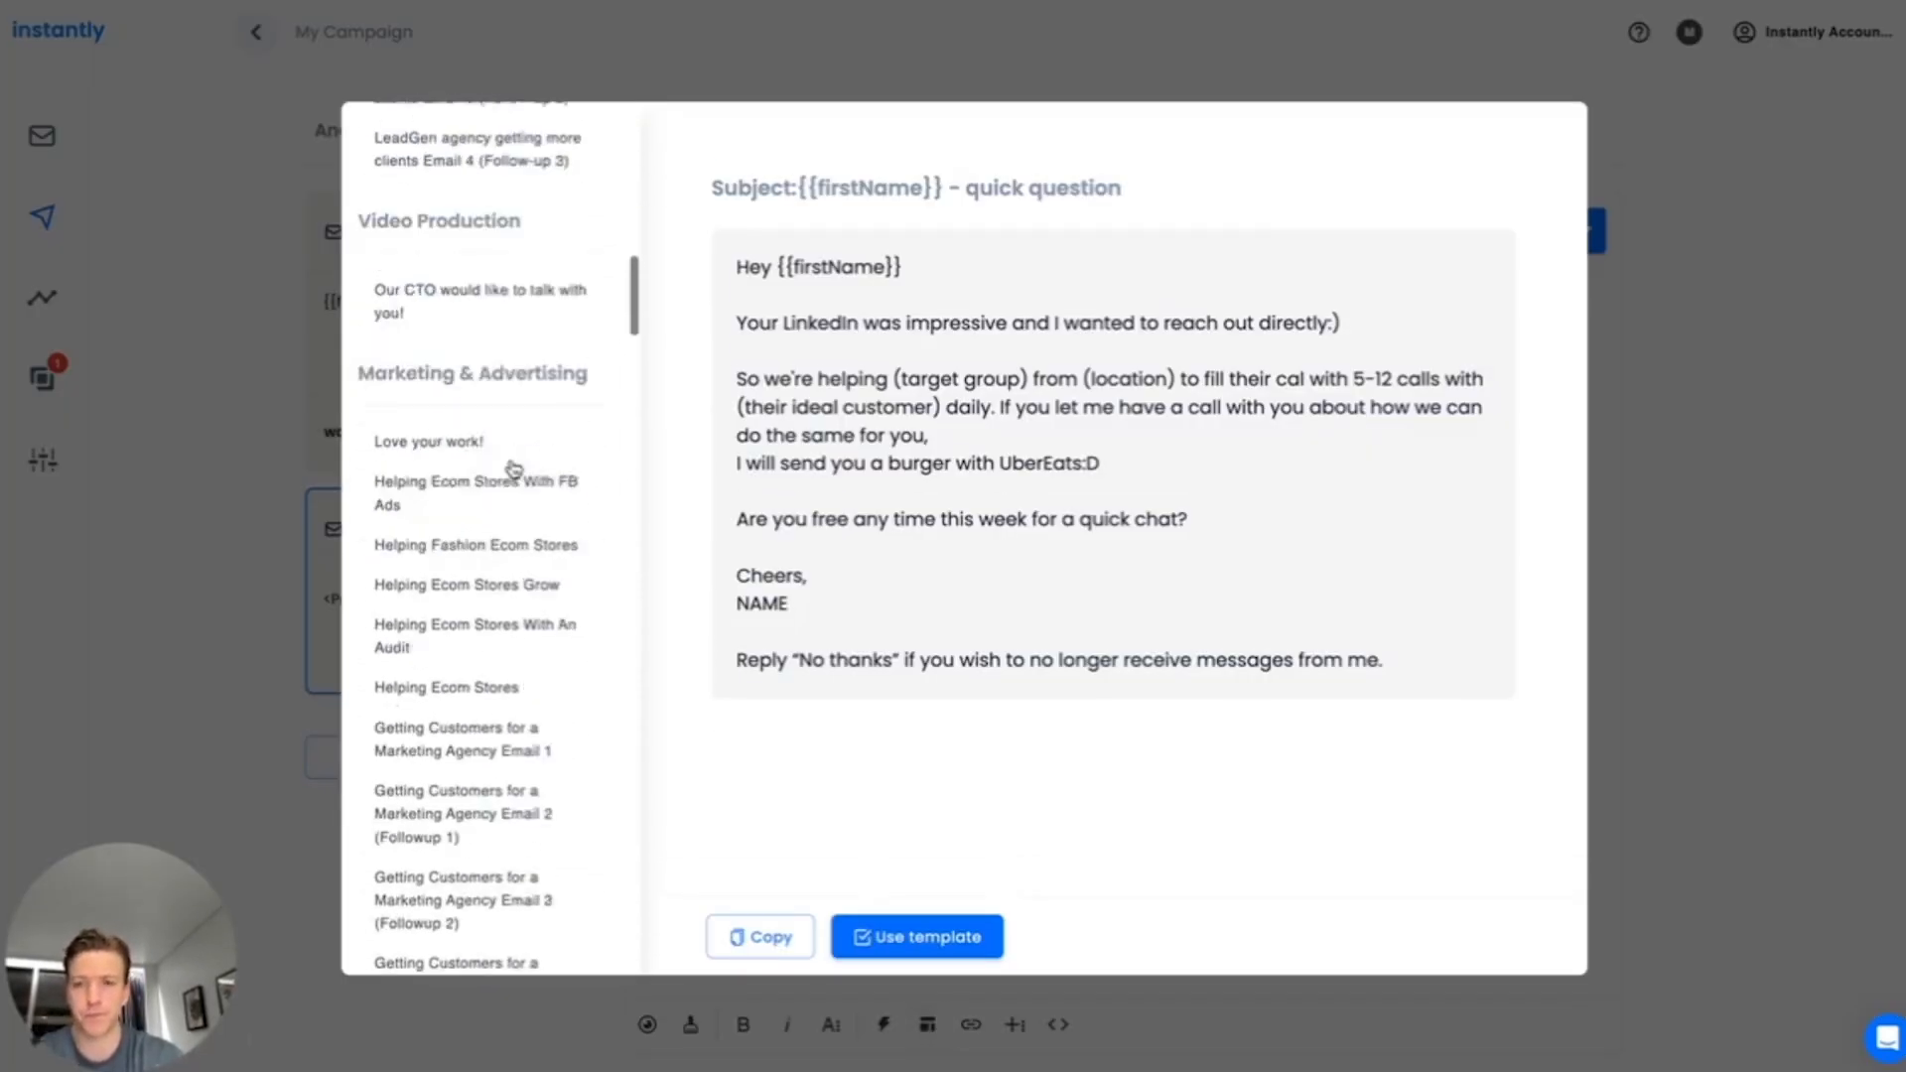
scroll(513, 469, down, 3)
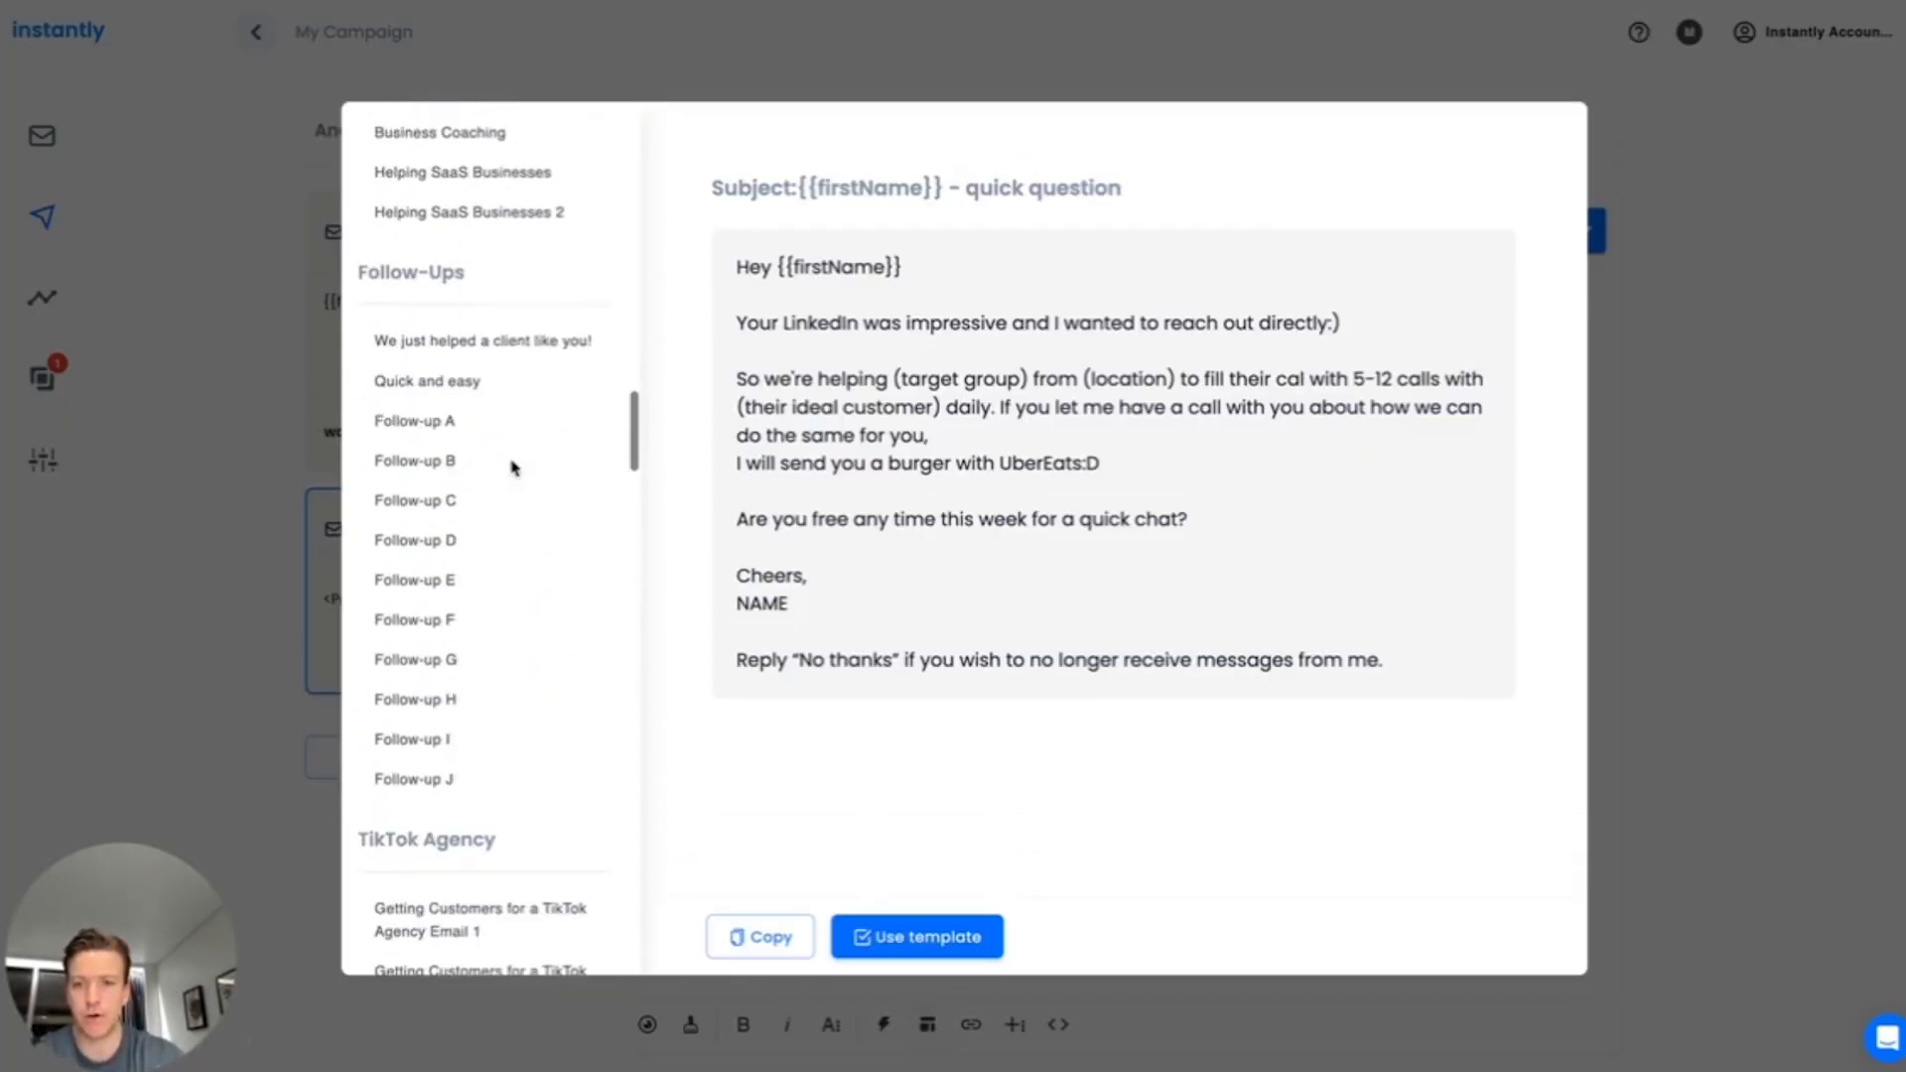
click(471, 556)
click(480, 616)
click(481, 662)
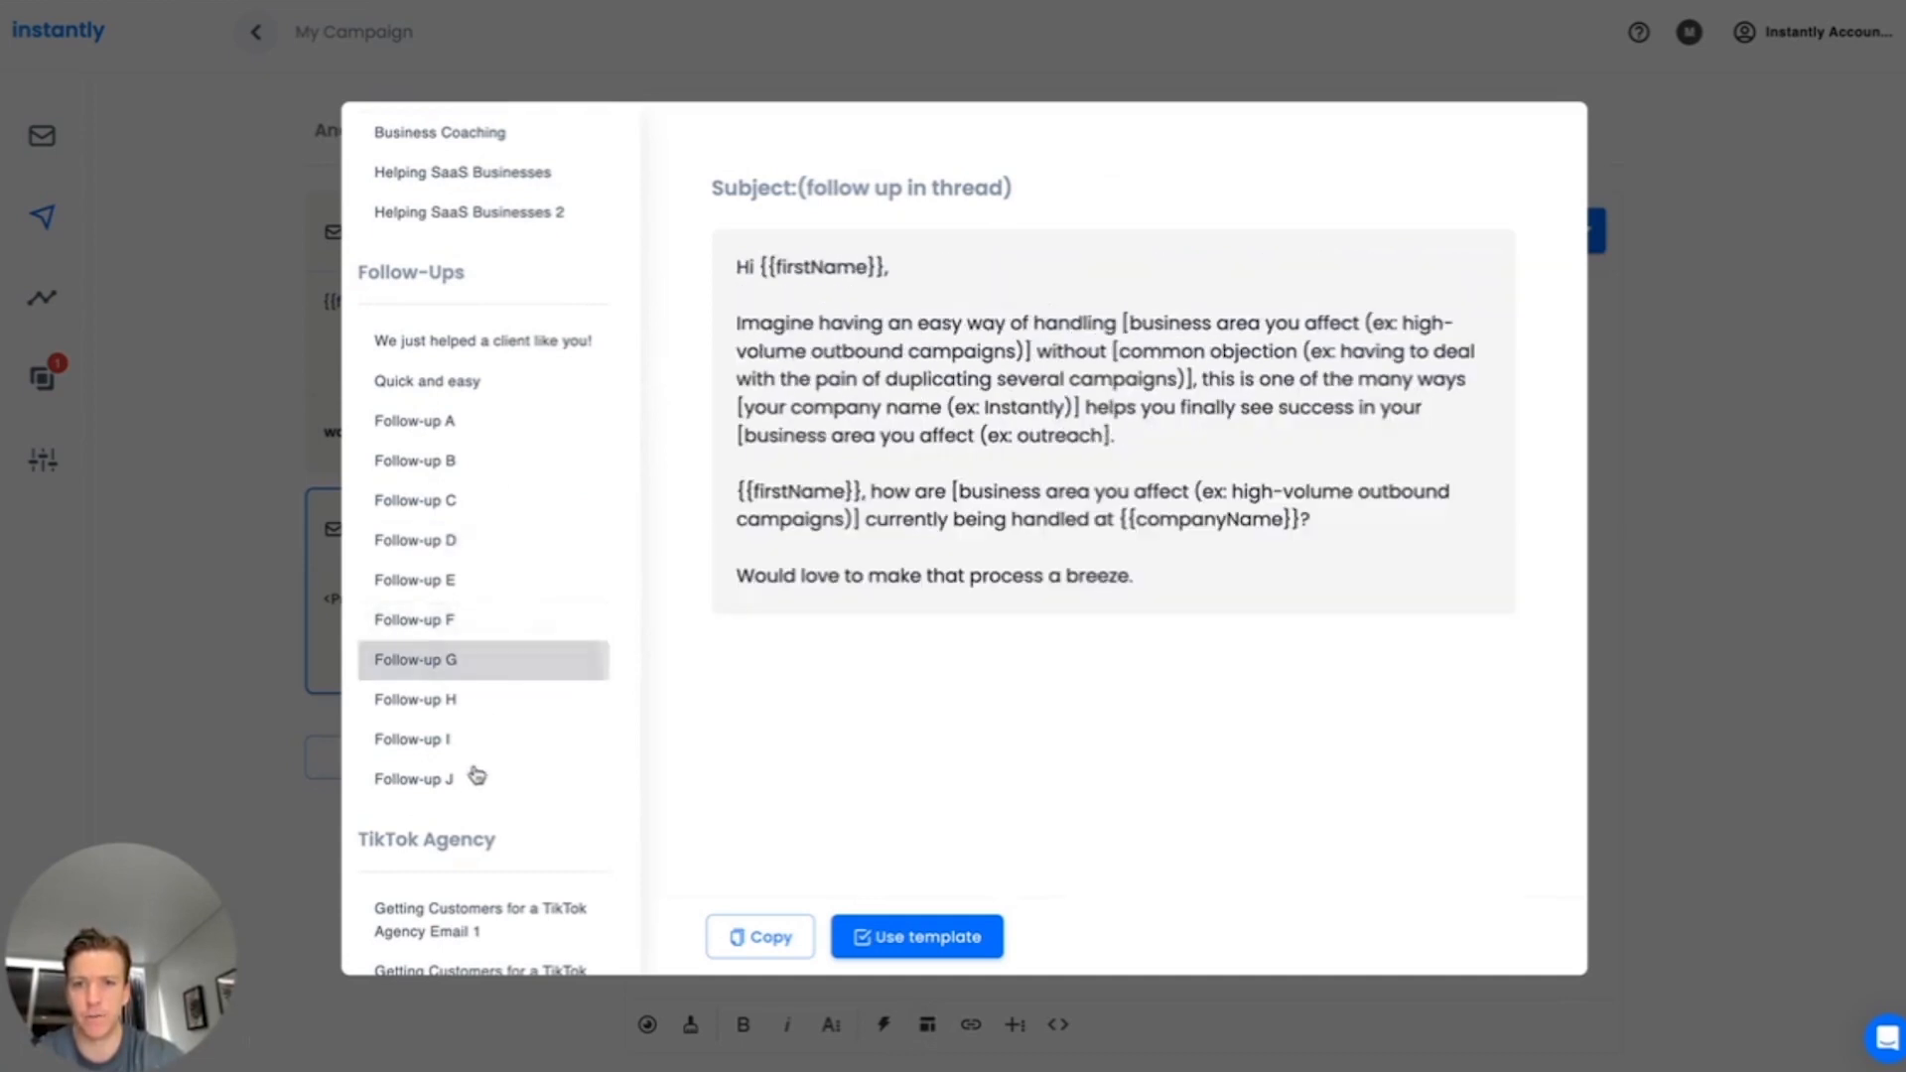
click(477, 776)
click(469, 737)
click(472, 701)
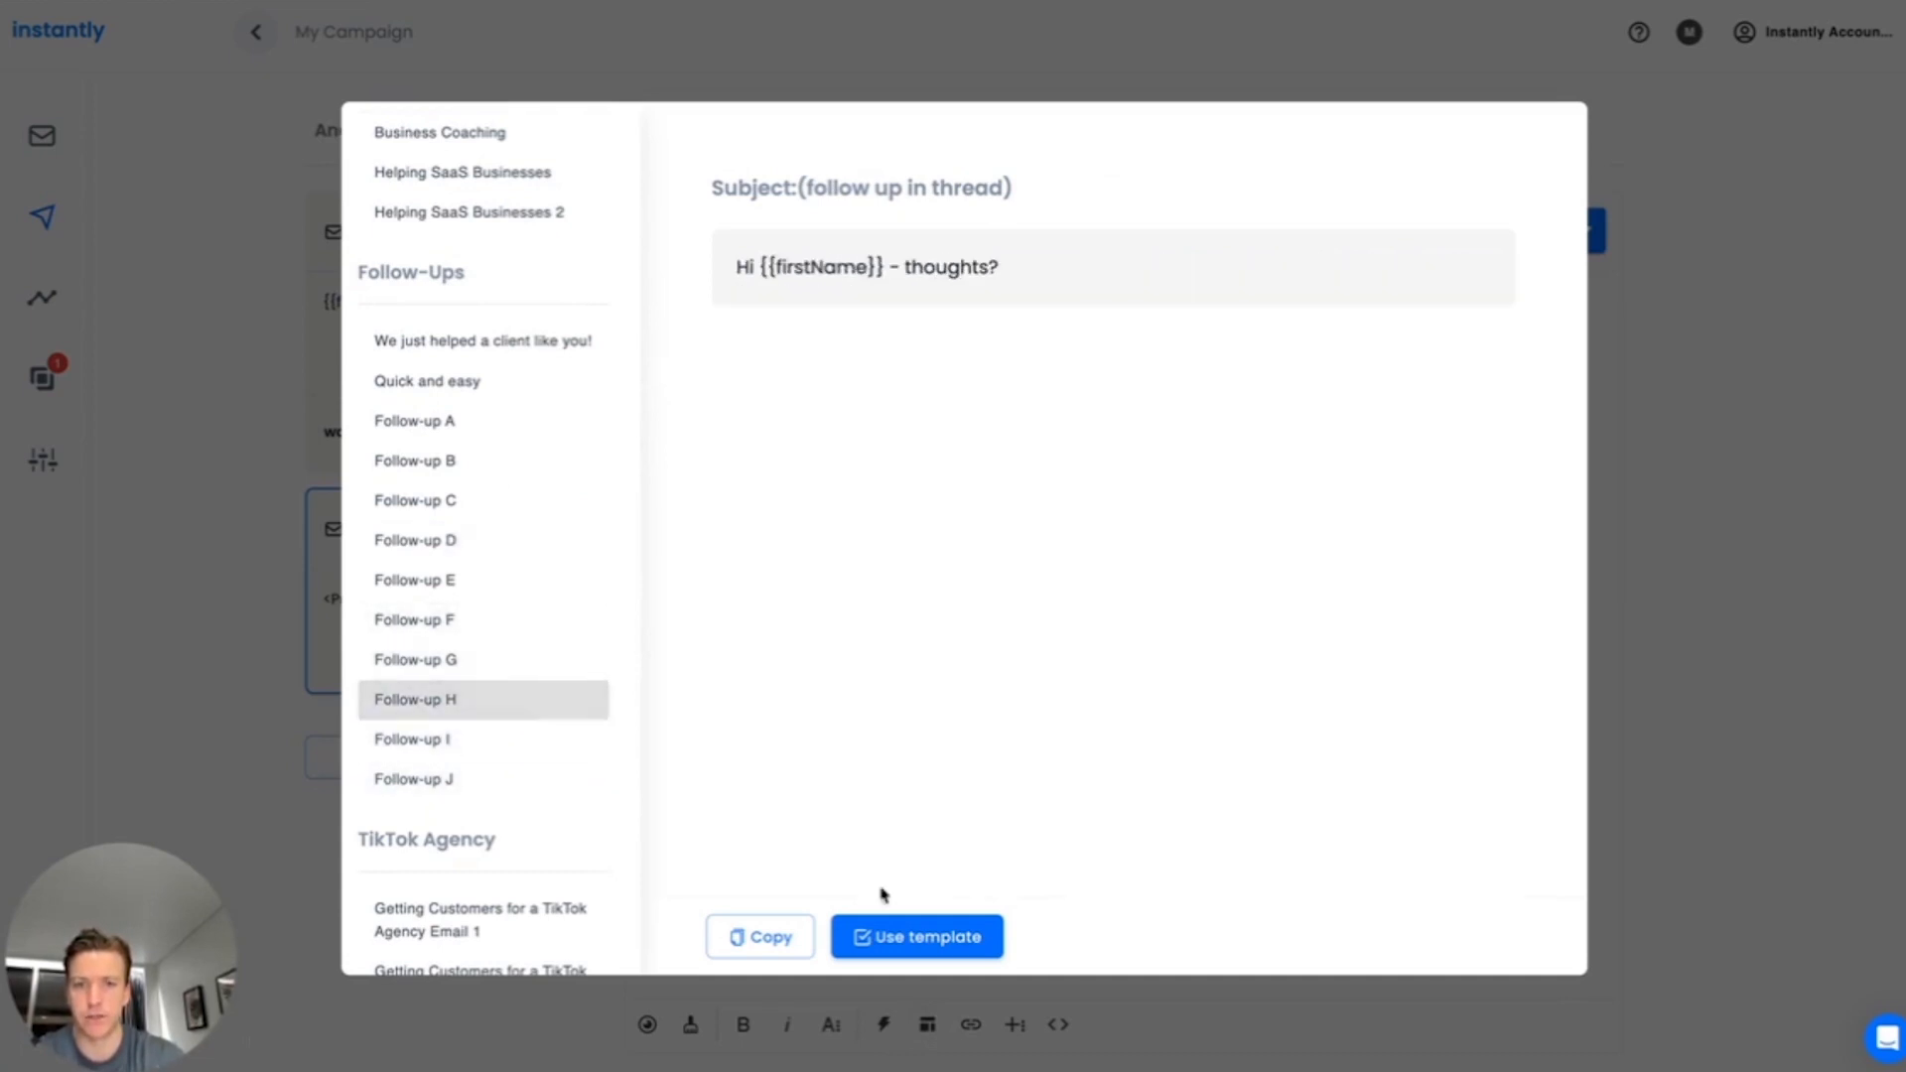
click(944, 936)
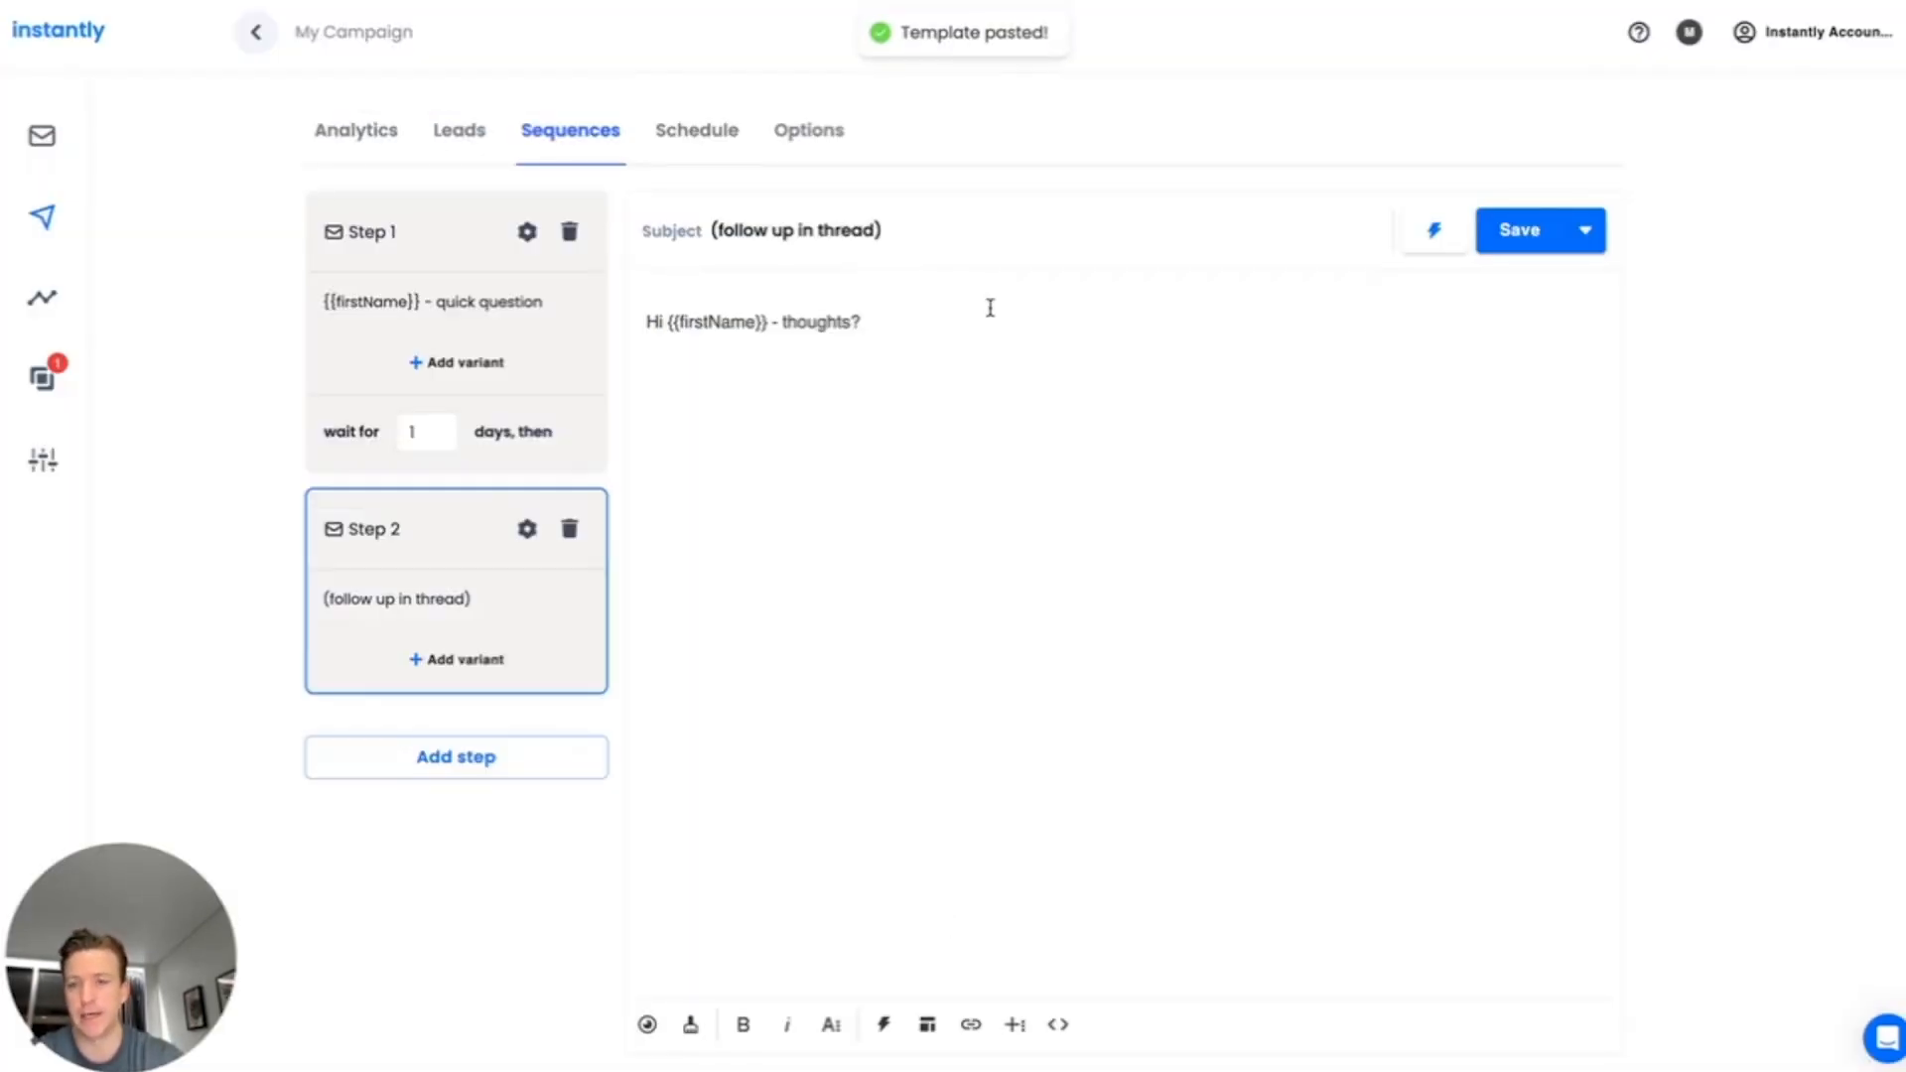
click(1518, 231)
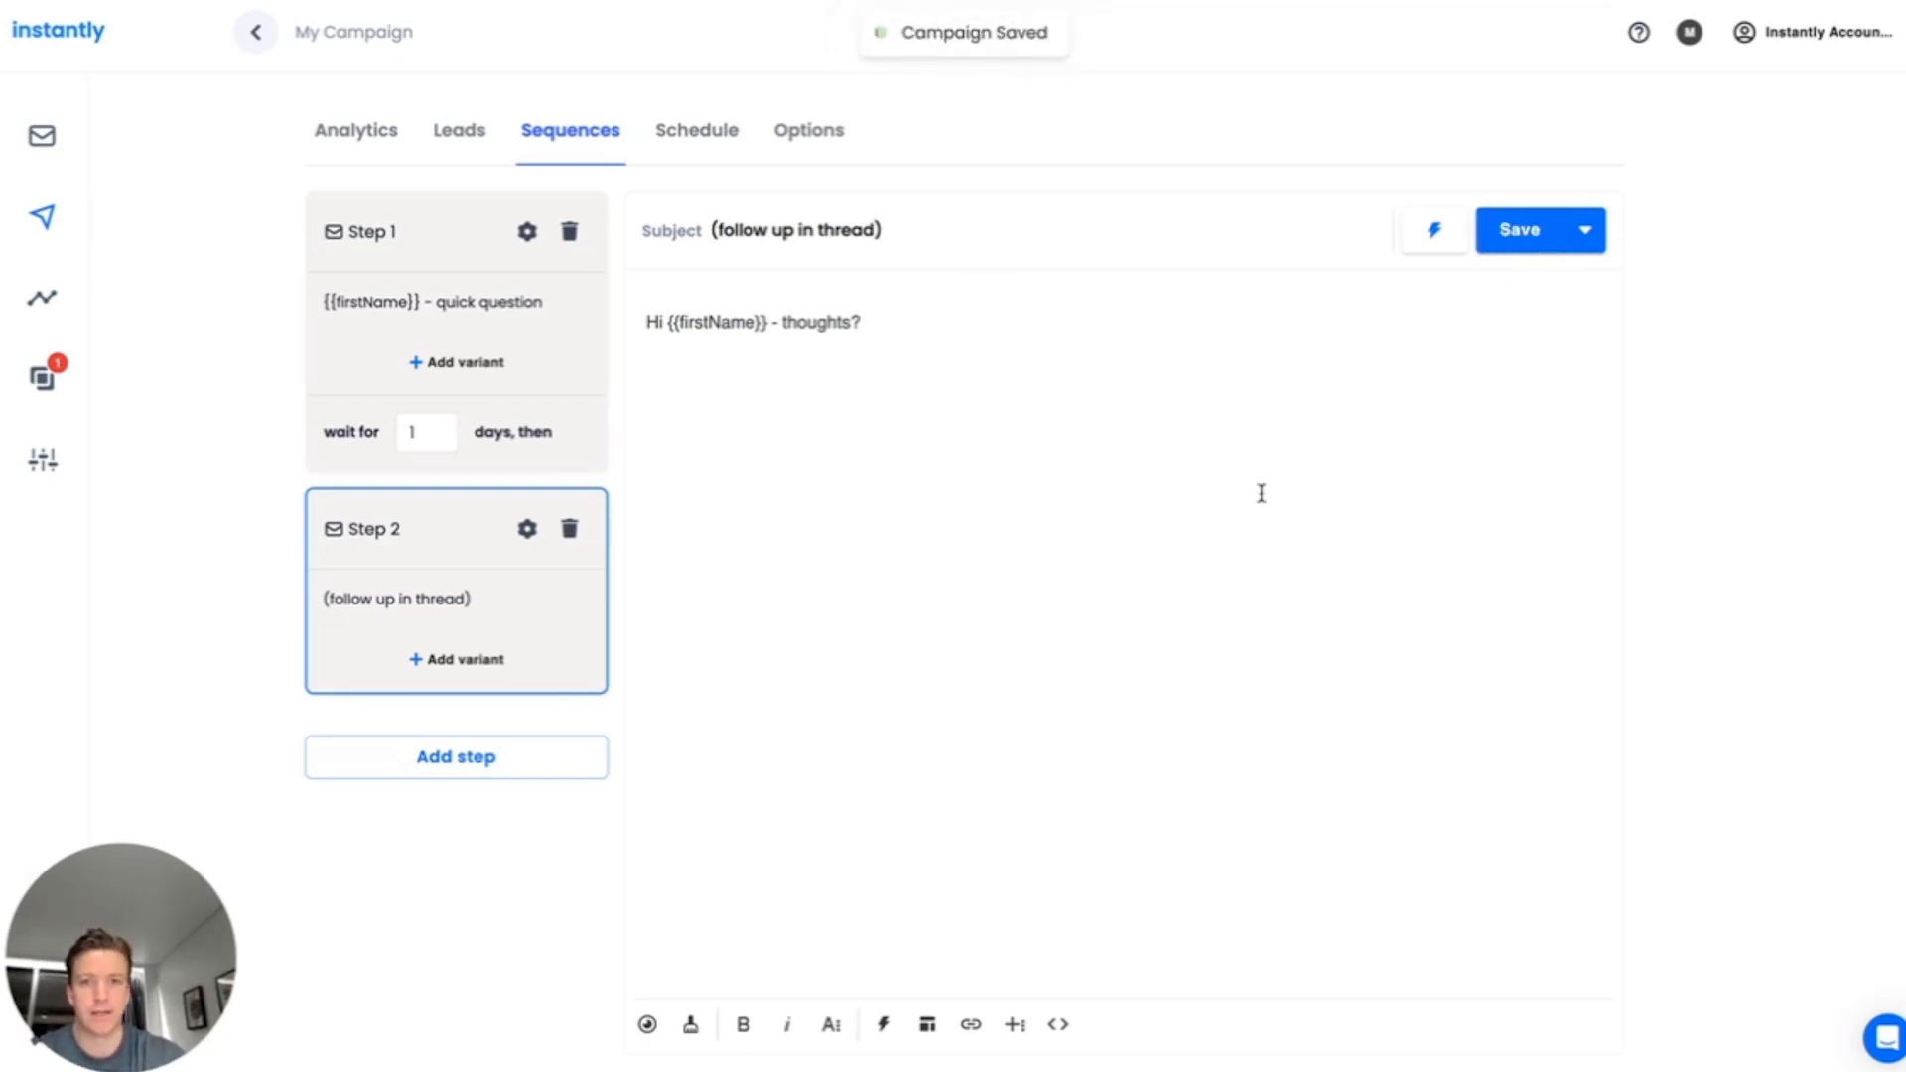
Check the campaign's sending schedule and select multiple sending email accounts in its options
click(713, 132)
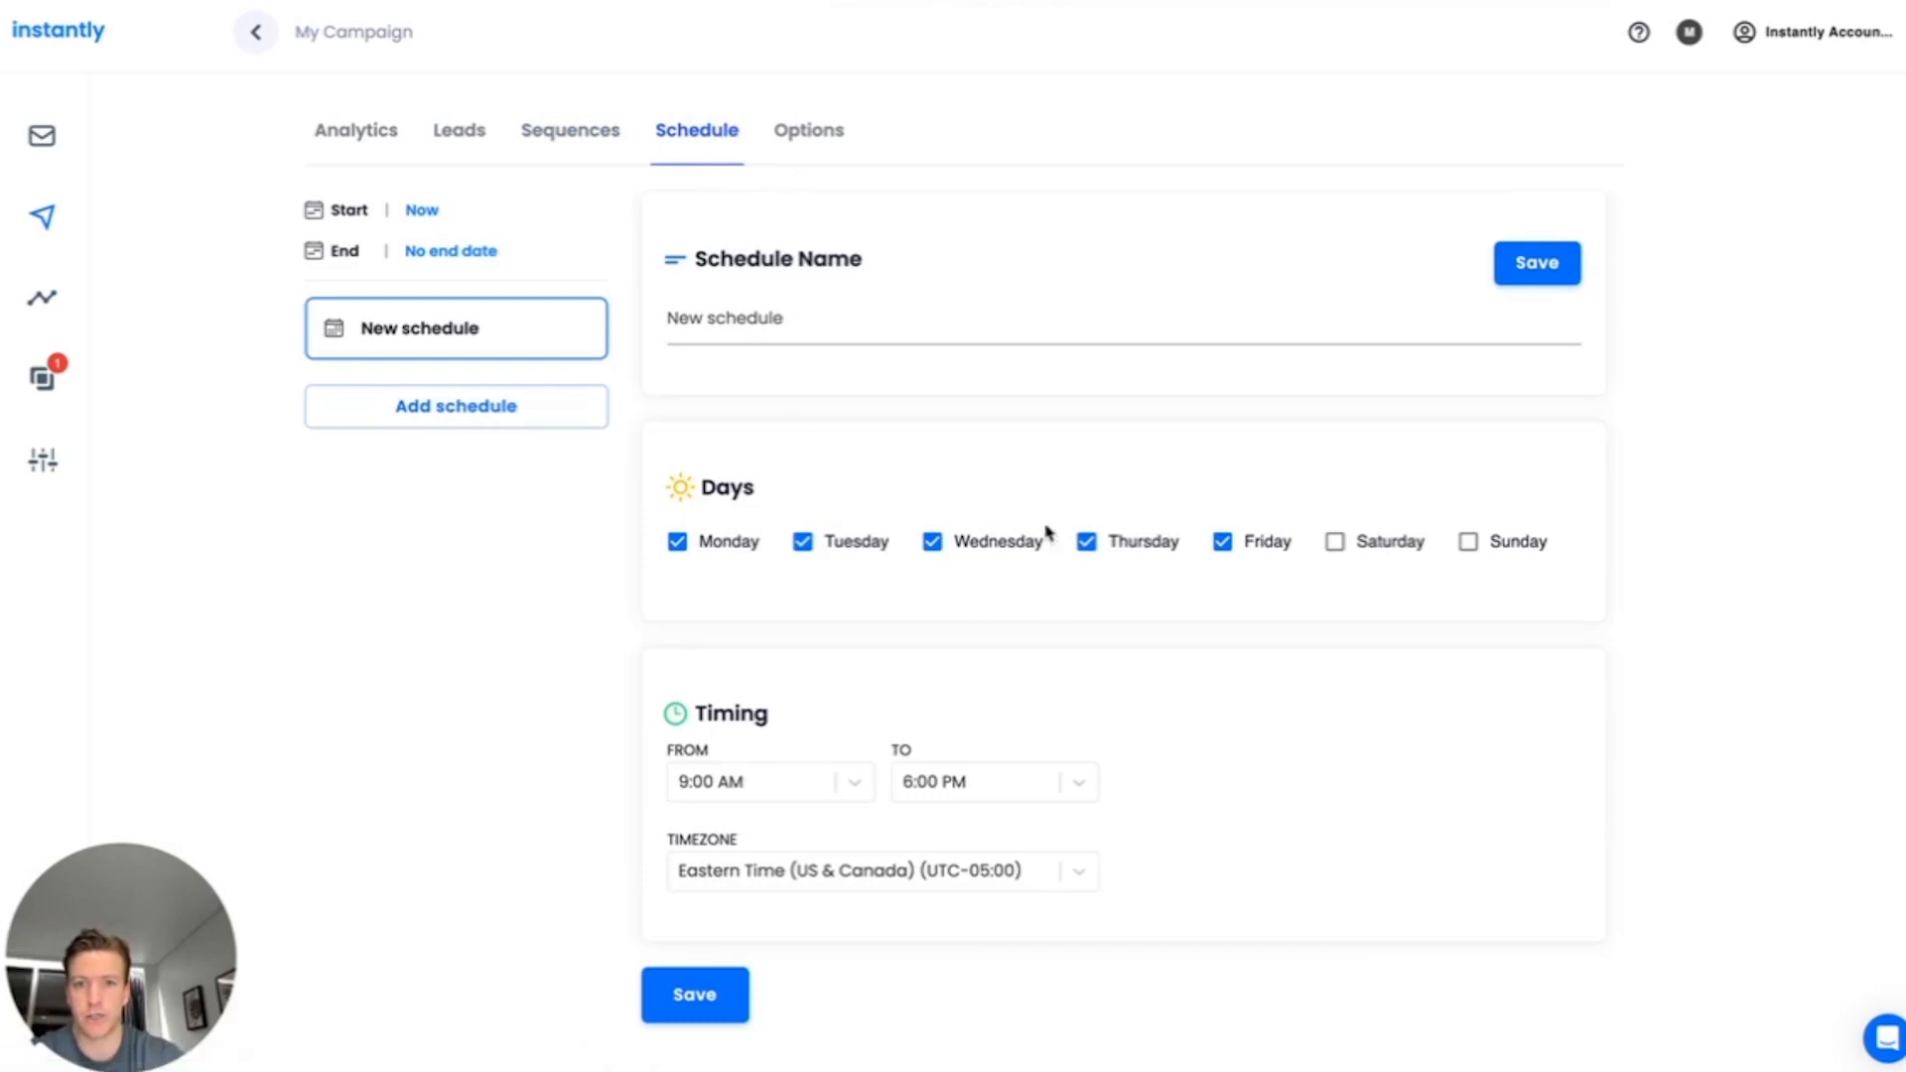
click(809, 132)
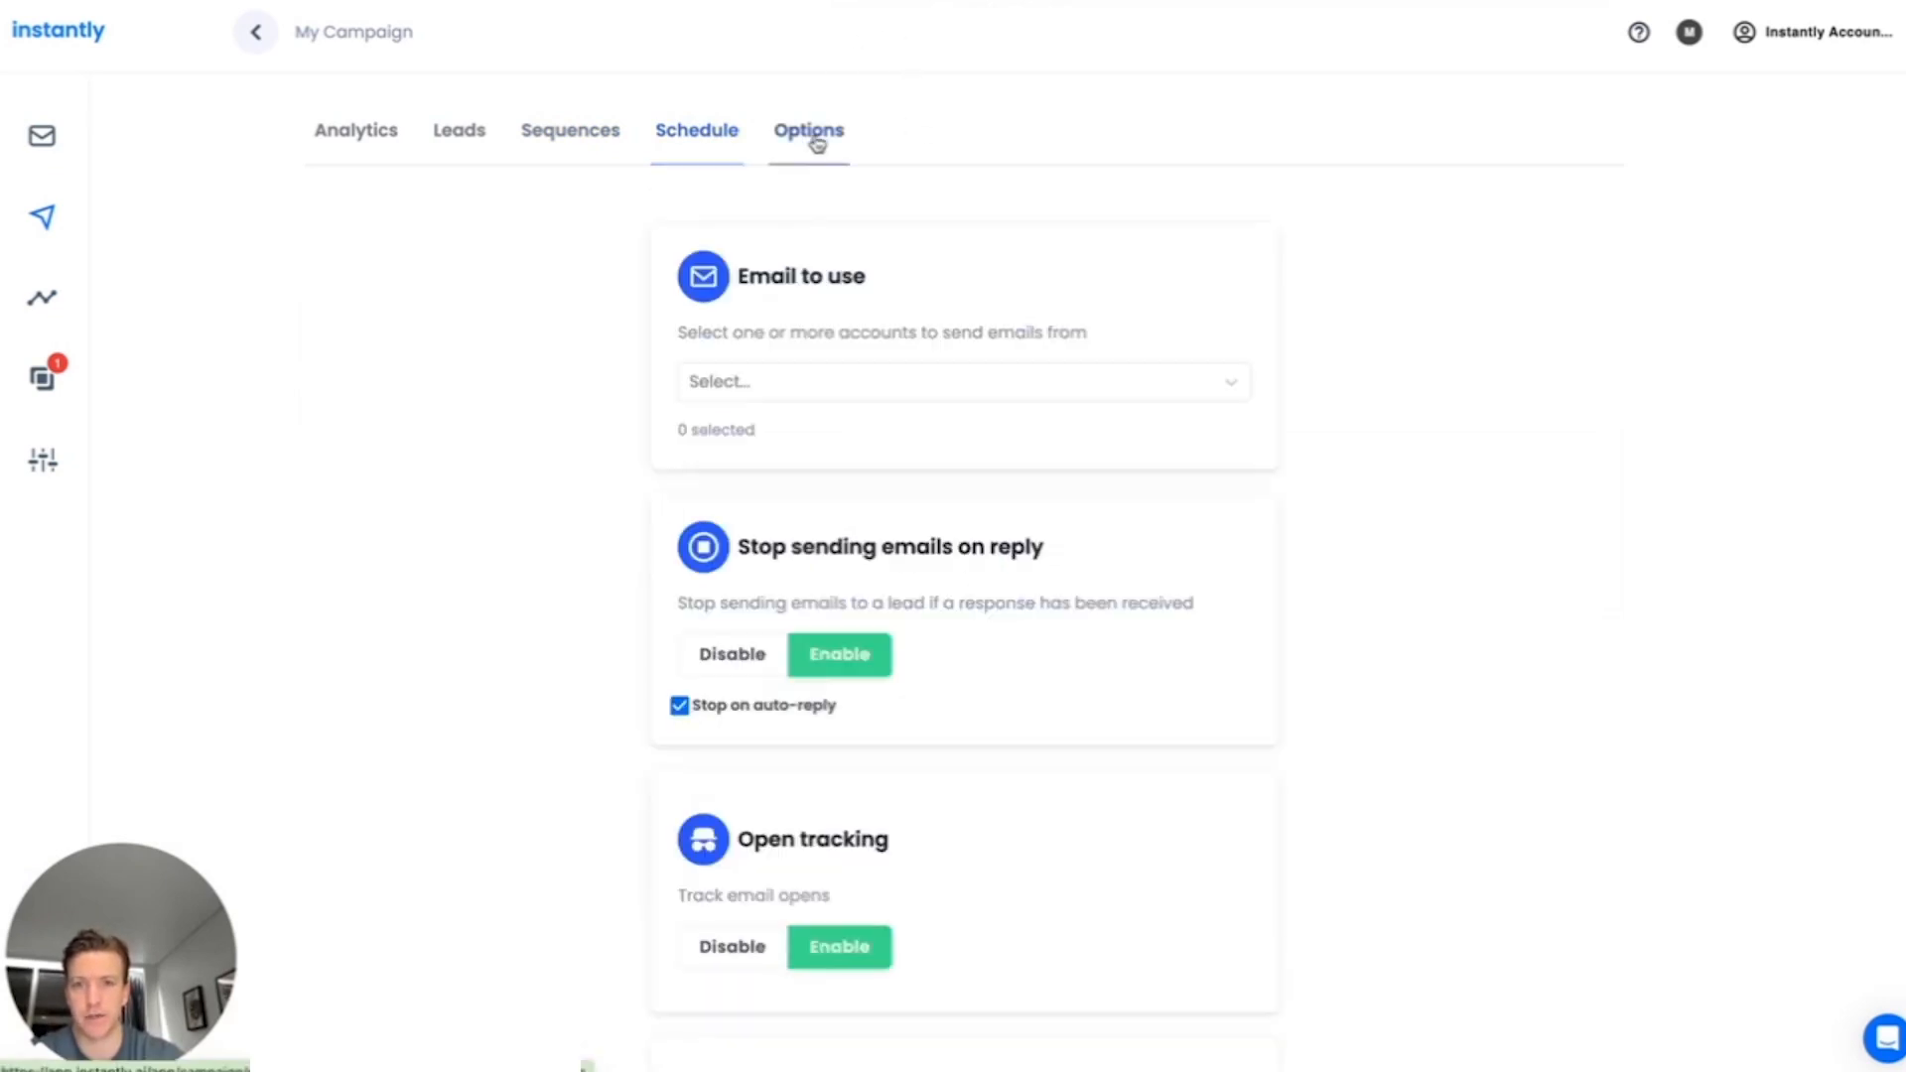
click(1120, 391)
double_click(1050, 601)
click(1046, 602)
click(1203, 587)
click(1204, 587)
click(1204, 584)
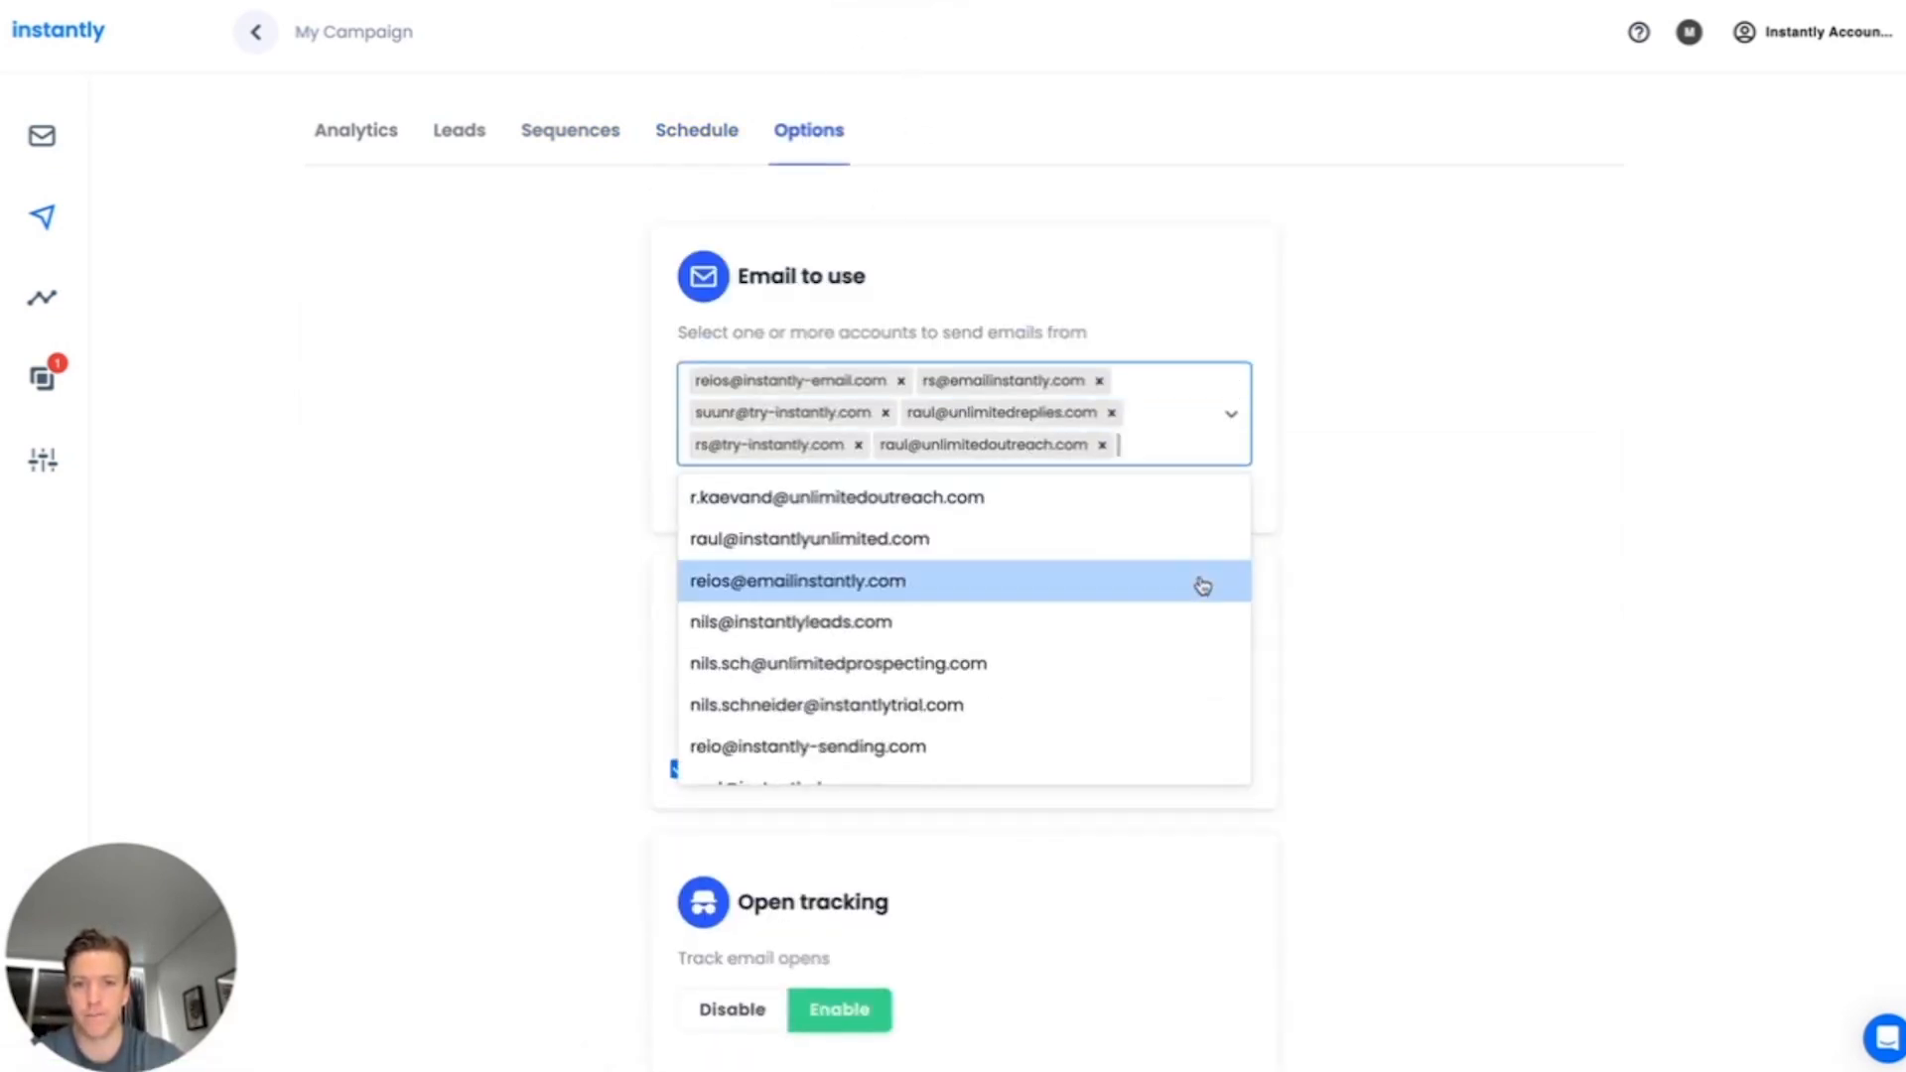
click(1202, 585)
click(1191, 584)
click(1188, 586)
click(1188, 587)
click(1186, 592)
click(1128, 783)
click(1128, 783)
click(1127, 783)
click(1128, 783)
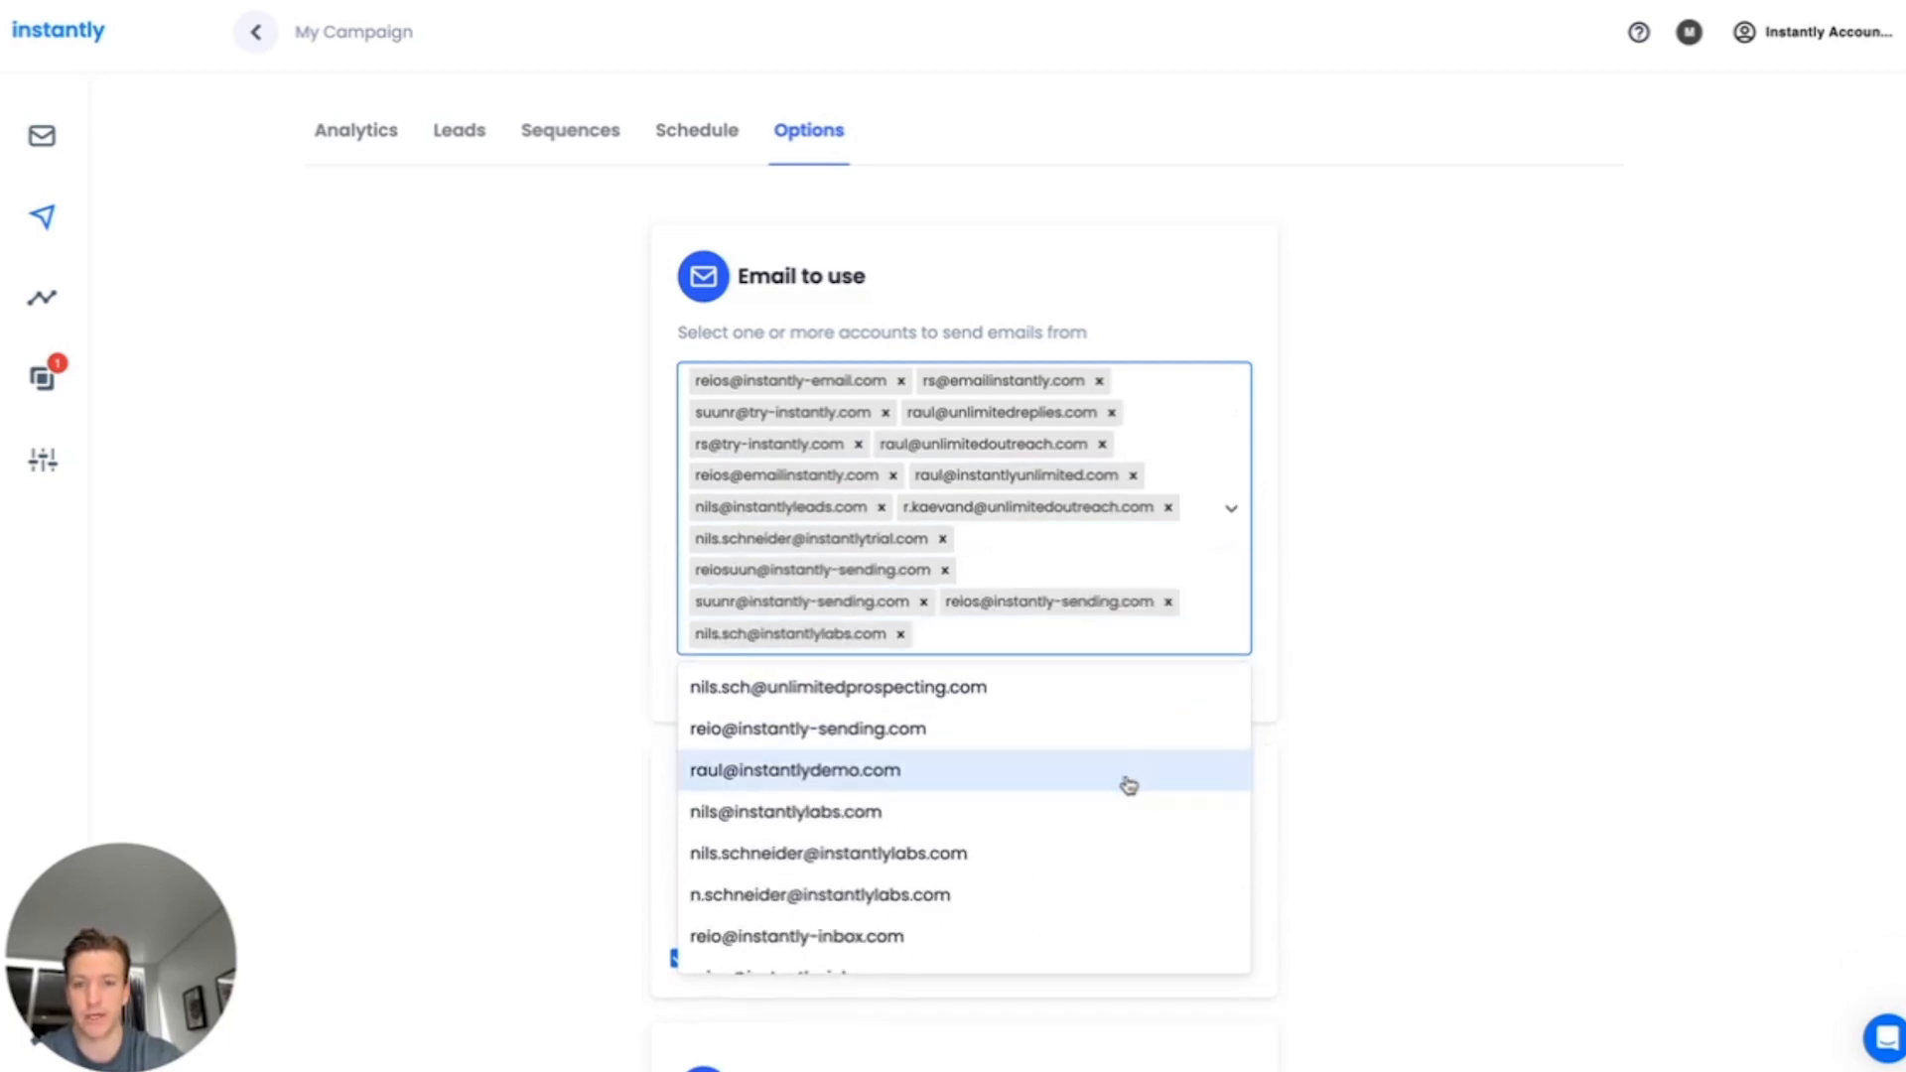
Add two more sending accounts to the campaign's Email to use list and close the account list
click(1142, 786)
click(1150, 789)
click(1390, 736)
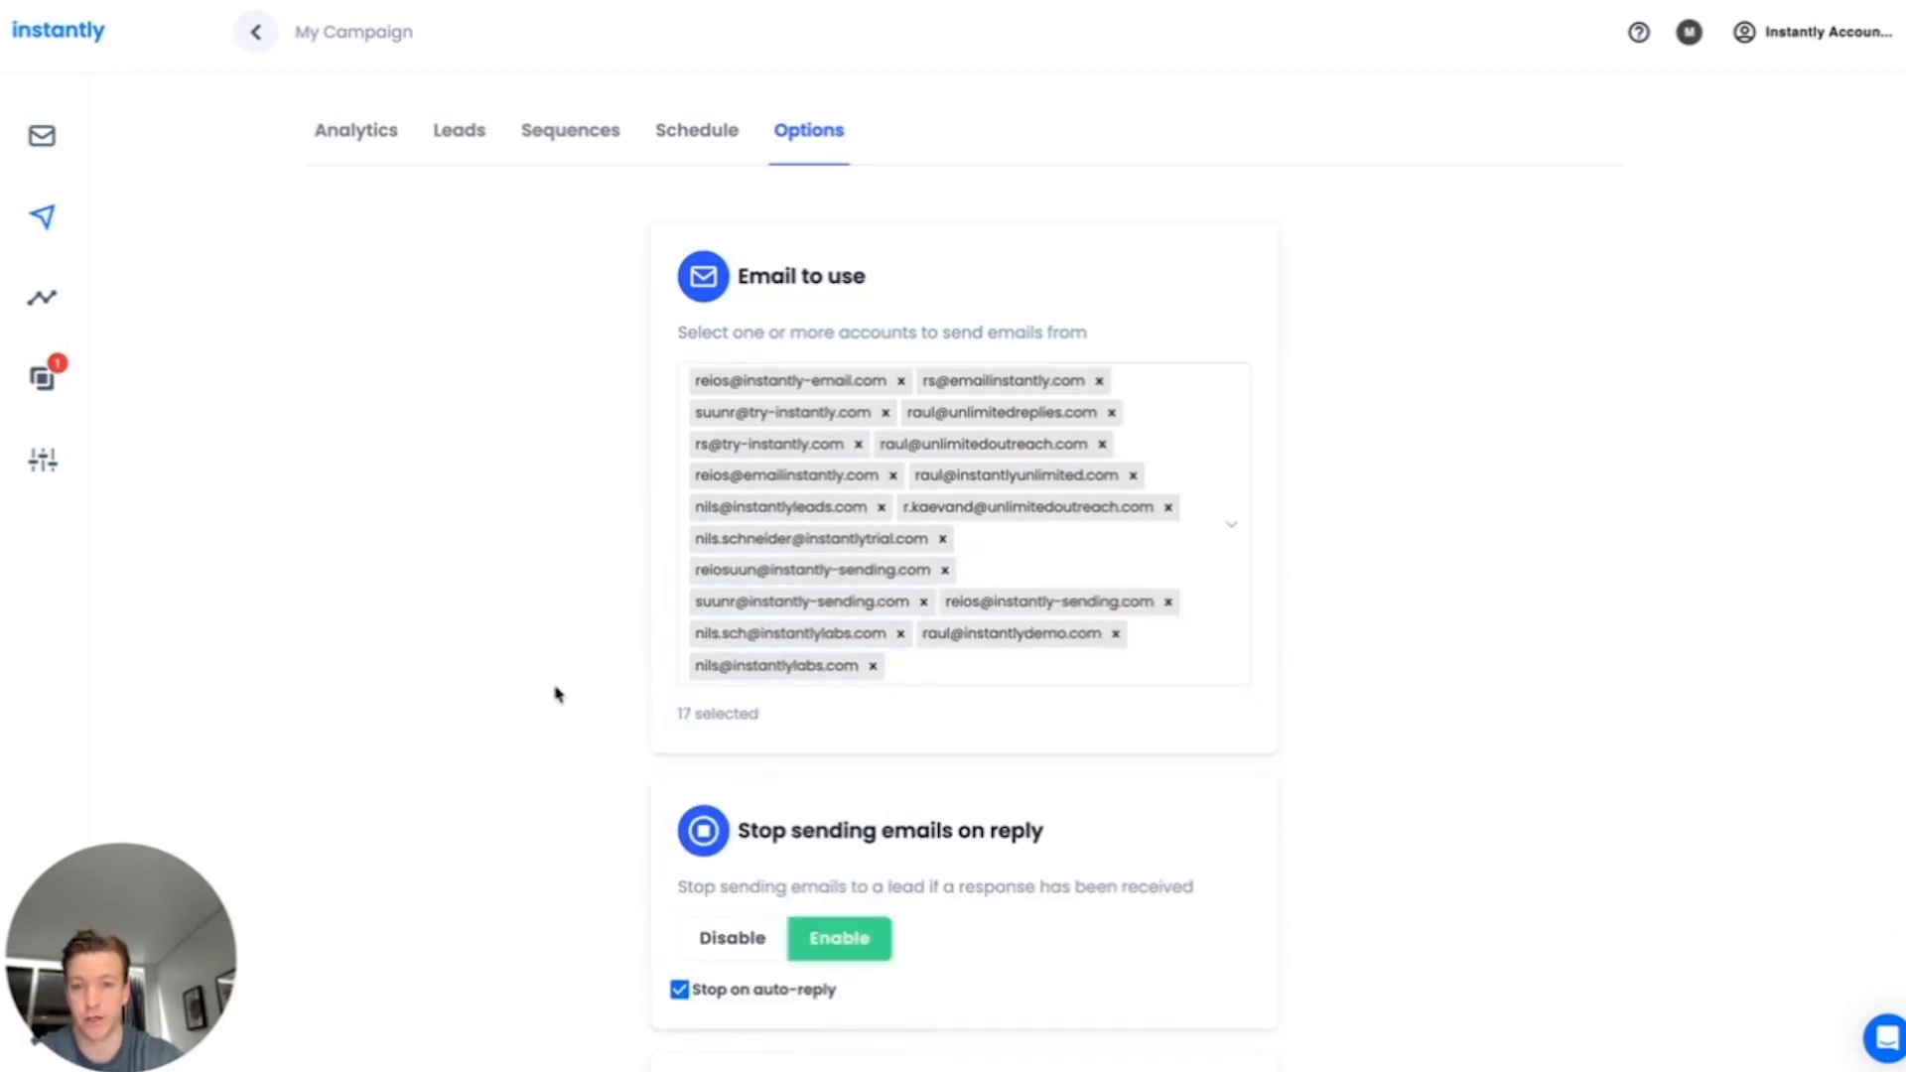
drag(675, 723, 777, 726)
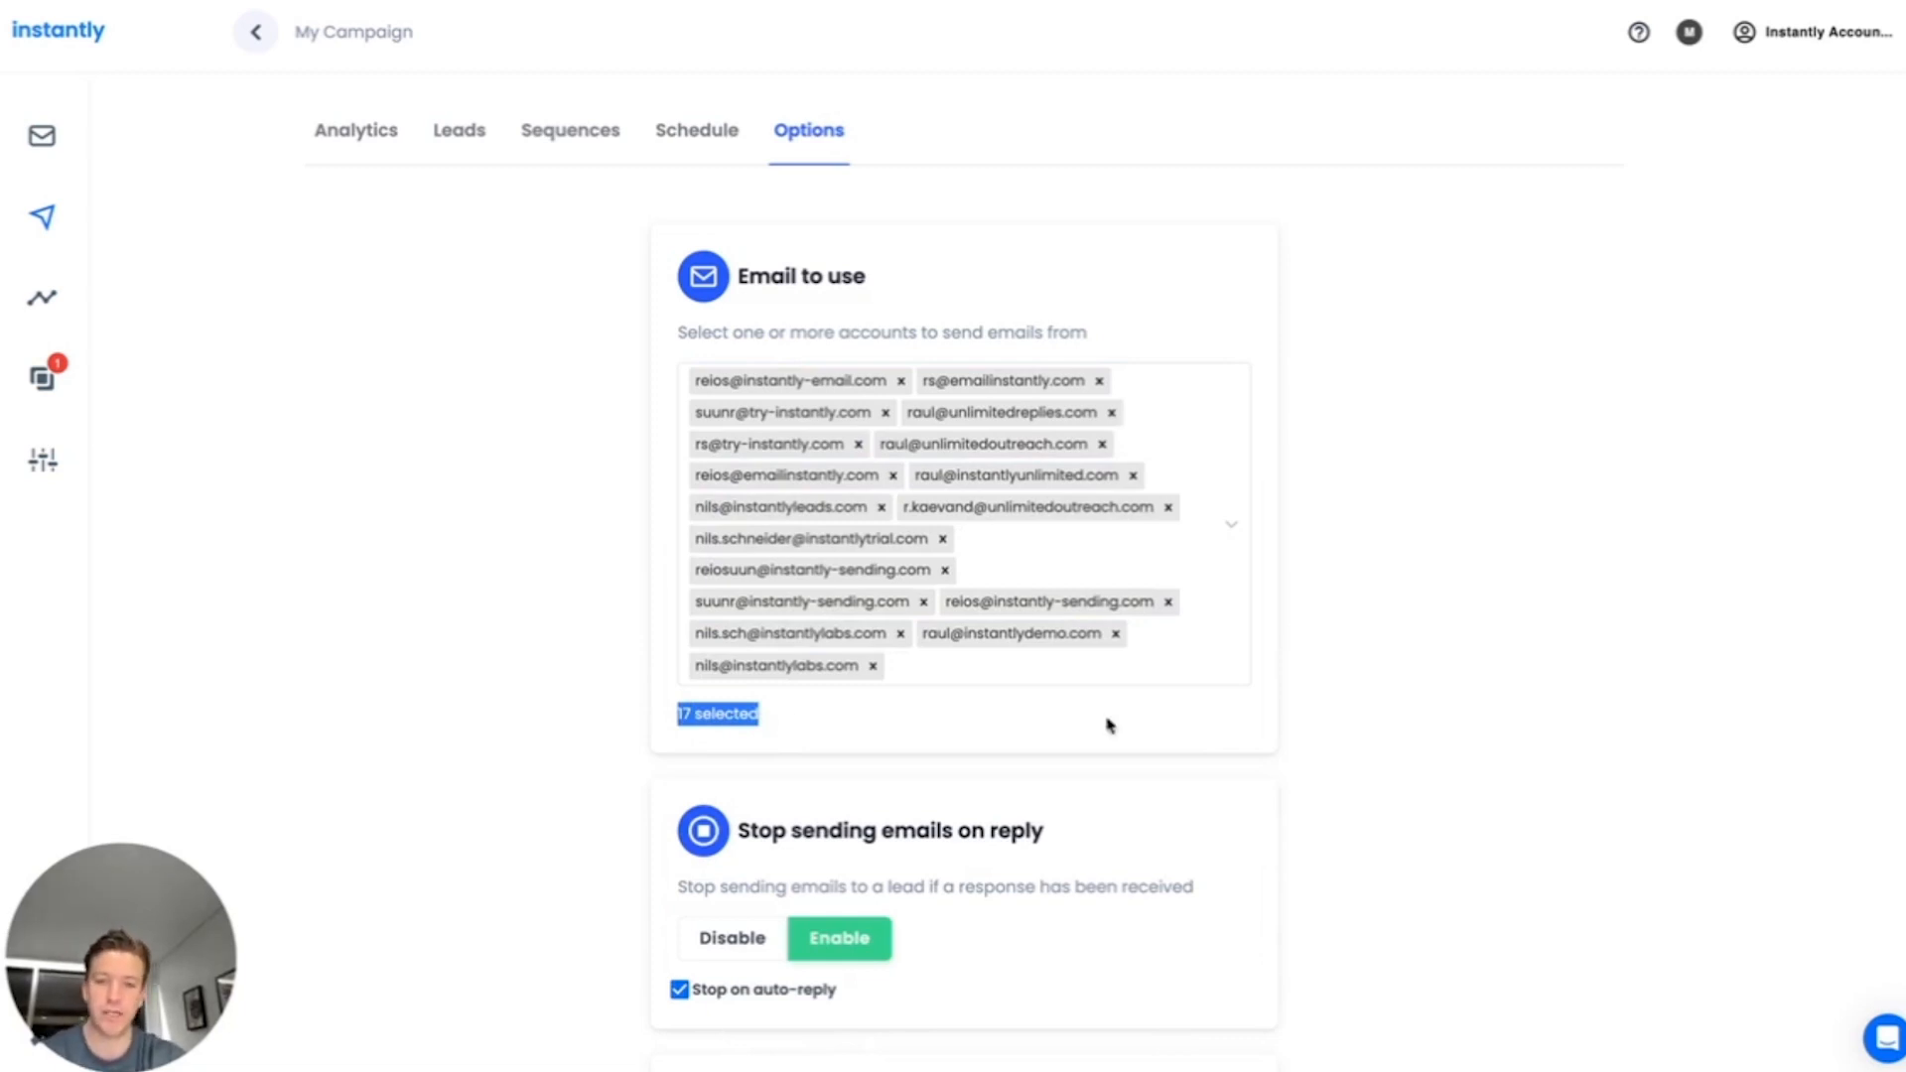
Review the campaign's options, from the sending accounts and stop-on-reply setting to open tracking, delivery optimization and the daily sending limit
scroll(1439, 735, down, 10)
scroll(1438, 735, up, 8)
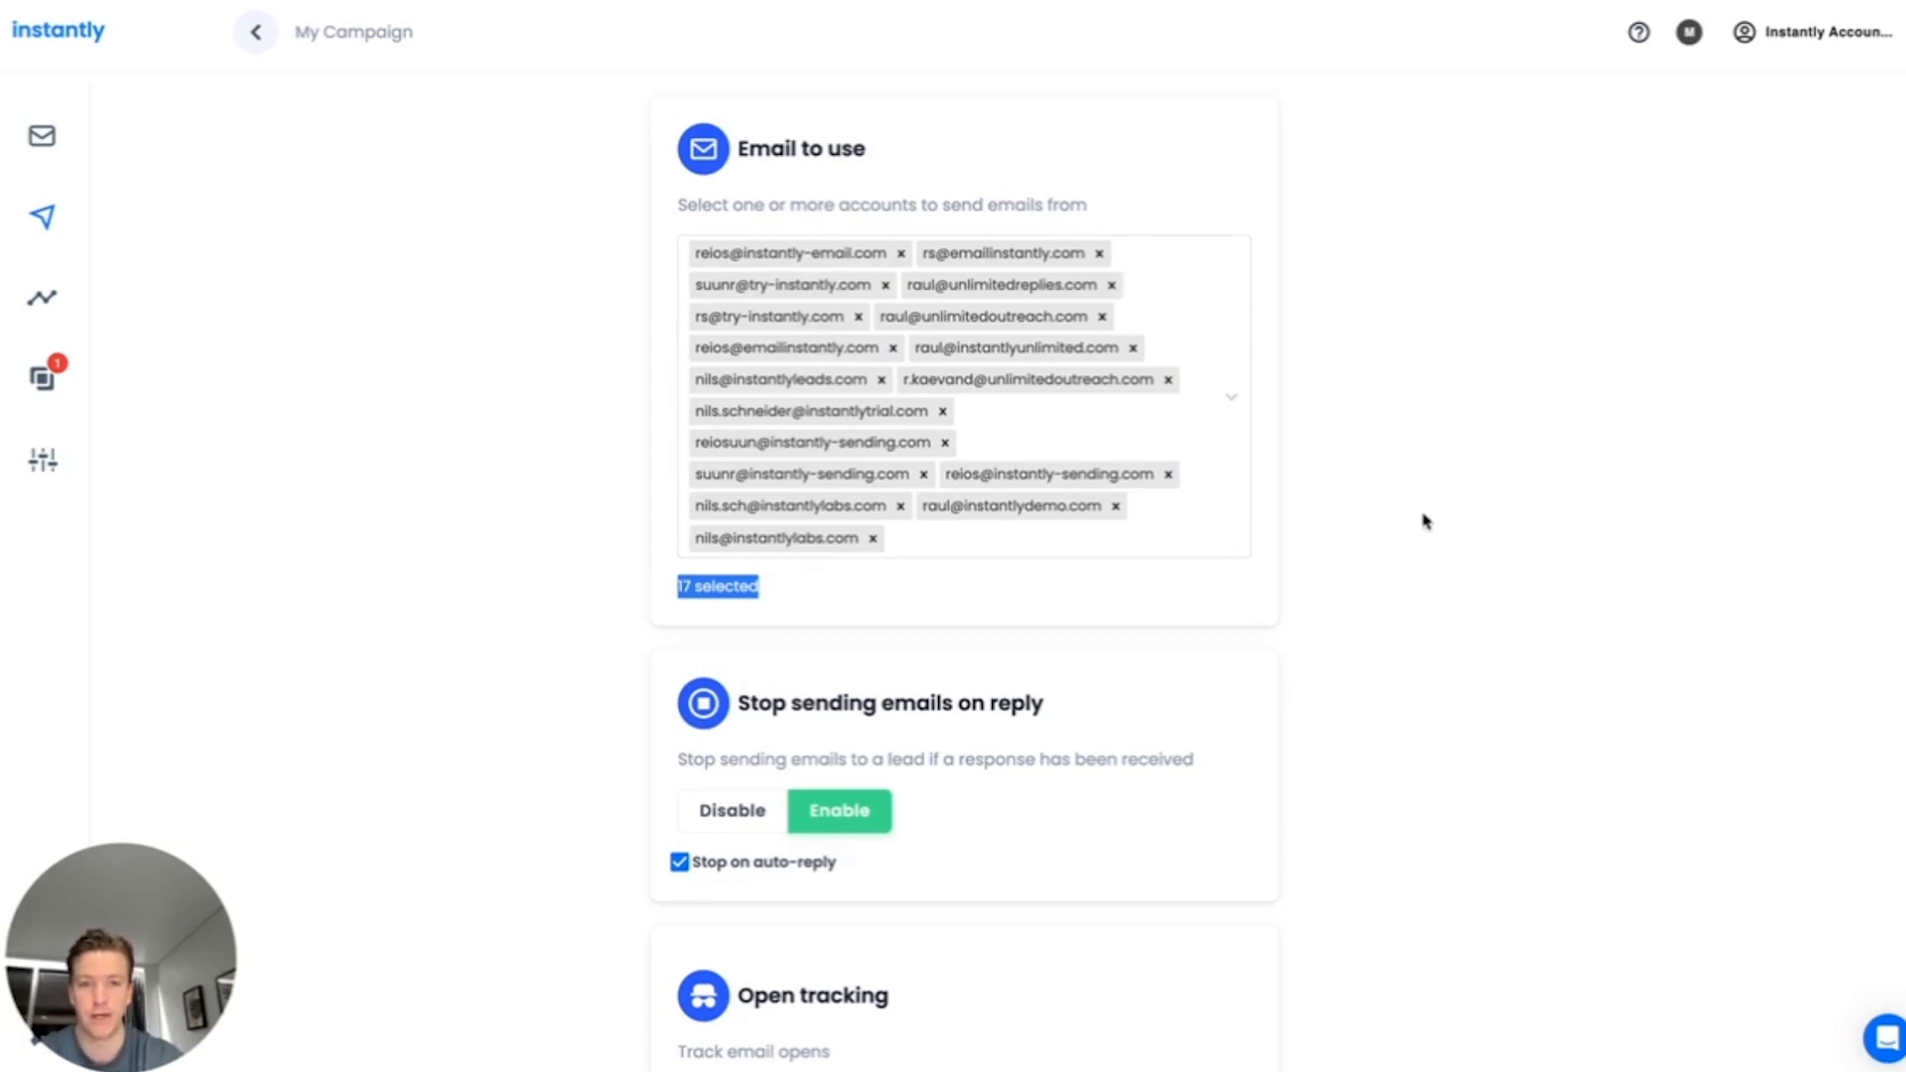
scroll(1426, 522, down, 2)
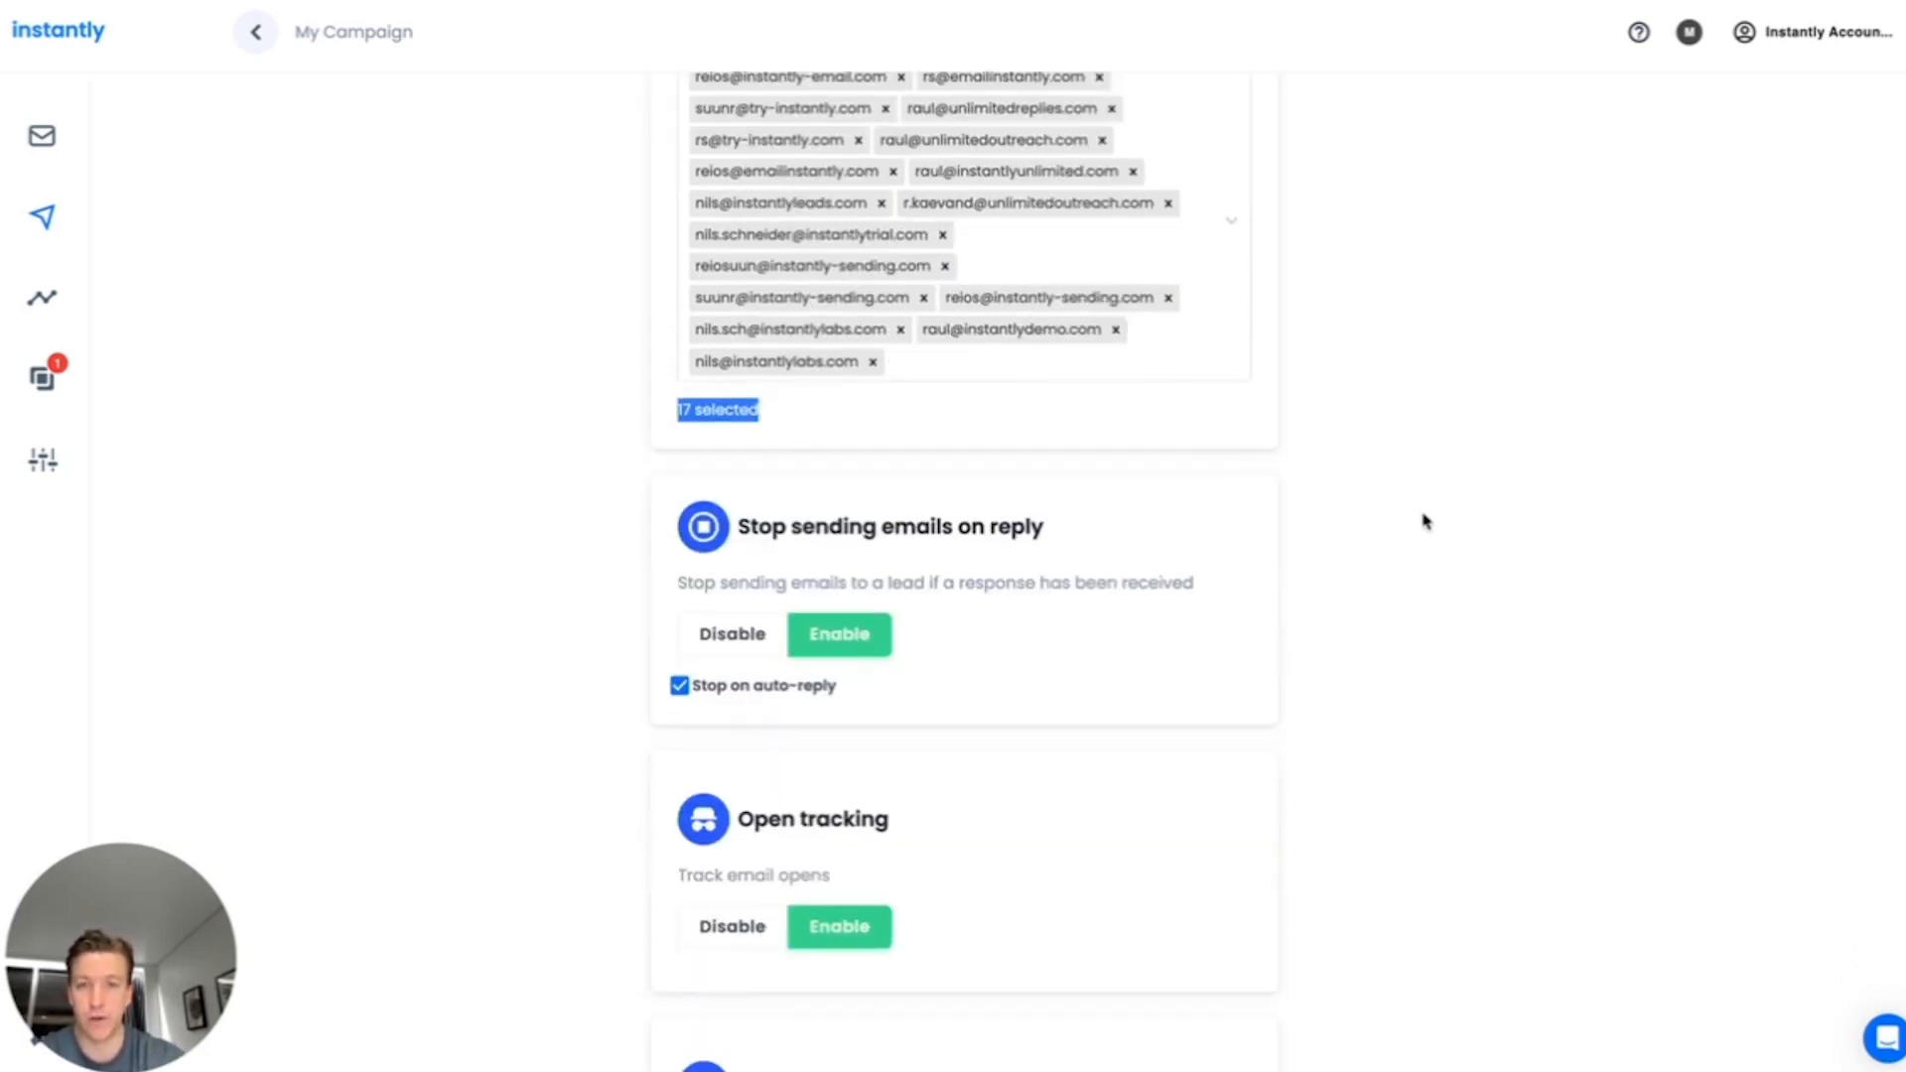
scroll(1426, 521, down, 1)
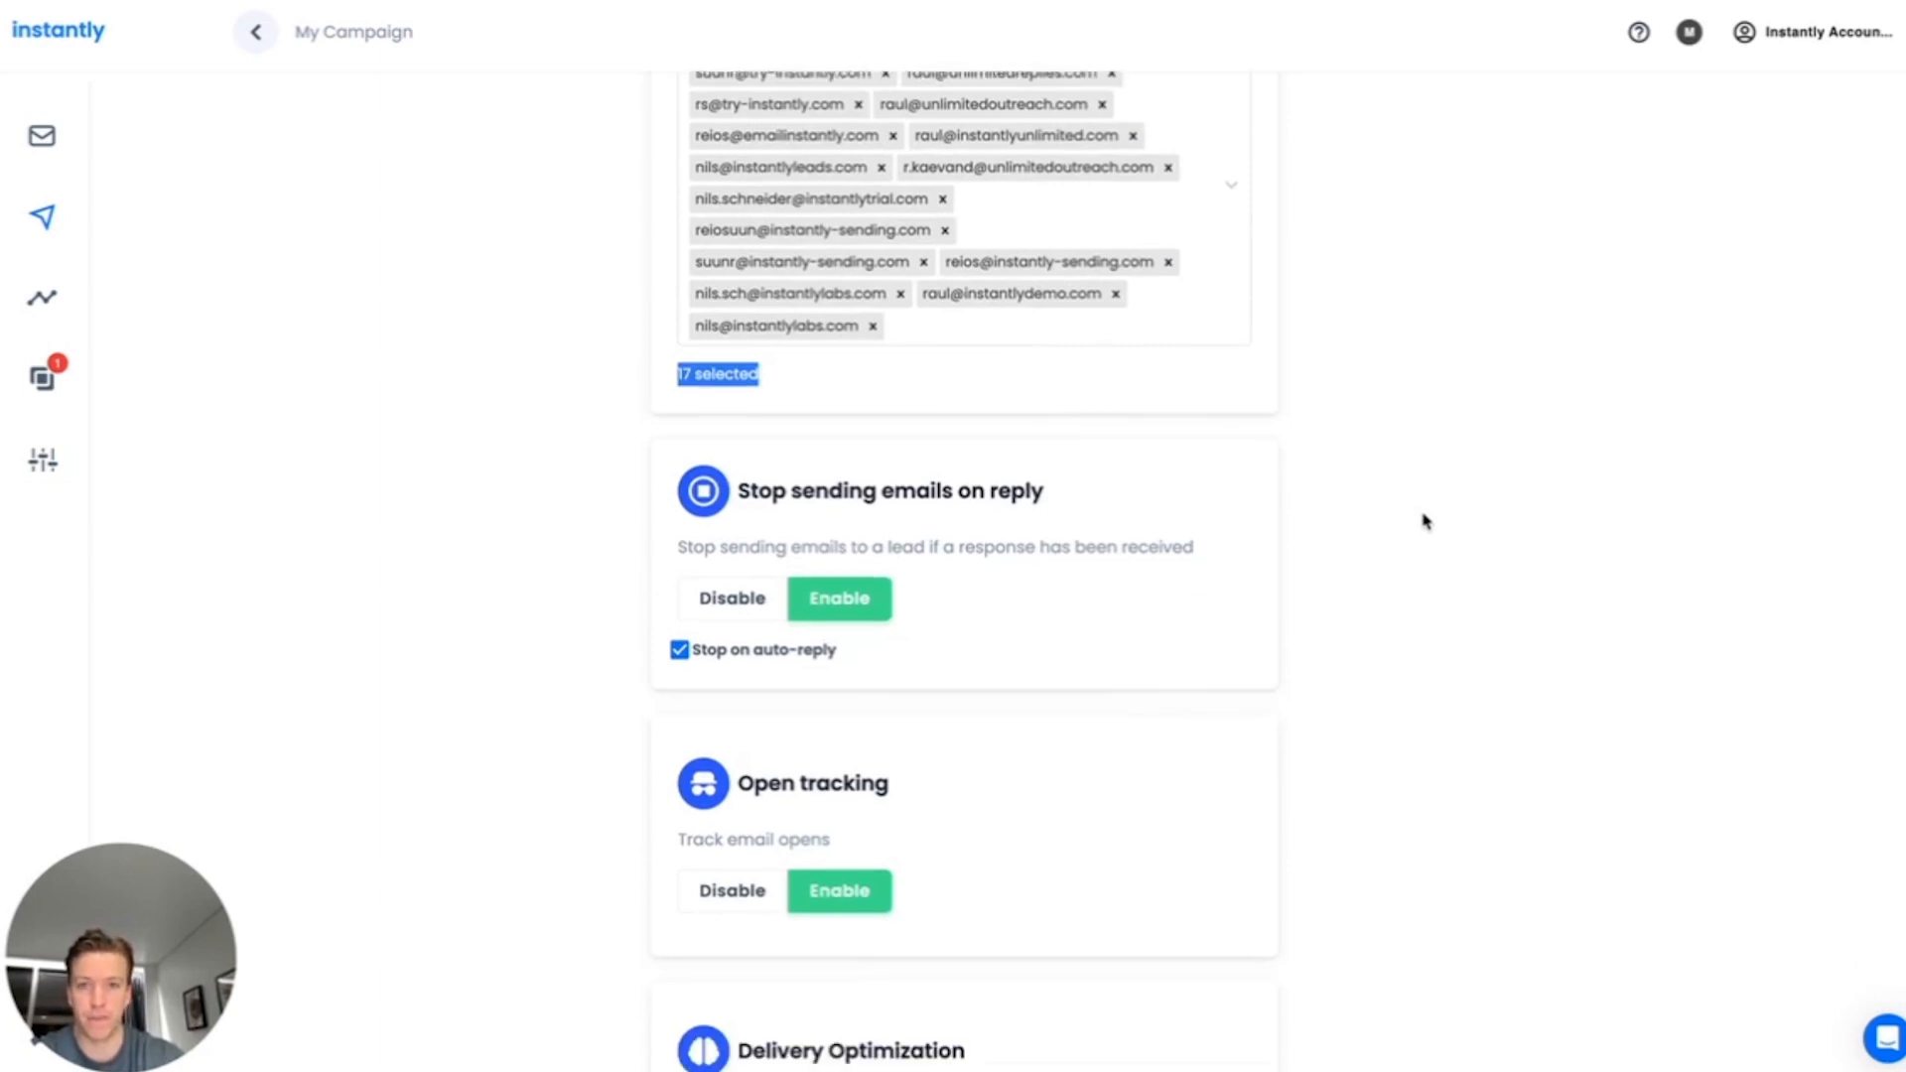
scroll(1427, 521, up, 2)
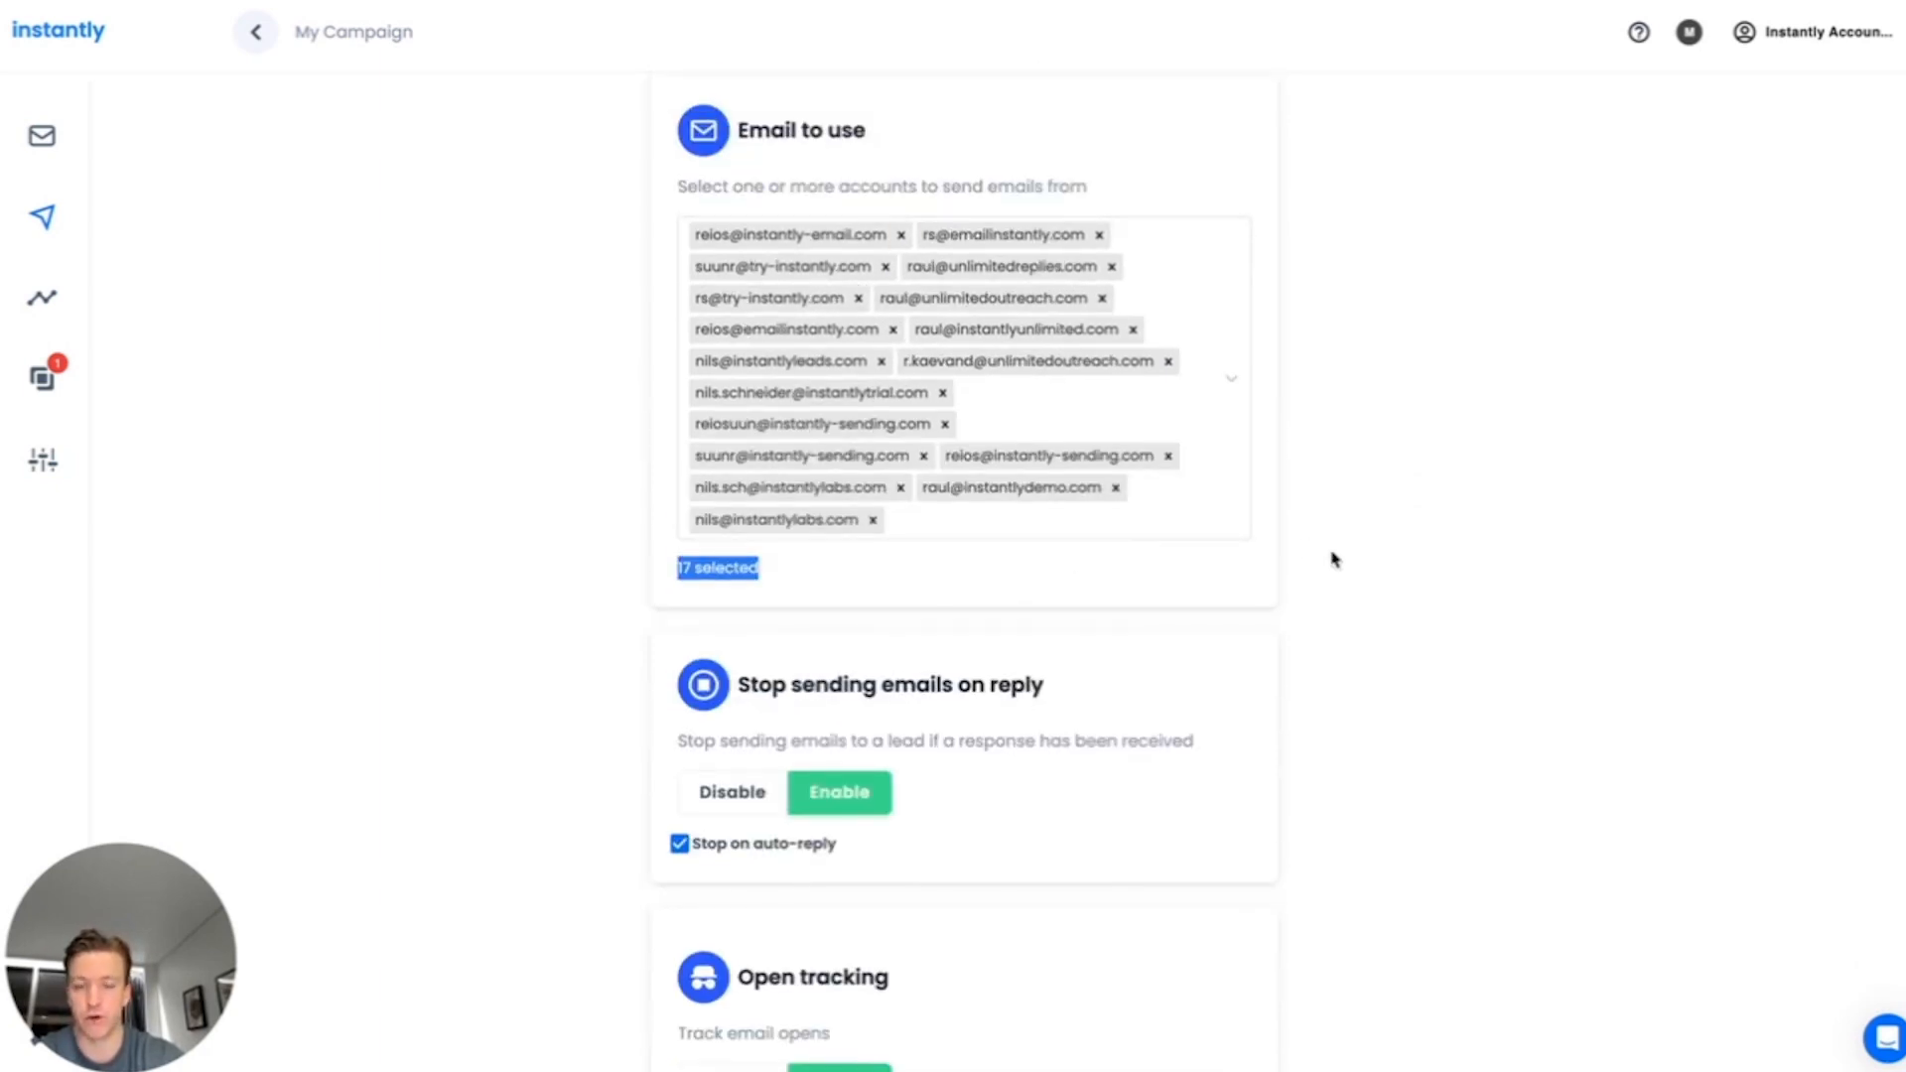
scroll(1333, 559, down, 8)
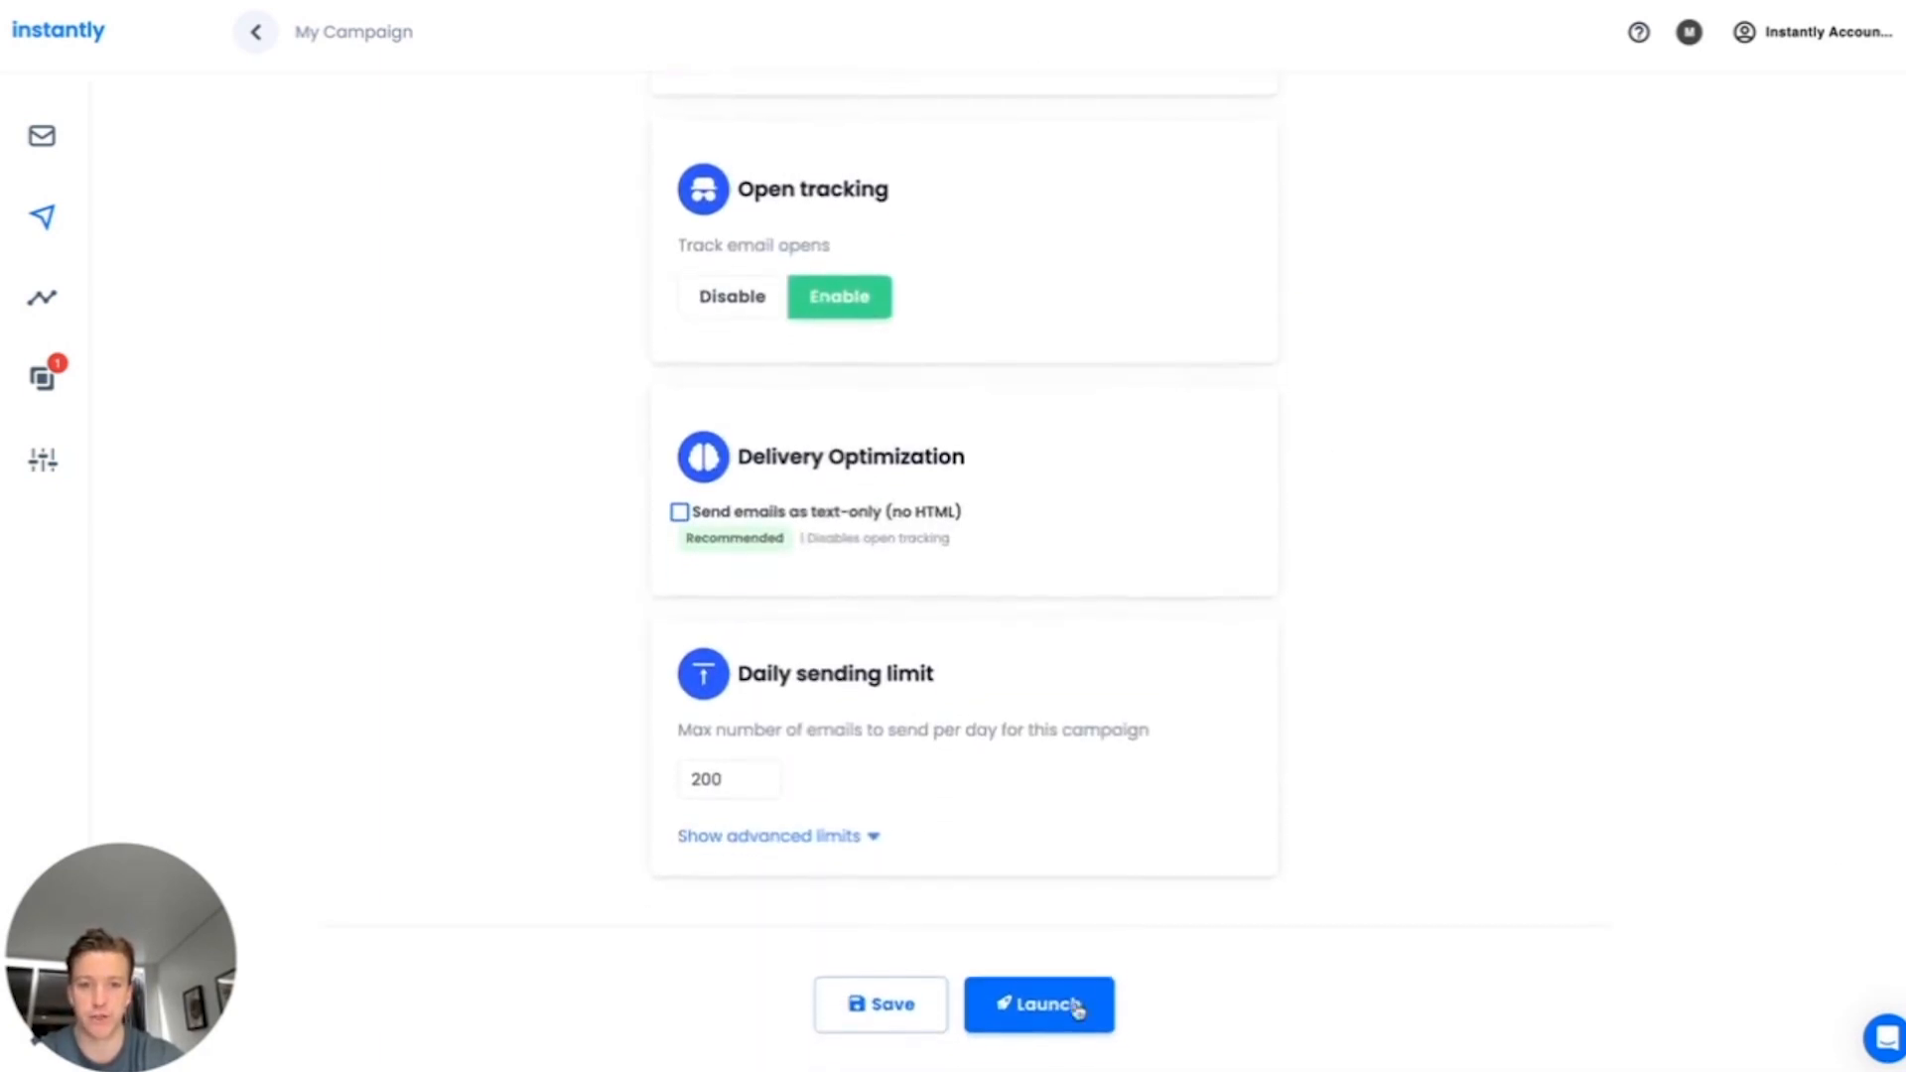
scroll(1346, 733, up, 6)
scroll(1347, 735, up, 4)
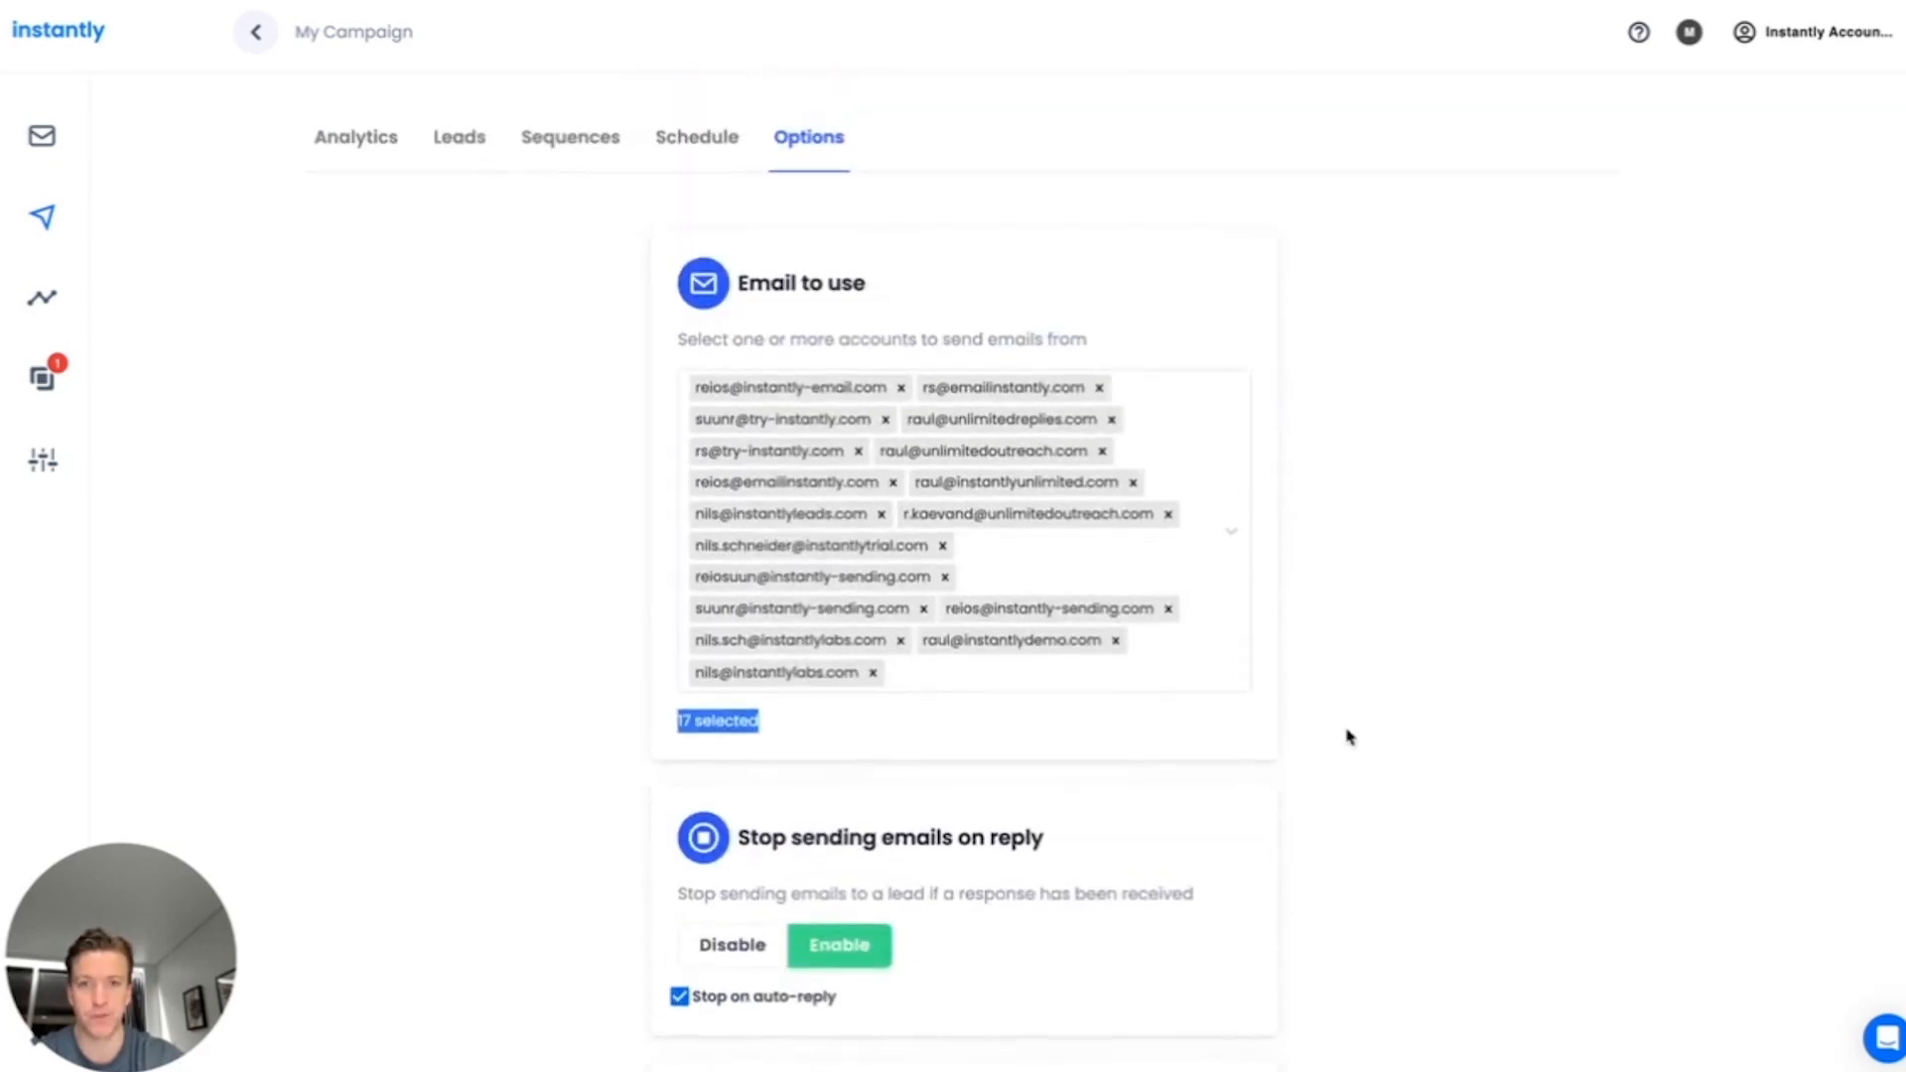
Browse the email templates from the sequence's Step 1 and copy the text of the Getting Leads For Online Coaches template
click(596, 159)
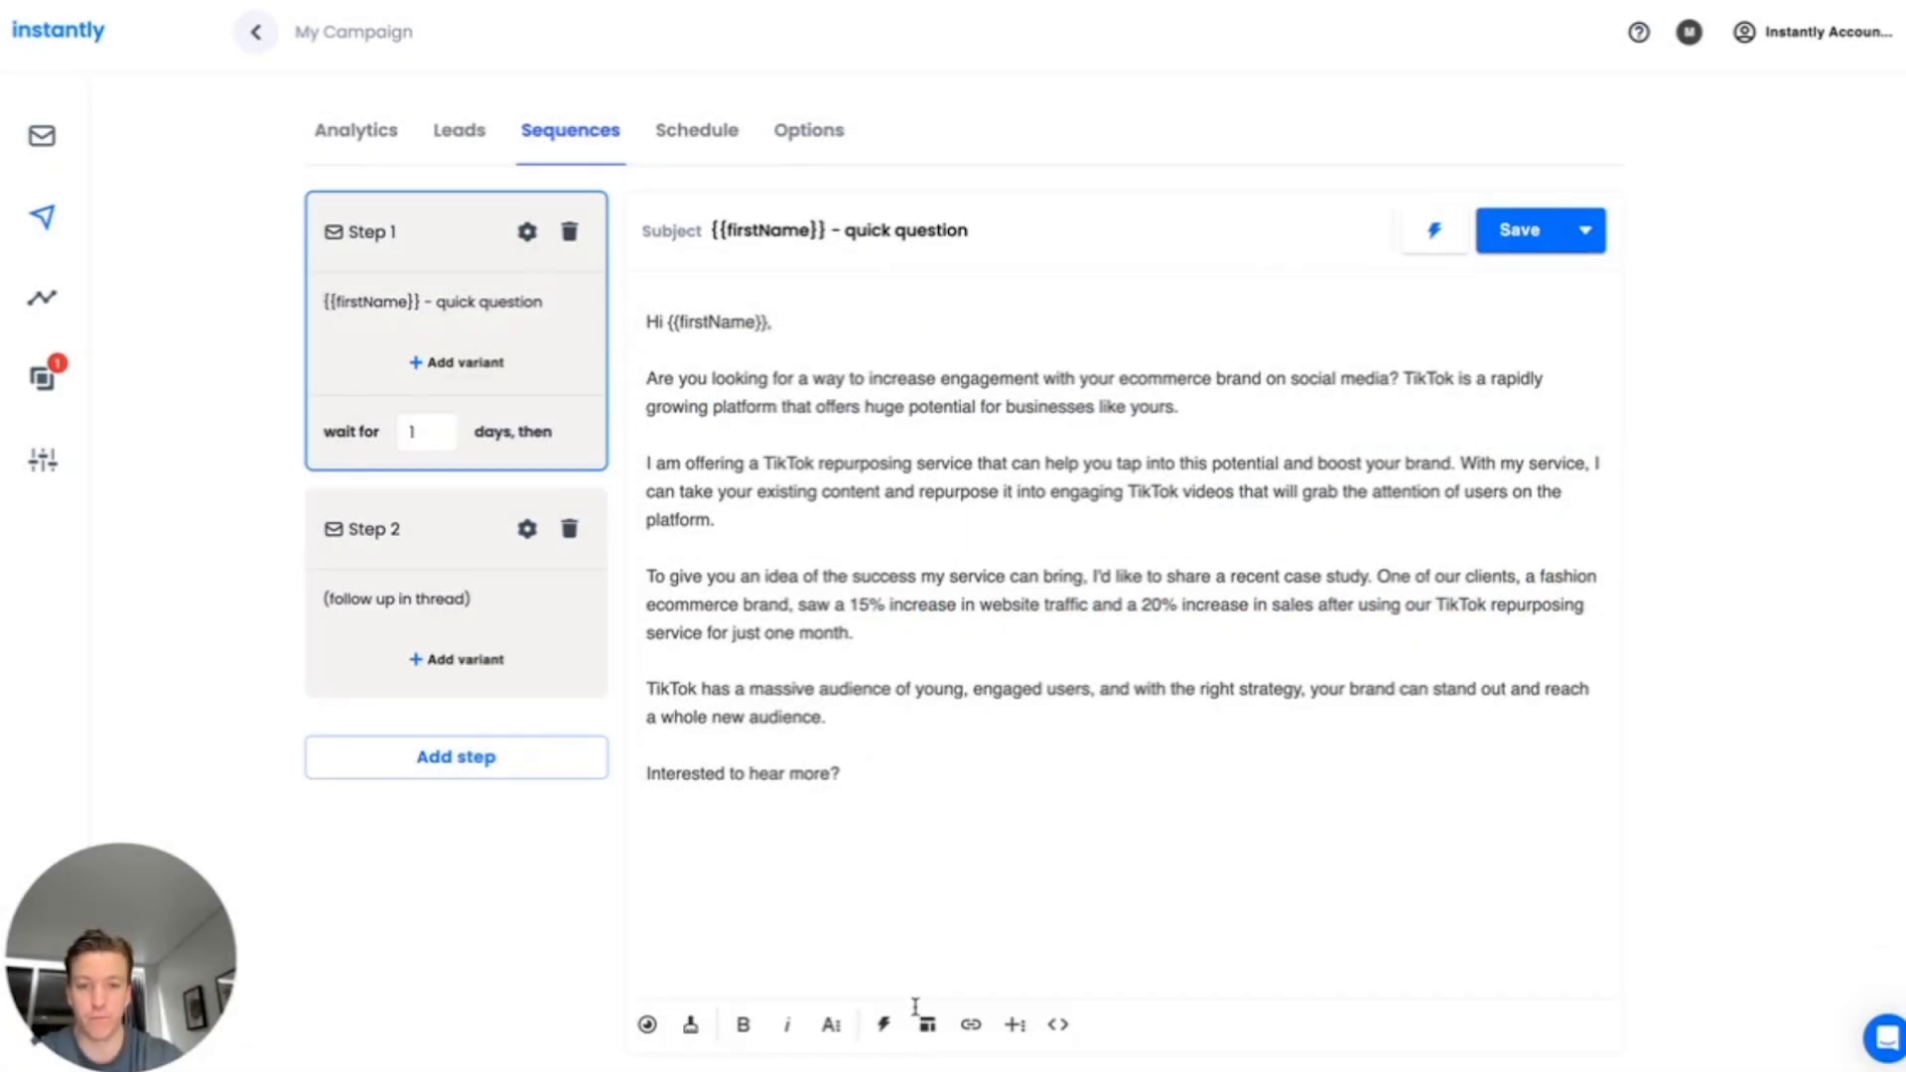
click(928, 1025)
scroll(490, 479, down, 2)
scroll(490, 480, down, 10)
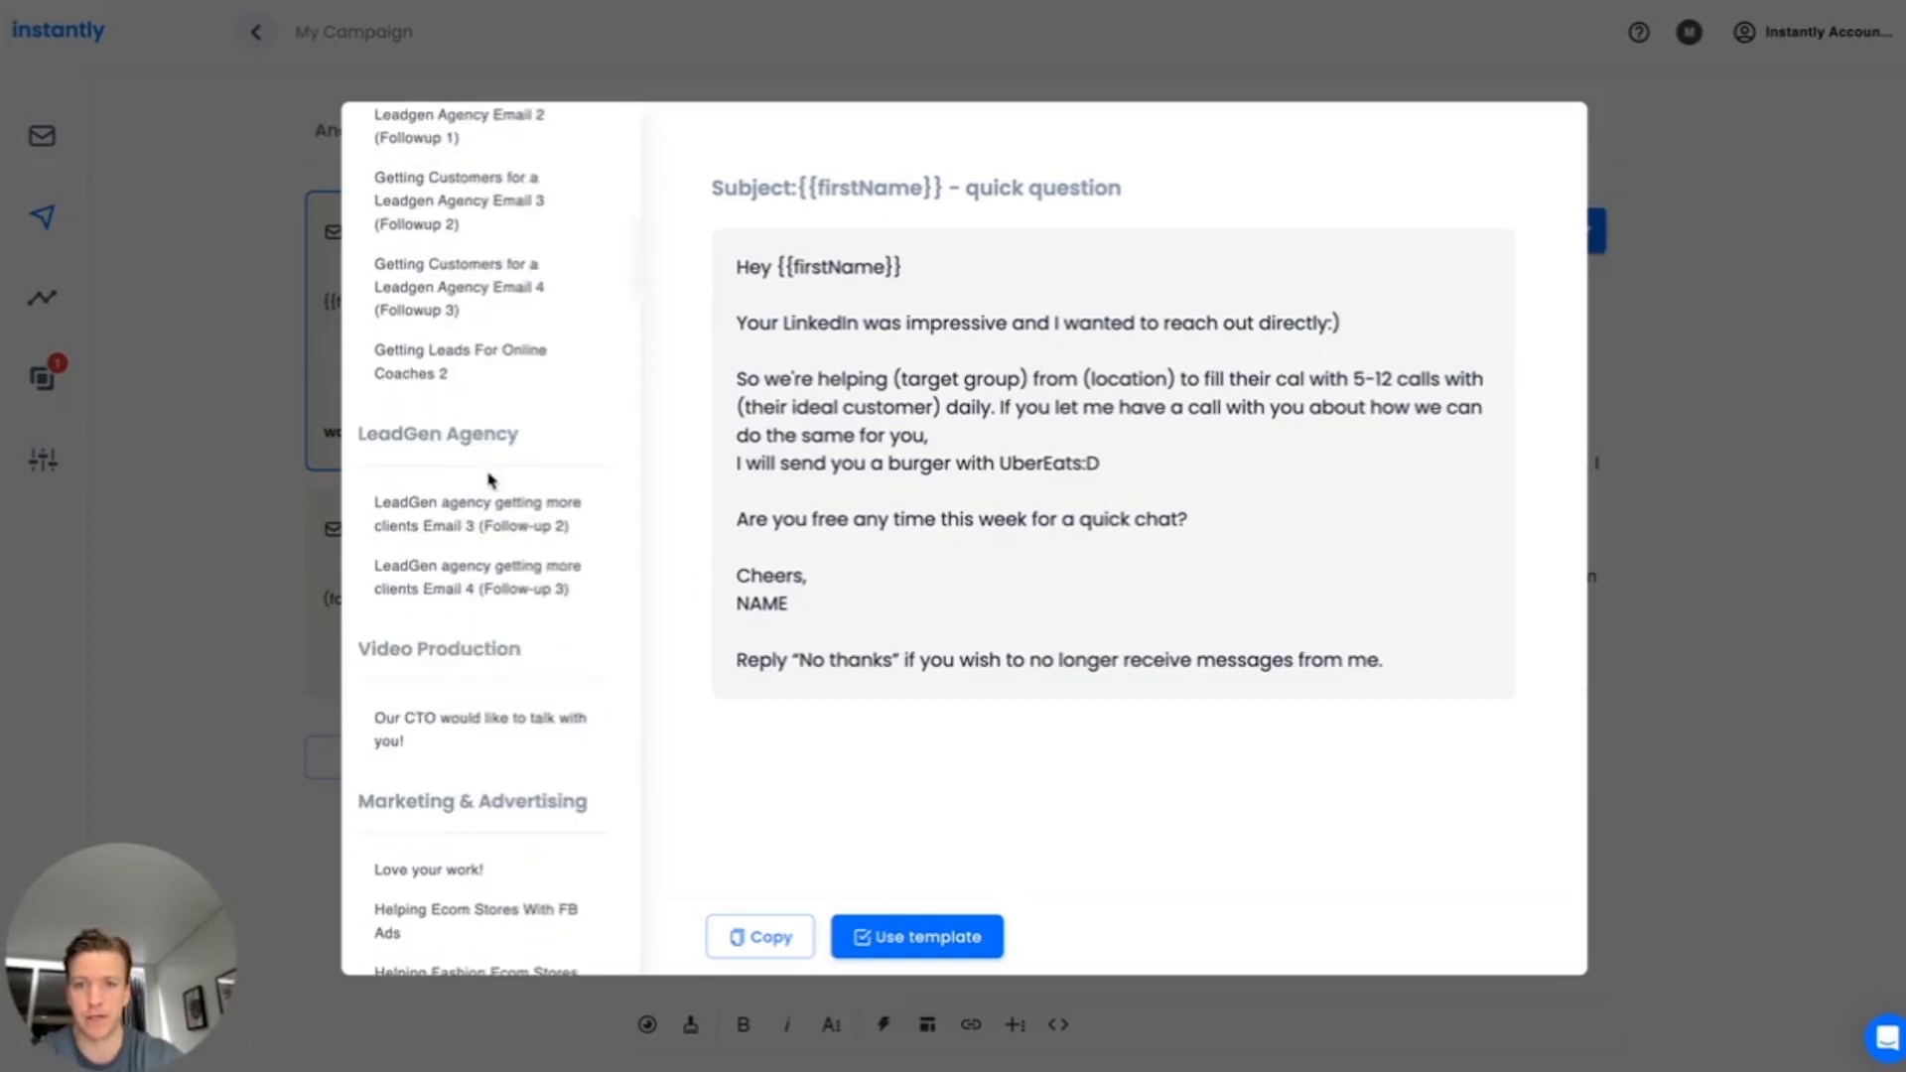
scroll(524, 396, up, 2)
click(502, 676)
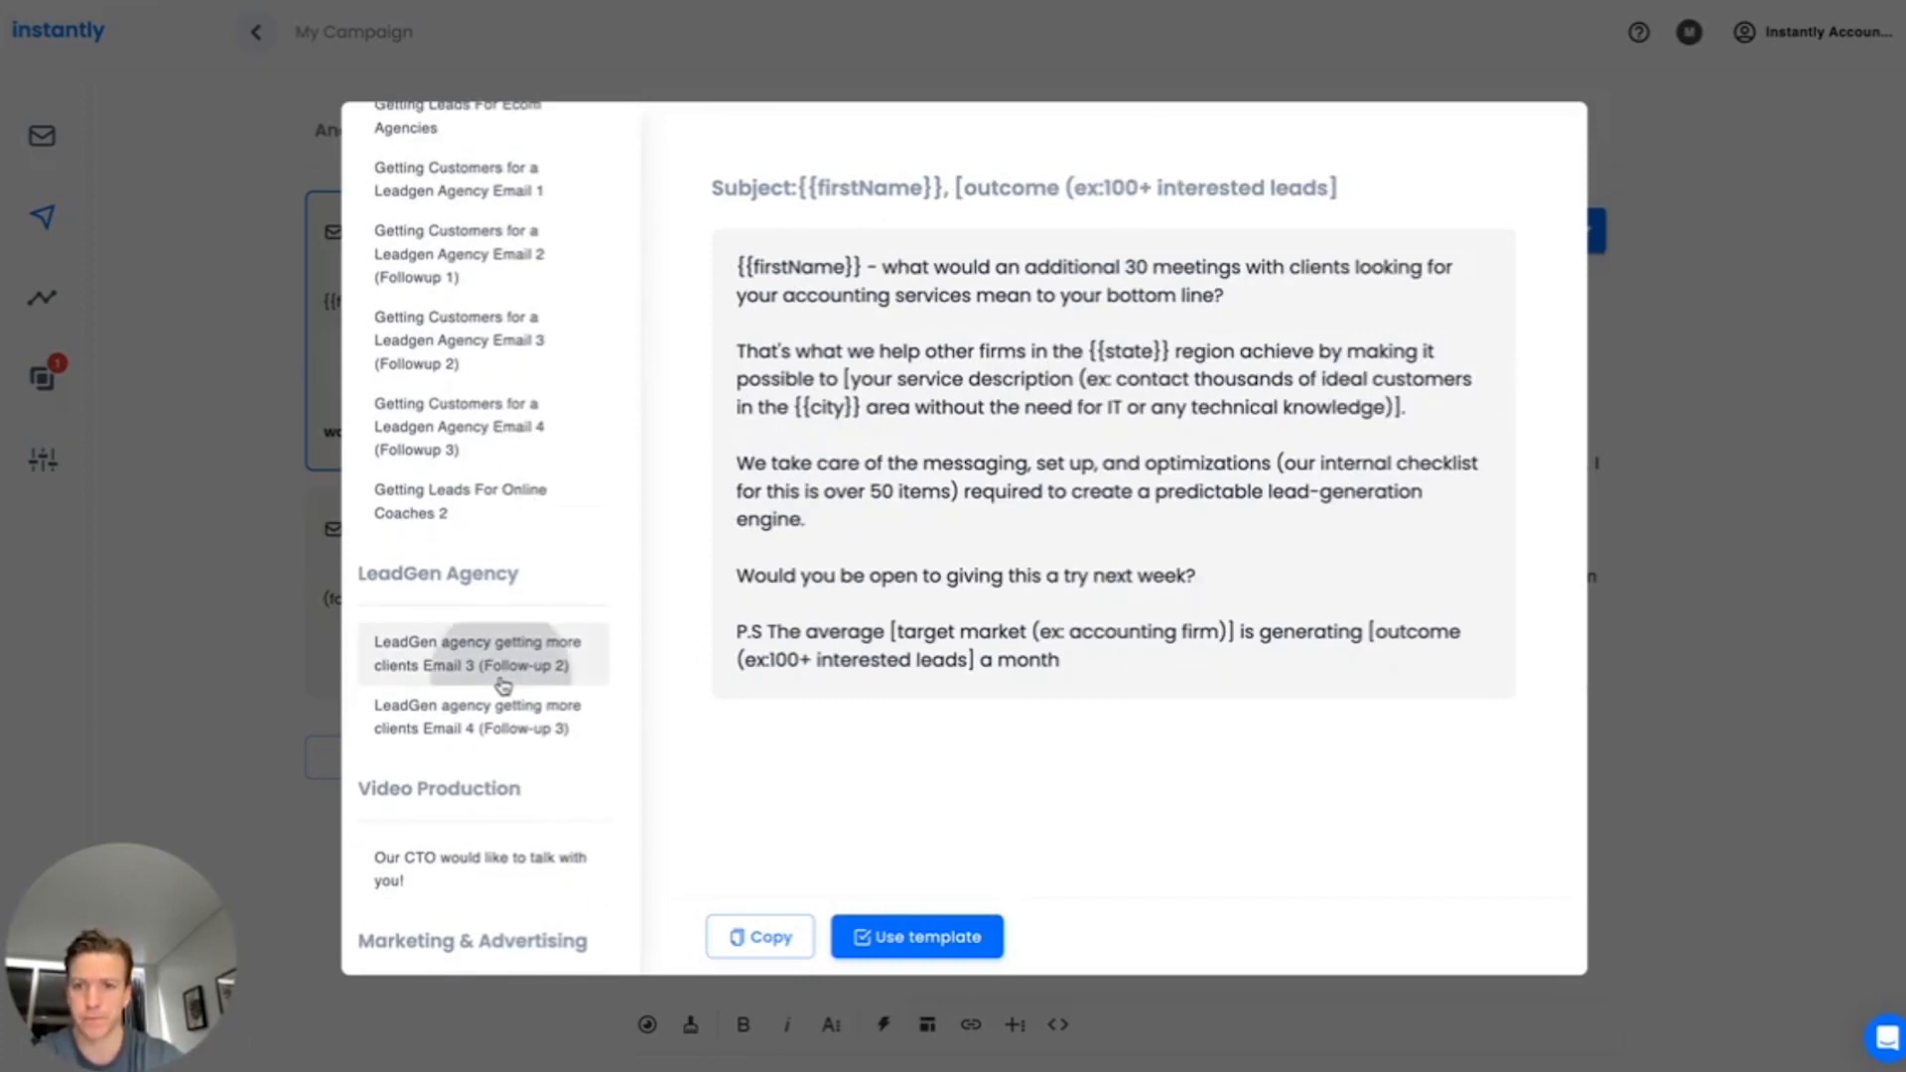
click(493, 465)
scroll(494, 477, up, 6)
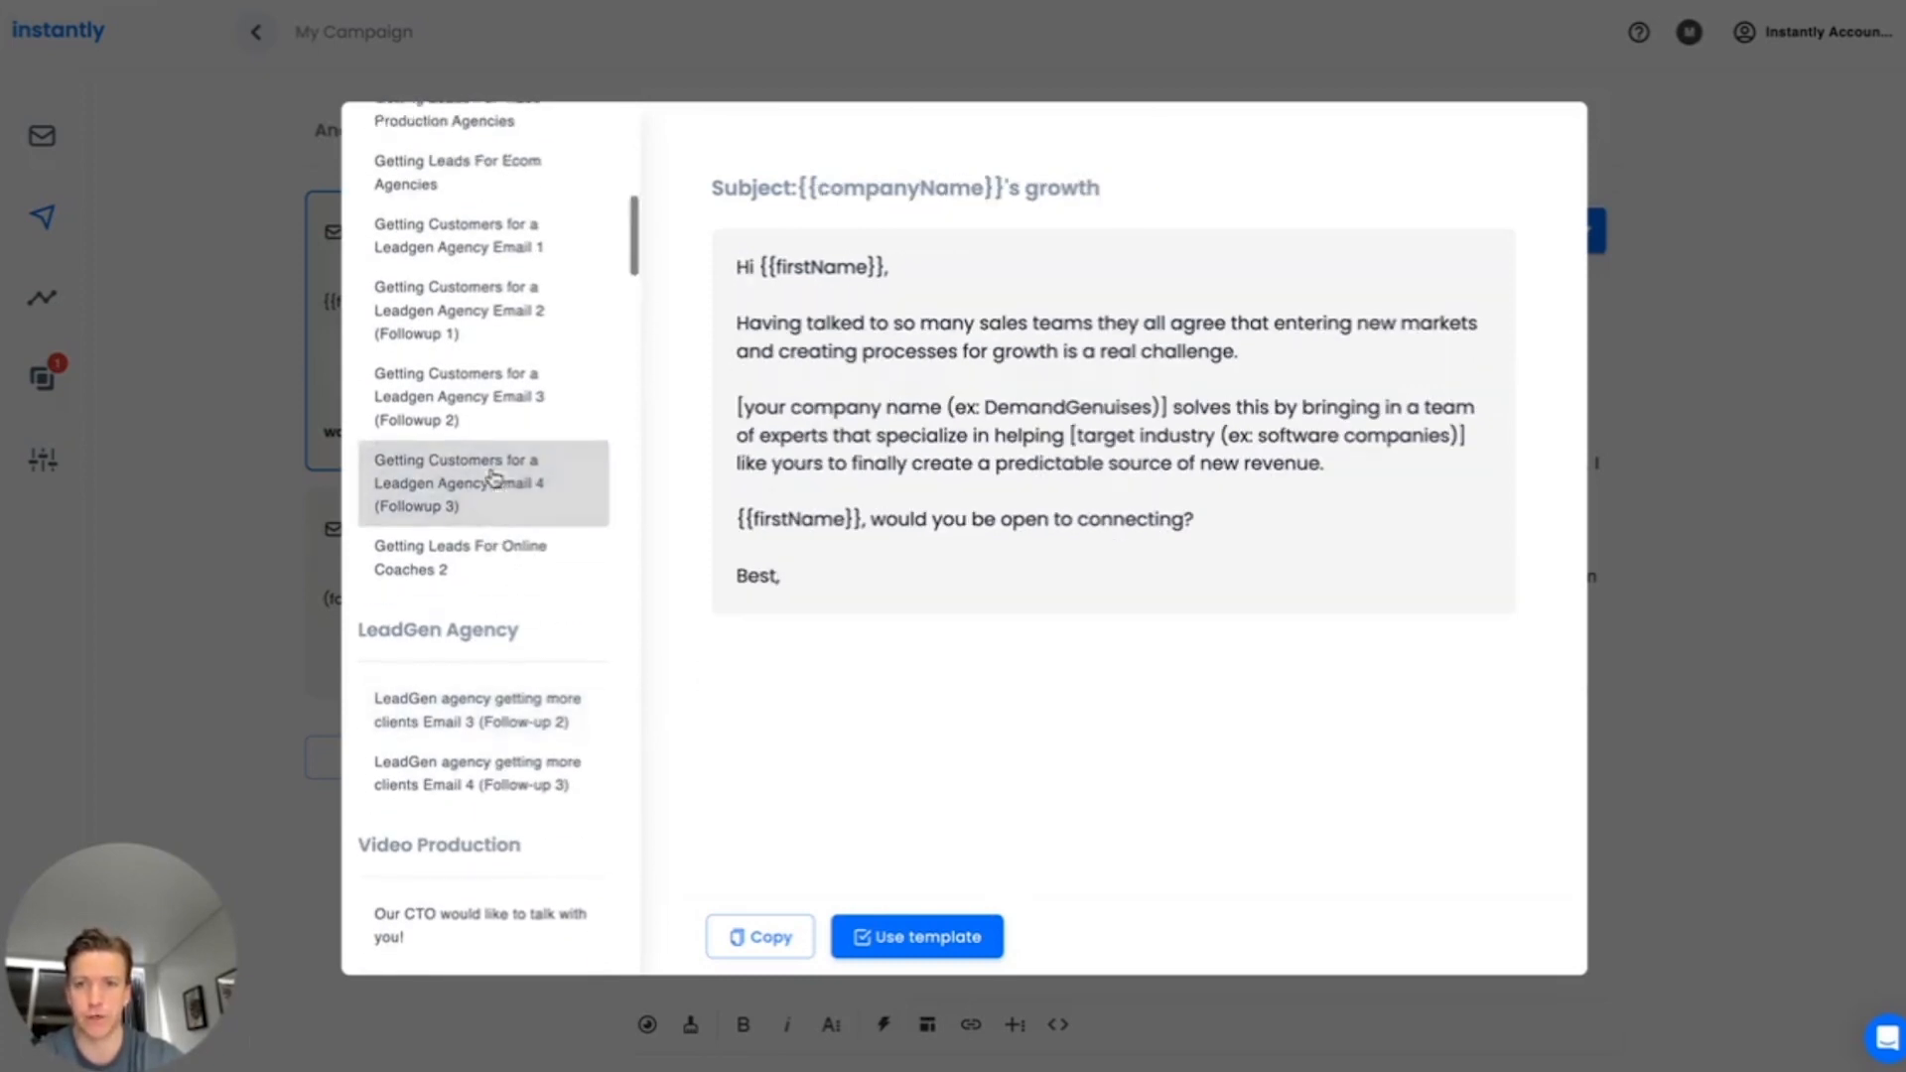
click(480, 316)
scroll(481, 337, up, 3)
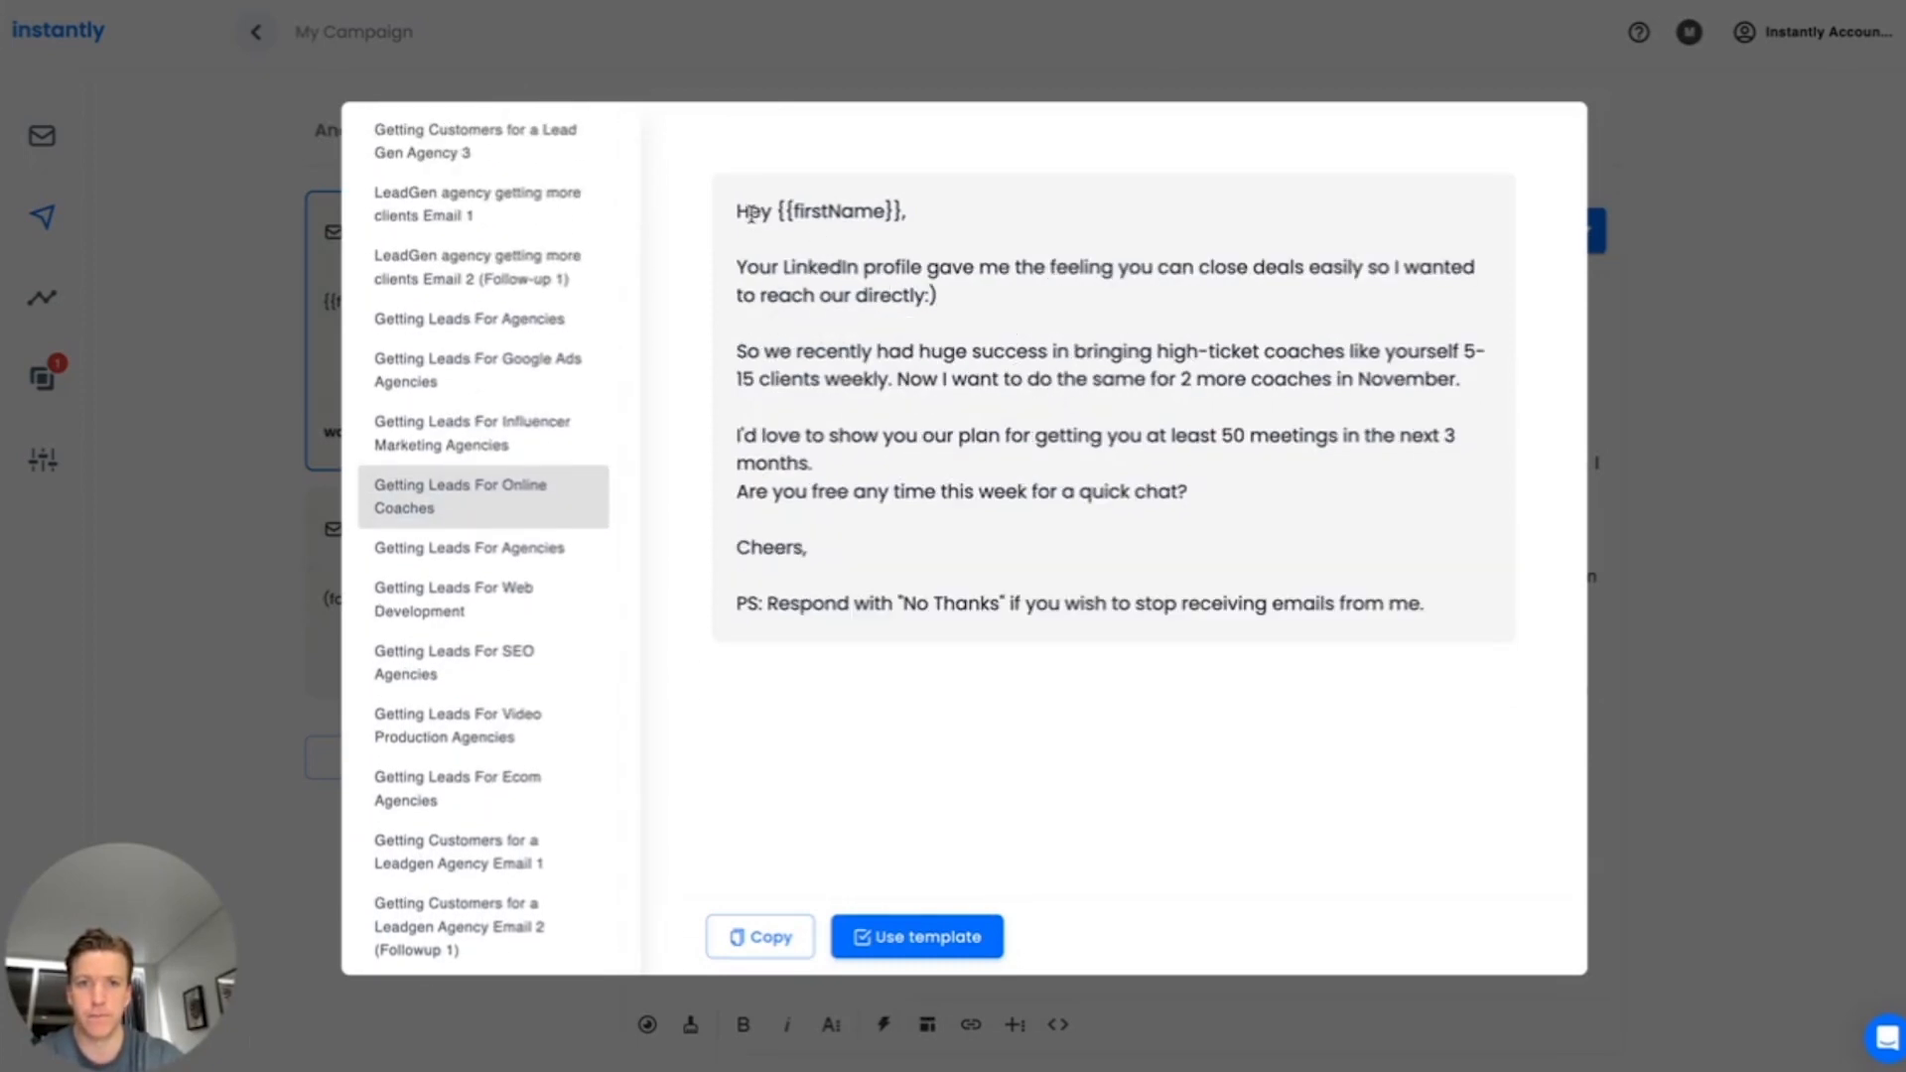
drag(740, 209, 1506, 642)
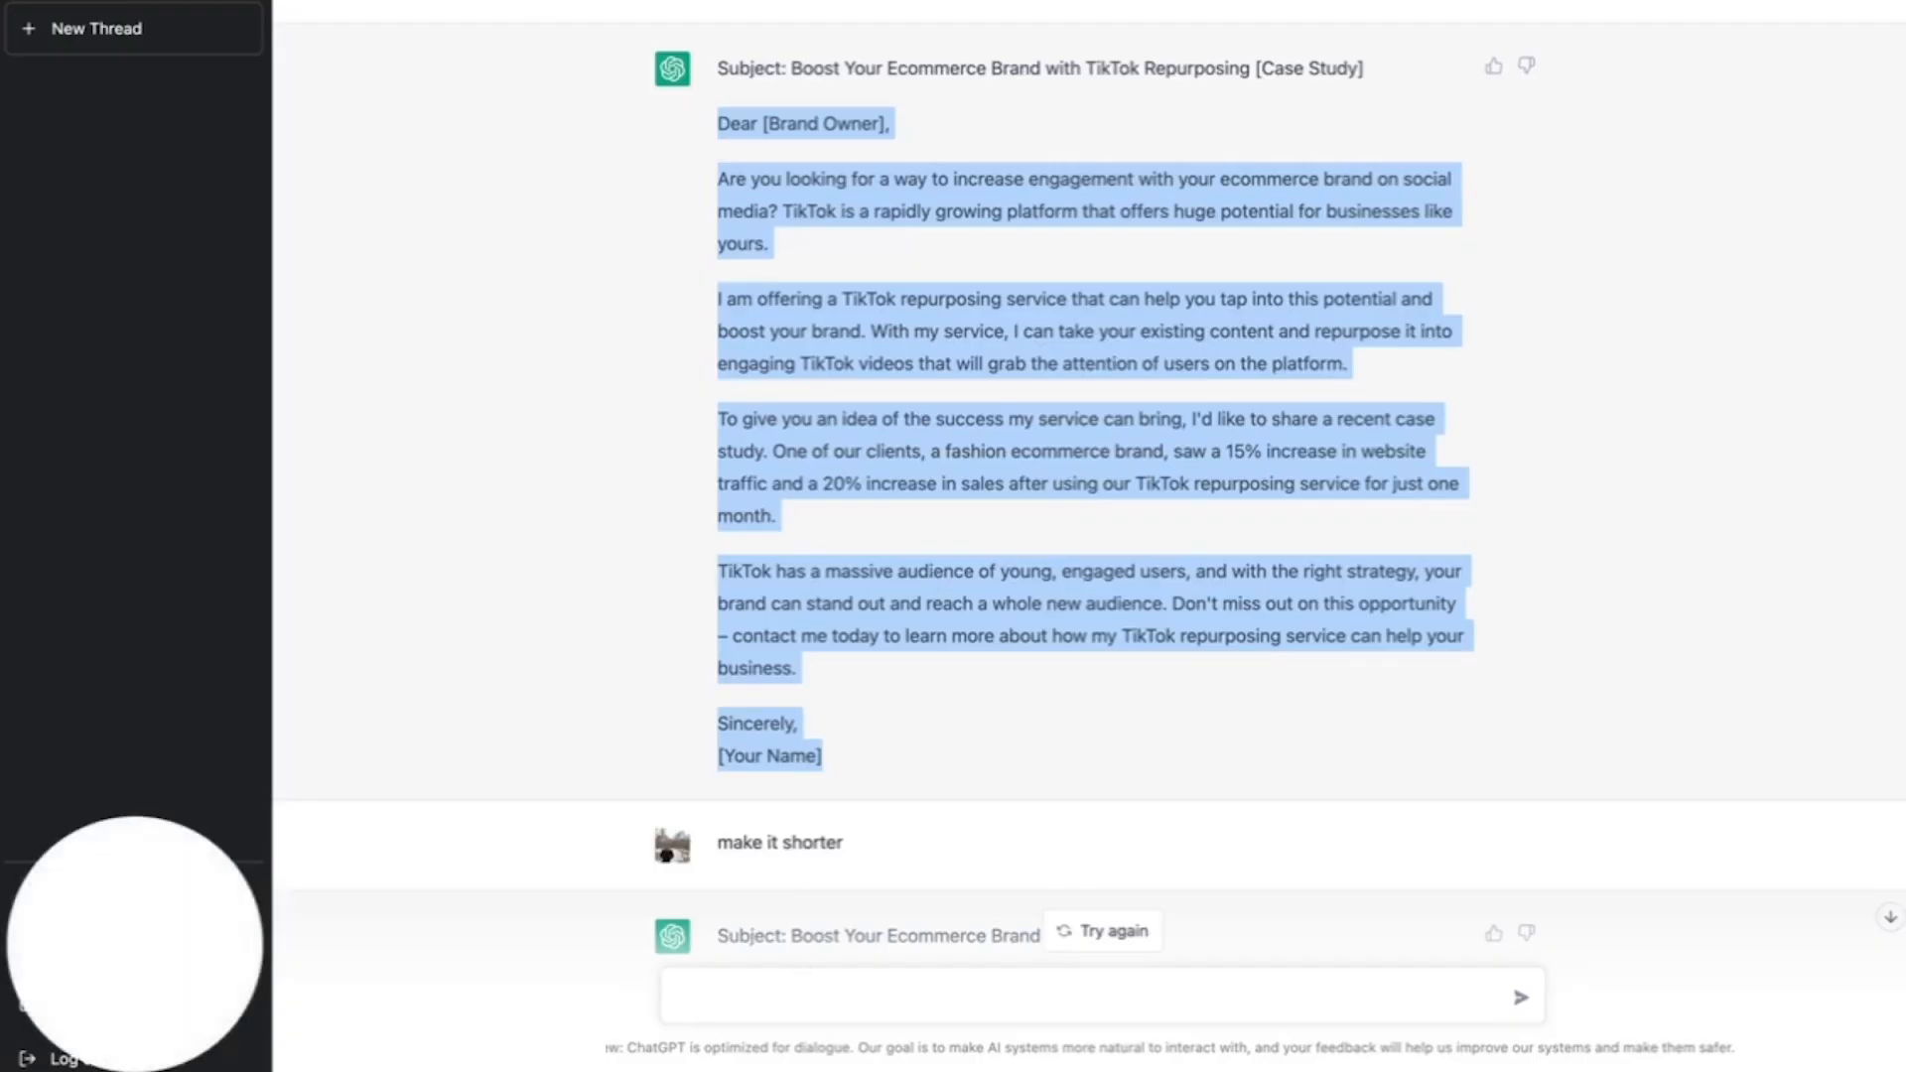
Switch to ChatGPT and send "rewrite the following cold email:" followed by the copied online coaches template
click(768, 987)
text(rew)
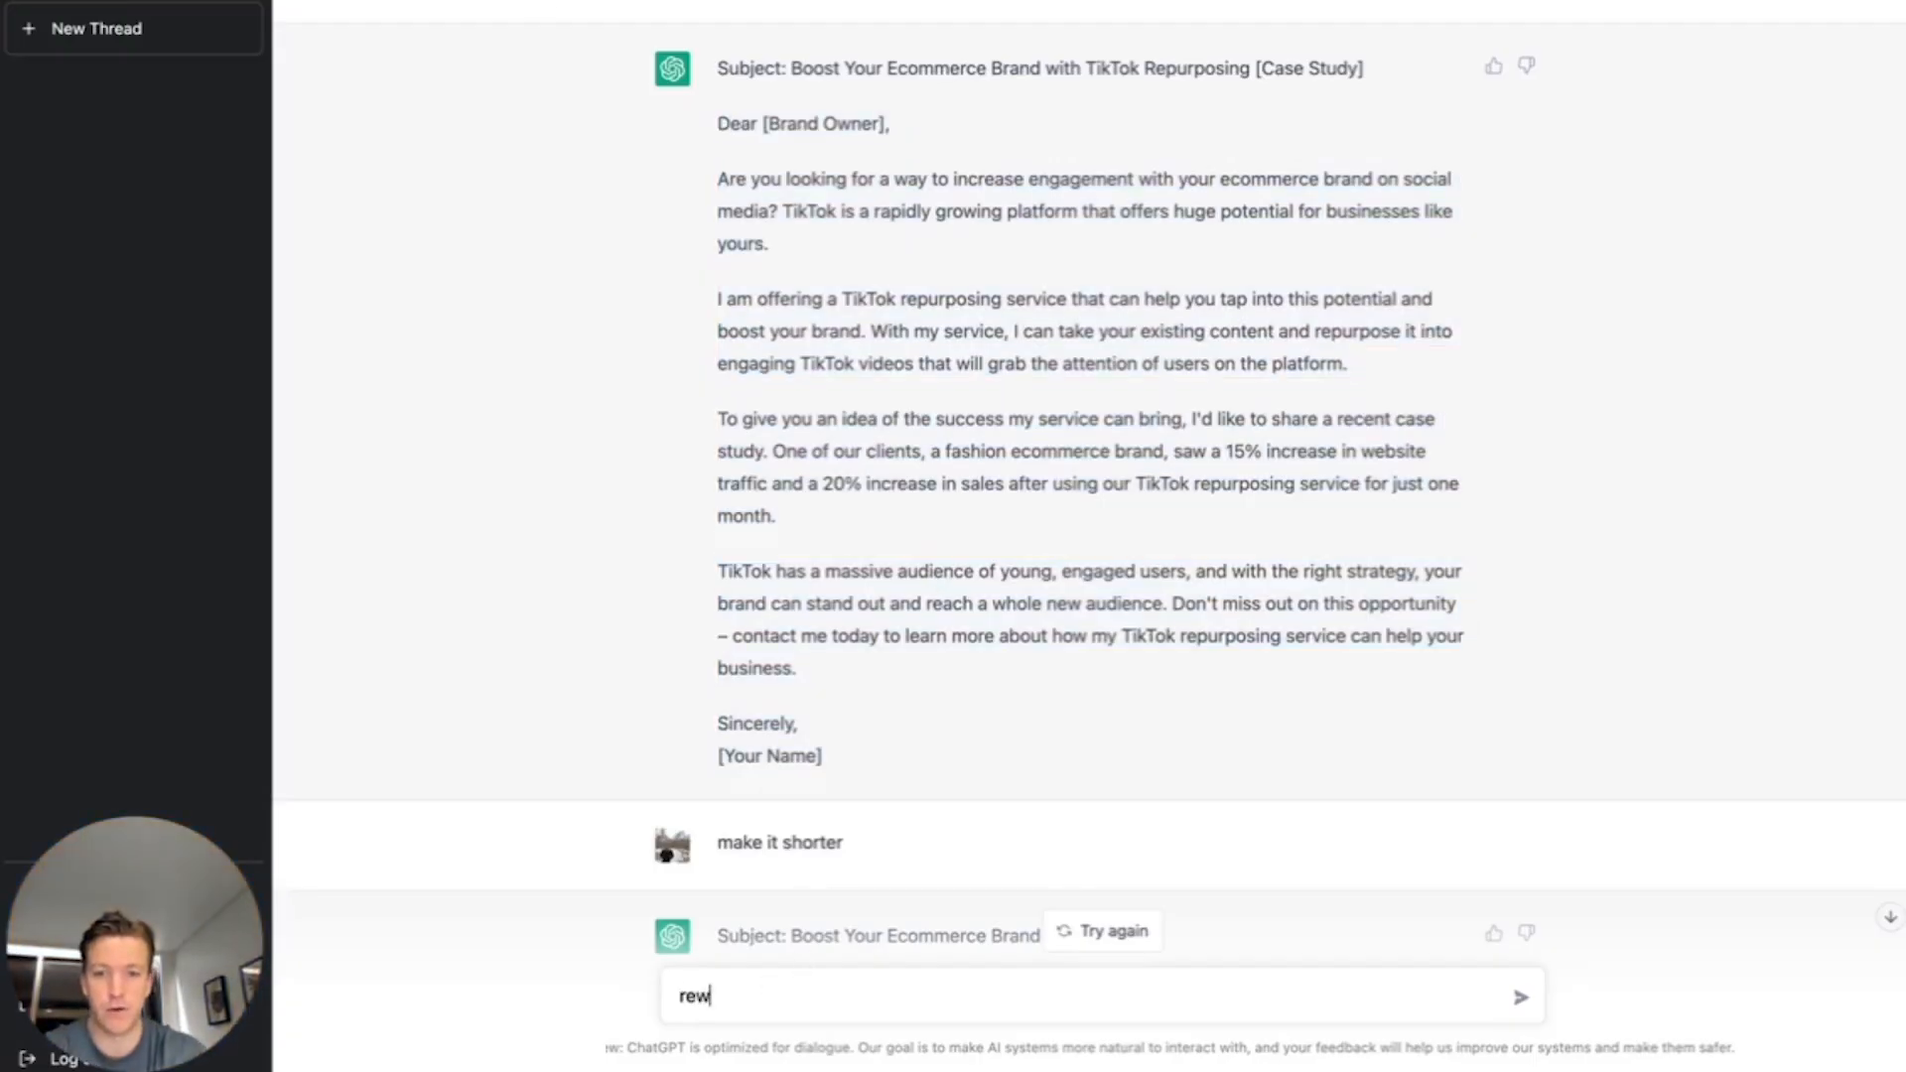
text(rite the following )
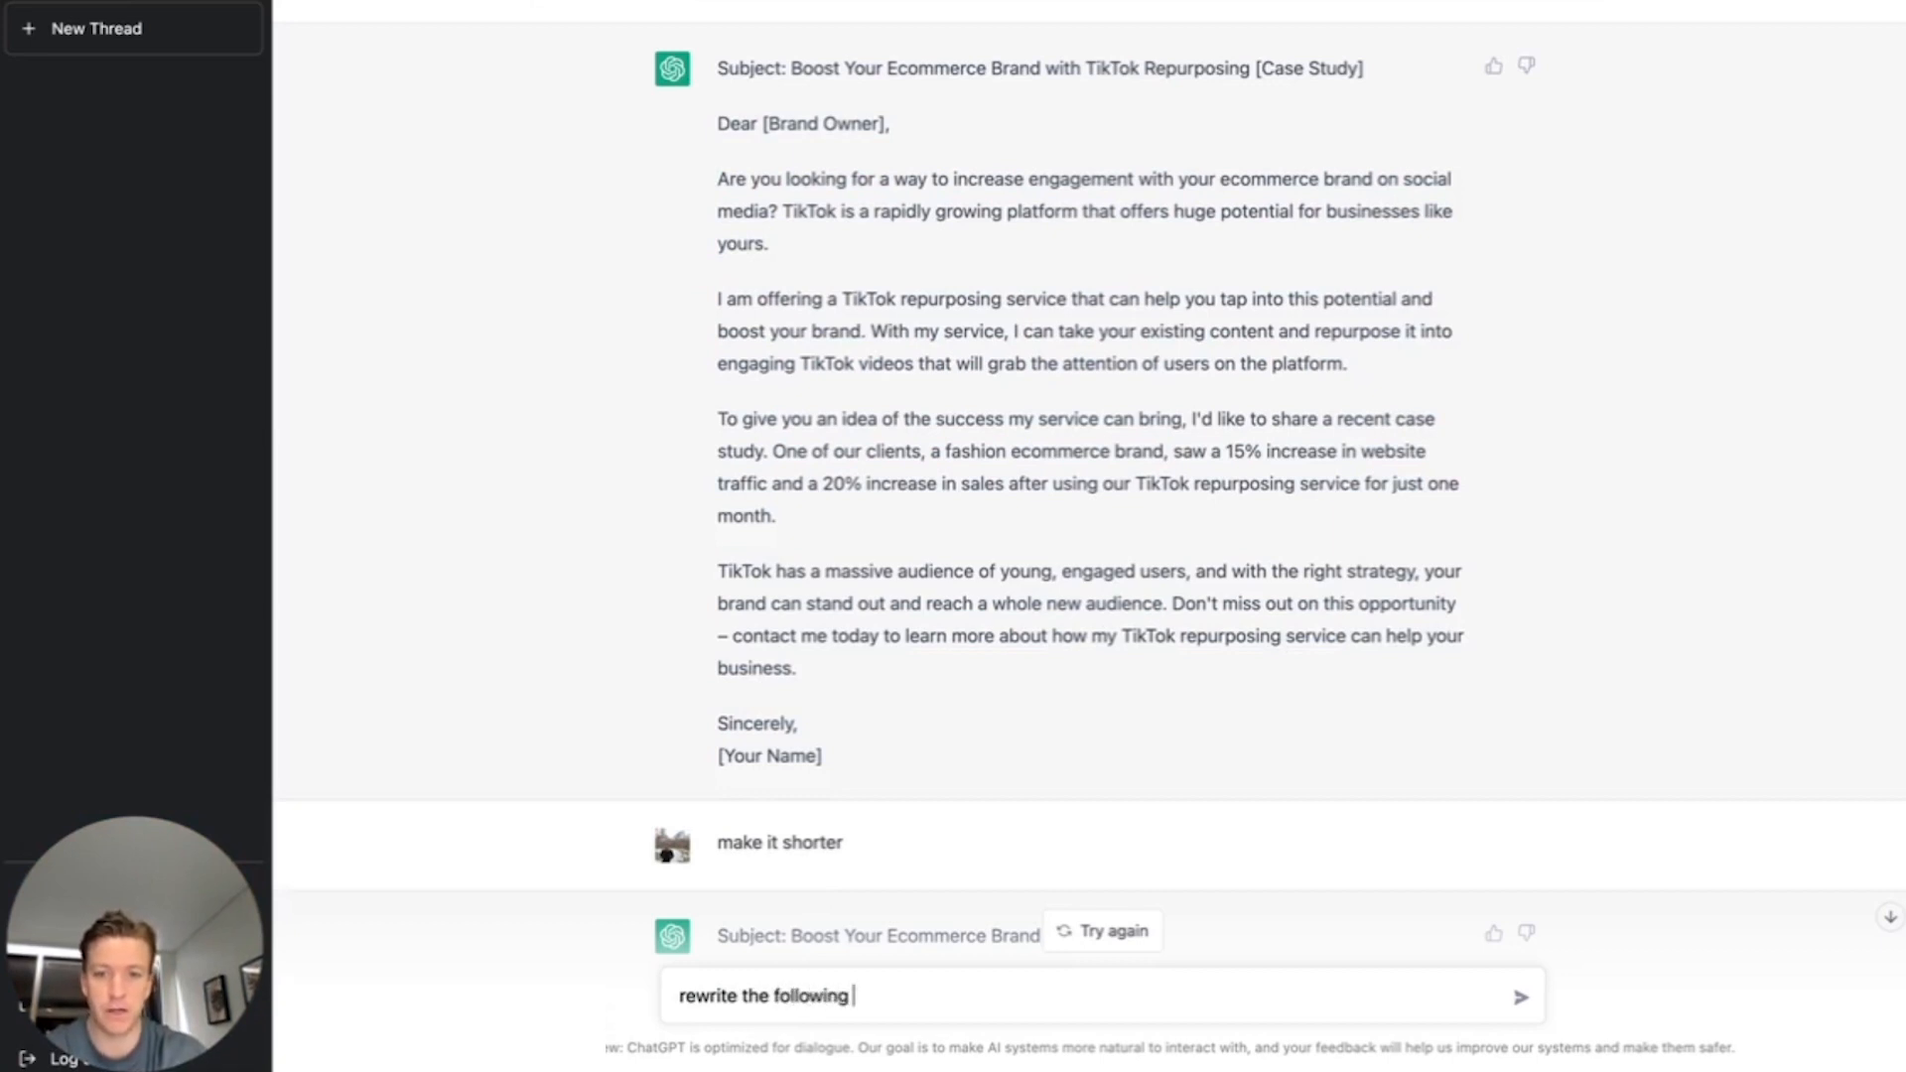
text(cold email:)
key(shift+Return)
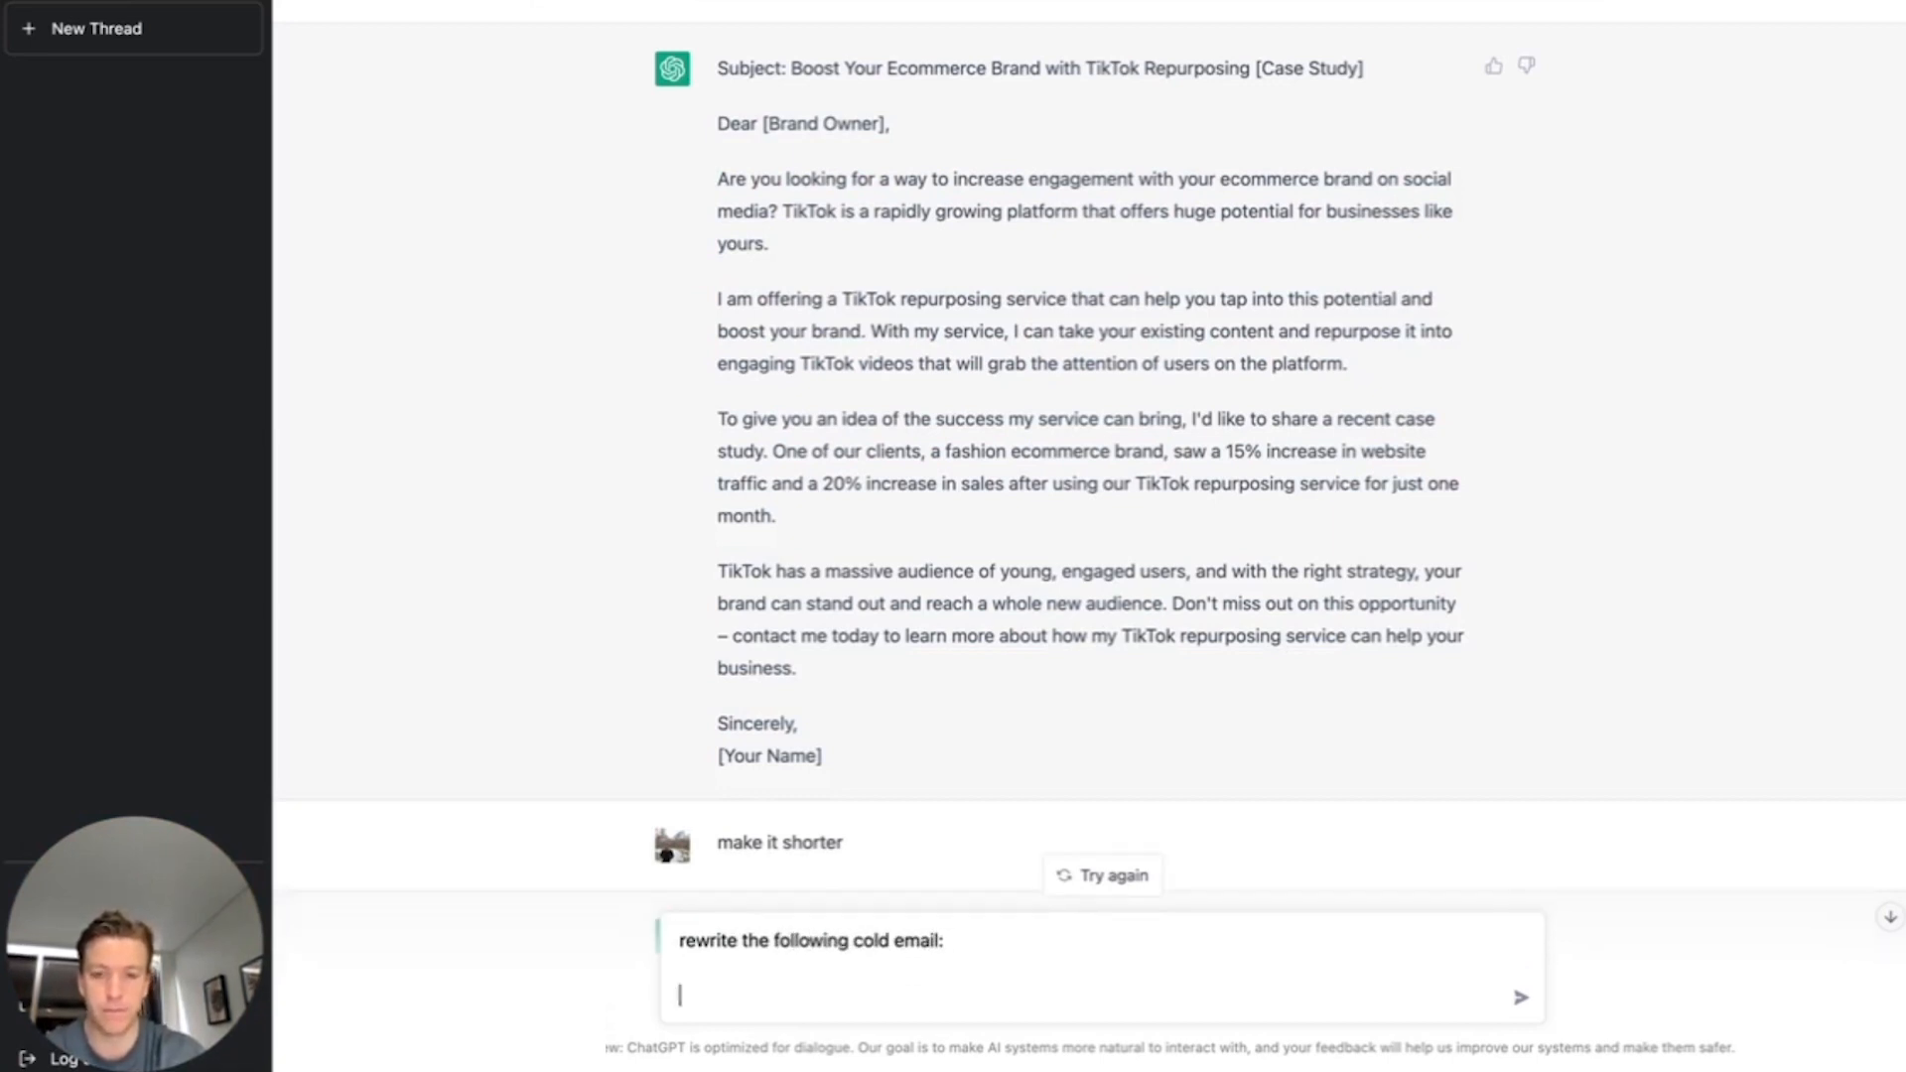
key(ctrl+v)
key(Return)
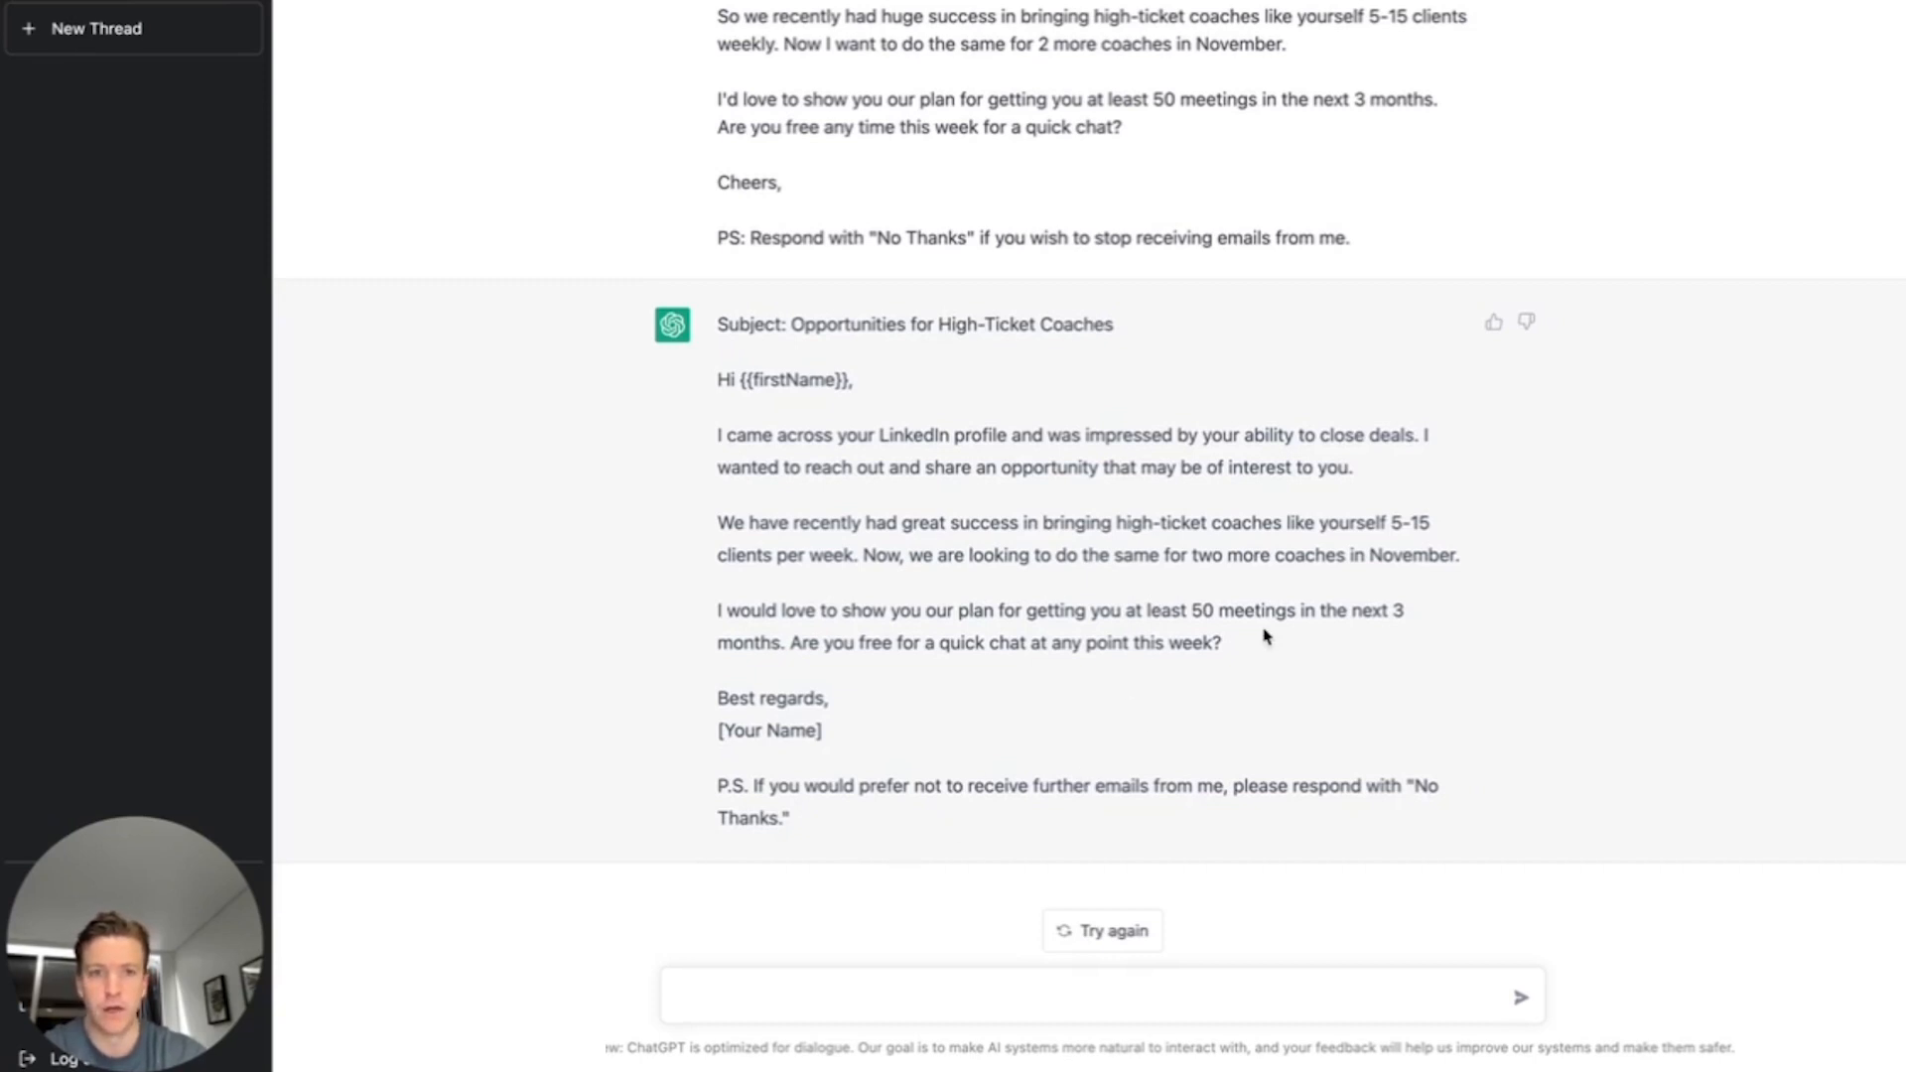
Examine the rewritten email's opening sentence about the LinkedIn profile by highlighting it
drag(716, 437, 1413, 433)
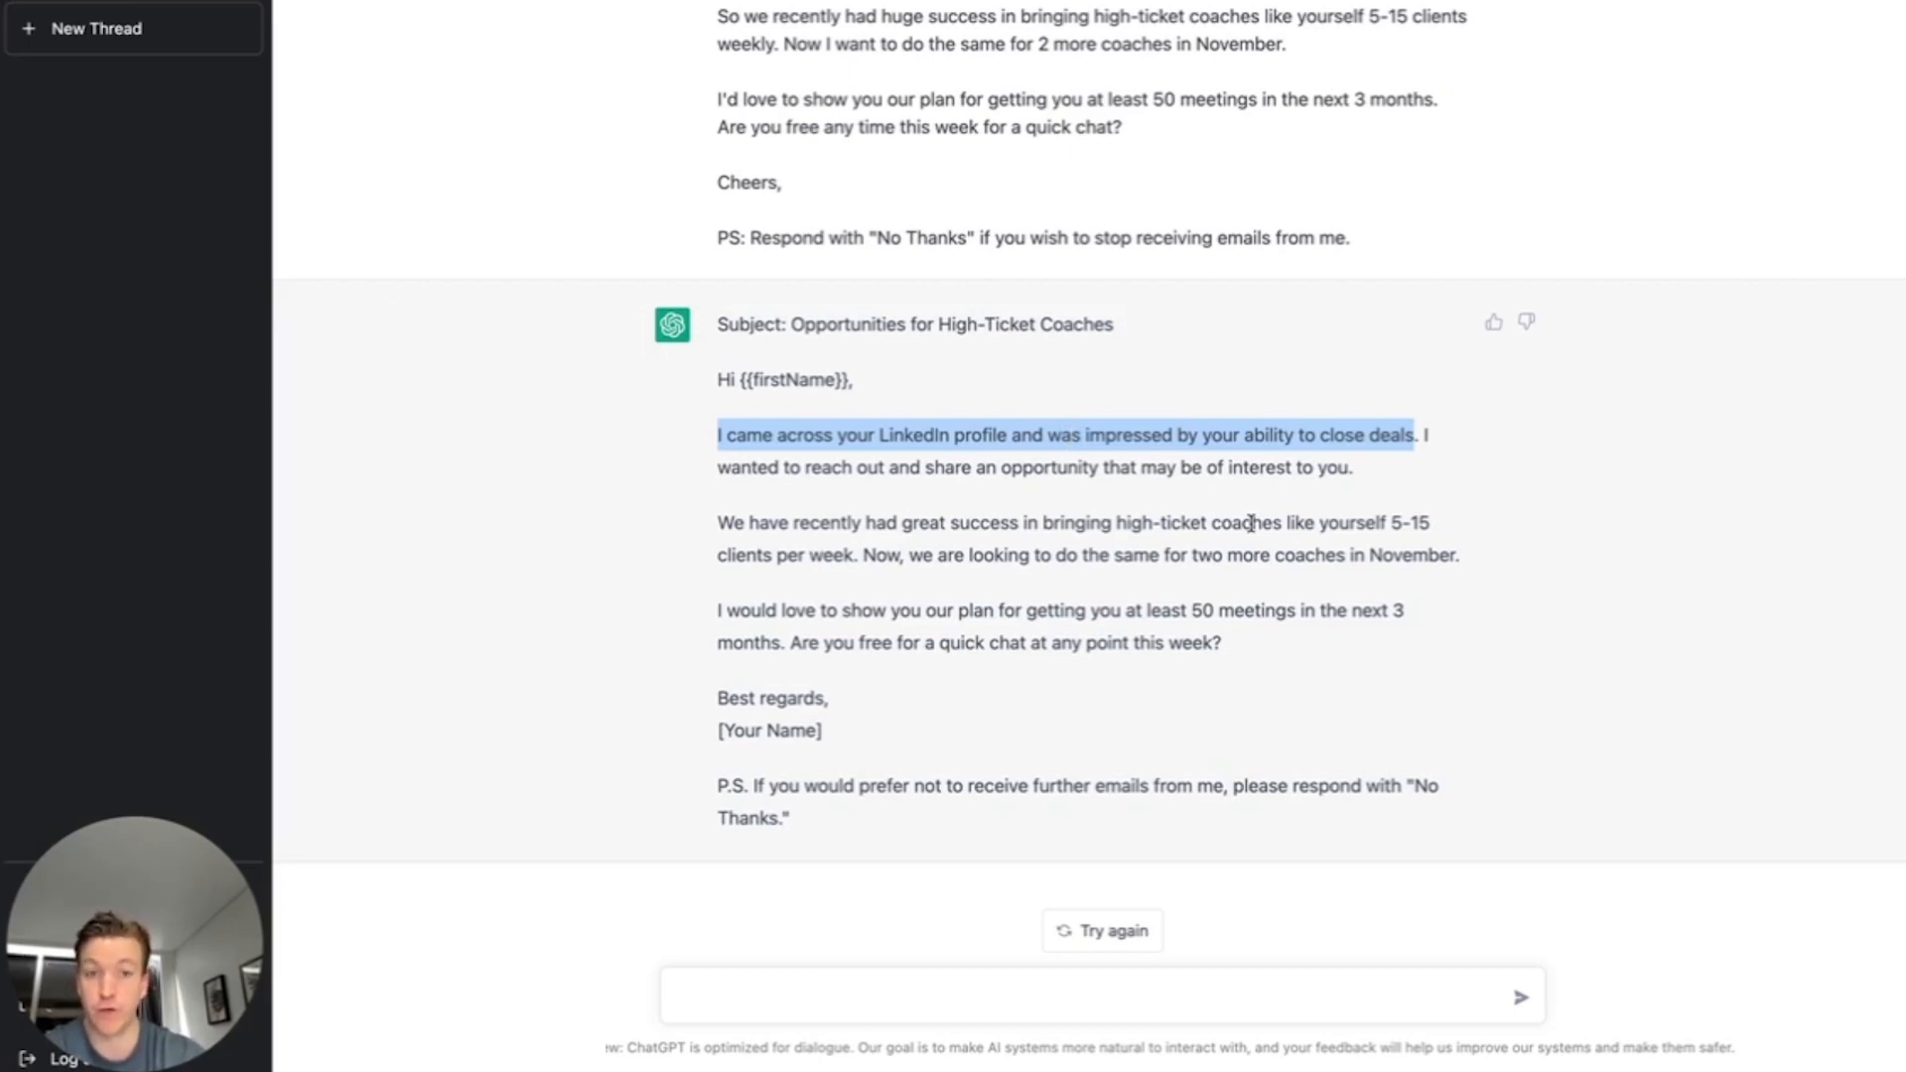
click(1425, 438)
mouse_move(1418, 435)
mouse_down()
mouse_move(706, 432)
mouse_move(1350, 459)
mouse_move(1417, 434)
mouse_up()
click(707, 429)
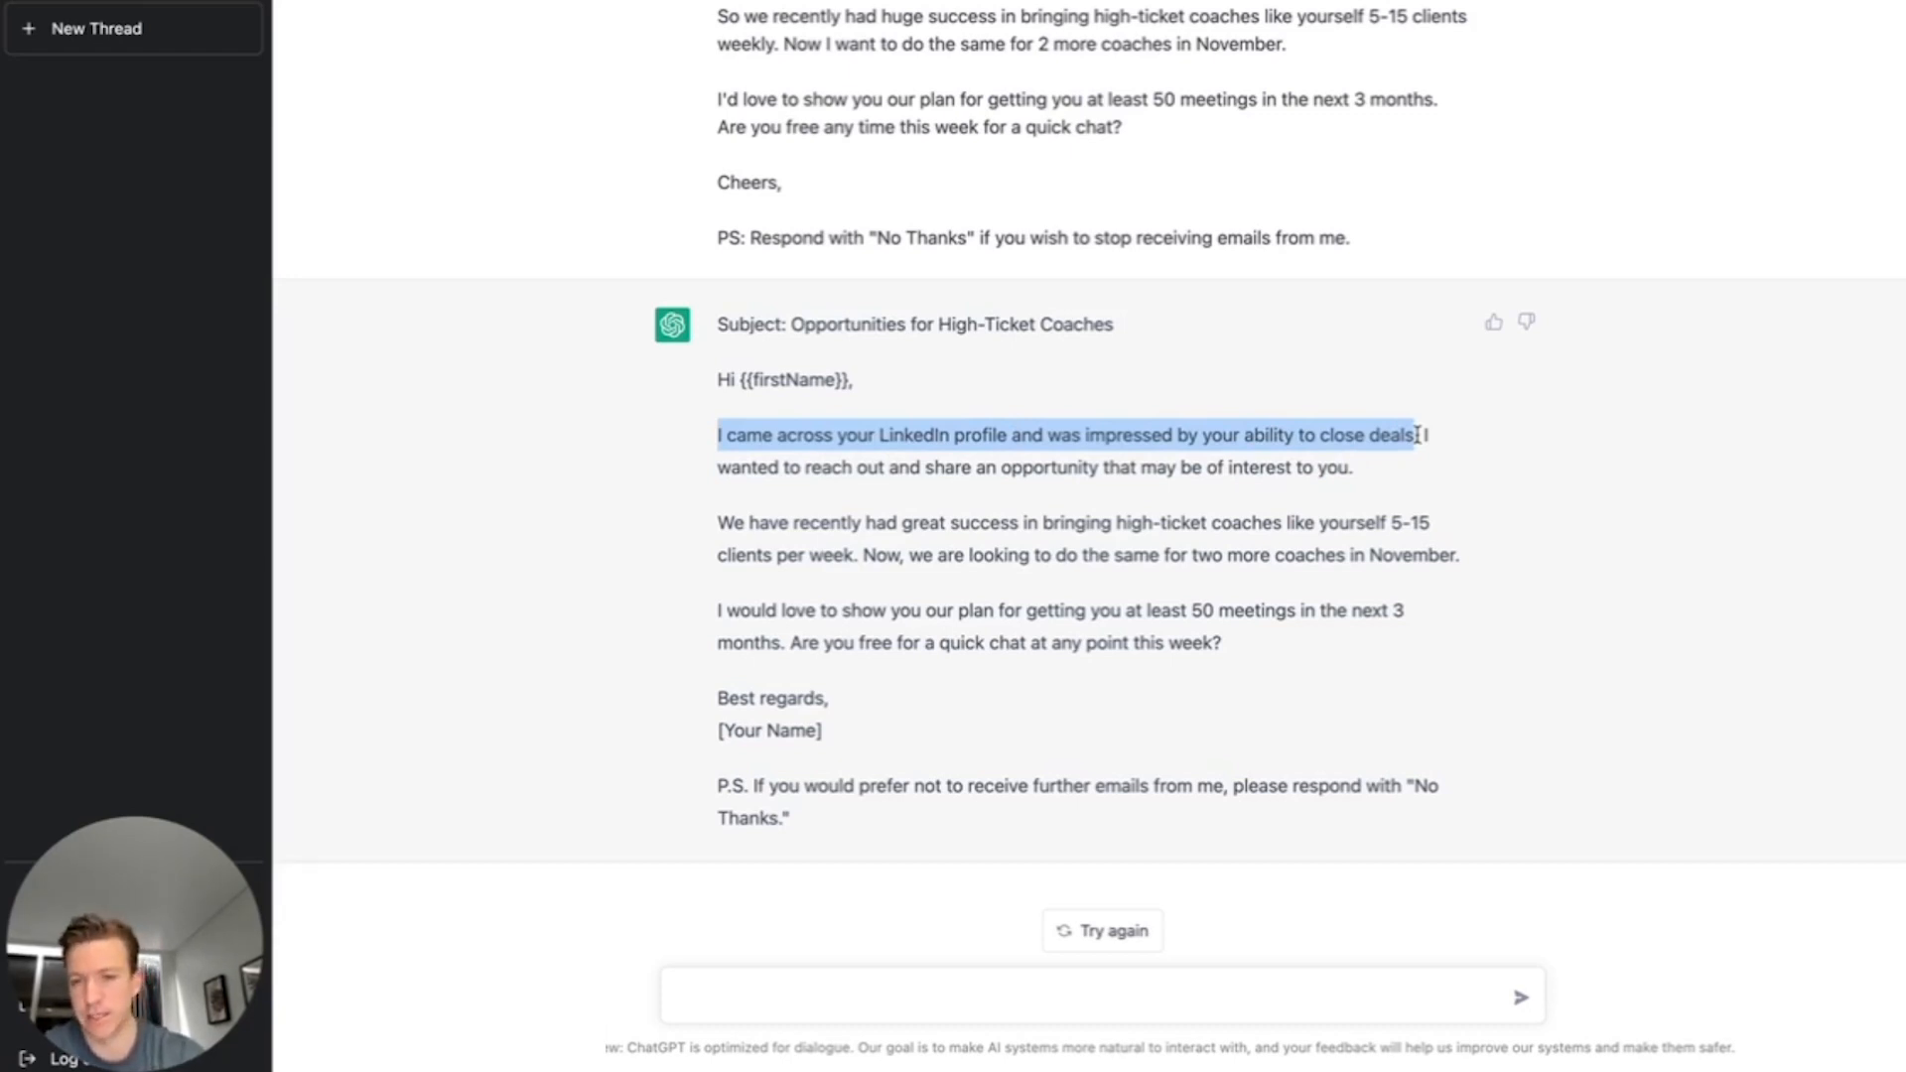
click(1290, 504)
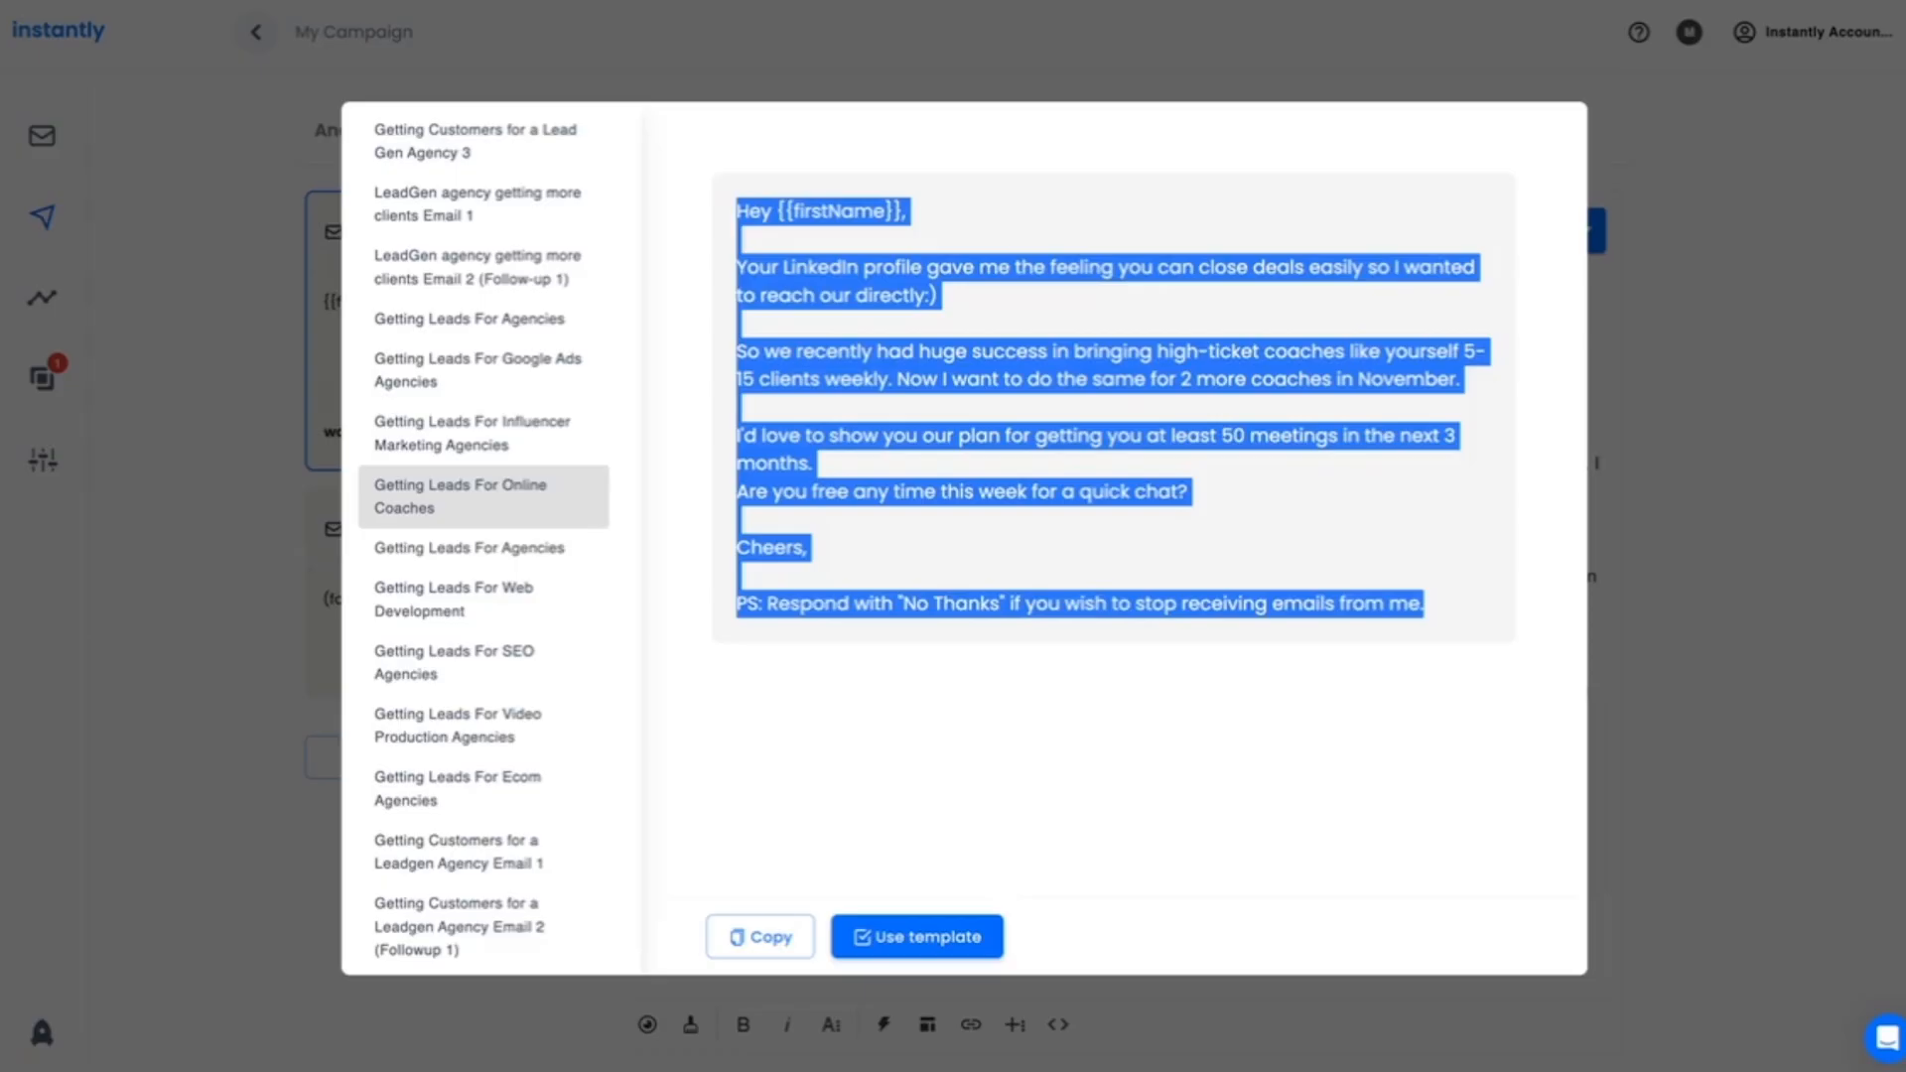
Return to Instantly's template library and copy the text of the Getting Leads For Agencies template that contains {{personalization}}
click(481, 556)
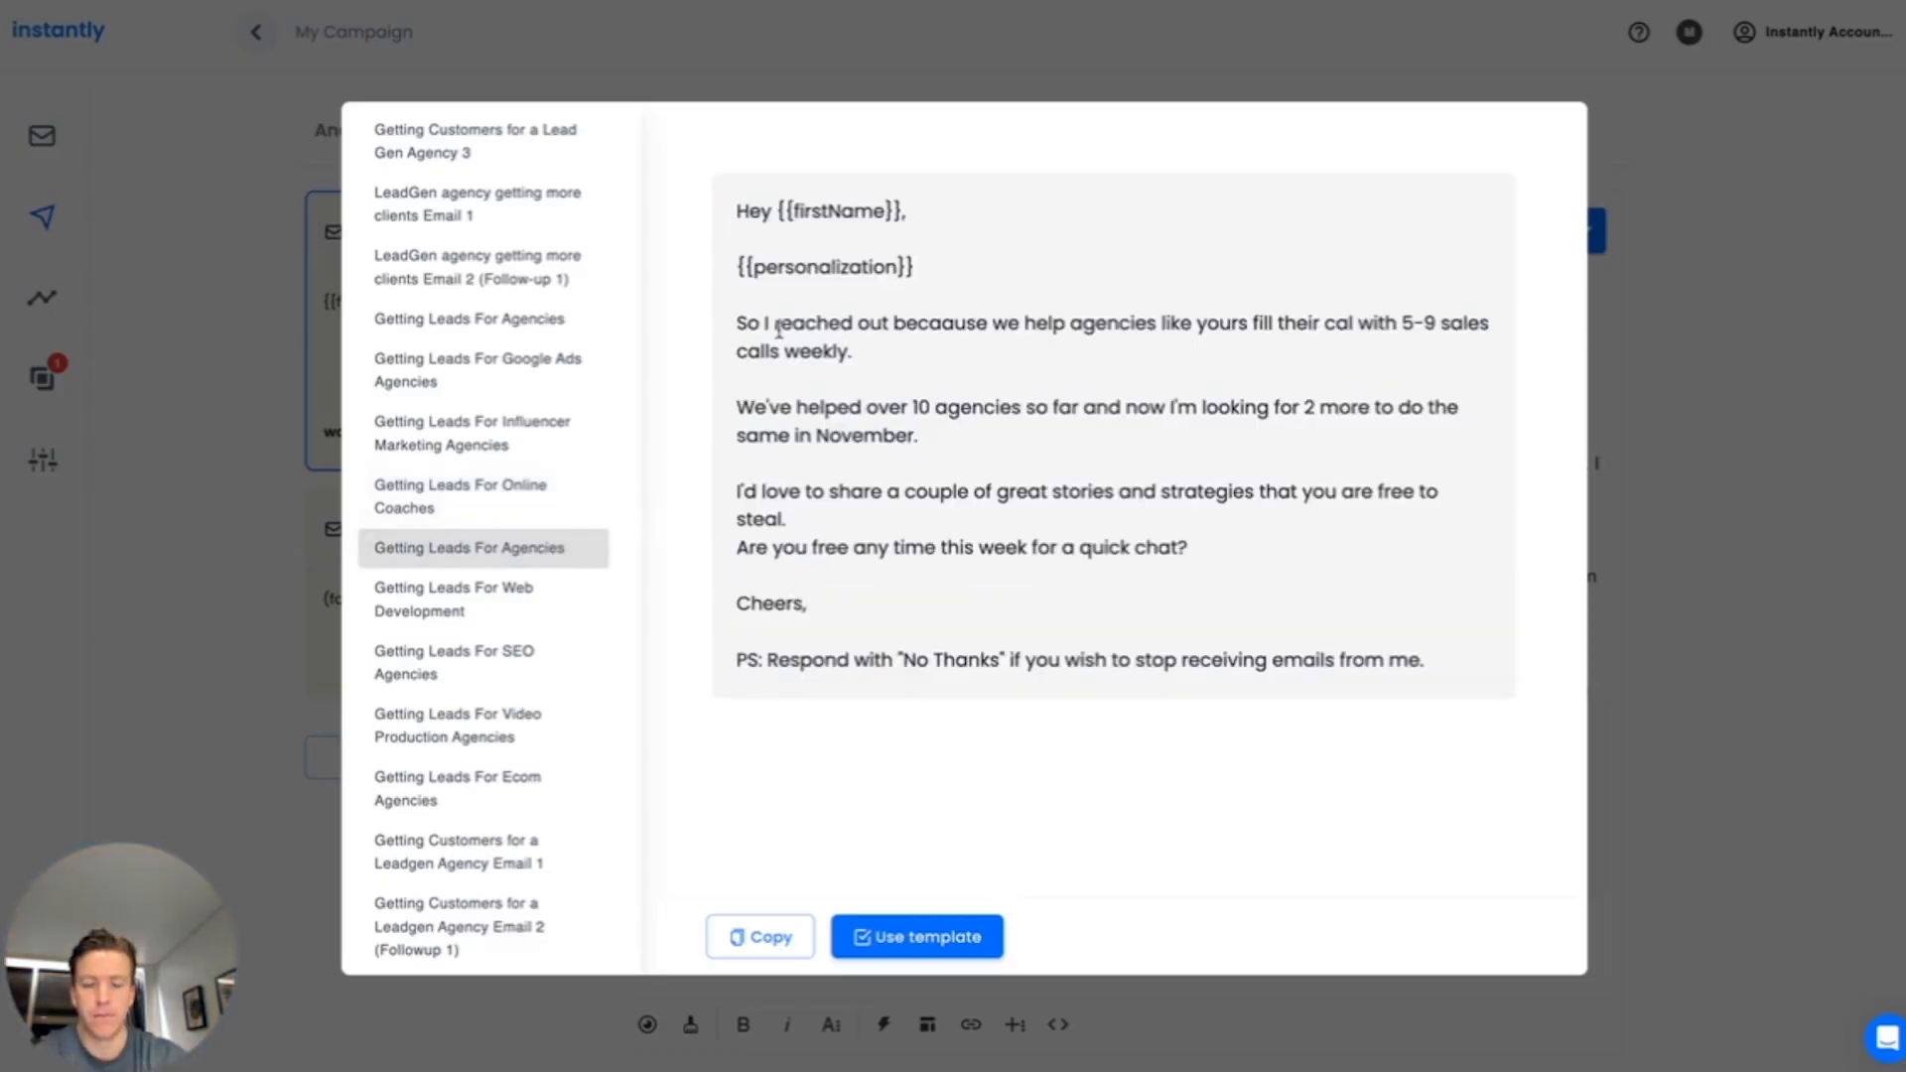
drag(737, 208, 1476, 674)
key(ctrl+c)
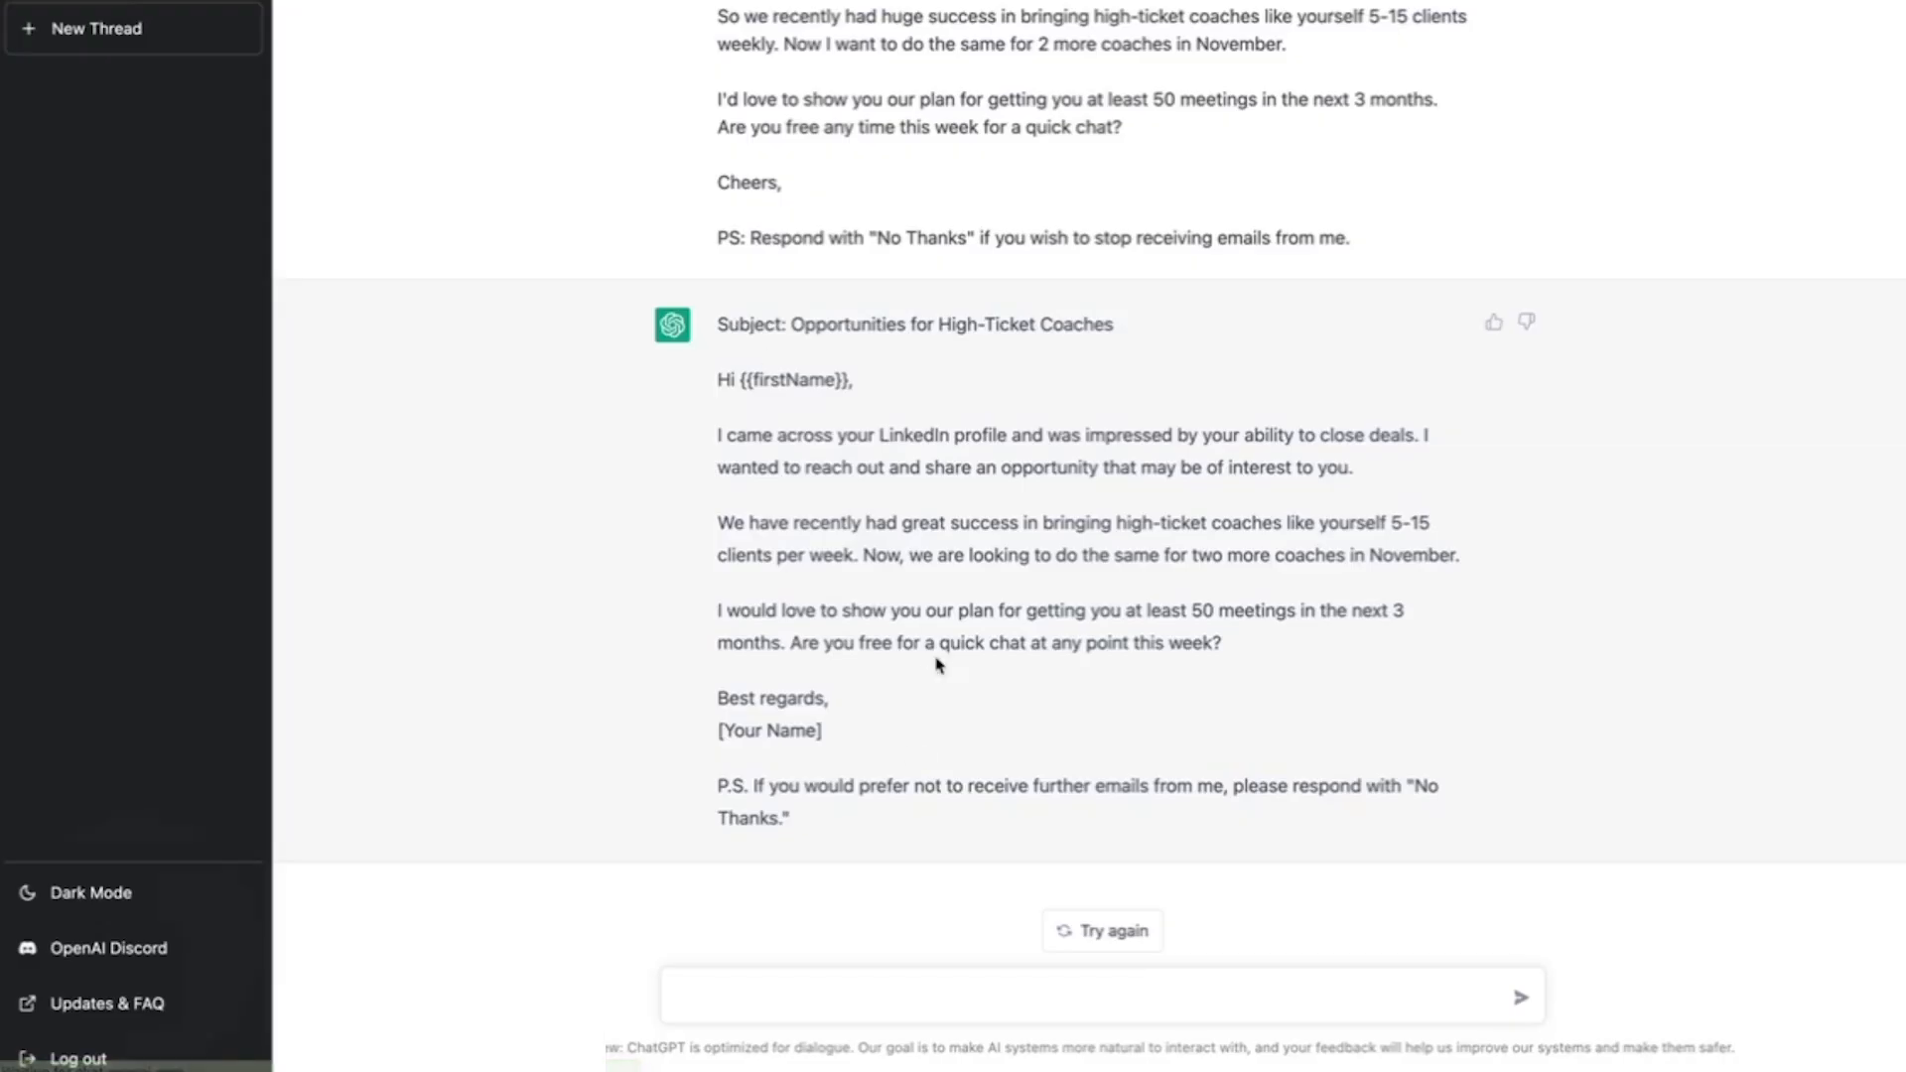
Switch to ChatGPT and send "rewrite the following cold email:" followed by the copied agencies template
text(rewrite the following cold email:  Hey)
key(ctrl+v)
key(Return)
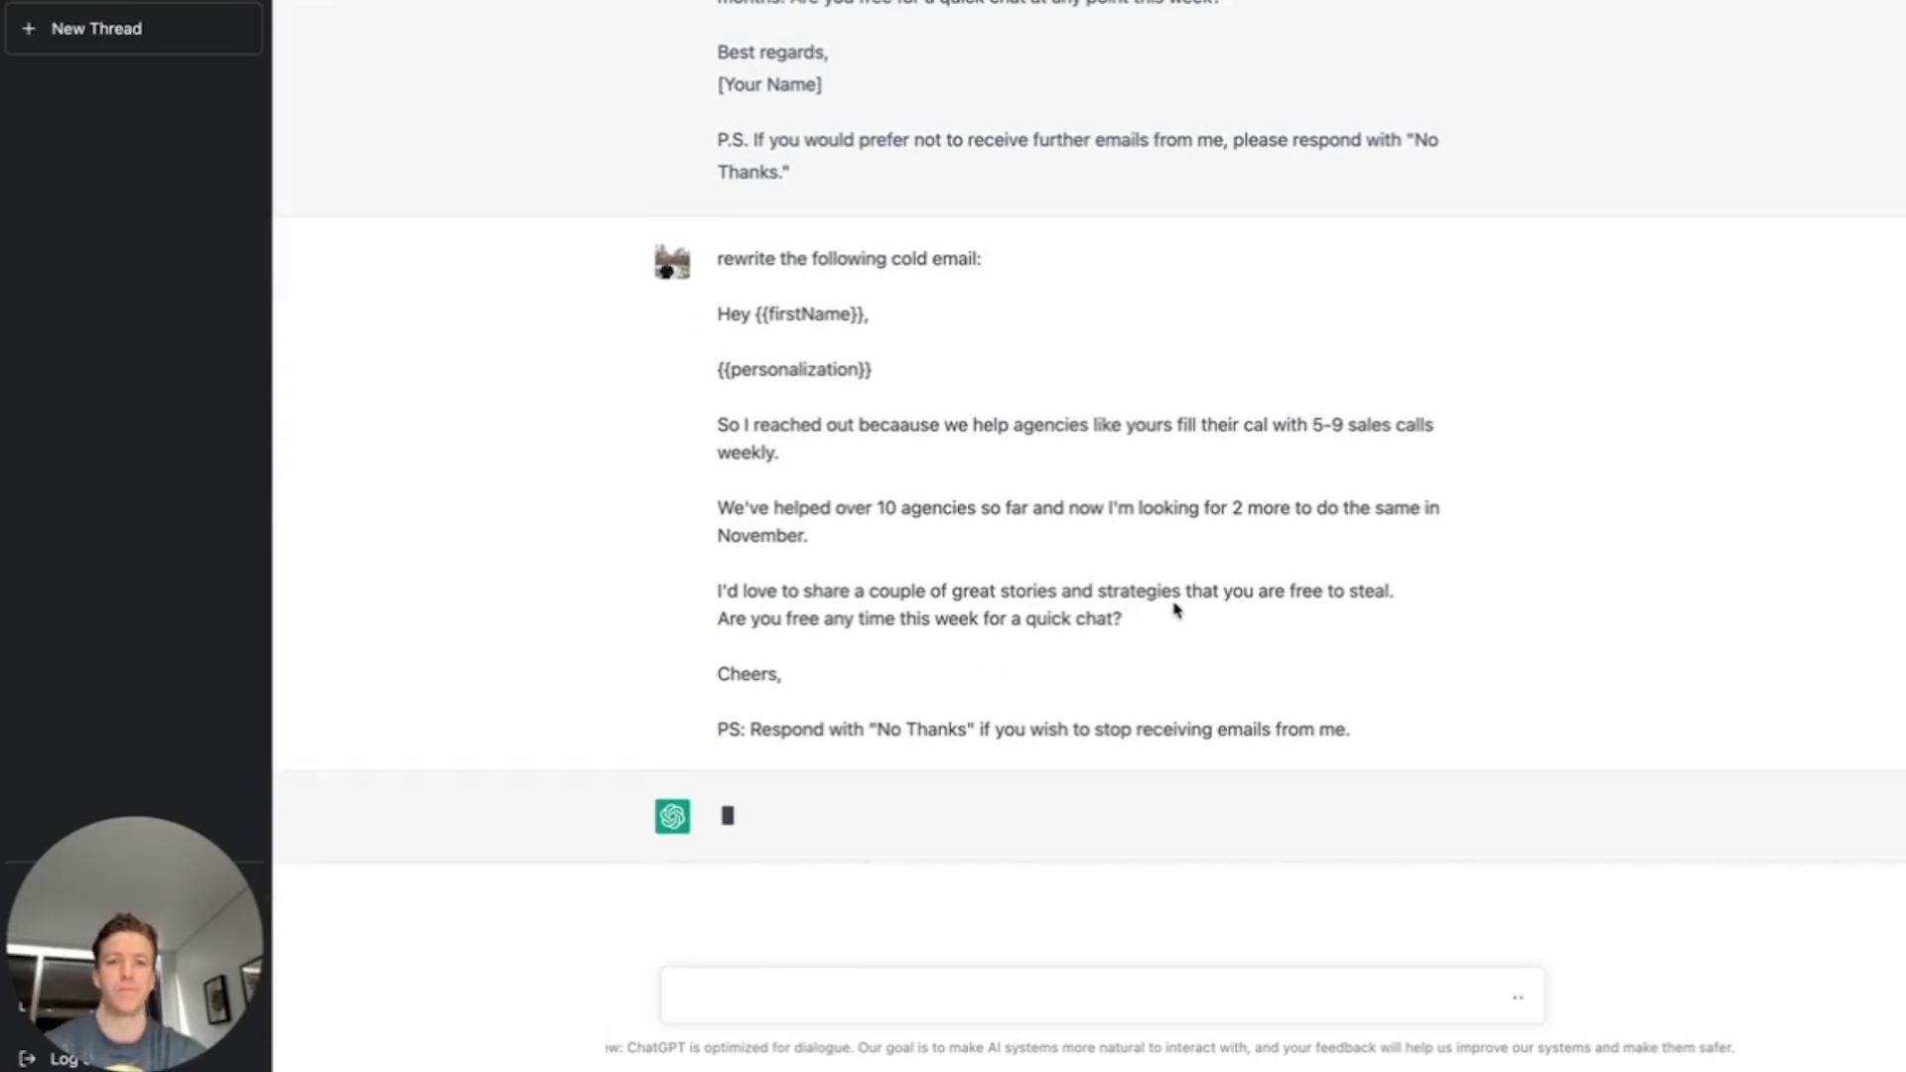